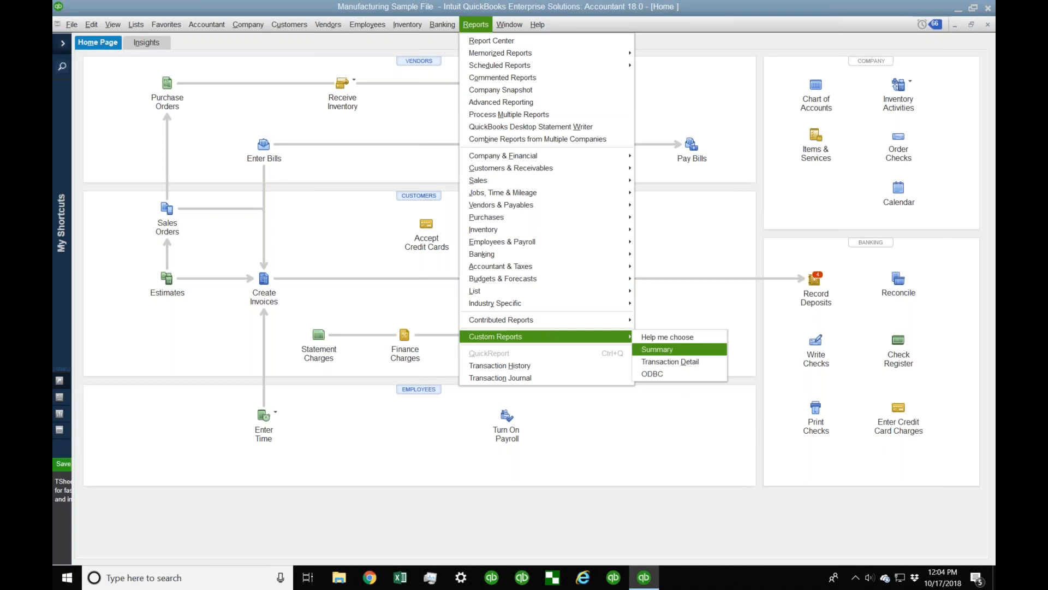
Step: Start a new Custom Summary Report and move the Modify Report window so the report shows
{"action": "left_click", "coordinate": [663, 351]}
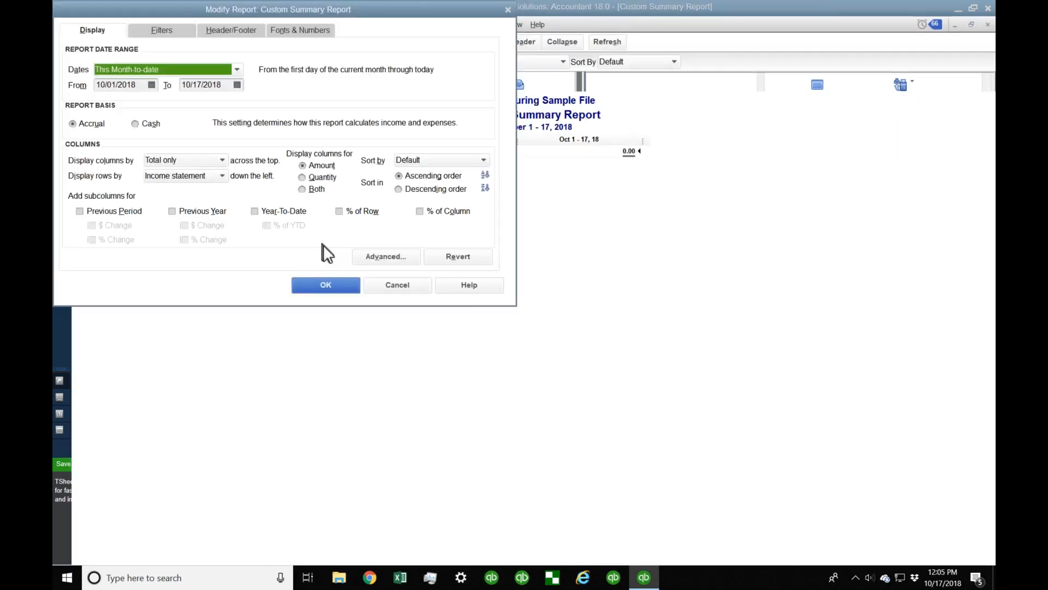
{"action": "left_click_drag", "start_coordinate": [212, 7], "coordinate": [381, 50]}
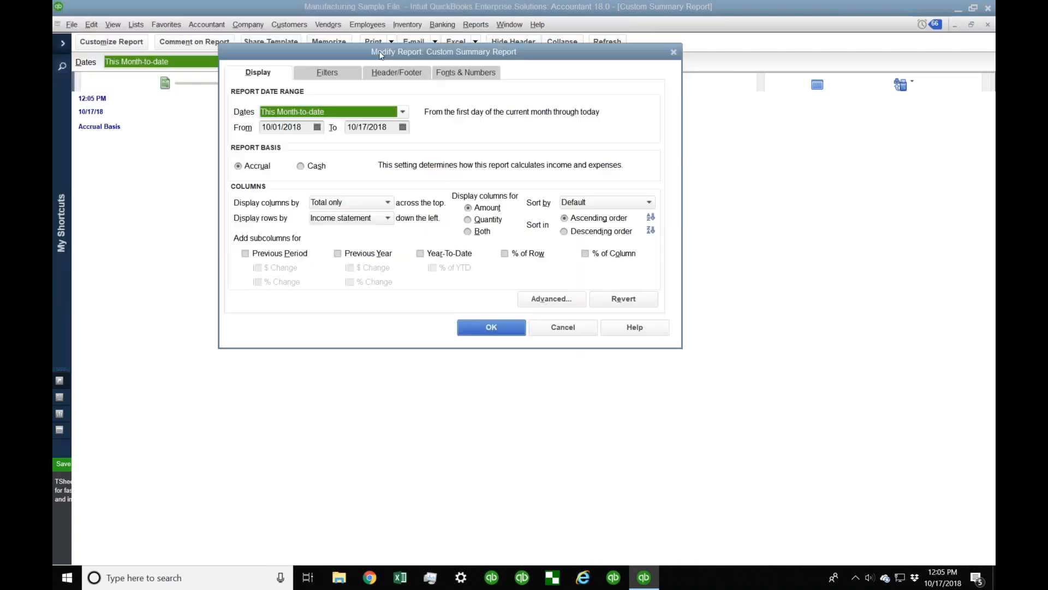
{"action": "left_click", "coordinate": [359, 206]}
{"action": "mouse_move", "coordinate": [397, 233]}
{"action": "left_mouse_down"}
{"action": "mouse_move", "coordinate": [391, 475]}
{"action": "mouse_move", "coordinate": [394, 217]}
{"action": "mouse_move", "coordinate": [391, 491]}
{"action": "mouse_move", "coordinate": [392, 219]}
{"action": "left_mouse_up"}
{"action": "left_click_drag", "start_coordinate": [329, 216], "coordinate": [352, 170]}
Step: Set Display columns by to Month and apply the report settings
{"action": "left_click", "coordinate": [376, 202]}
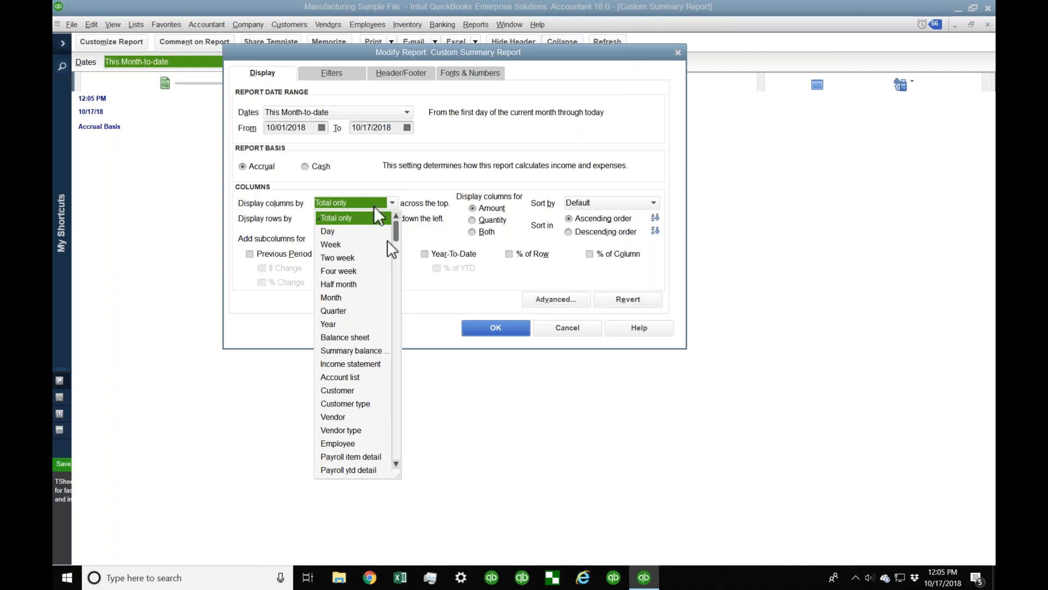
{"action": "left_click", "coordinate": [374, 206]}
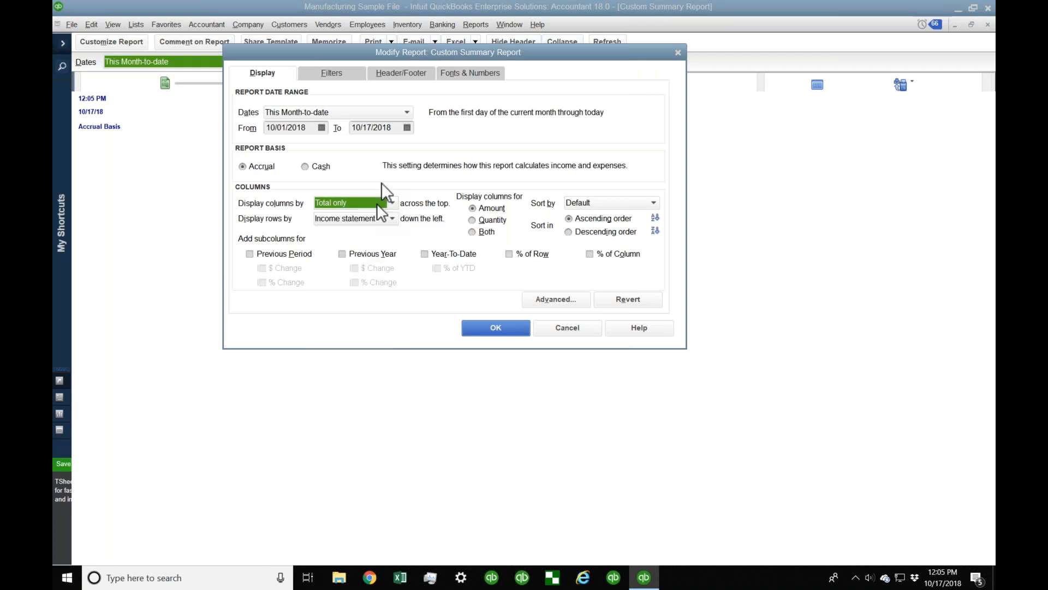
{"action": "left_click", "coordinate": [377, 221]}
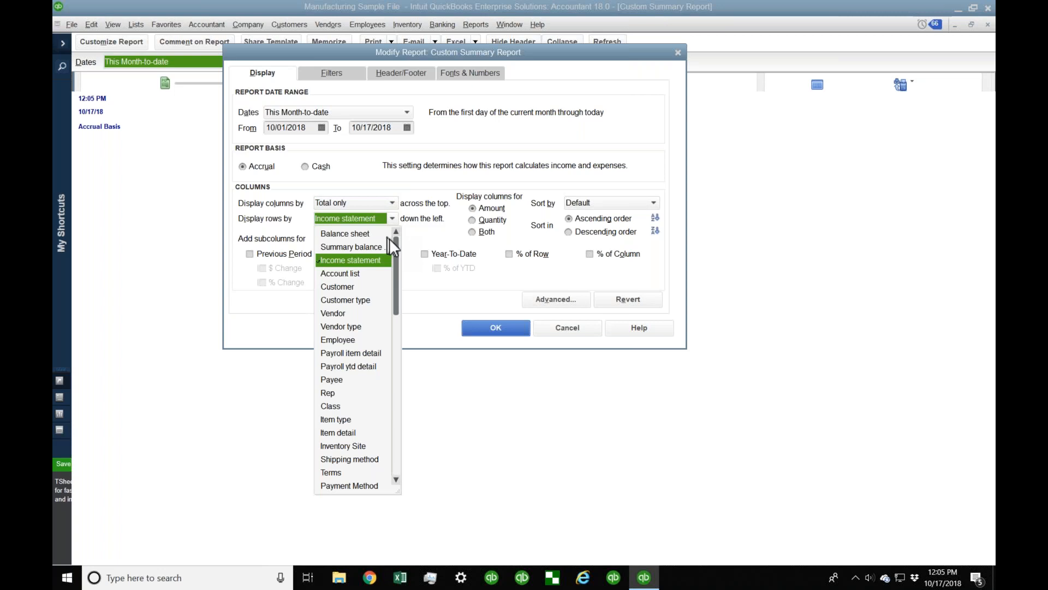
{"action": "left_click_drag", "start_coordinate": [397, 258], "coordinate": [371, 264]}
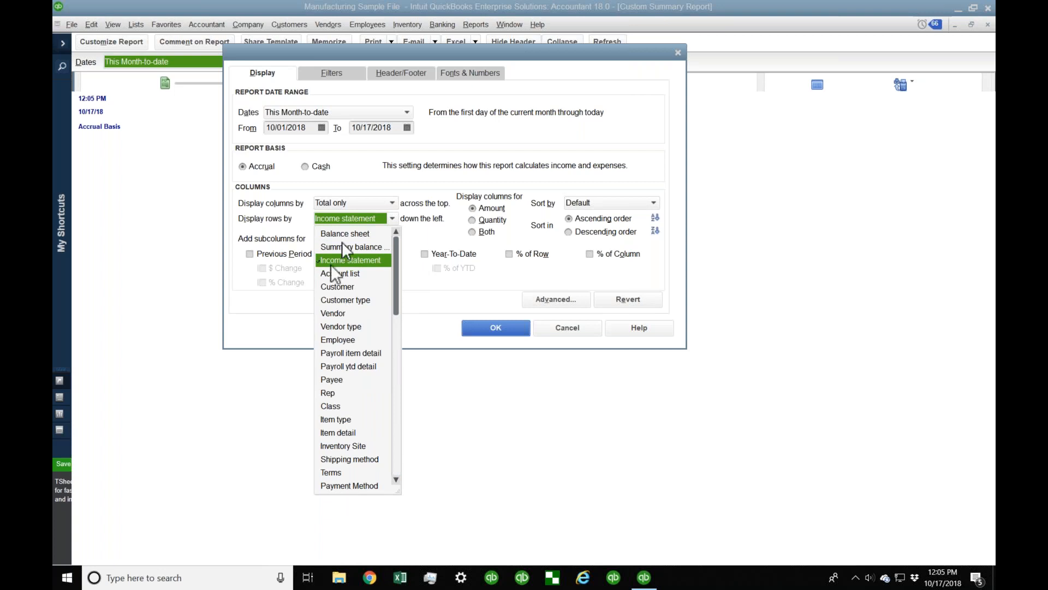
{"action": "left_click", "coordinate": [389, 202]}
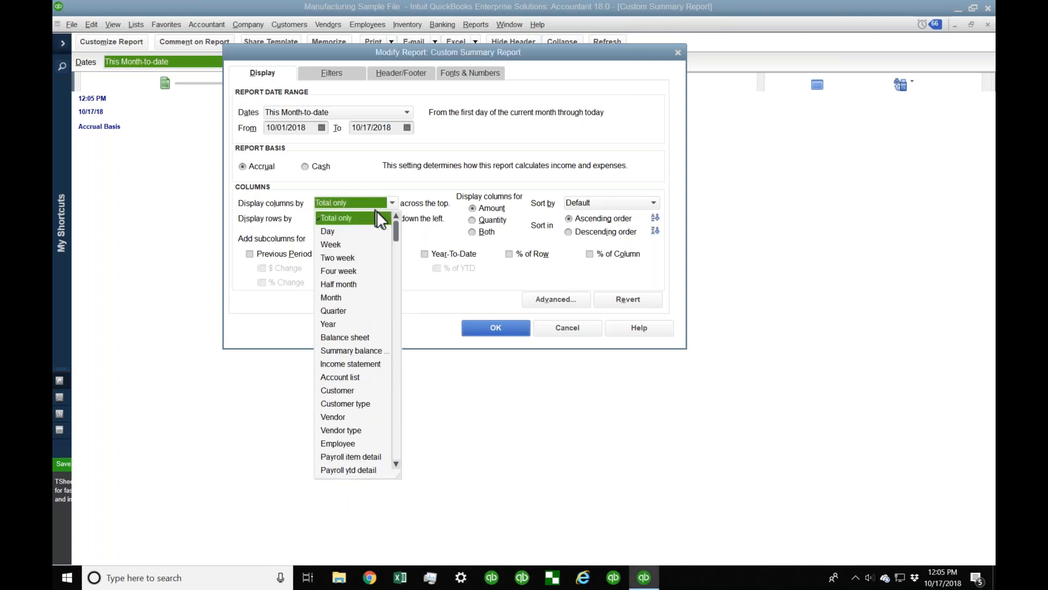
{"action": "left_click", "coordinate": [343, 298]}
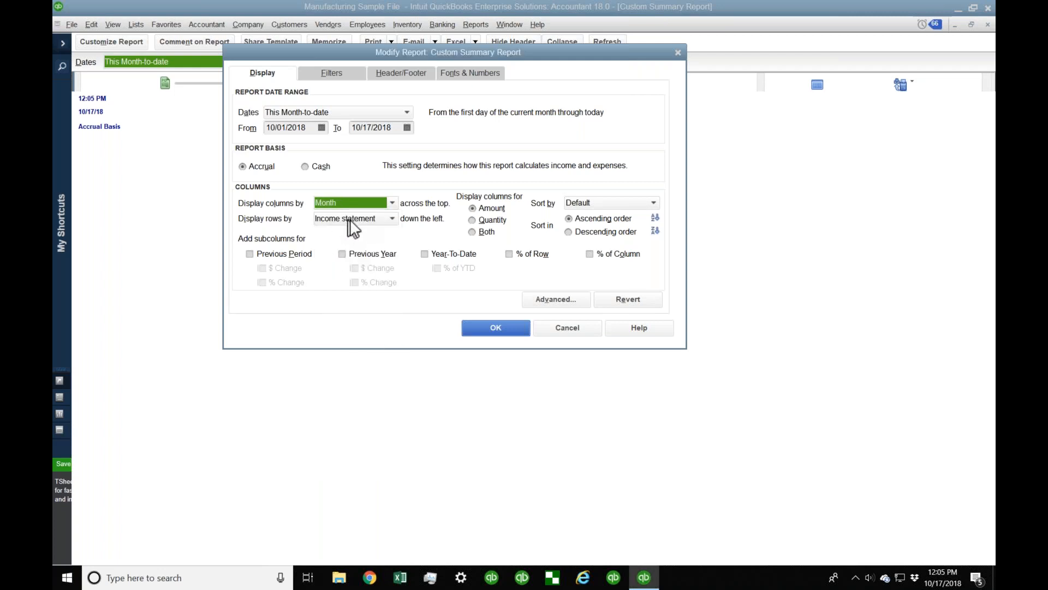
{"action": "left_click", "coordinate": [495, 328]}
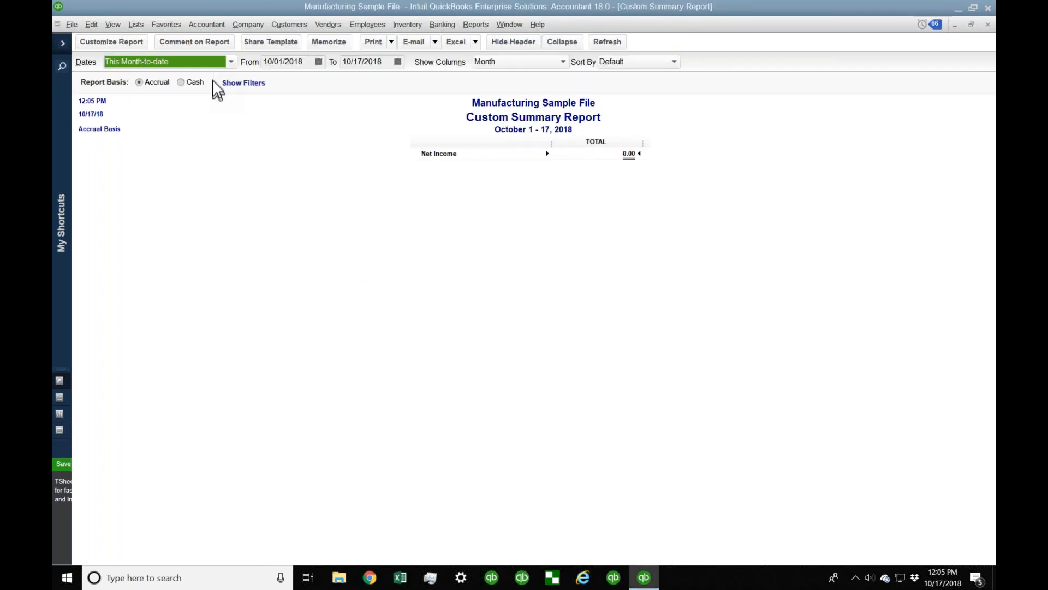
Step: Set the summary report's dates to All and review the customization settings without changing them
{"action": "key", "text": "a"}
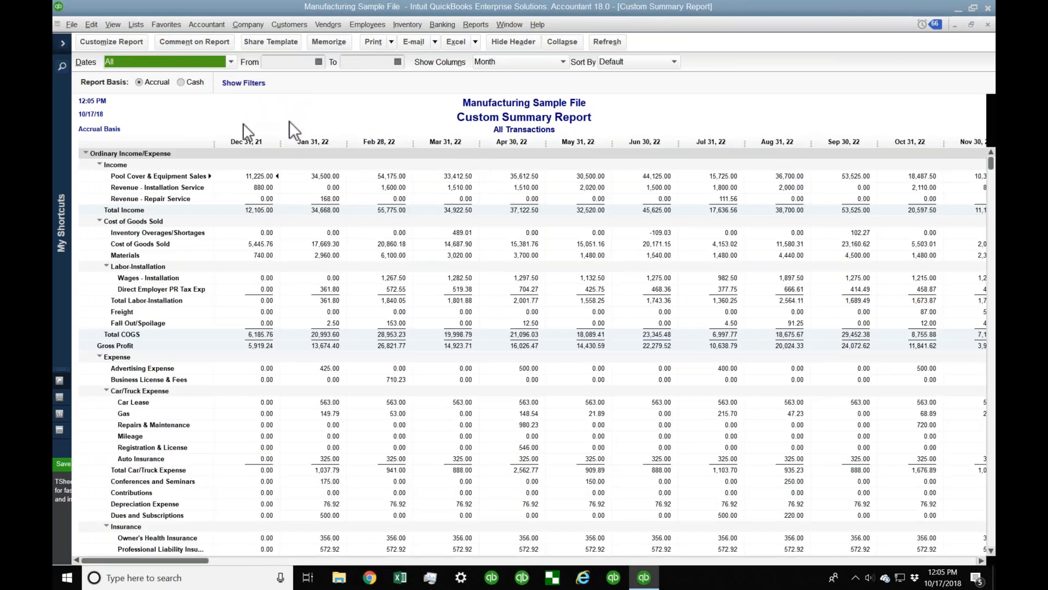
{"action": "left_click", "coordinate": [111, 42]}
{"action": "left_click", "coordinate": [365, 199]}
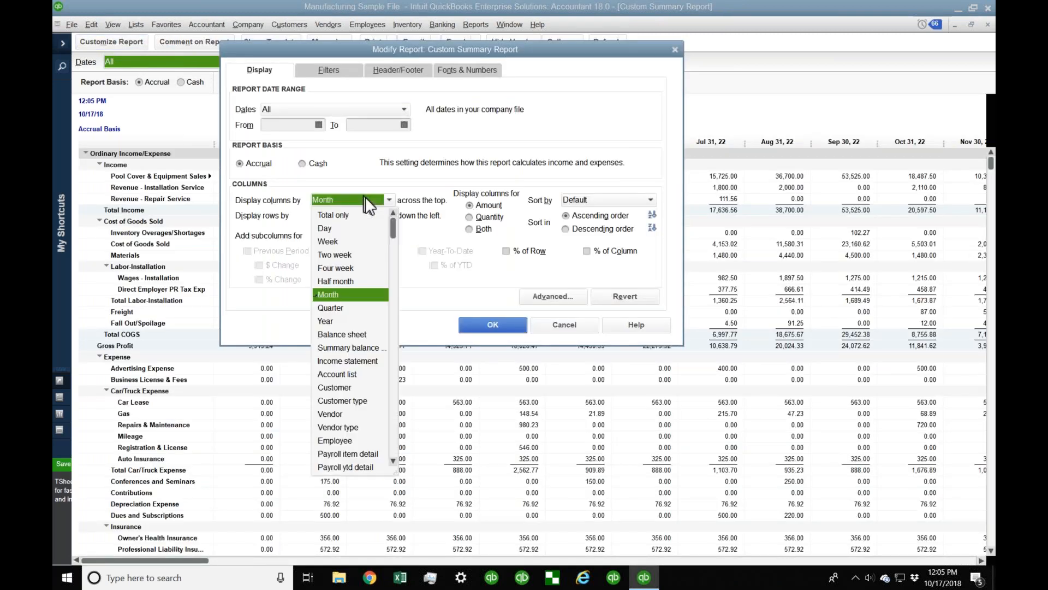
{"action": "left_click", "coordinate": [571, 323]}
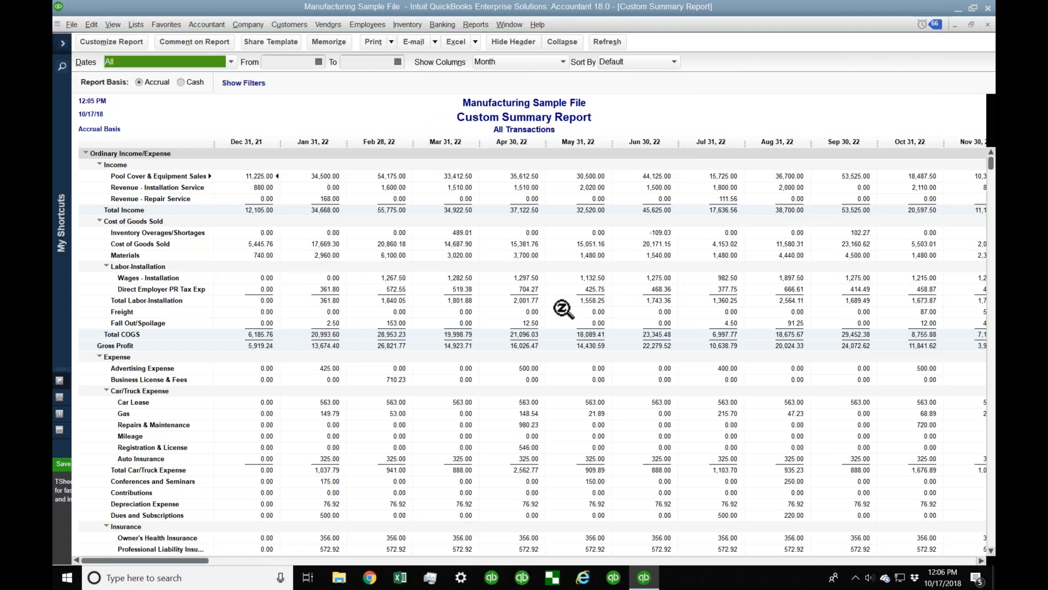
Step: Close the Custom Summary Report without memorizing it
{"action": "key", "text": "Escape"}
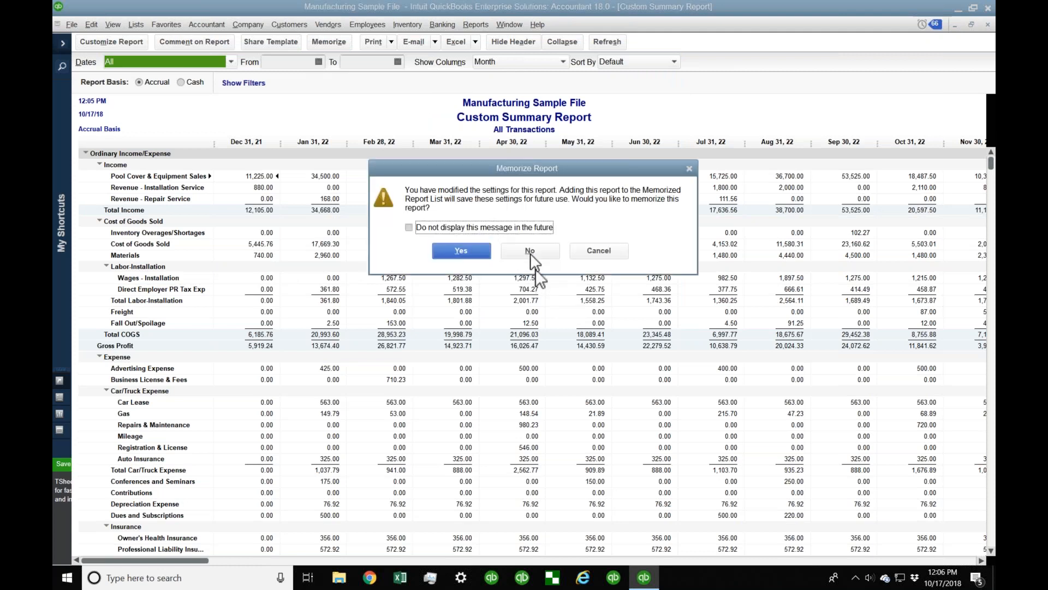
{"action": "left_click", "coordinate": [529, 250]}
{"action": "left_click", "coordinate": [475, 25]}
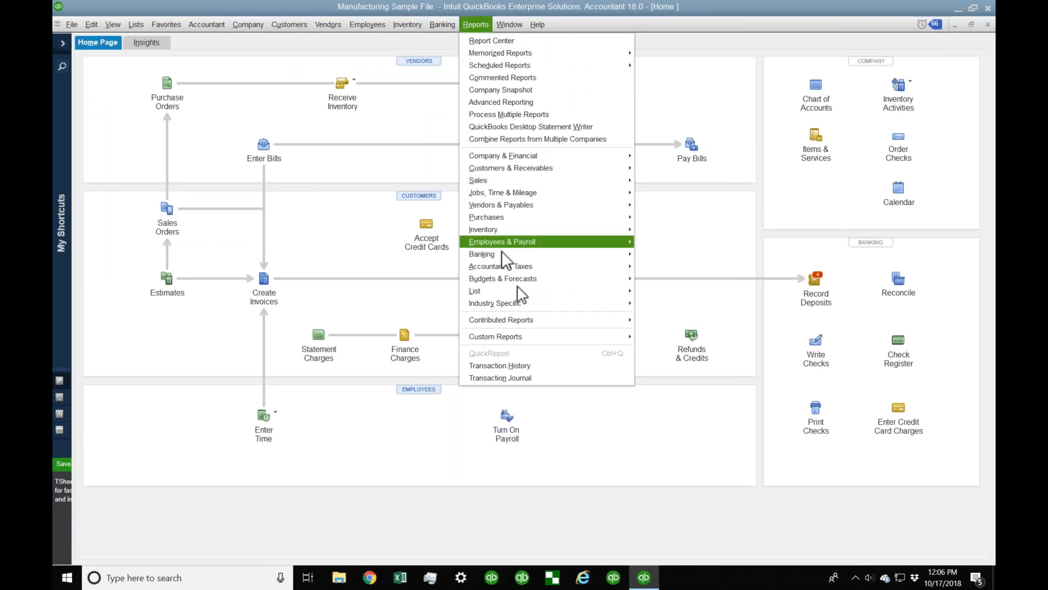
Step: Create a Custom Transaction Detail Report with Total by set to Month and dates set to All
{"action": "mouse_move", "coordinate": [531, 333]}
{"action": "left_click", "coordinate": [673, 361]}
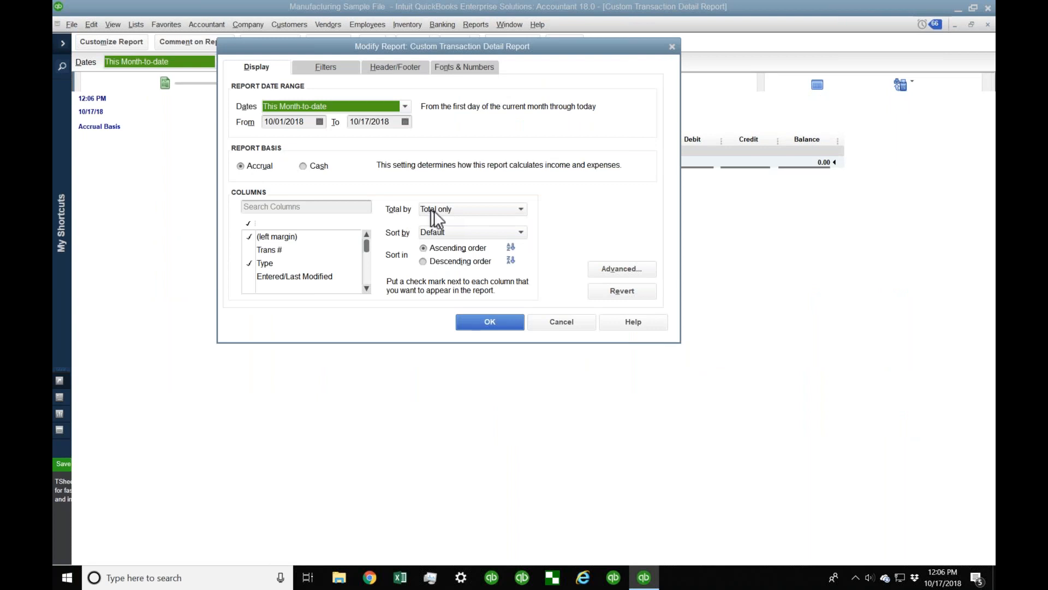
{"action": "left_click", "coordinate": [454, 209]}
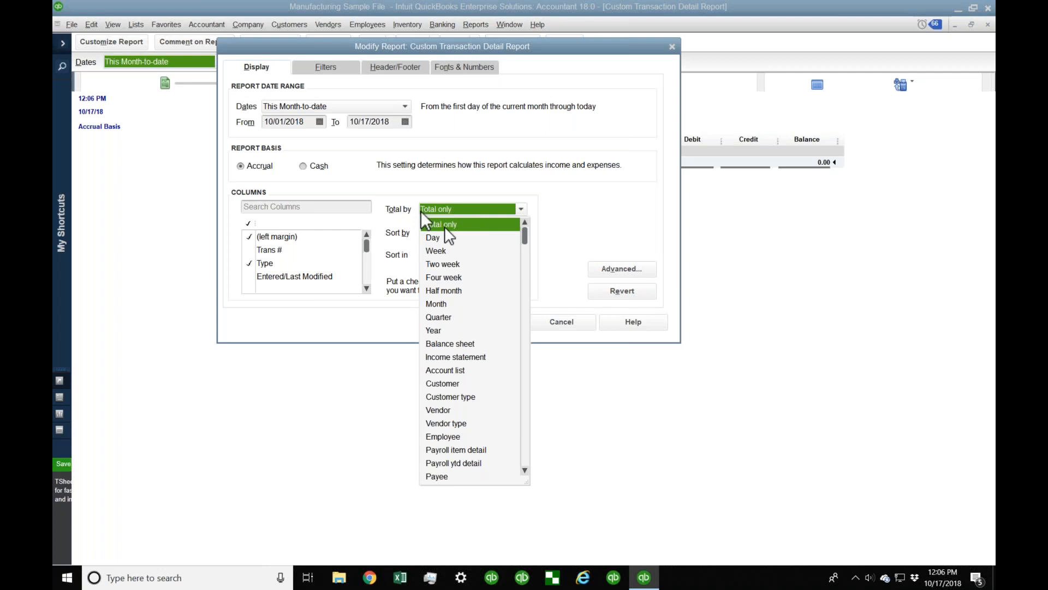
{"action": "left_click_drag", "start_coordinate": [528, 246], "coordinate": [528, 272]}
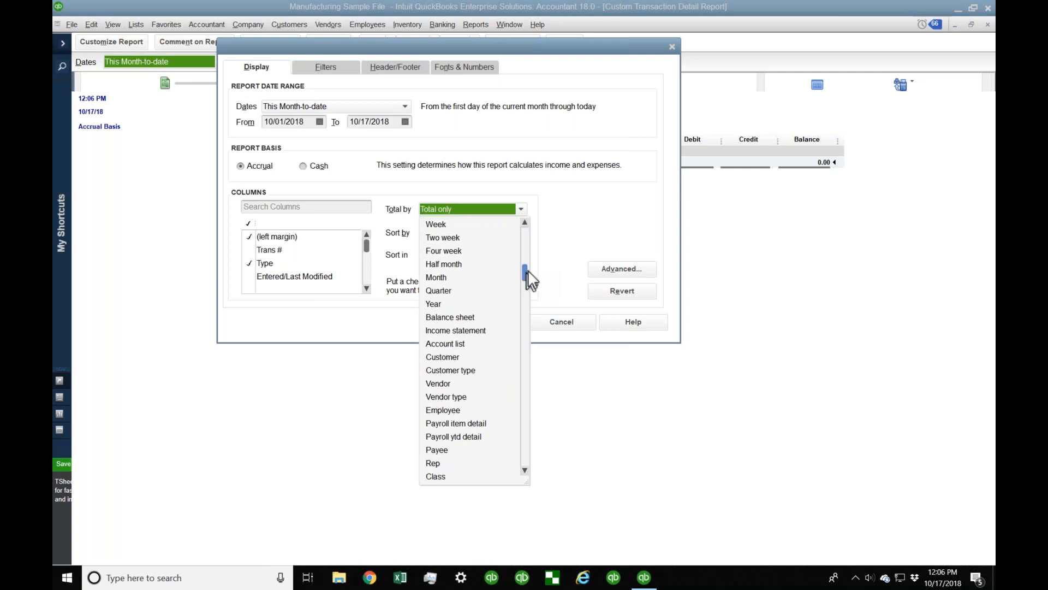
{"action": "left_click", "coordinate": [440, 276]}
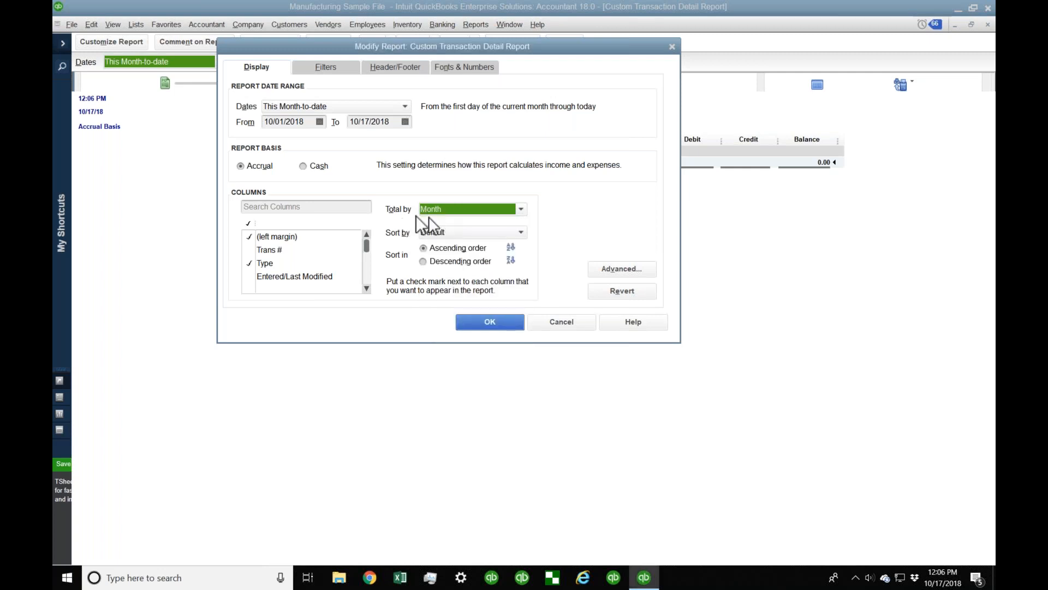
{"action": "left_click", "coordinate": [273, 105]}
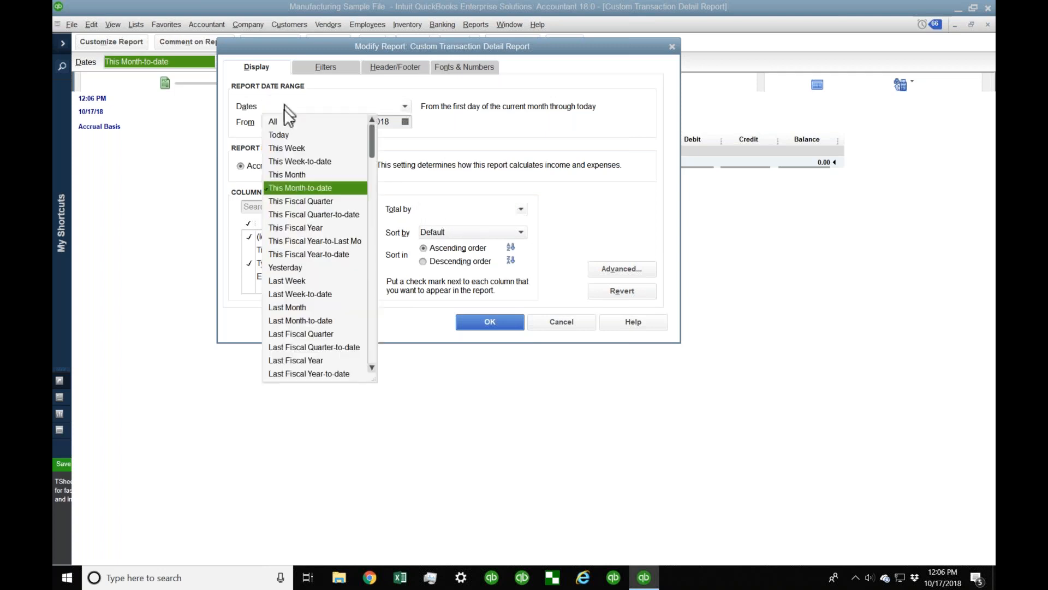
{"action": "left_click", "coordinate": [300, 228]}
{"action": "left_click", "coordinate": [480, 321]}
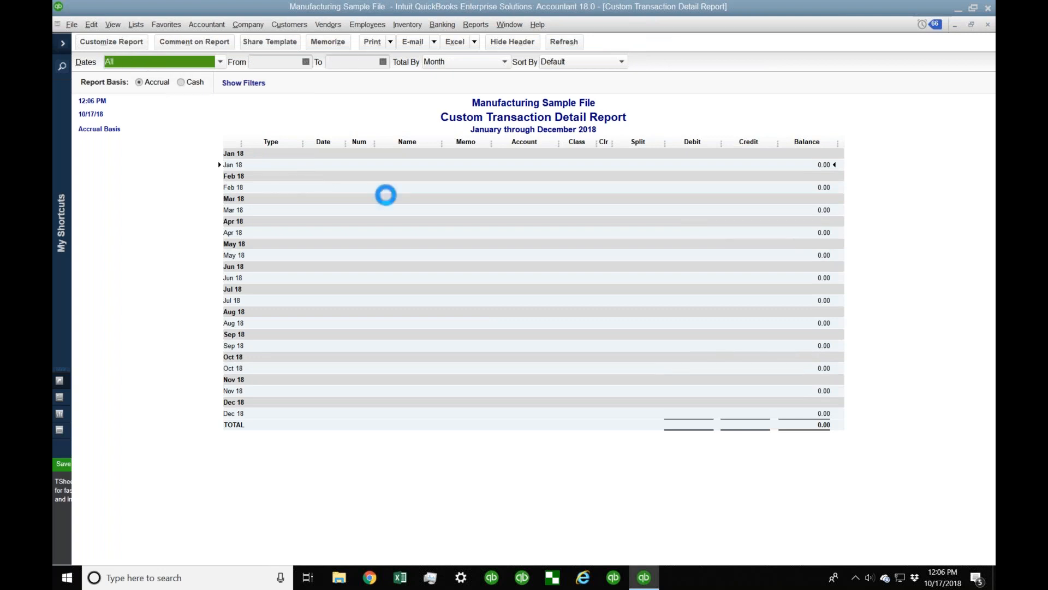
Step: Scroll through the report's December 2021 and January 2022 monthly sections
{"action": "scroll", "coordinate": [572, 347], "scroll_direction": "down", "scroll_amount": 20}
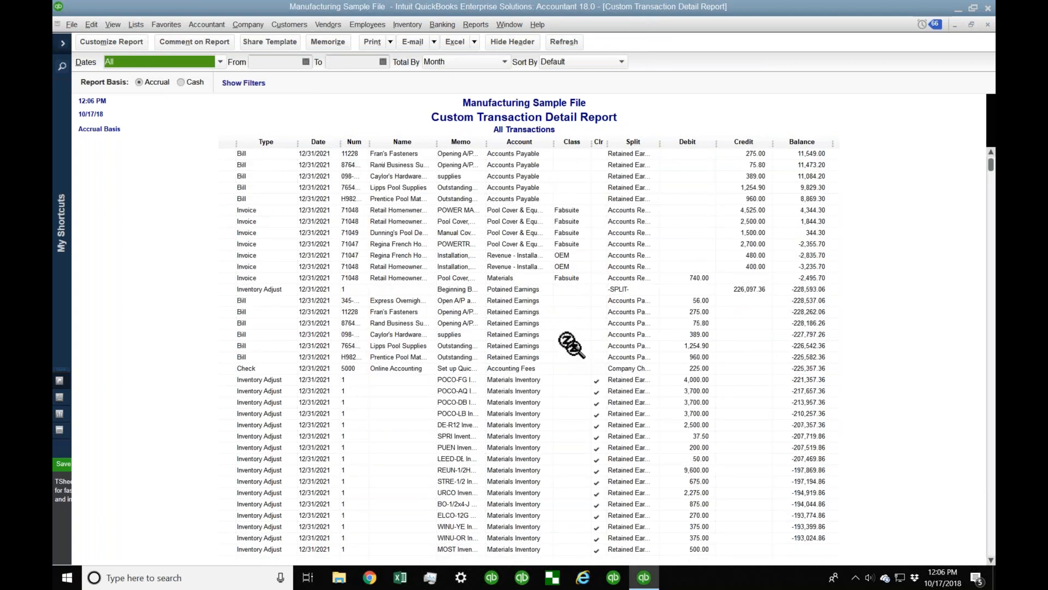
{"action": "scroll", "coordinate": [571, 343], "scroll_direction": "down", "scroll_amount": 18}
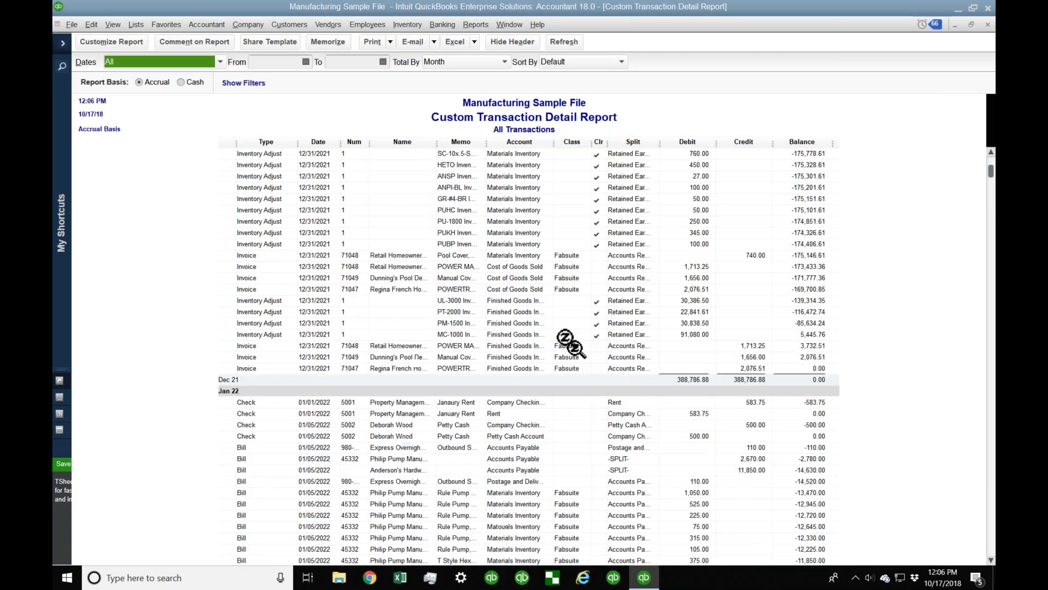
{"action": "scroll", "coordinate": [474, 255], "scroll_direction": "down", "scroll_amount": 3}
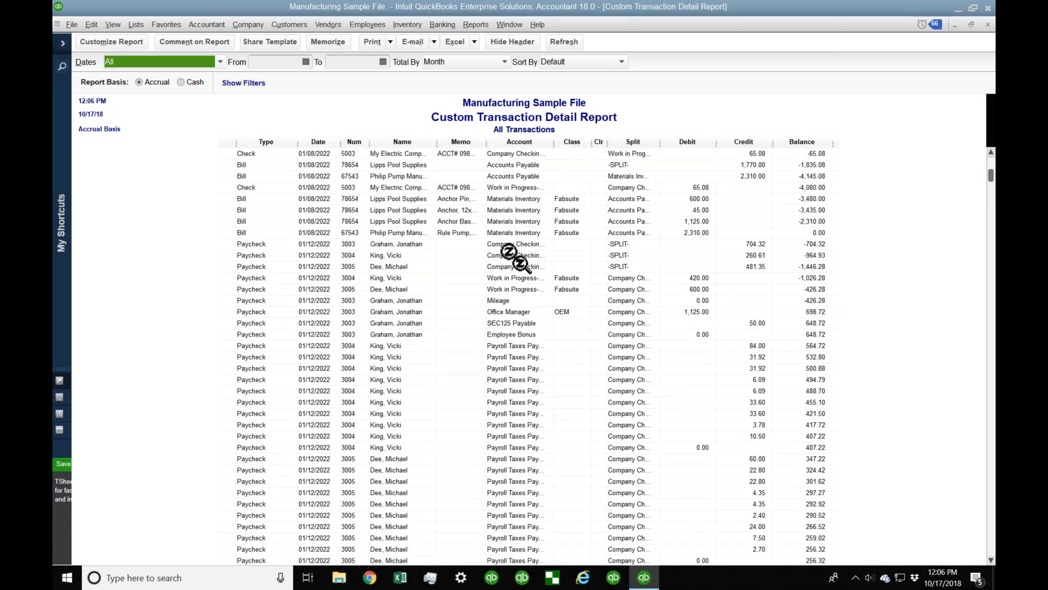
{"action": "scroll", "coordinate": [513, 255], "scroll_direction": "up", "scroll_amount": 20}
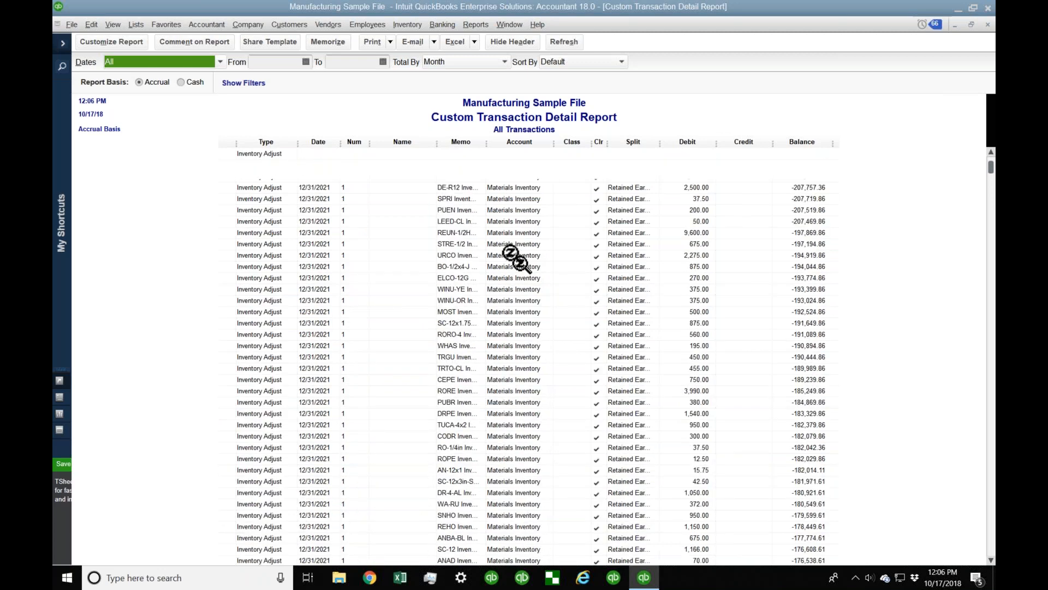
{"action": "scroll", "coordinate": [513, 256], "scroll_direction": "up", "scroll_amount": 20}
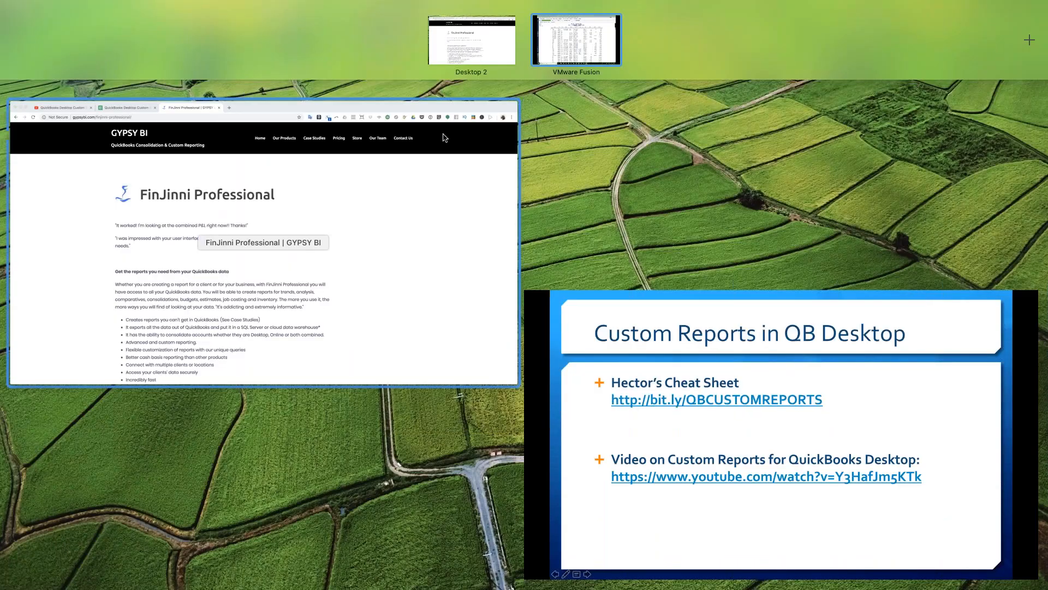
Step: Open the Custom Reports Matrix sheet and highlight the Custom Summary Report columns and data fields
{"action": "left_click", "coordinate": [348, 177]}
{"action": "left_click", "coordinate": [215, 32]}
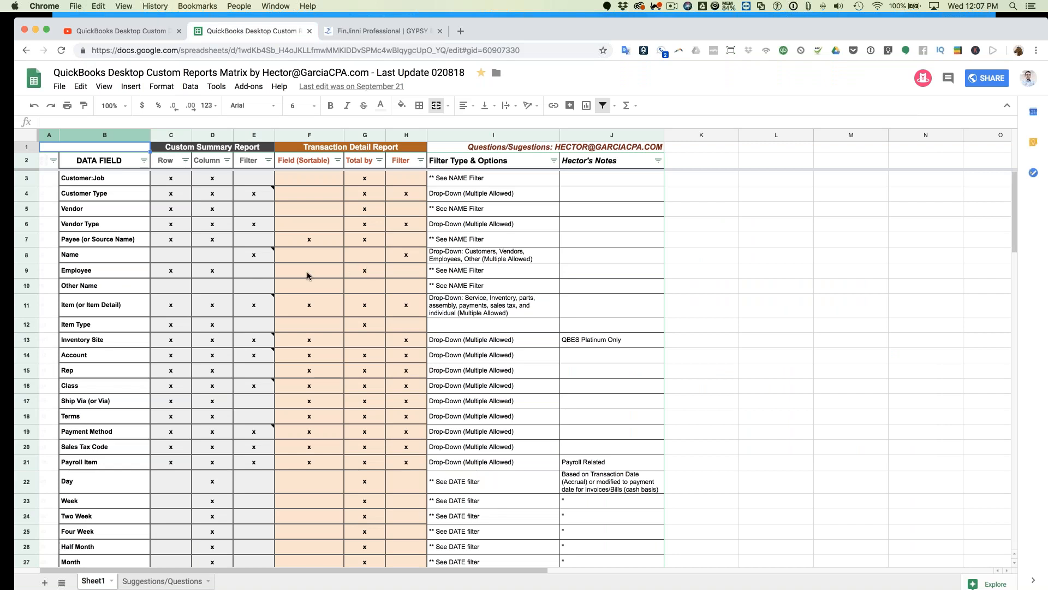
{"action": "left_click", "coordinate": [232, 239]}
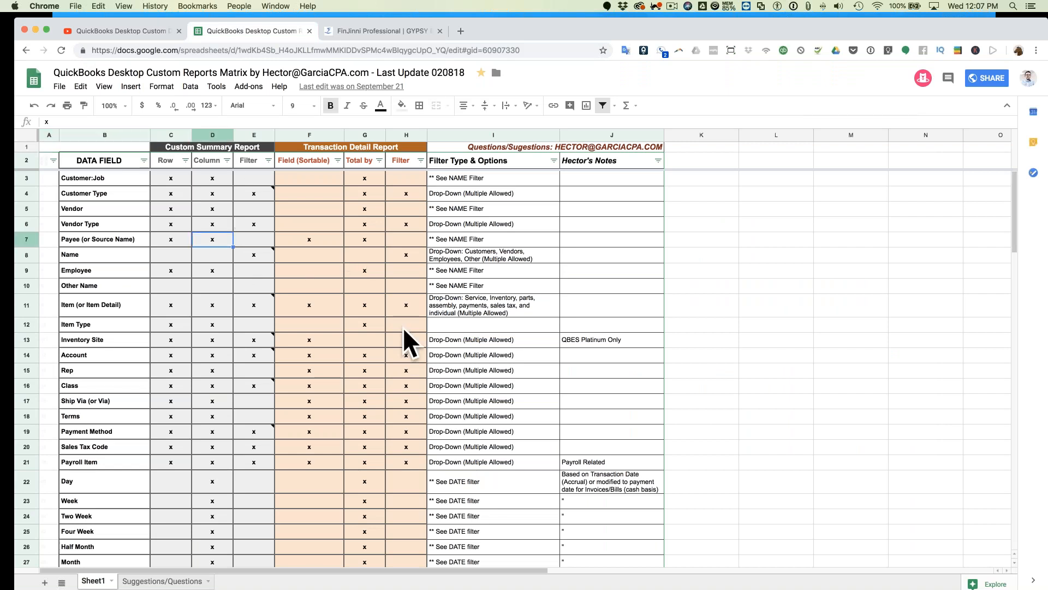
{"action": "left_click_drag", "start_coordinate": [171, 134], "coordinate": [410, 135]}
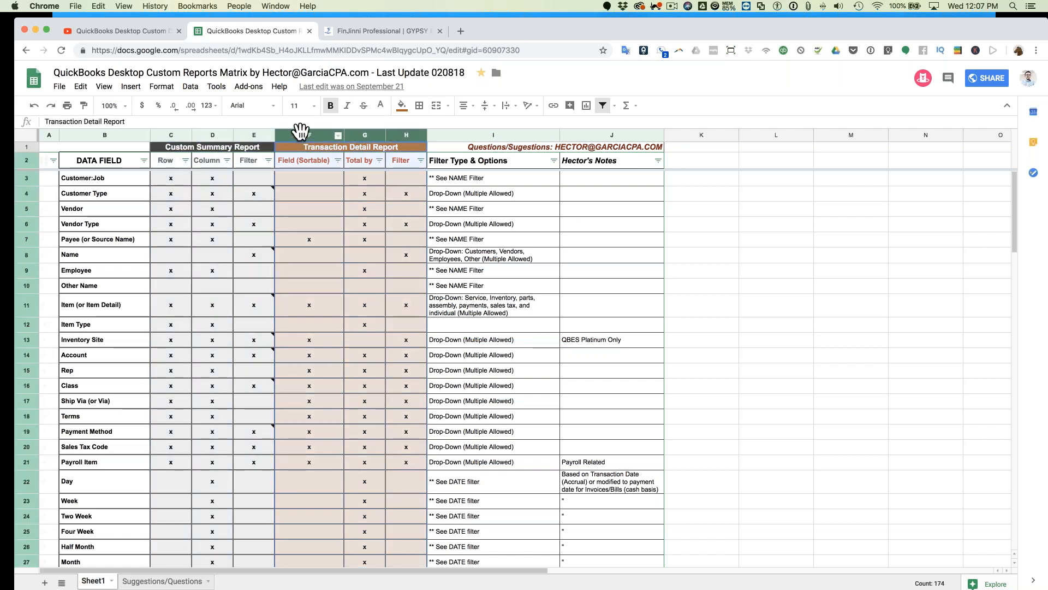
{"action": "left_click", "coordinate": [171, 223]}
{"action": "left_click_drag", "start_coordinate": [90, 179], "coordinate": [96, 515]}
Step: Inspect cells C3, D3, F7, F11, F14, G3 and the Total by and Filter headers
{"action": "left_click", "coordinate": [170, 178]}
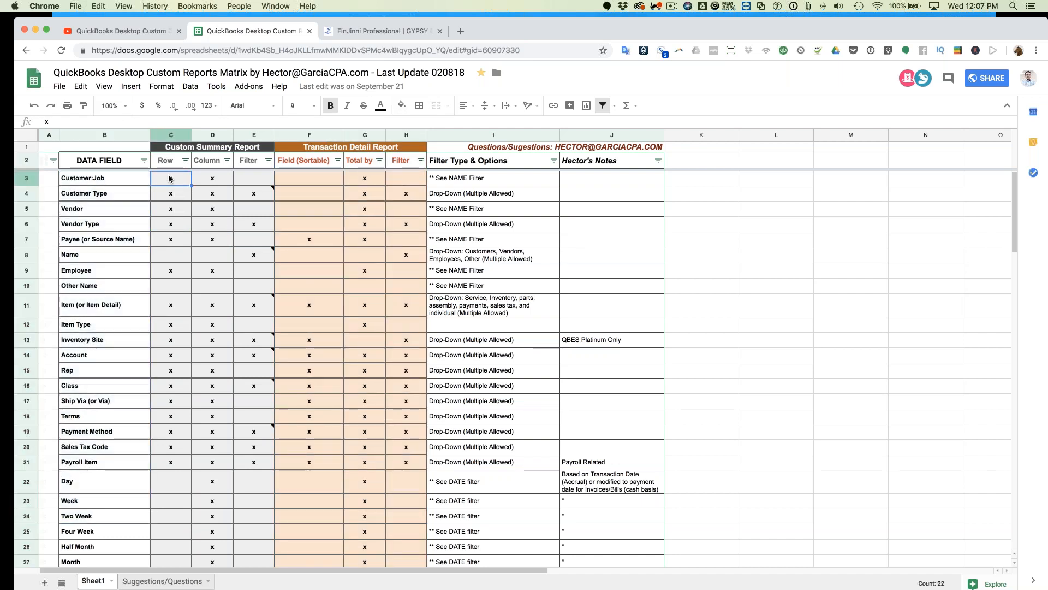
{"action": "left_click", "coordinate": [212, 181]}
{"action": "left_click", "coordinate": [254, 195]}
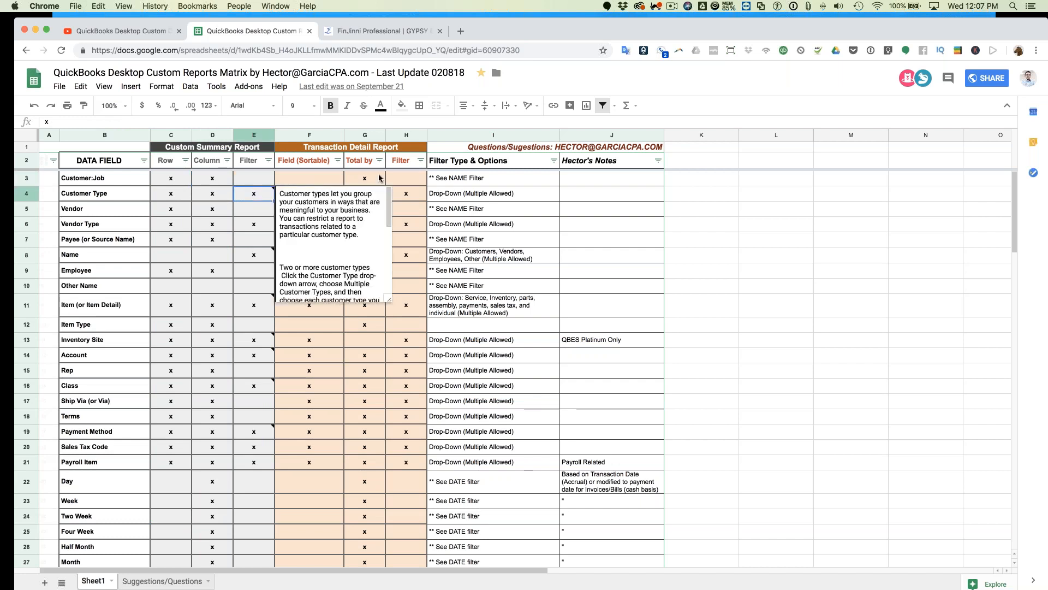
{"action": "left_click", "coordinate": [309, 239]}
{"action": "left_click", "coordinate": [315, 309]}
{"action": "left_click", "coordinate": [318, 360]}
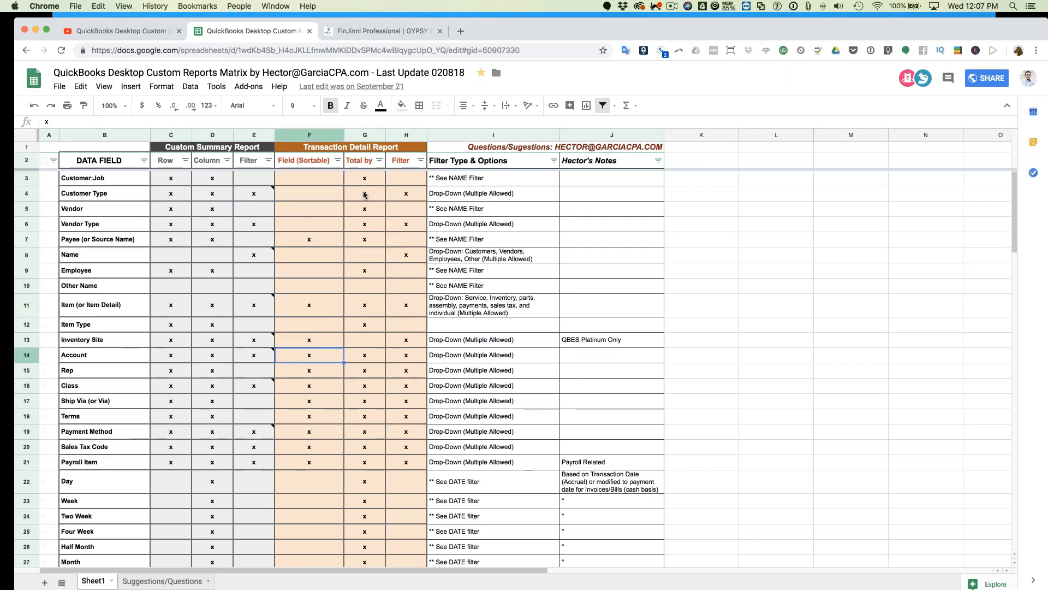
{"action": "left_click", "coordinate": [365, 179]}
{"action": "left_click", "coordinate": [363, 163]}
{"action": "left_click", "coordinate": [410, 164]}
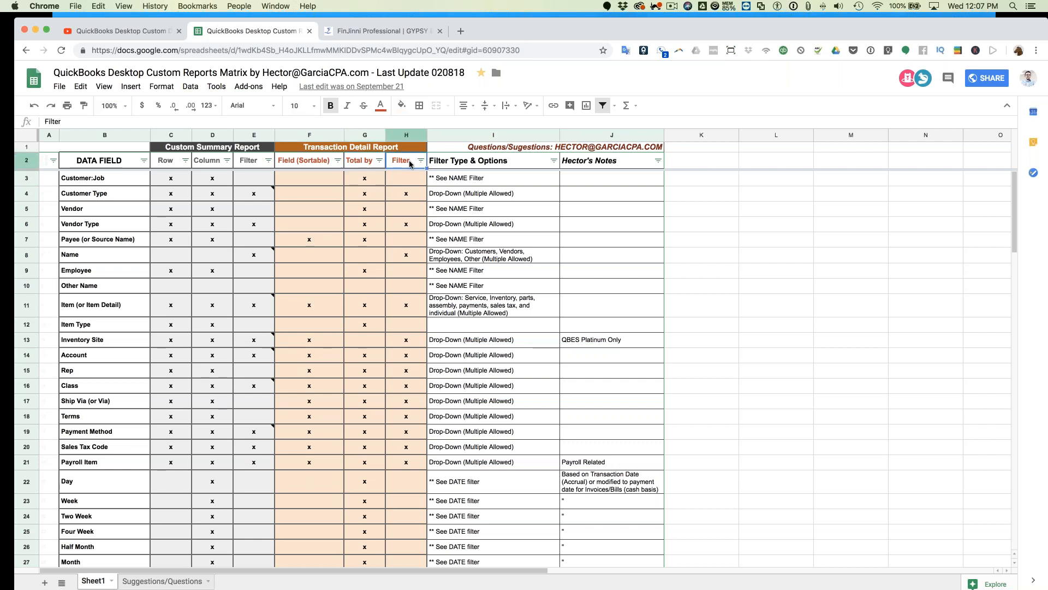
Step: Scroll down and up through the matrix's data field rows
{"action": "scroll", "coordinate": [397, 350], "scroll_direction": "down", "scroll_amount": 15}
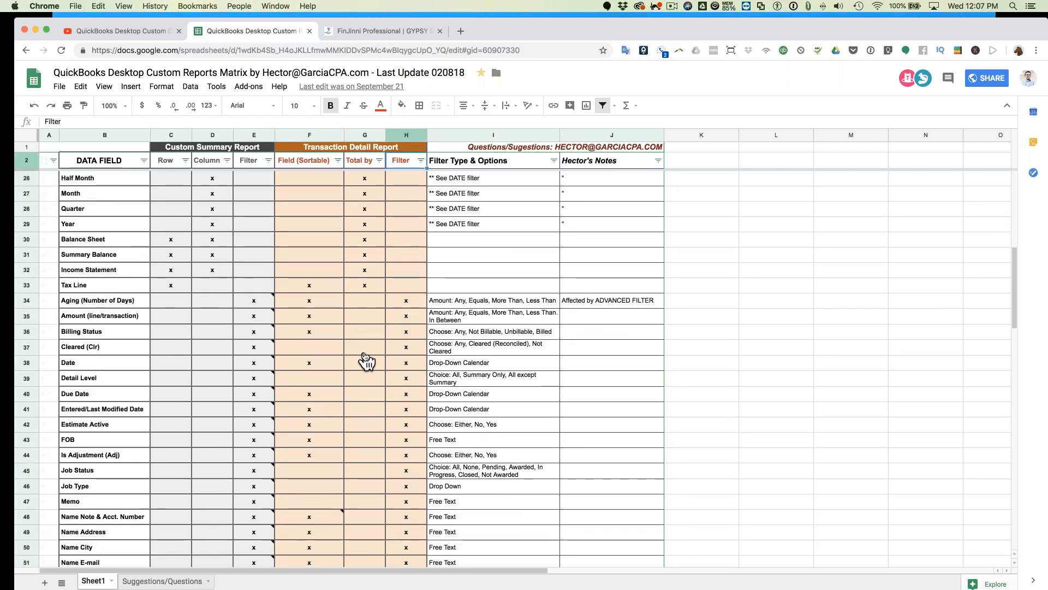
{"action": "scroll", "coordinate": [366, 360], "scroll_direction": "down", "scroll_amount": 13}
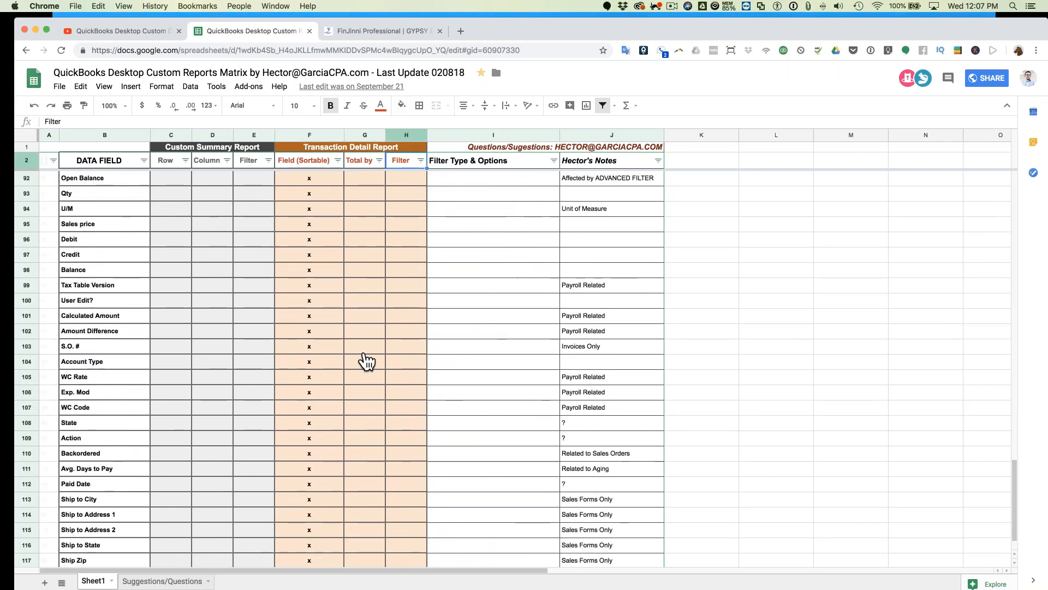
{"action": "scroll", "coordinate": [513, 369], "scroll_direction": "up", "scroll_amount": 20}
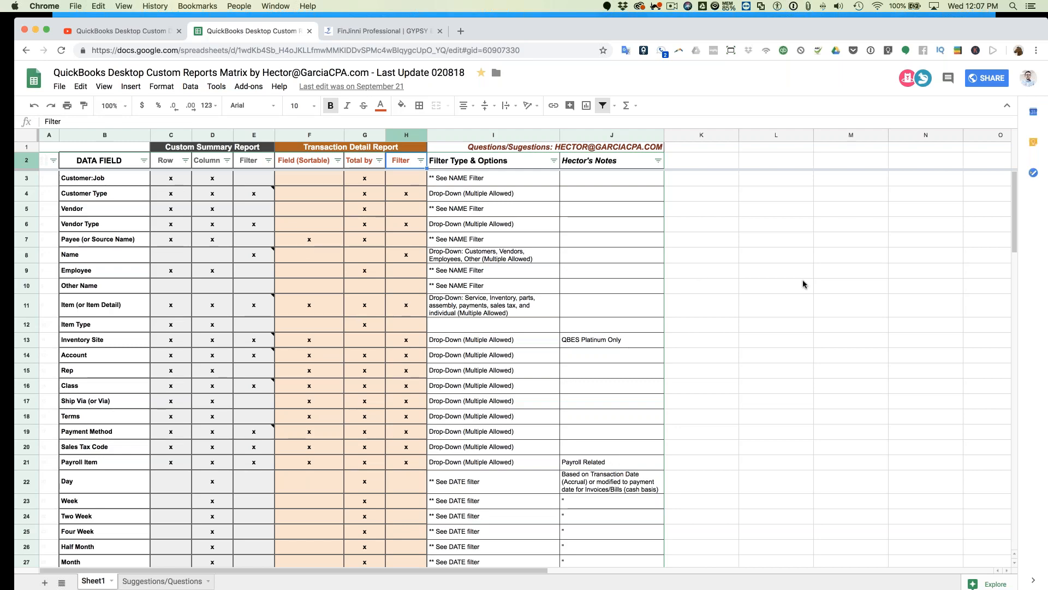
{"action": "key", "text": "ctrl+Up"}
{"action": "left_click", "coordinate": [107, 270]}
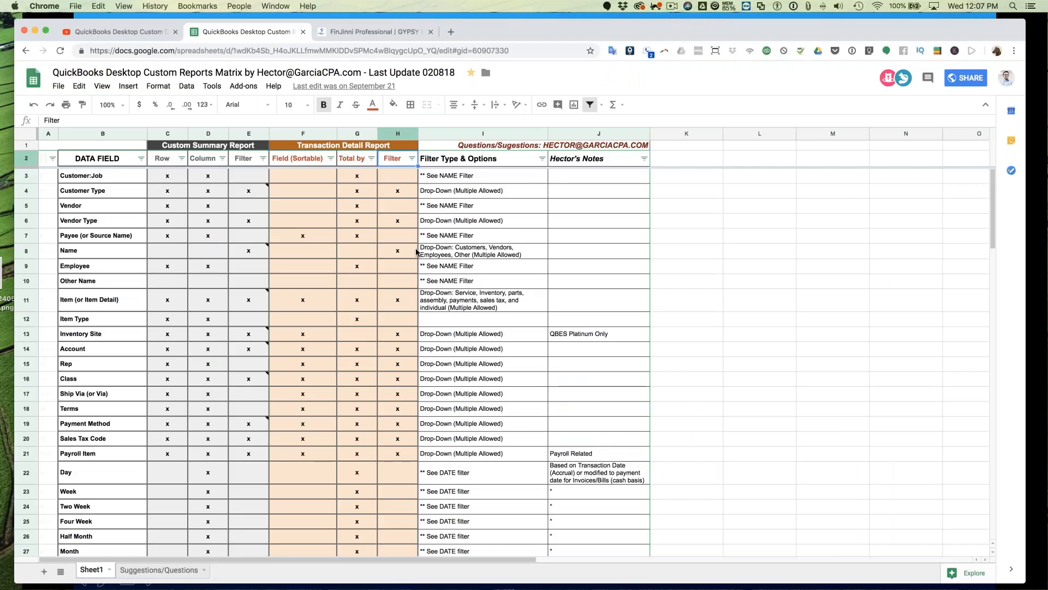
{"action": "scroll", "coordinate": [282, 292], "scroll_direction": "down", "scroll_amount": 1}
{"action": "scroll", "coordinate": [282, 292], "scroll_direction": "down", "scroll_amount": 10}
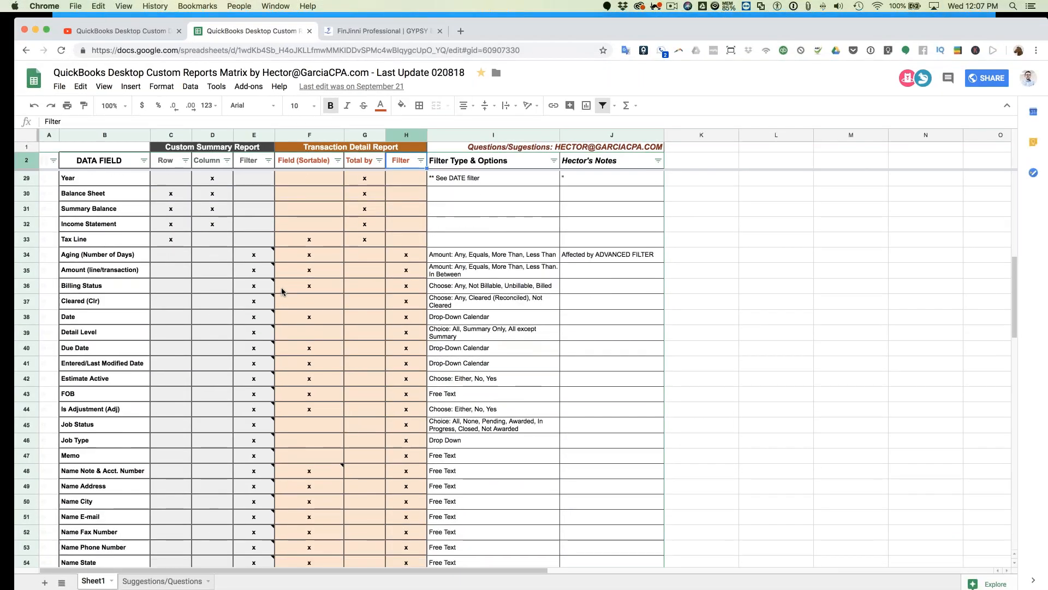
{"action": "scroll", "coordinate": [282, 292], "scroll_direction": "down", "scroll_amount": 4}
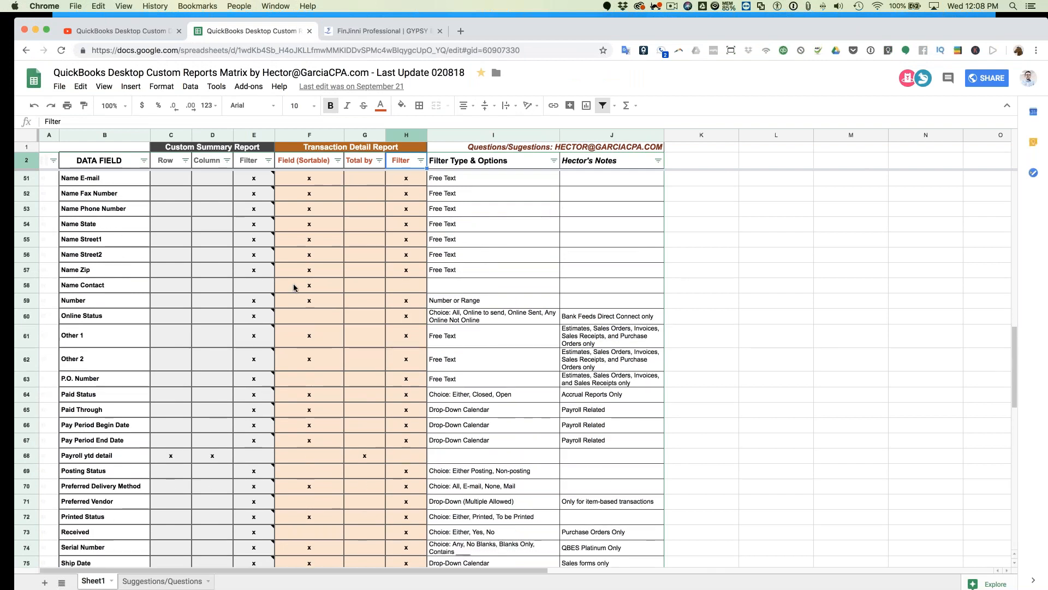
{"action": "scroll", "coordinate": [289, 283], "scroll_direction": "up", "scroll_amount": 15}
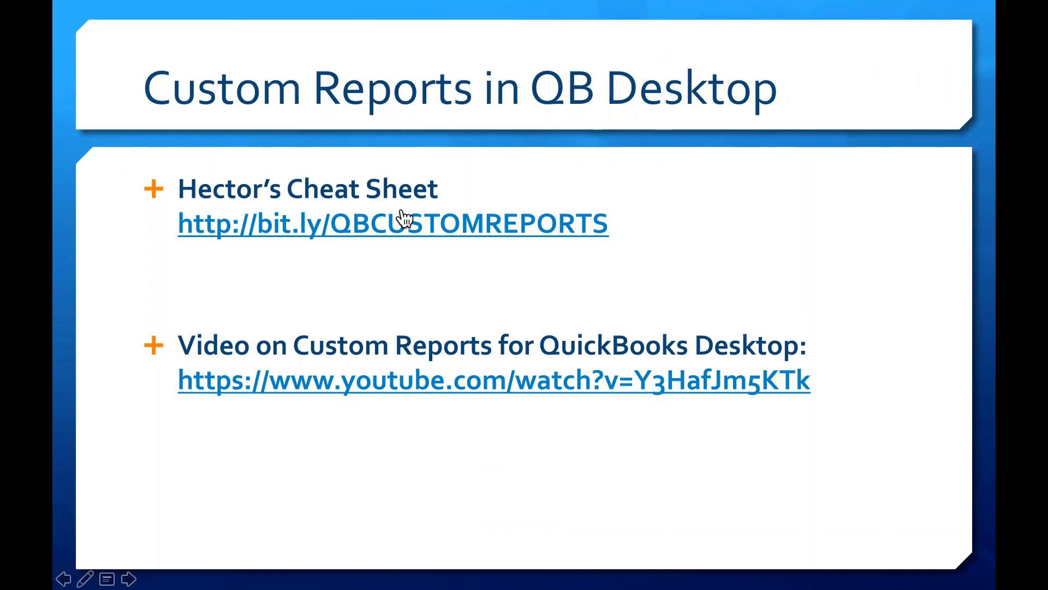
Step: Advance to the FinJinni Pro slide ($999, Excel add-in), then end the slideshow
{"action": "key", "text": "Right"}
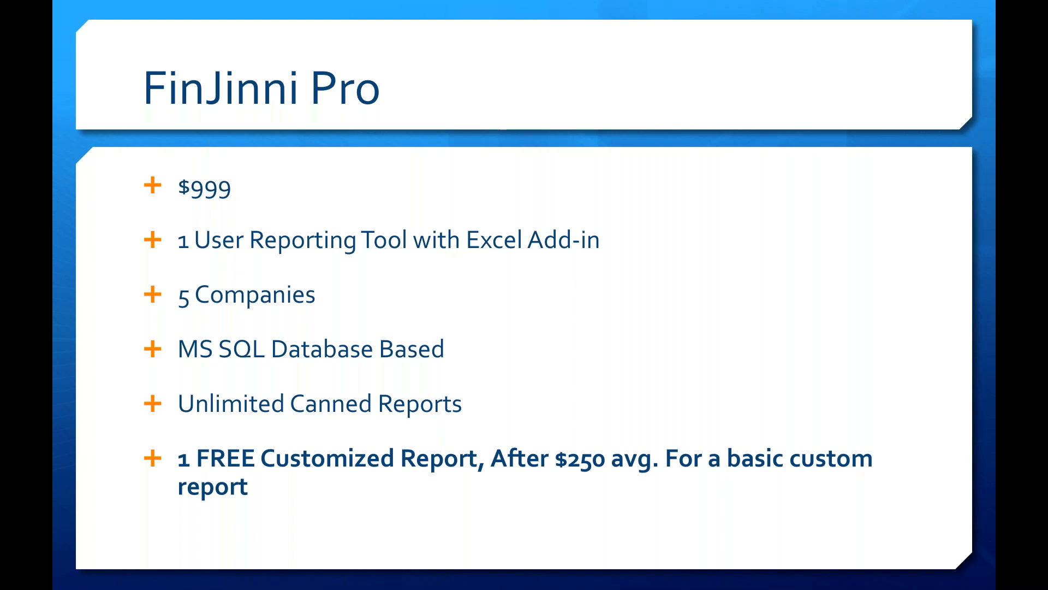
{"action": "key", "text": "Escape"}
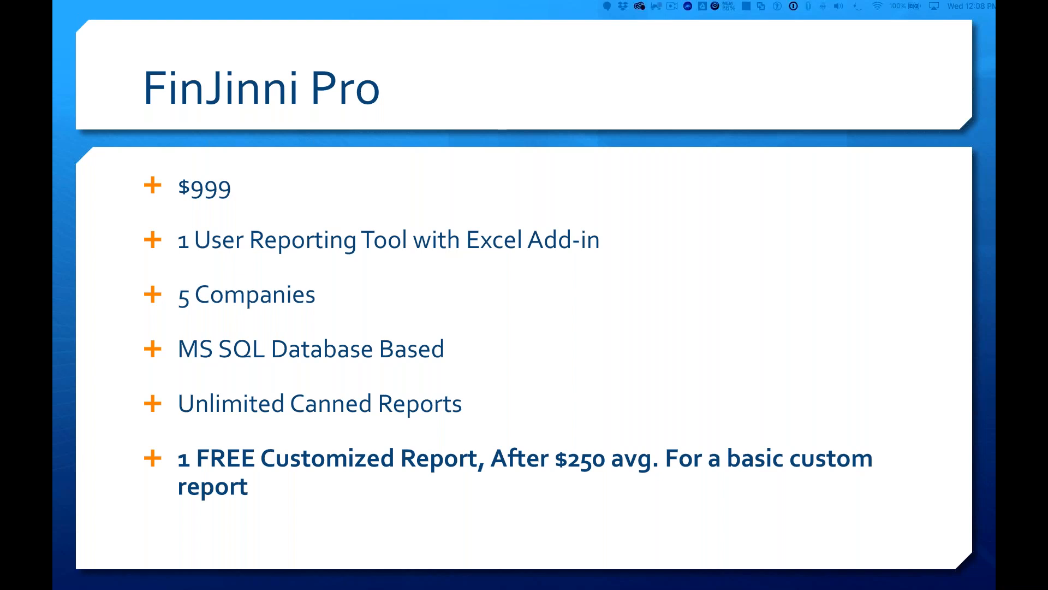
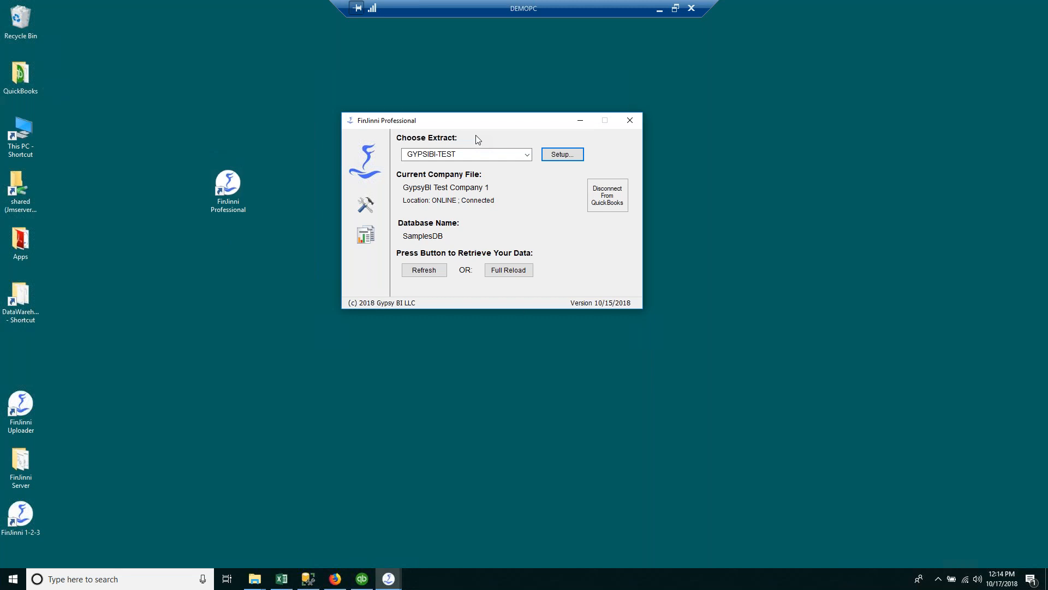
Step: Keep GYPSIBI-TEST as the chosen extract in FinJinni Professional
{"action": "left_click_drag", "start_coordinate": [488, 125], "coordinate": [472, 128]}
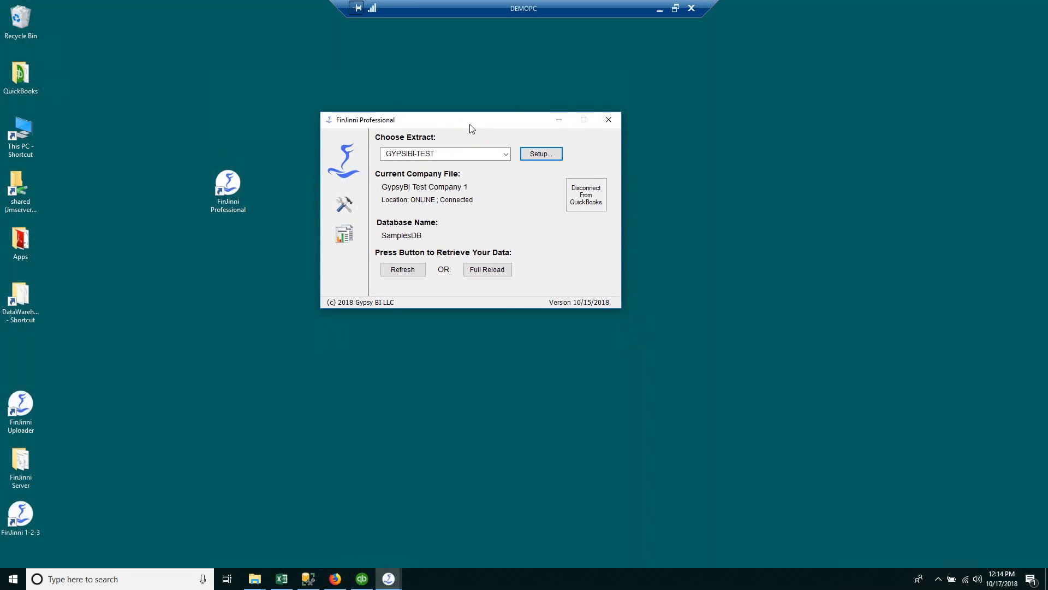
{"action": "left_click_drag", "start_coordinate": [472, 128], "coordinate": [476, 129]}
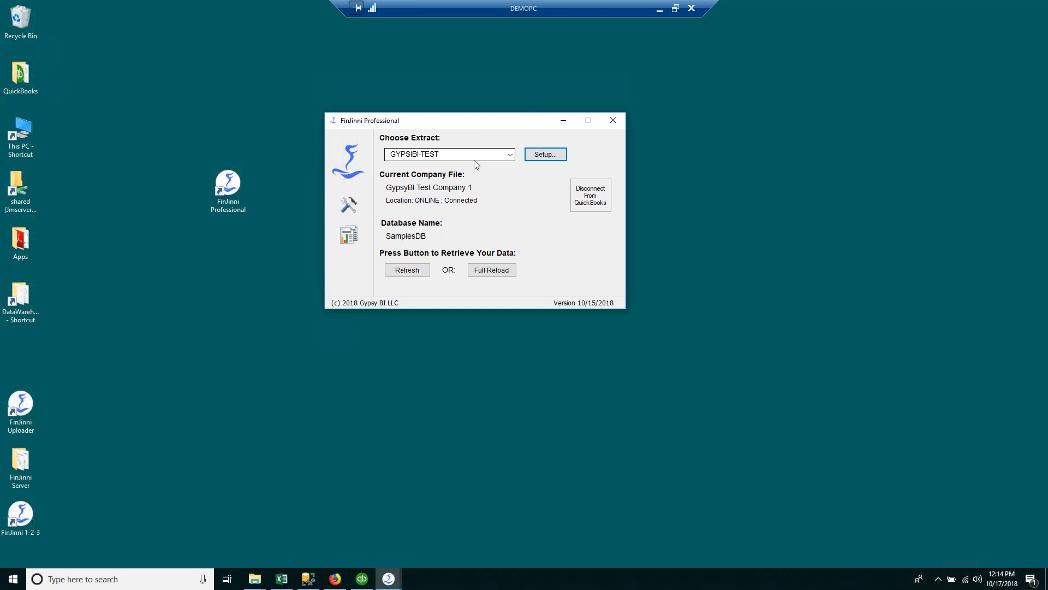
{"action": "left_click", "coordinate": [512, 157]}
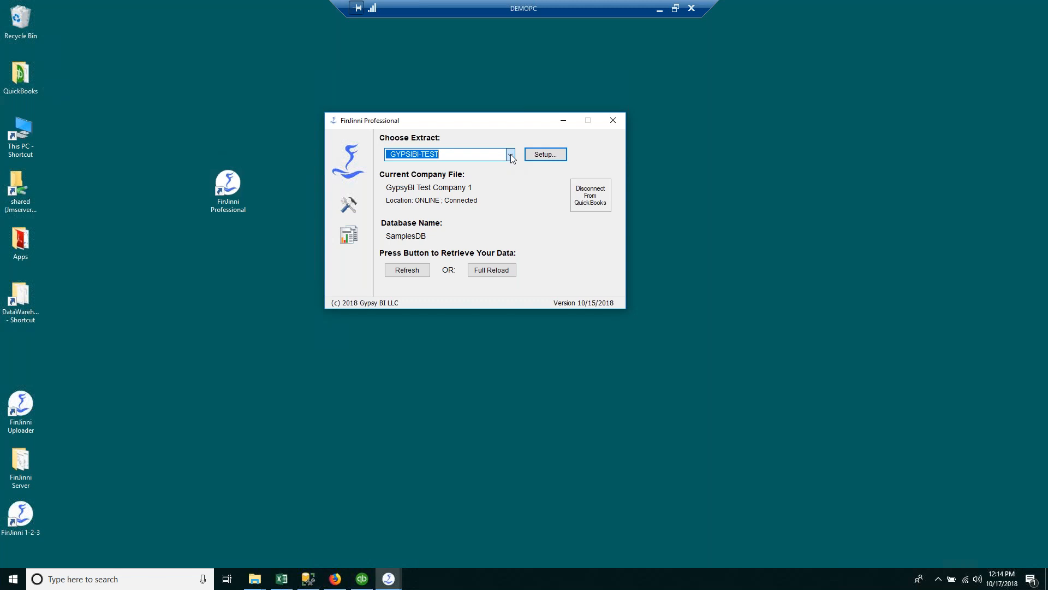
{"action": "left_click", "coordinate": [511, 156]}
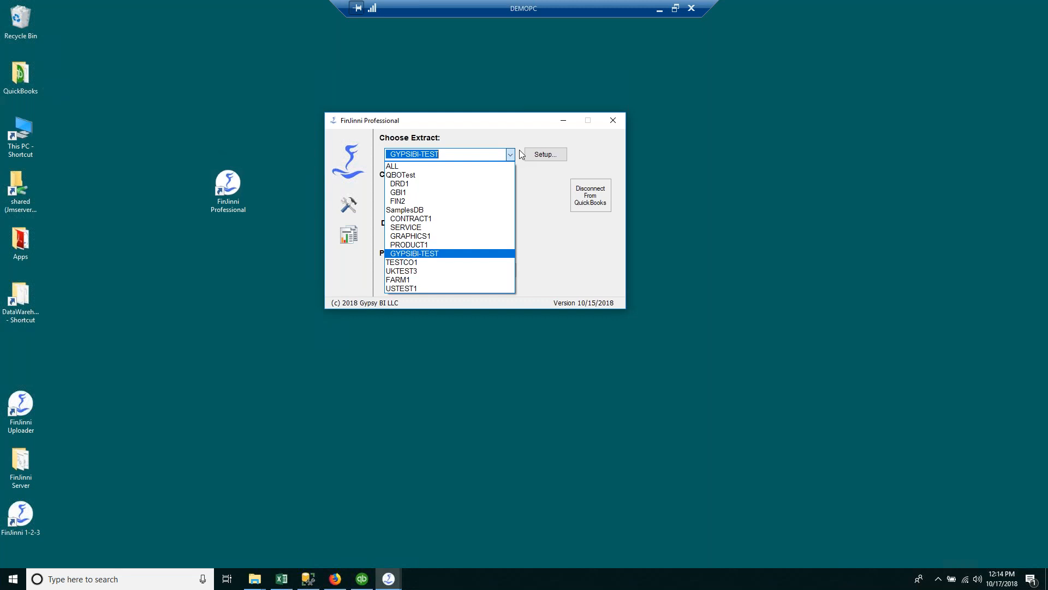
{"action": "left_click", "coordinate": [530, 130]}
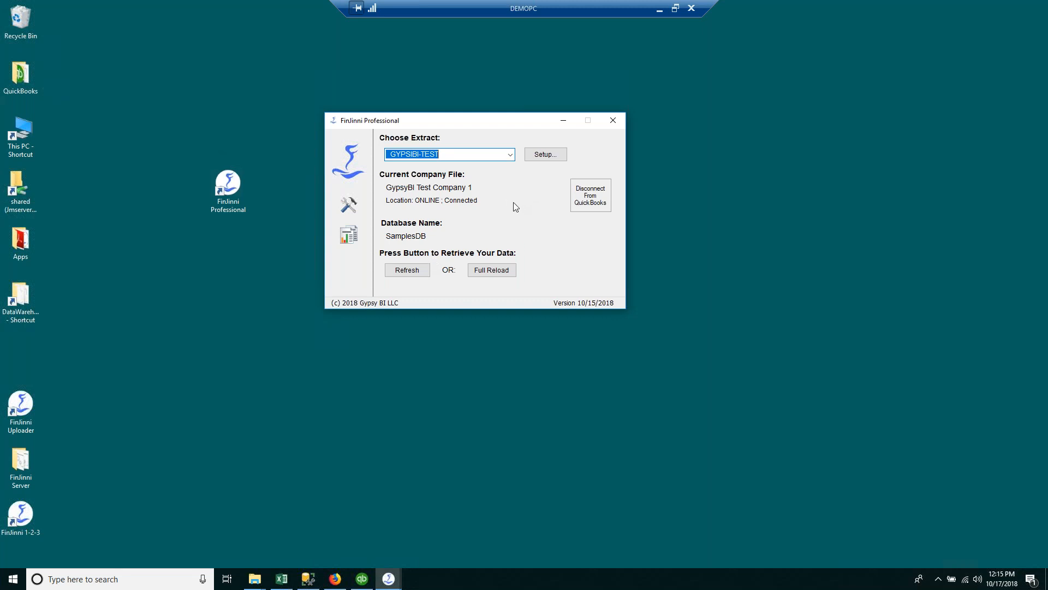
Step: Dismiss the extract list unchanged and close FinJinni Professional
{"action": "left_click", "coordinate": [508, 155]}
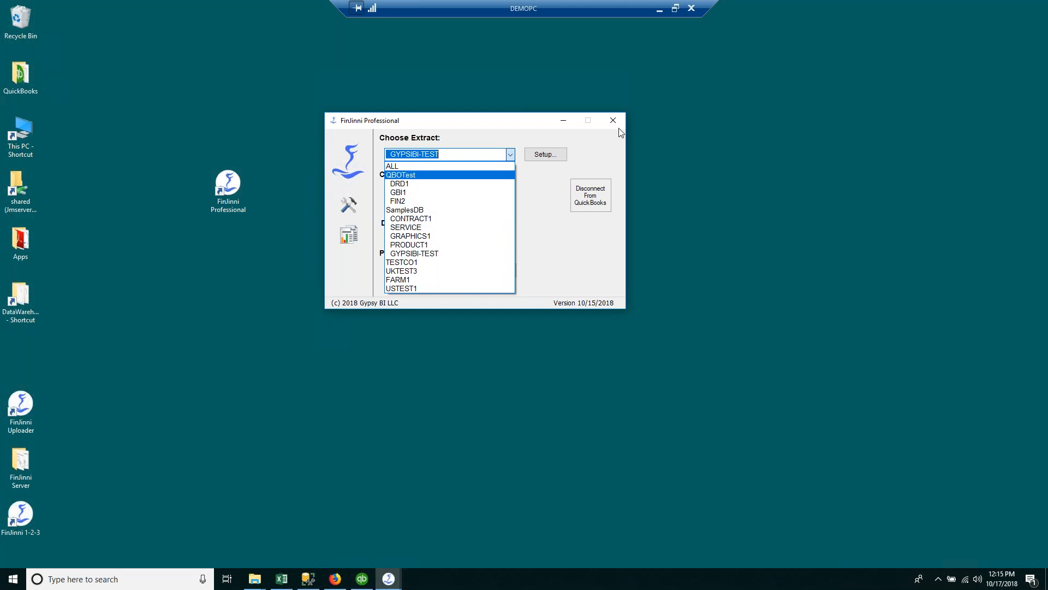
{"action": "left_click", "coordinate": [598, 151]}
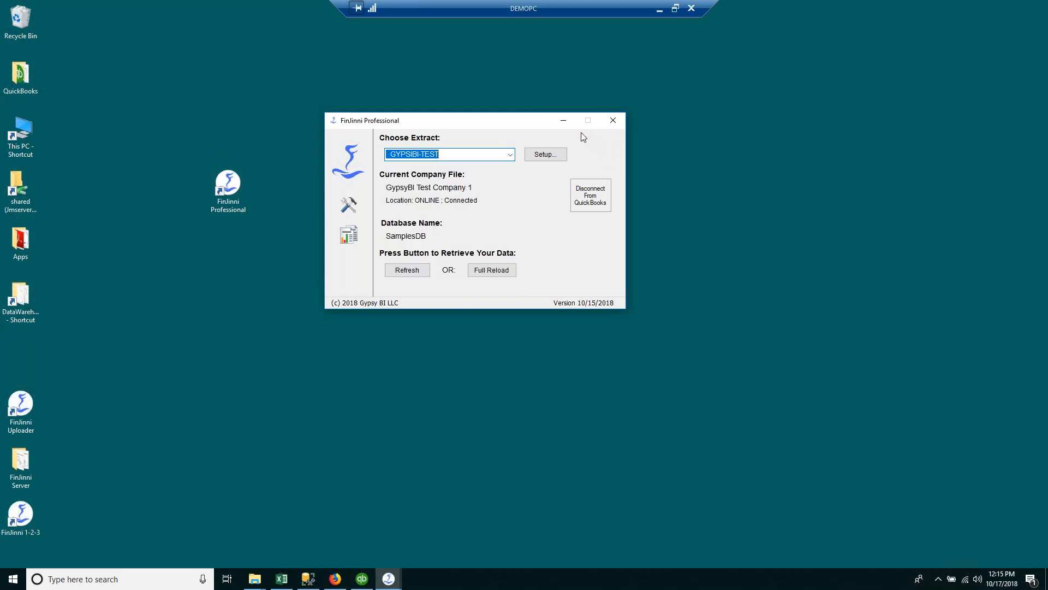
{"action": "left_click", "coordinate": [615, 125]}
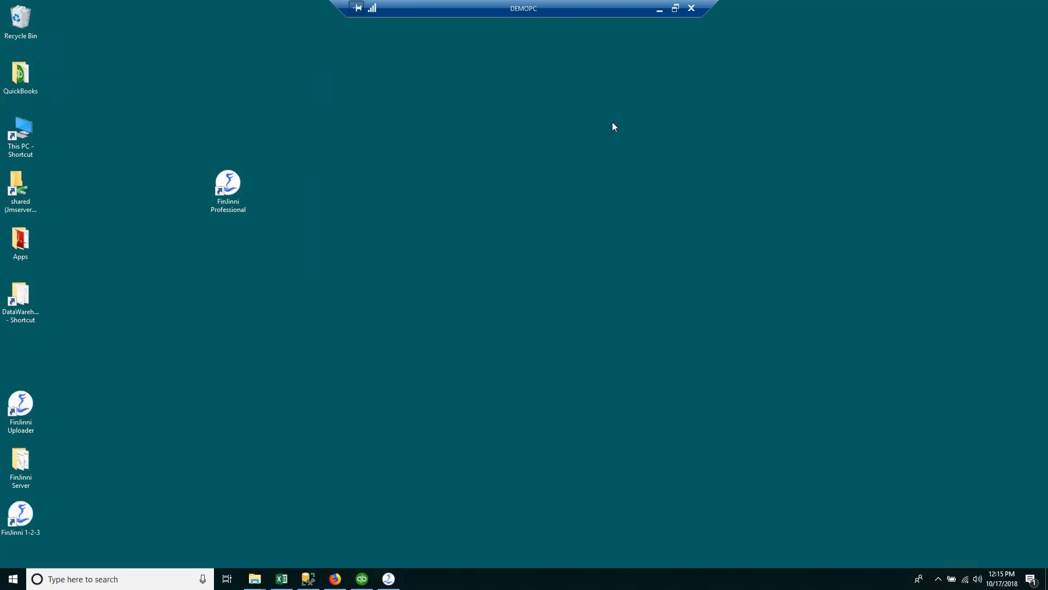
Step: Switch to the Excel Book2 workbook and shift its window slightly right and down
{"action": "mouse_move", "coordinate": [363, 577]}
{"action": "left_click", "coordinate": [282, 579]}
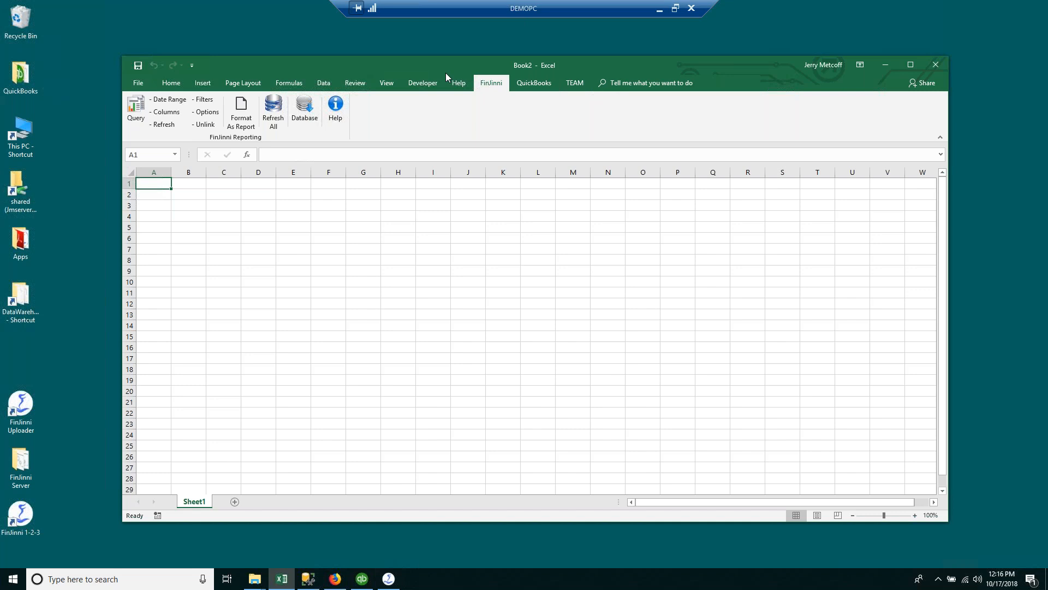
{"action": "left_click_drag", "start_coordinate": [495, 64], "coordinate": [518, 76]}
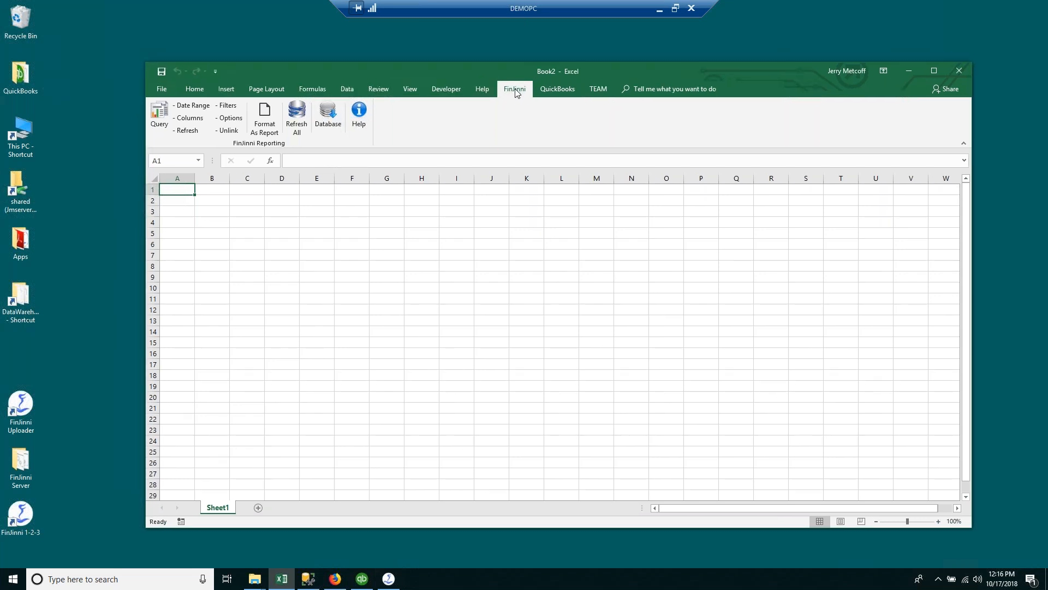
Step: Select SamplesDB as the FinJinni database and bring up its Query Builder
{"action": "left_click", "coordinate": [327, 117]}
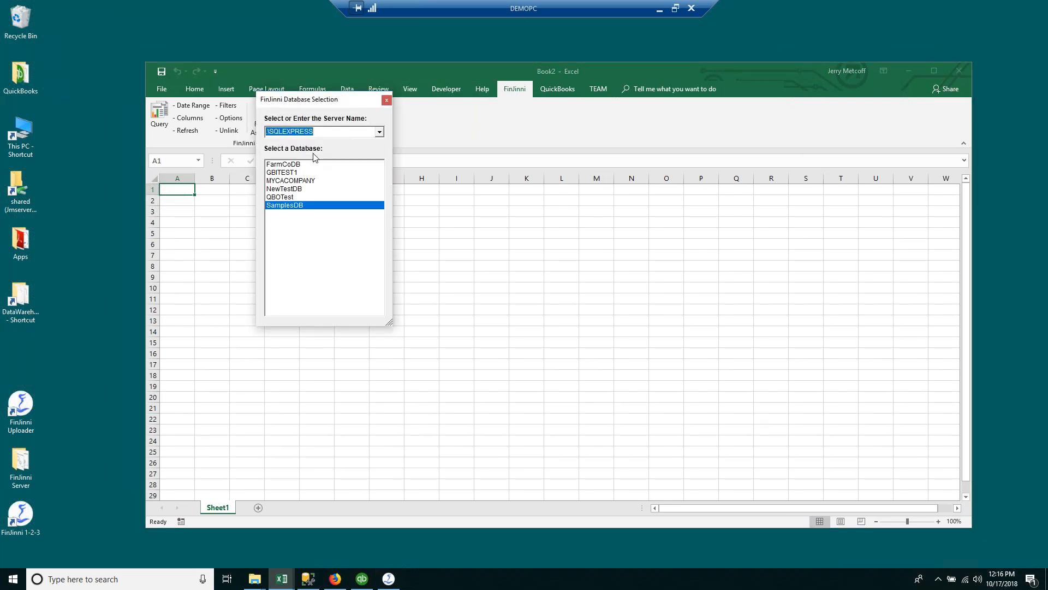
{"action": "left_click", "coordinate": [293, 206]}
{"action": "double_click", "coordinate": [293, 205]}
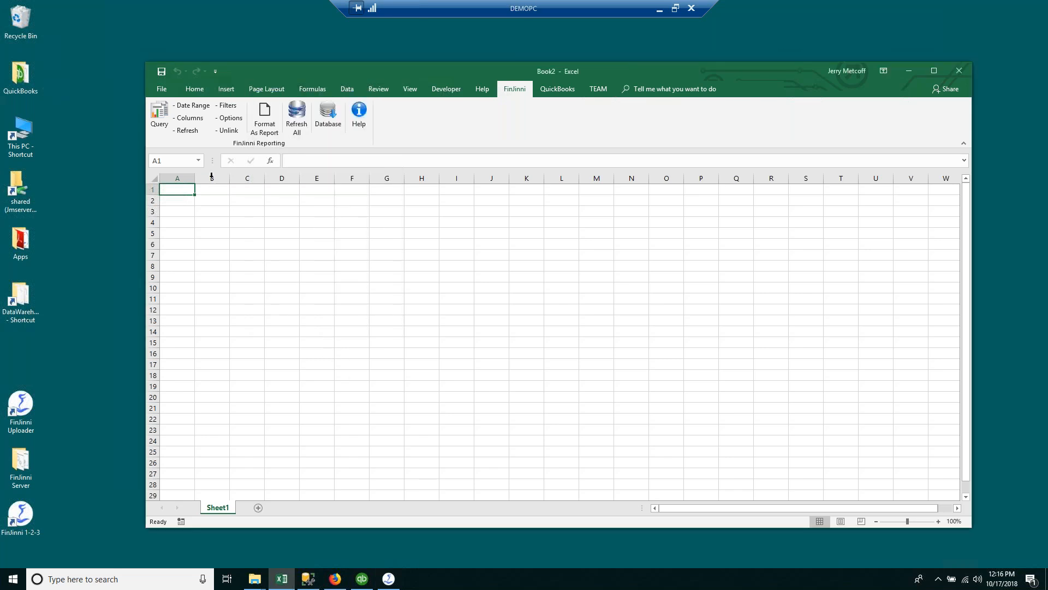
{"action": "left_click", "coordinate": [165, 120]}
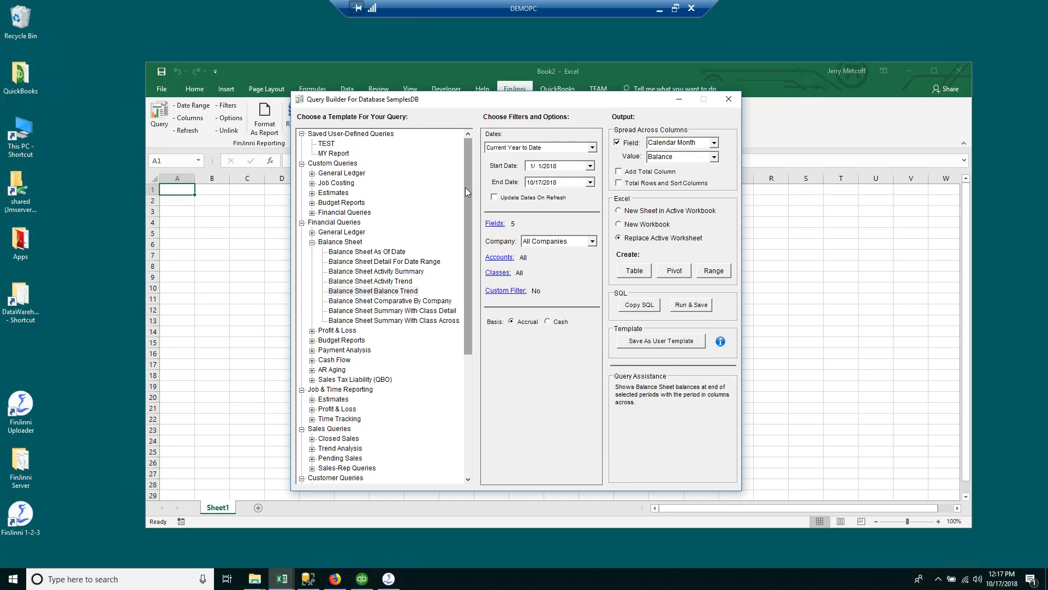
Step: Load the Balance Sheet Comparative By Company template with Company left at All Companies
{"action": "left_click", "coordinate": [400, 292]}
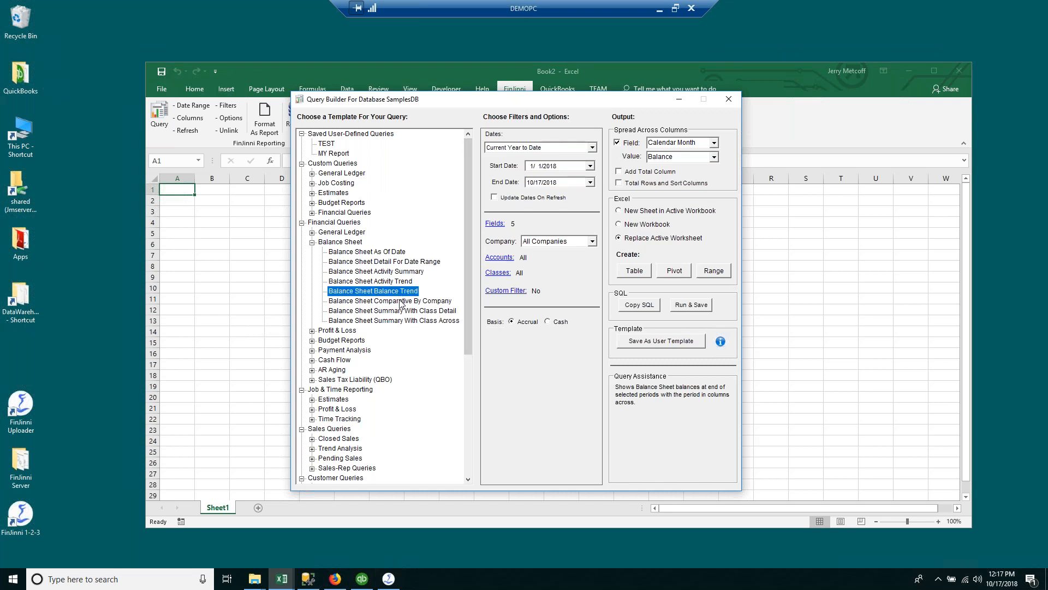
{"action": "left_click", "coordinate": [401, 301]}
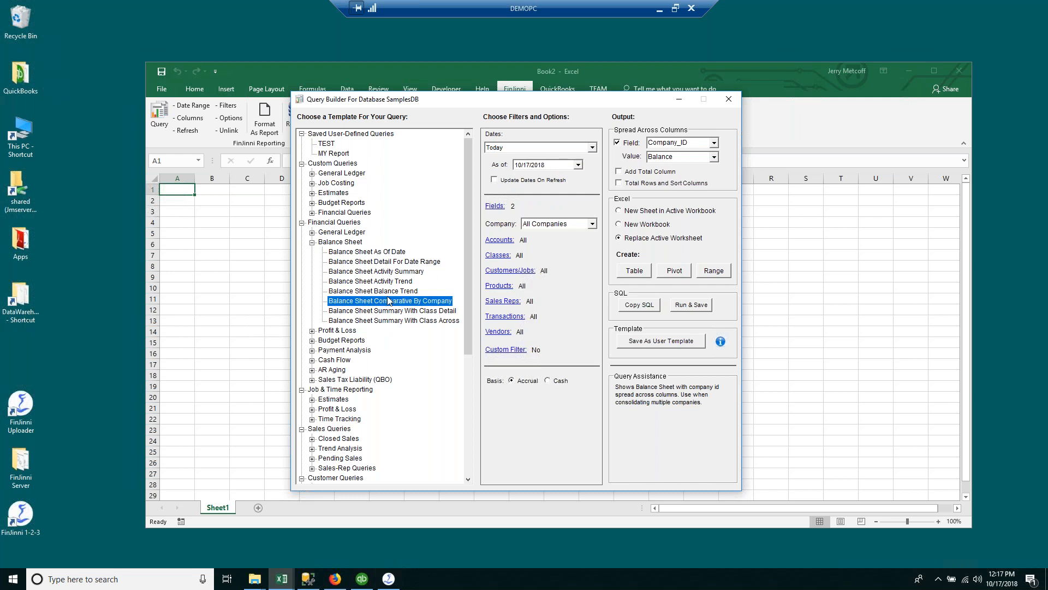
{"action": "left_click", "coordinate": [592, 224]}
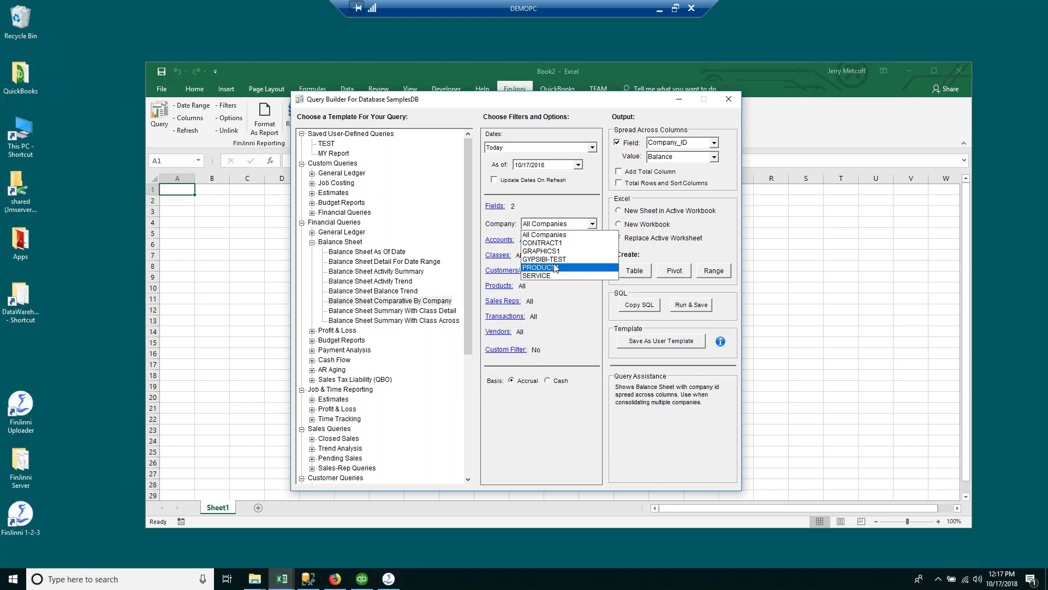
{"action": "left_click", "coordinate": [552, 235]}
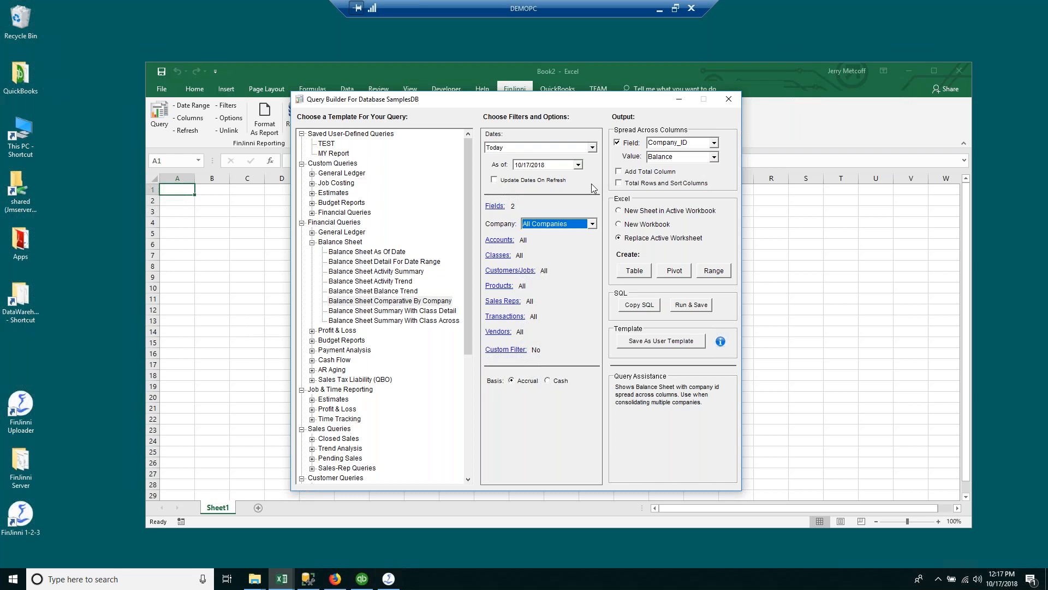
Step: Set Dates to Current Year, add a total column, and run the query as a table
{"action": "left_click", "coordinate": [592, 223]}
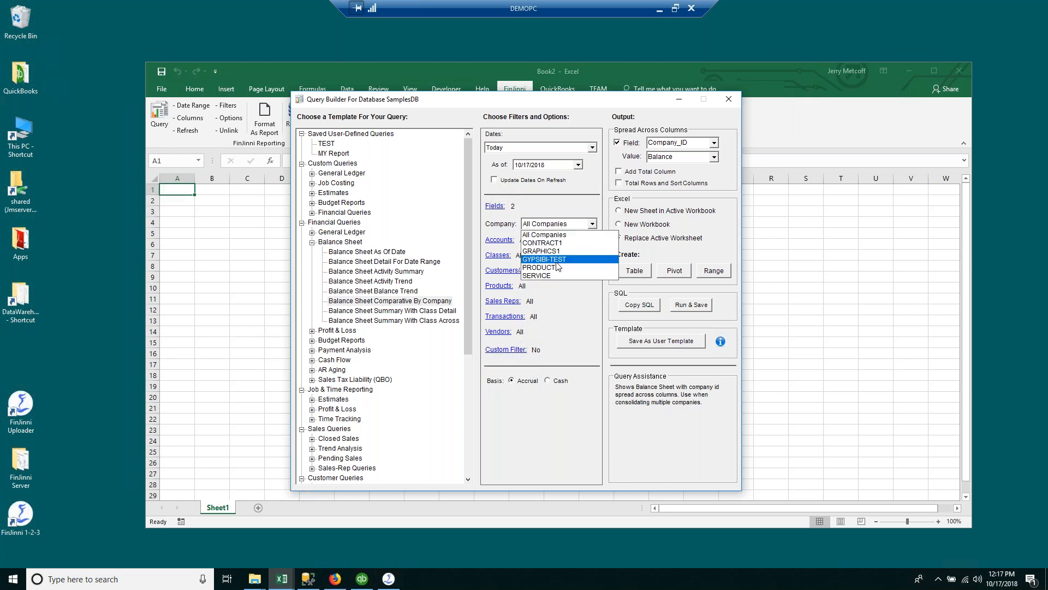
{"action": "left_click", "coordinate": [581, 224]}
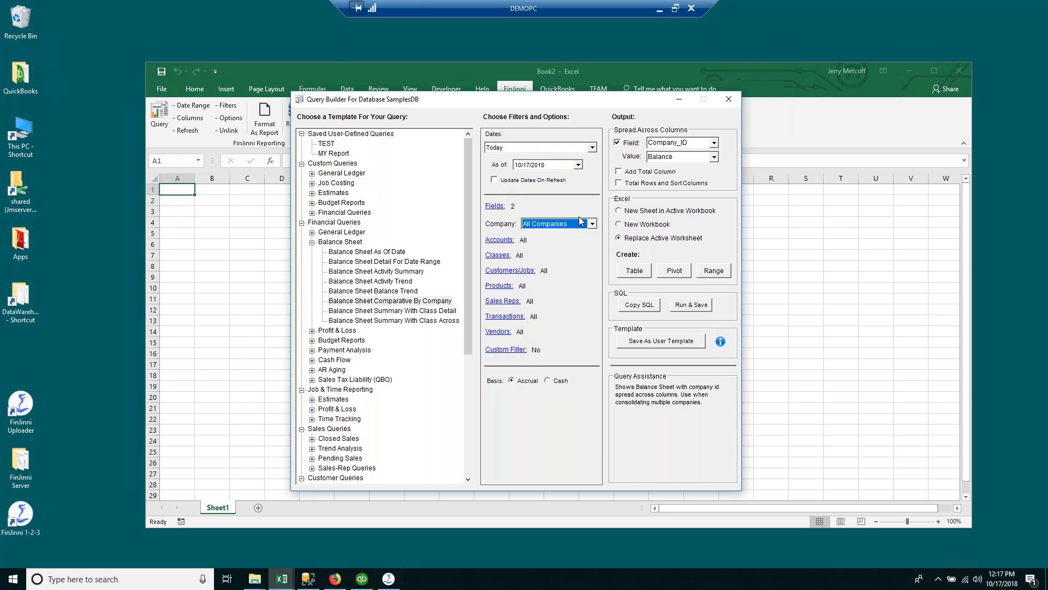
{"action": "left_click", "coordinate": [592, 147]}
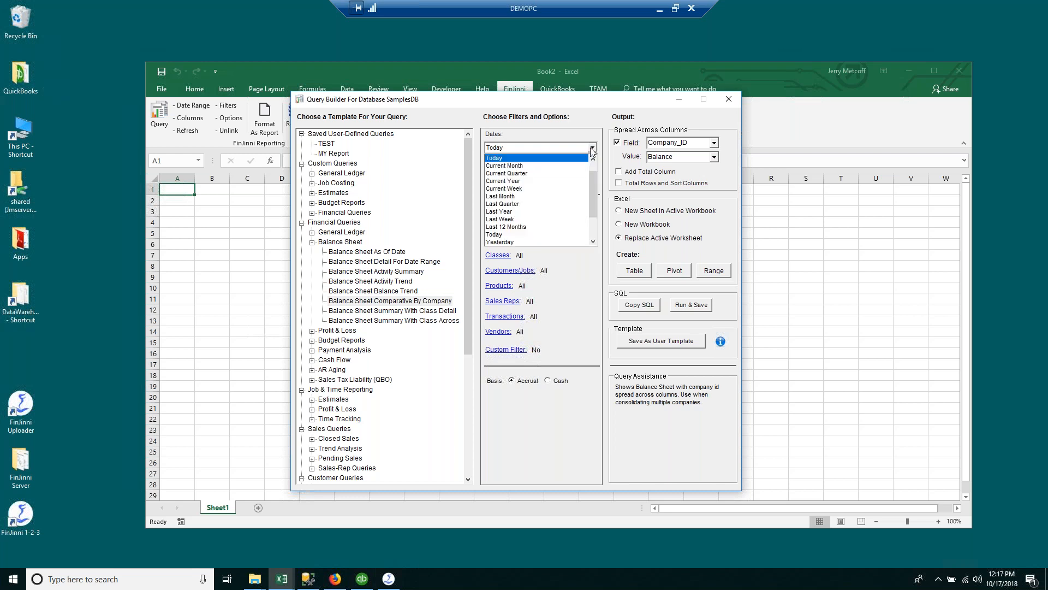
{"action": "left_click", "coordinate": [526, 181]}
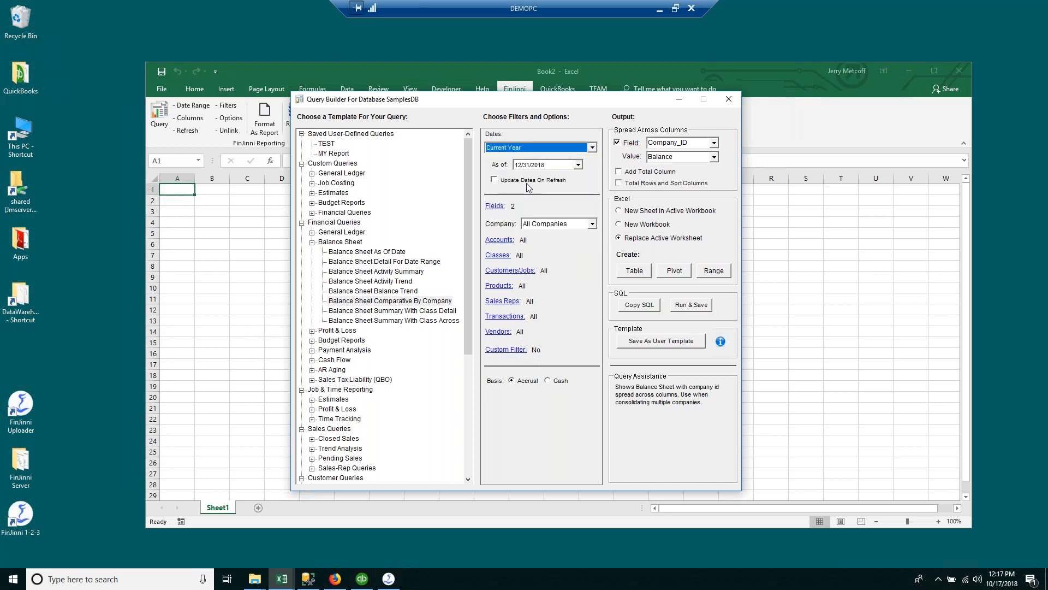
{"action": "left_click", "coordinate": [620, 172]}
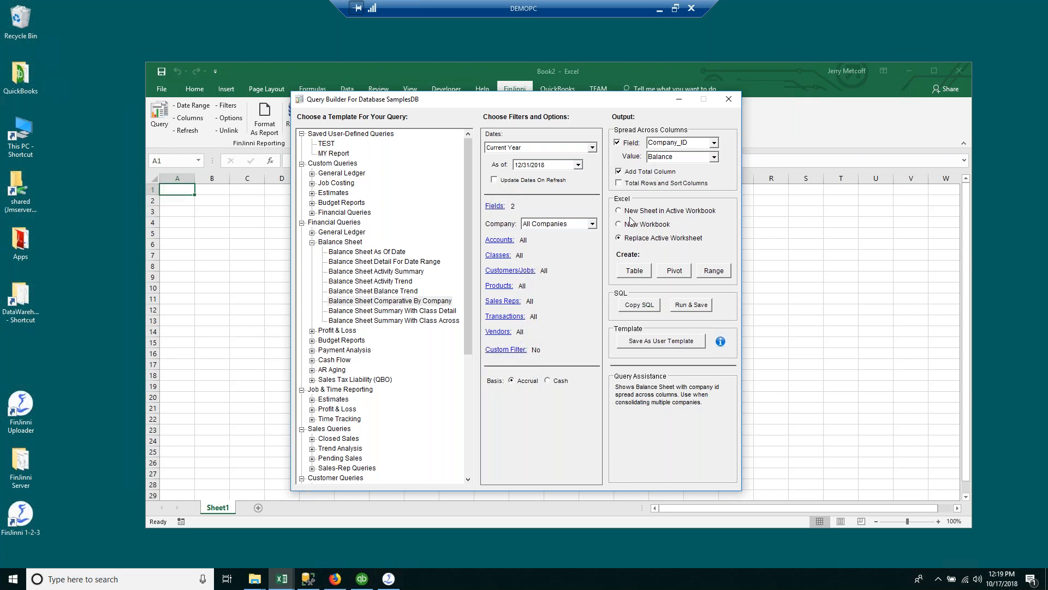
{"action": "left_click", "coordinate": [633, 273]}
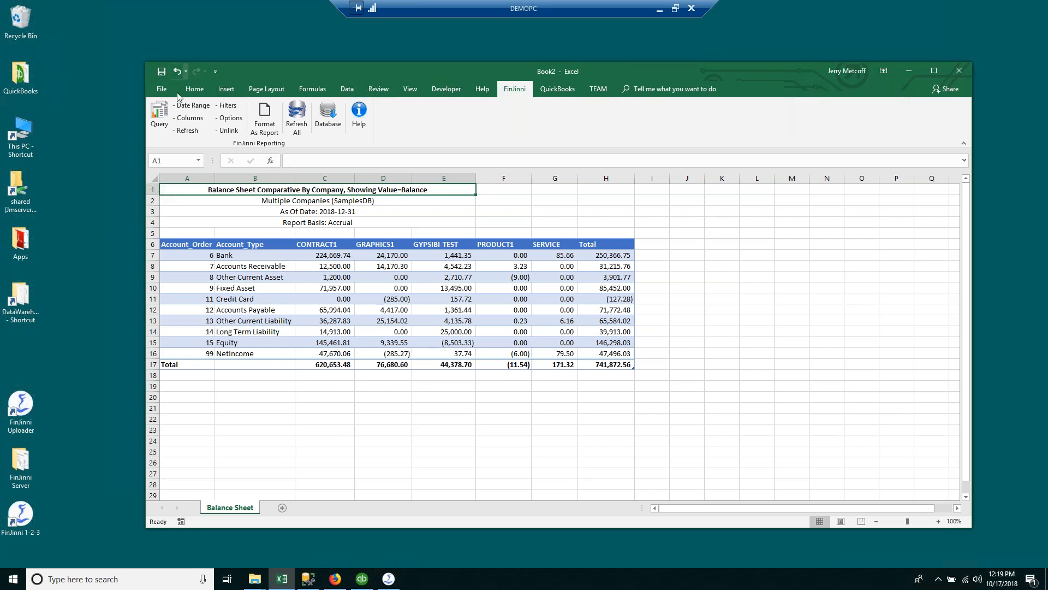
Step: Bring up FinJinni's Select Columns dialog for the Balance Sheet comparative report
{"action": "left_click", "coordinate": [183, 122]}
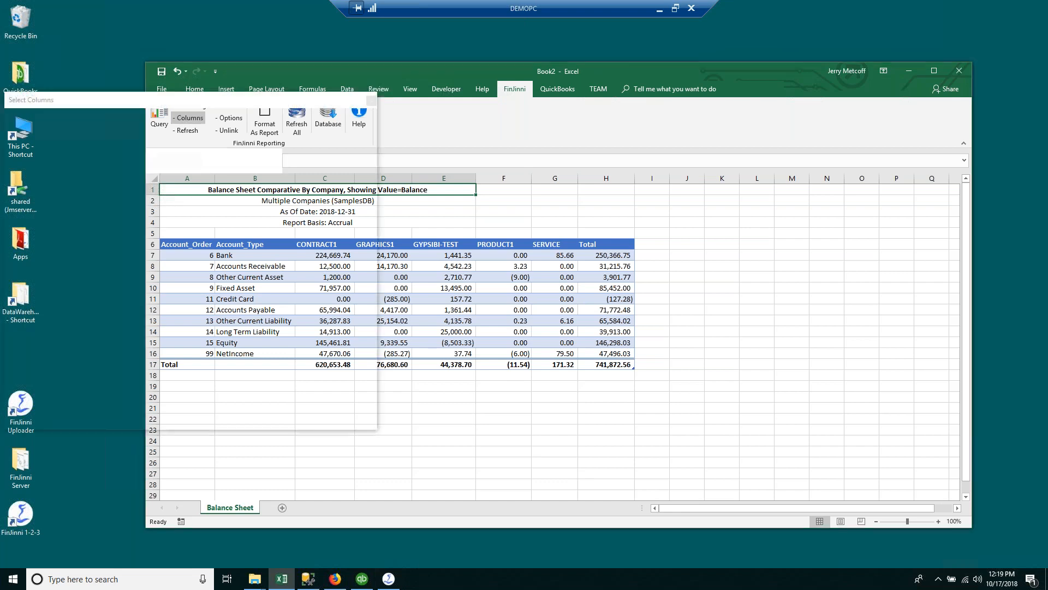
Step: Add Account_Description to the retrieved columns and accept the selection
{"action": "left_click_drag", "start_coordinate": [305, 105], "coordinate": [656, 136]}
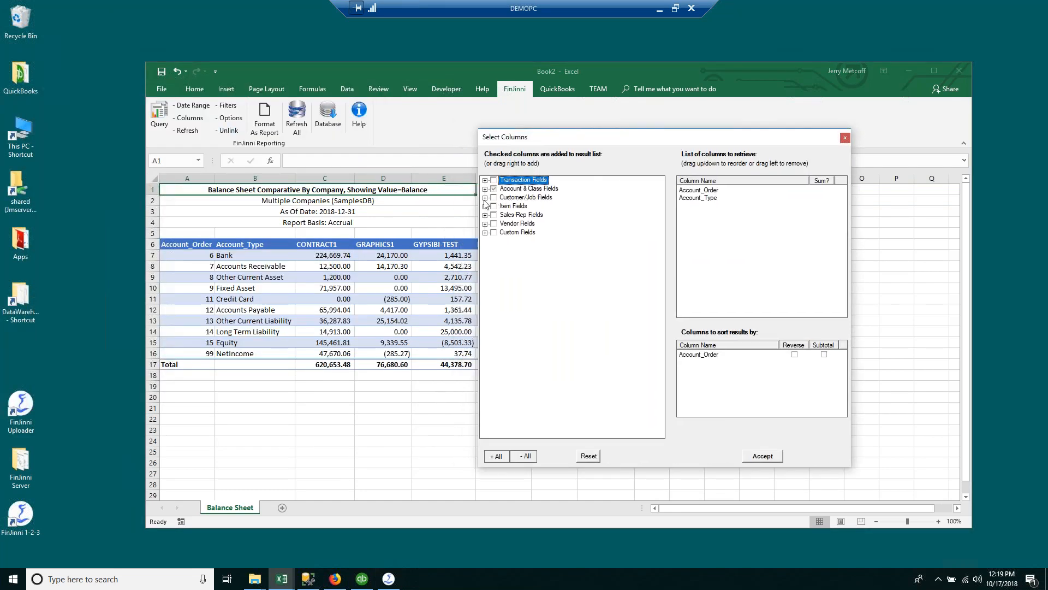
{"action": "left_click", "coordinate": [485, 181]}
{"action": "left_click", "coordinate": [485, 189]}
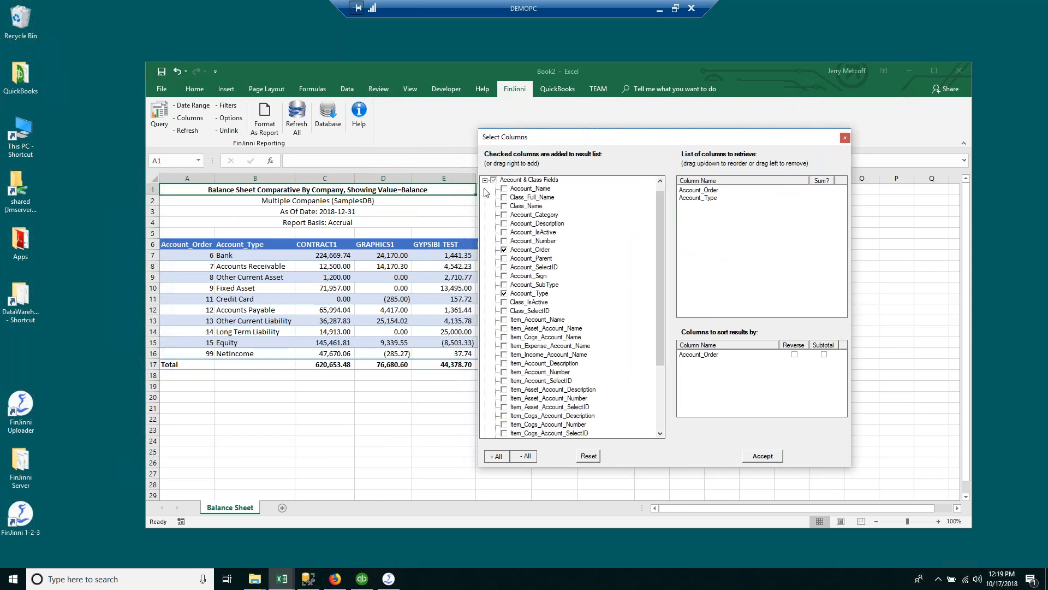
{"action": "left_click", "coordinate": [486, 181]}
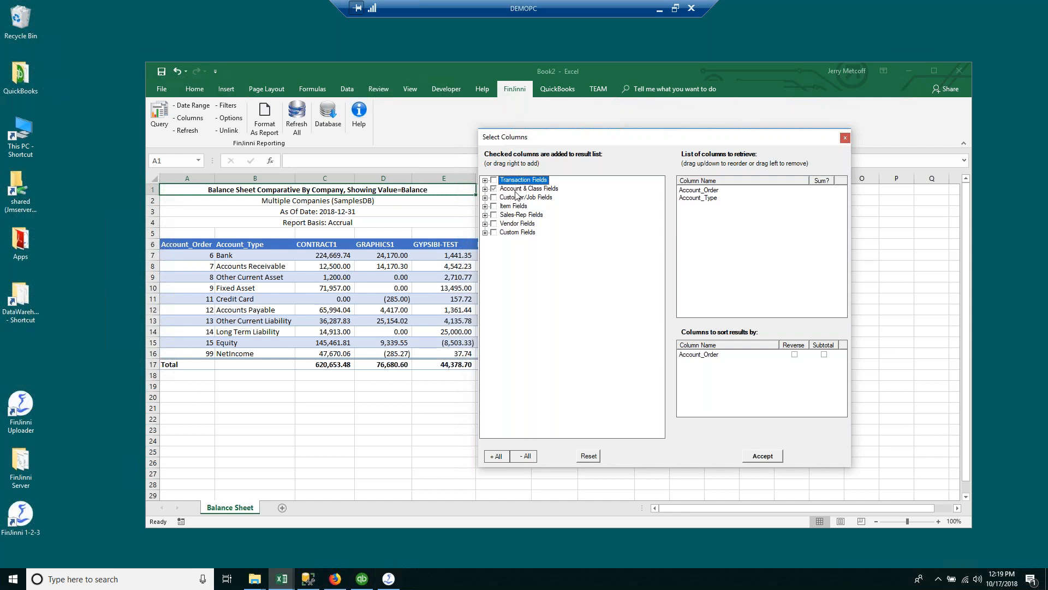
{"action": "left_click", "coordinate": [485, 188]}
{"action": "left_click", "coordinate": [504, 224]}
{"action": "left_click", "coordinate": [690, 206]}
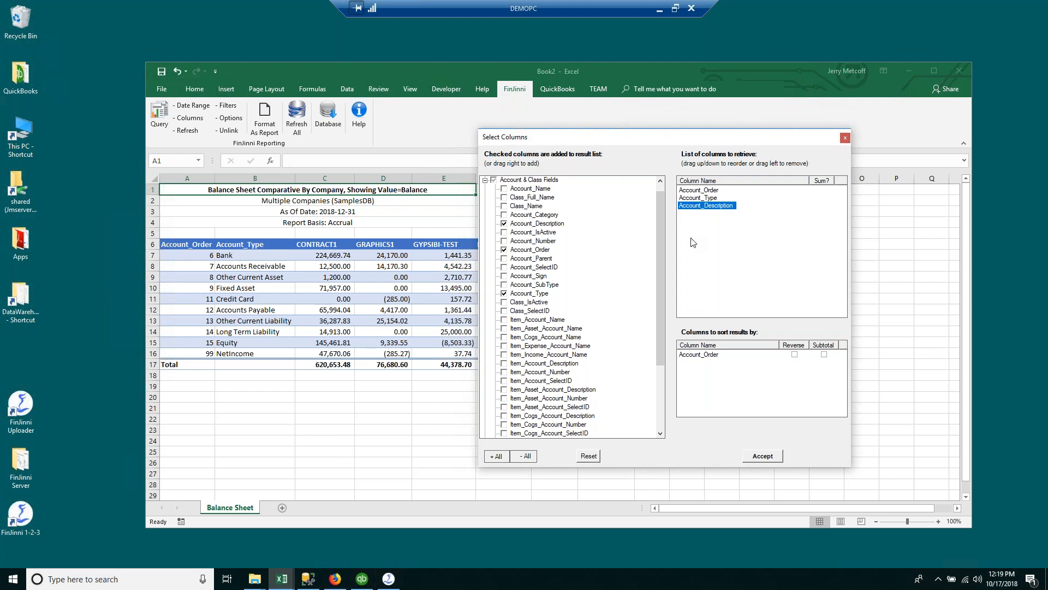
{"action": "left_click", "coordinate": [758, 454]}
Step: Review the updated table, then format it as a report
{"action": "scroll", "coordinate": [381, 342], "scroll_direction": "down", "scroll_amount": 12}
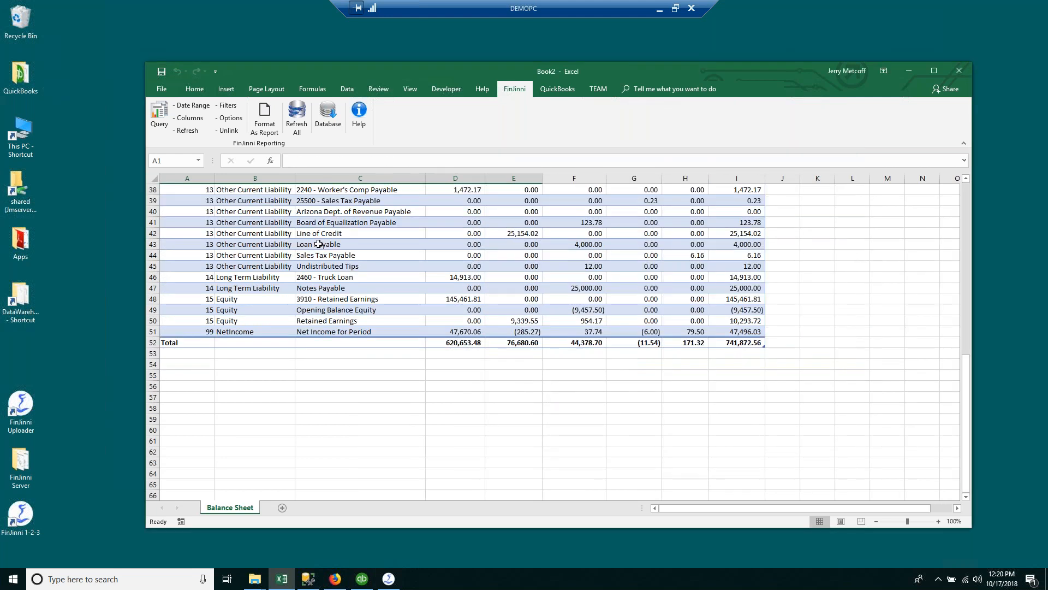
{"action": "scroll", "coordinate": [381, 342], "scroll_direction": "up", "scroll_amount": 4}
{"action": "scroll", "coordinate": [380, 342], "scroll_direction": "up", "scroll_amount": 8}
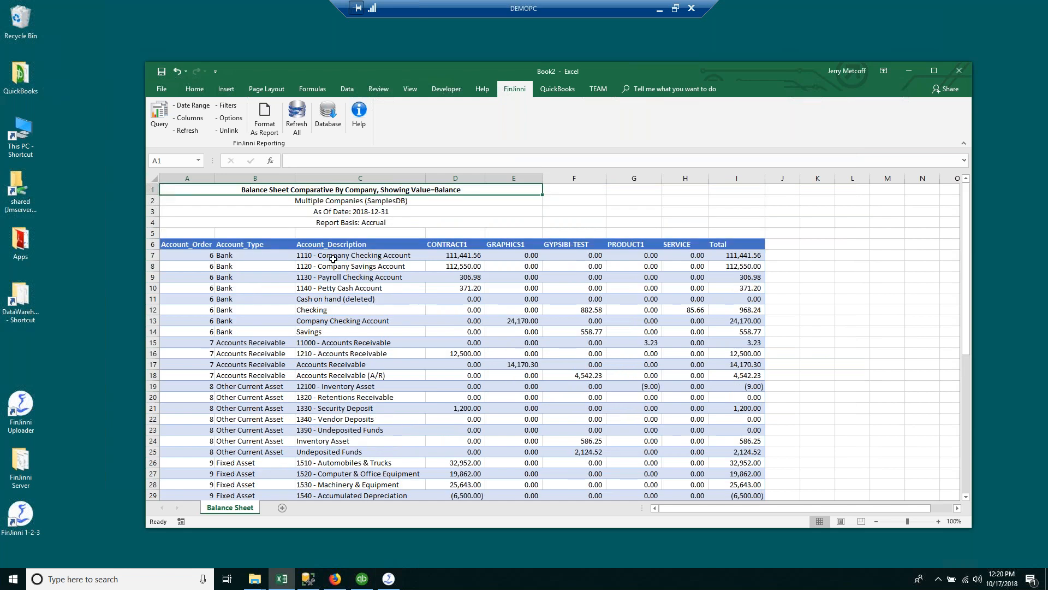
{"action": "left_click", "coordinate": [338, 178]}
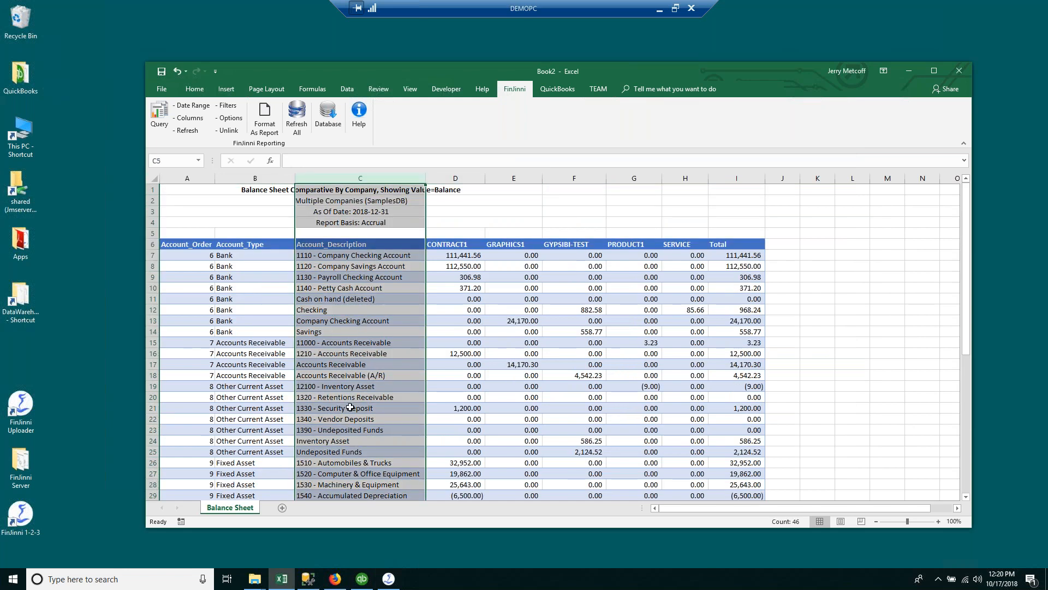
{"action": "left_click", "coordinate": [362, 375]}
{"action": "scroll", "coordinate": [591, 369], "scroll_direction": "down", "scroll_amount": 9}
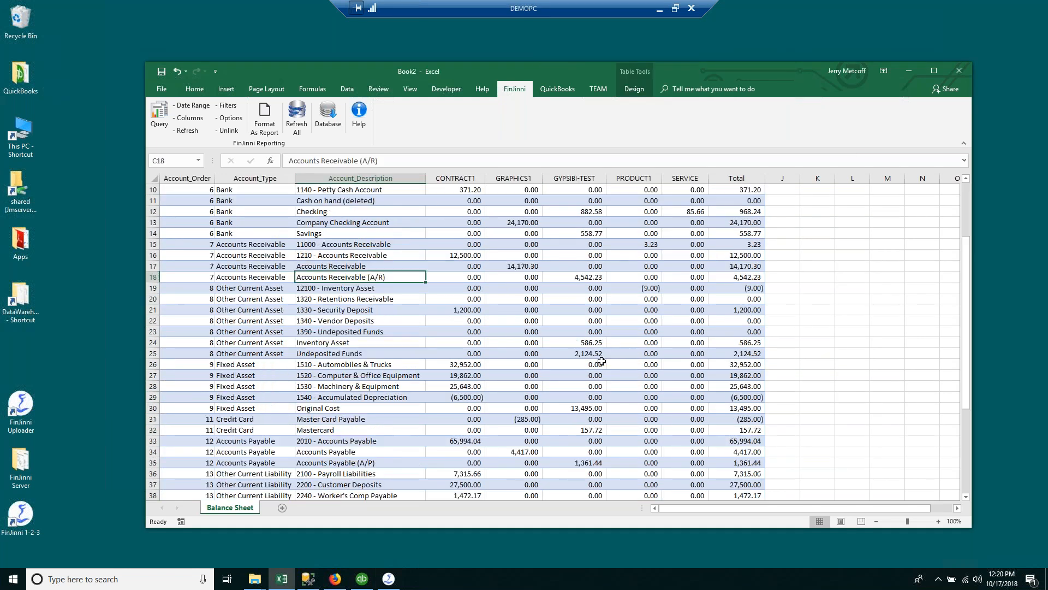
{"action": "scroll", "coordinate": [591, 370], "scroll_direction": "up", "scroll_amount": 1}
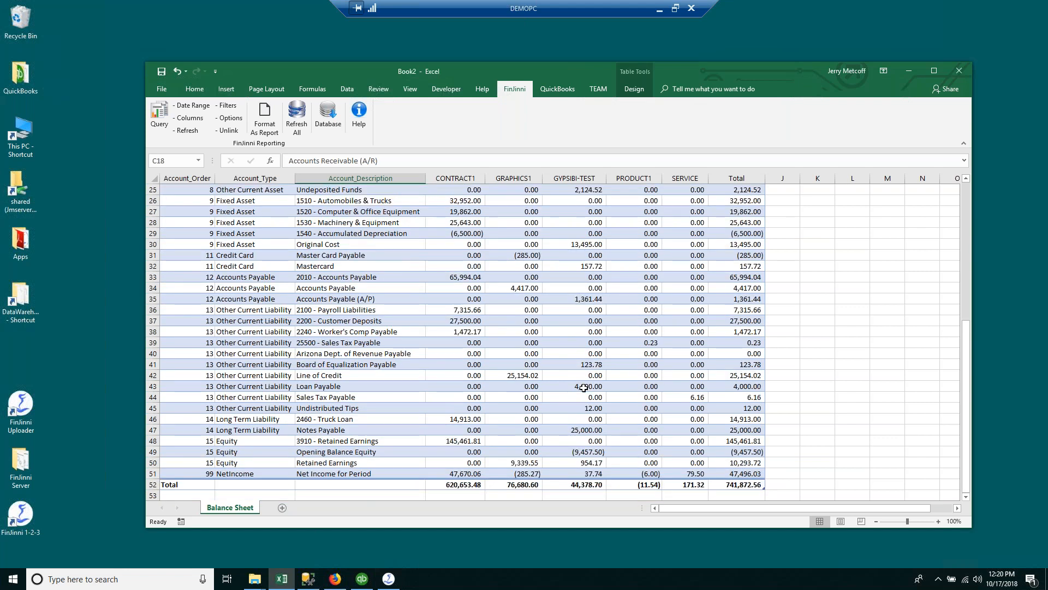
{"action": "scroll", "coordinate": [515, 363], "scroll_direction": "up", "scroll_amount": 8}
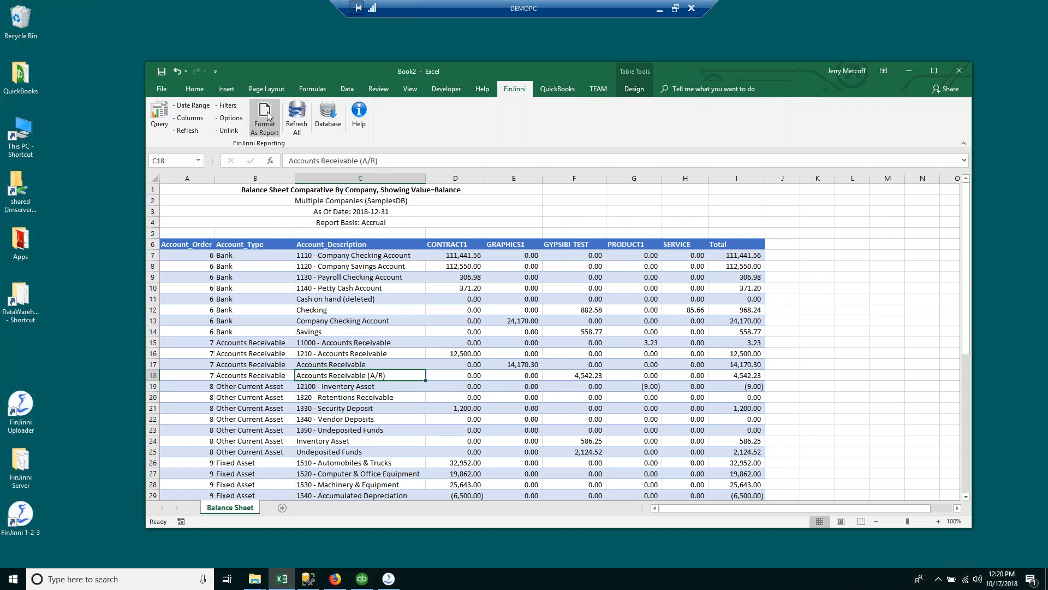
{"action": "left_click", "coordinate": [267, 116]}
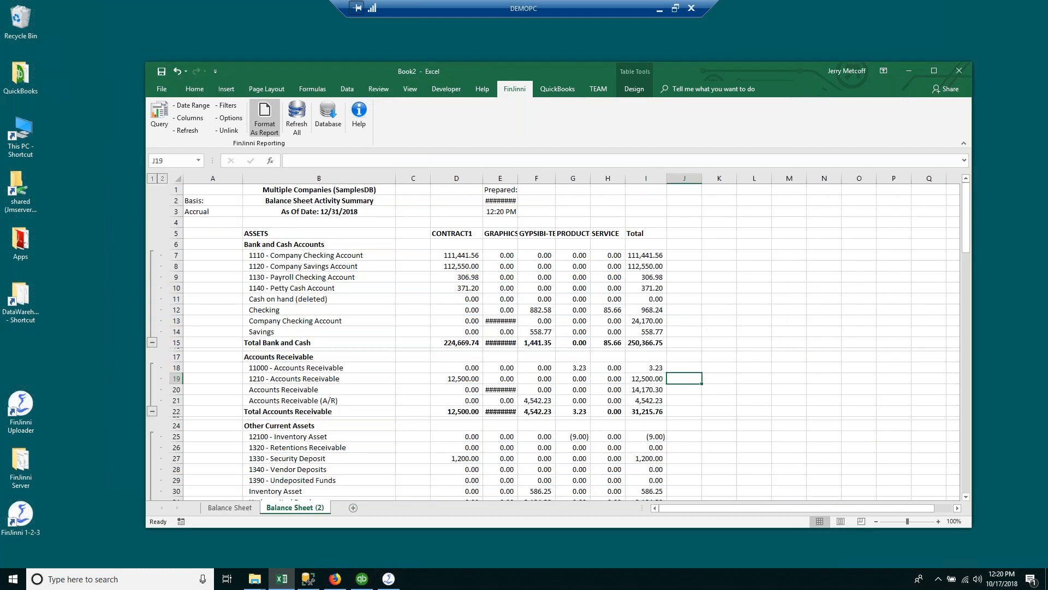
Step: Widen the GRAPHICS1 column and collapse the asset, liability and equity detail groups to totals
{"action": "left_click_drag", "start_coordinate": [518, 180], "coordinate": [542, 180]}
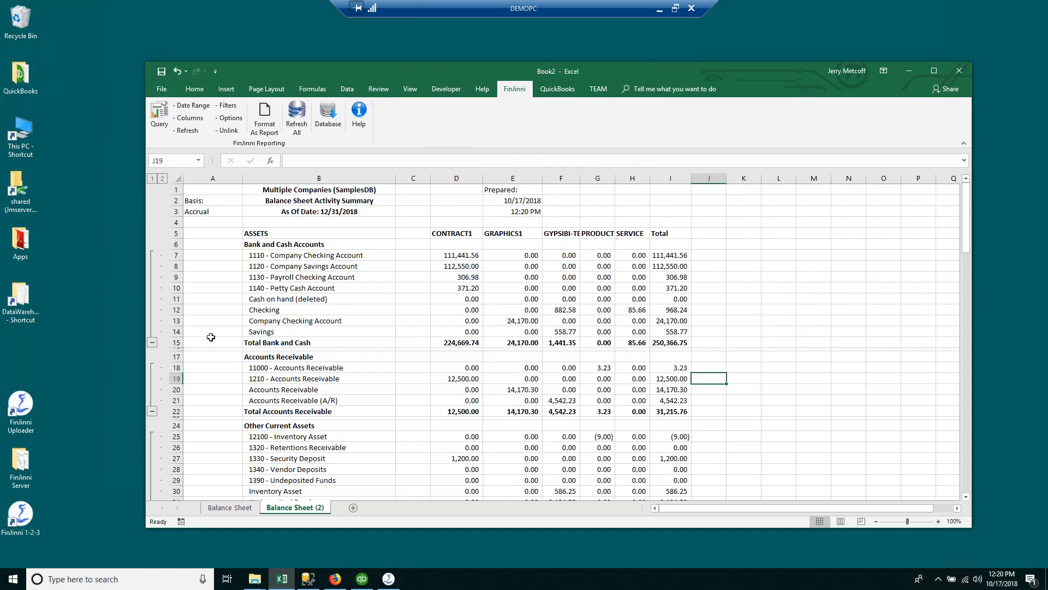
{"action": "left_click", "coordinate": [152, 342]}
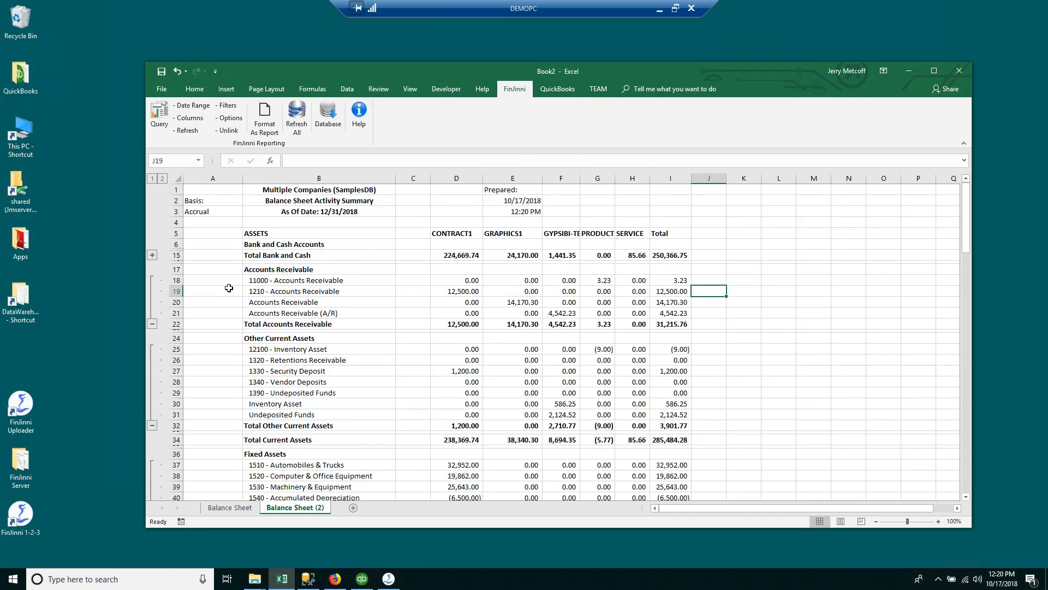
{"action": "left_click", "coordinate": [152, 324]}
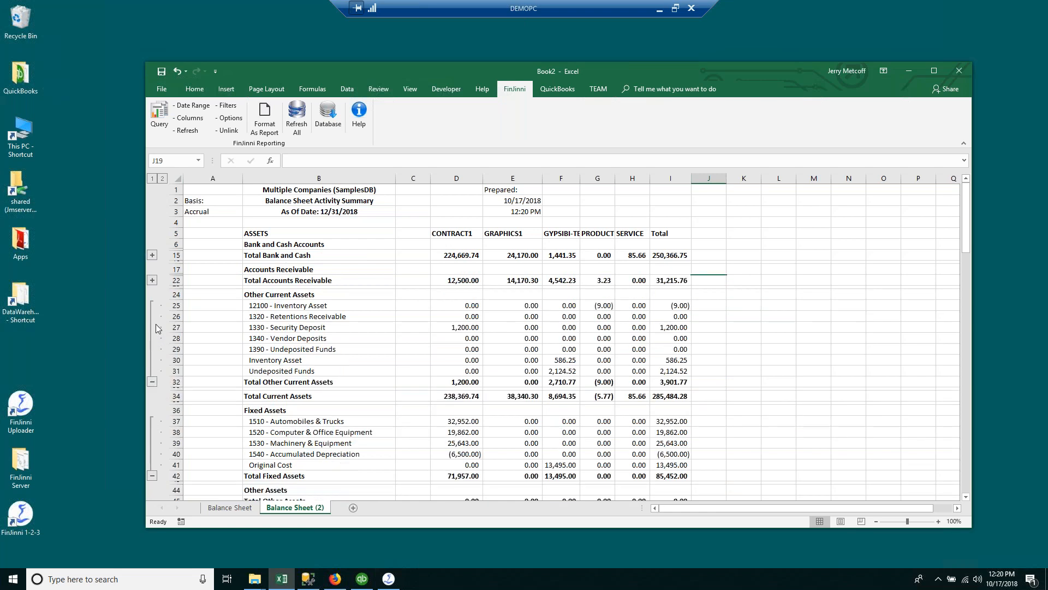
{"action": "left_click", "coordinate": [152, 382]}
{"action": "left_click", "coordinate": [153, 399]}
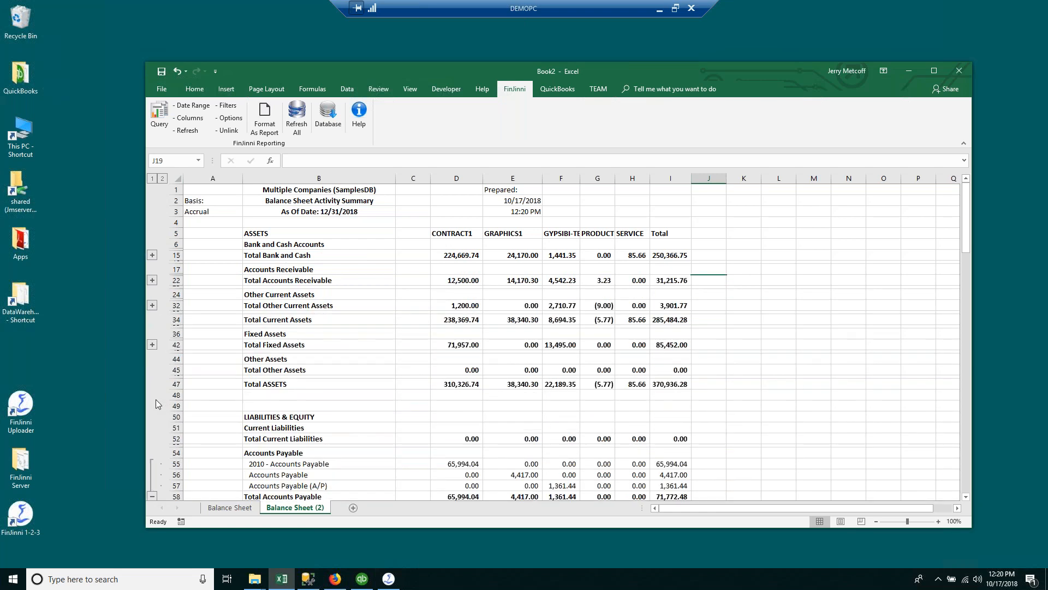
{"action": "scroll", "coordinate": [188, 378], "scroll_direction": "down", "scroll_amount": 3}
{"action": "scroll", "coordinate": [188, 379], "scroll_direction": "down", "scroll_amount": 15}
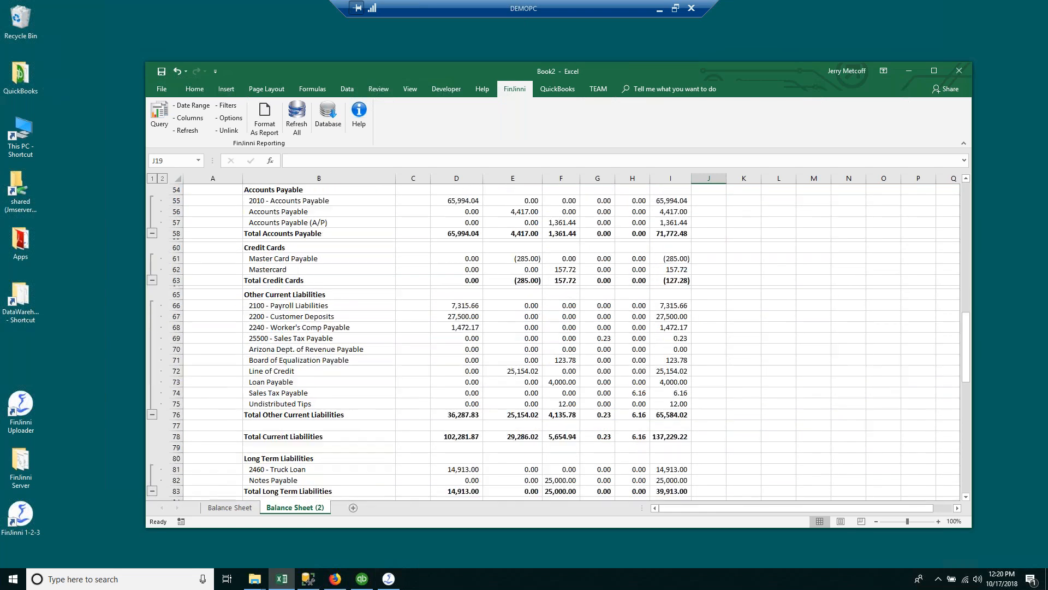
{"action": "left_click", "coordinate": [152, 307]}
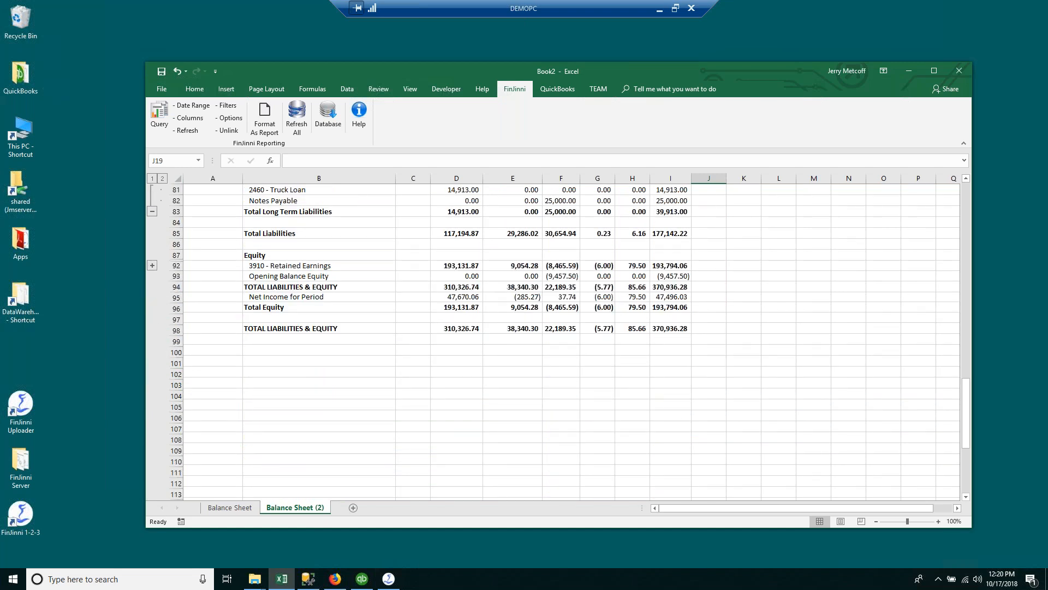
{"action": "scroll", "coordinate": [176, 323], "scroll_direction": "up", "scroll_amount": 2}
{"action": "left_click", "coordinate": [152, 277]}
{"action": "scroll", "coordinate": [204, 290], "scroll_direction": "up", "scroll_amount": 5}
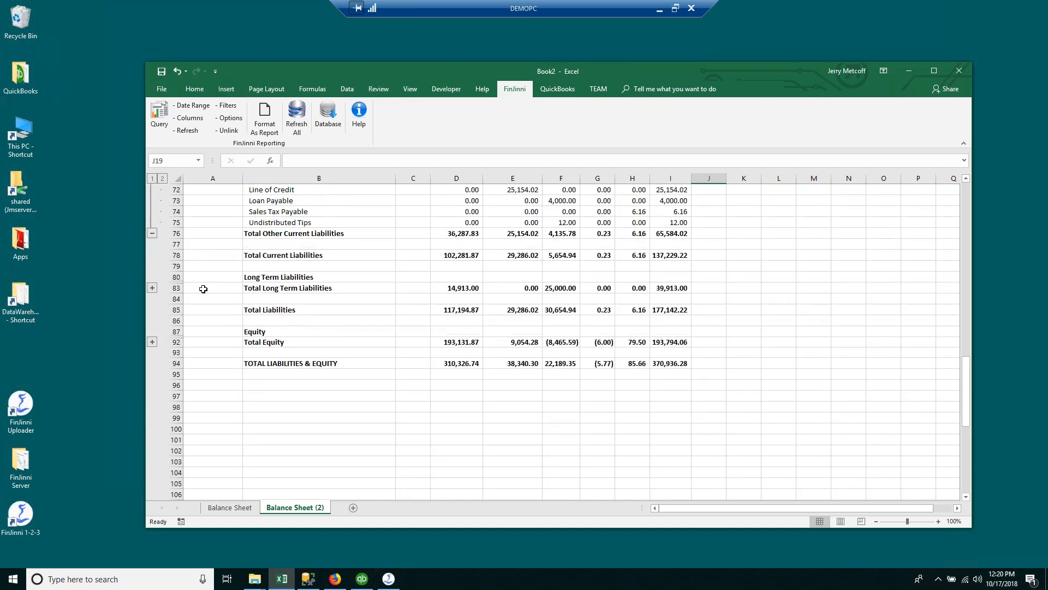
{"action": "left_click", "coordinate": [152, 358]}
{"action": "scroll", "coordinate": [299, 317], "scroll_direction": "up", "scroll_amount": 1}
{"action": "scroll", "coordinate": [299, 316], "scroll_direction": "up", "scroll_amount": 9}
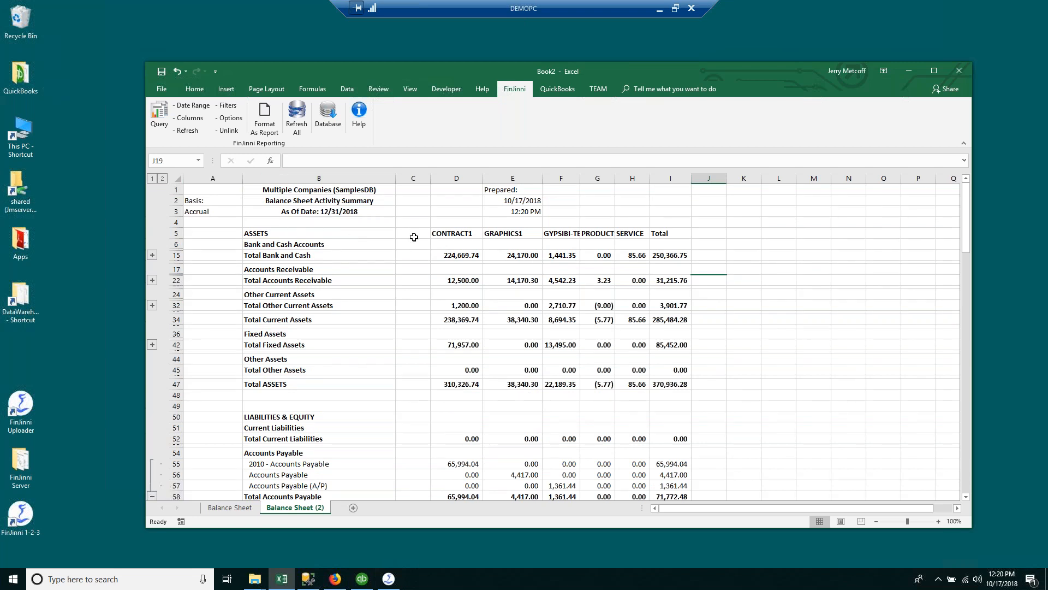
Step: Widen the GYPSIBI-TEST column, then return to the Balance Sheet tab and start a new query
{"action": "left_click_drag", "start_coordinate": [580, 178], "coordinate": [599, 181]}
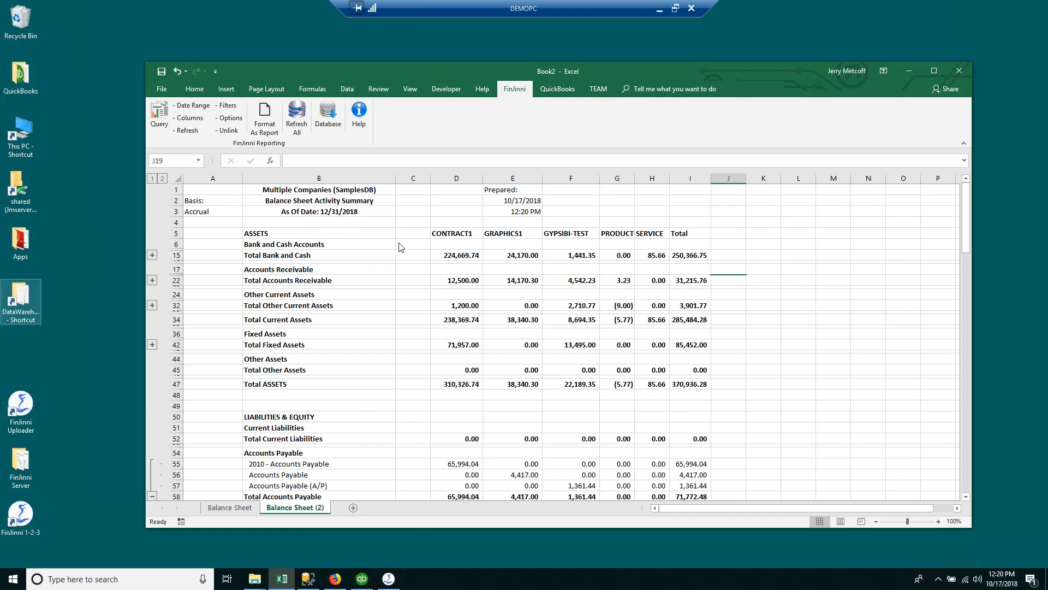
{"action": "left_click", "coordinate": [564, 179]}
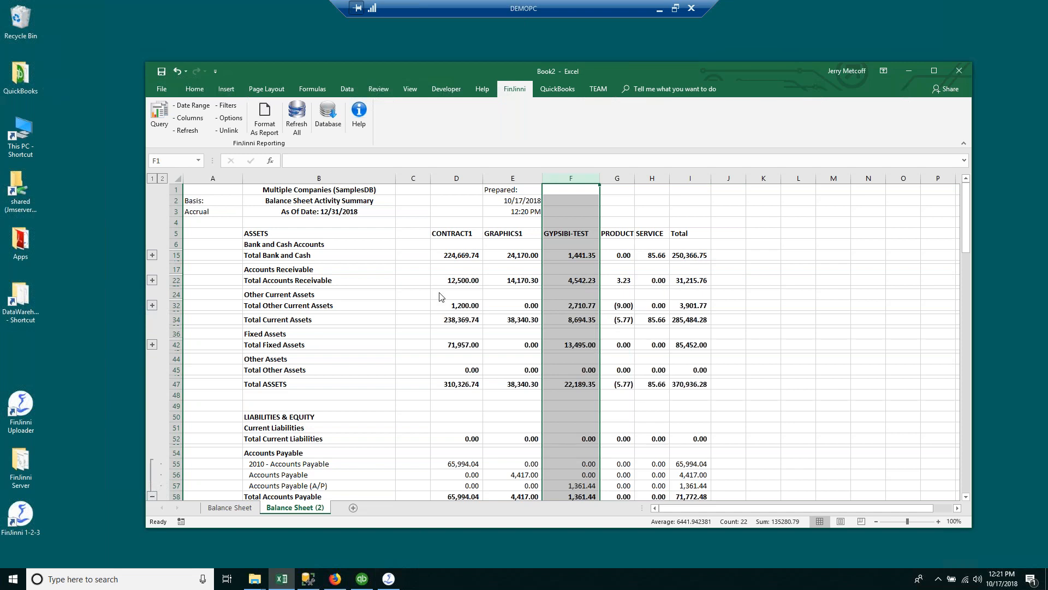
{"action": "left_click", "coordinate": [478, 396]}
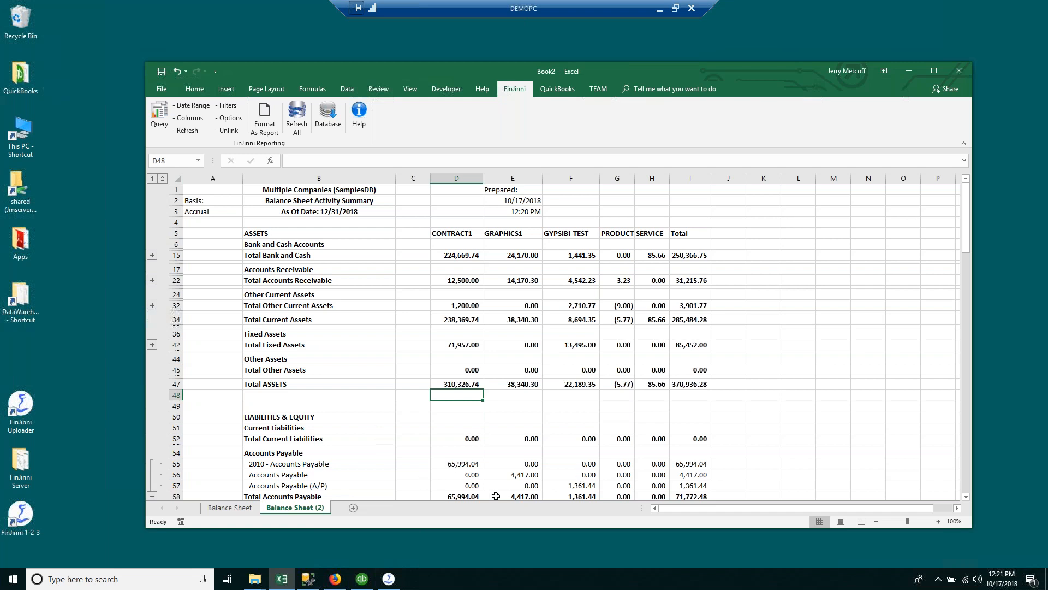
{"action": "left_click", "coordinate": [245, 508]}
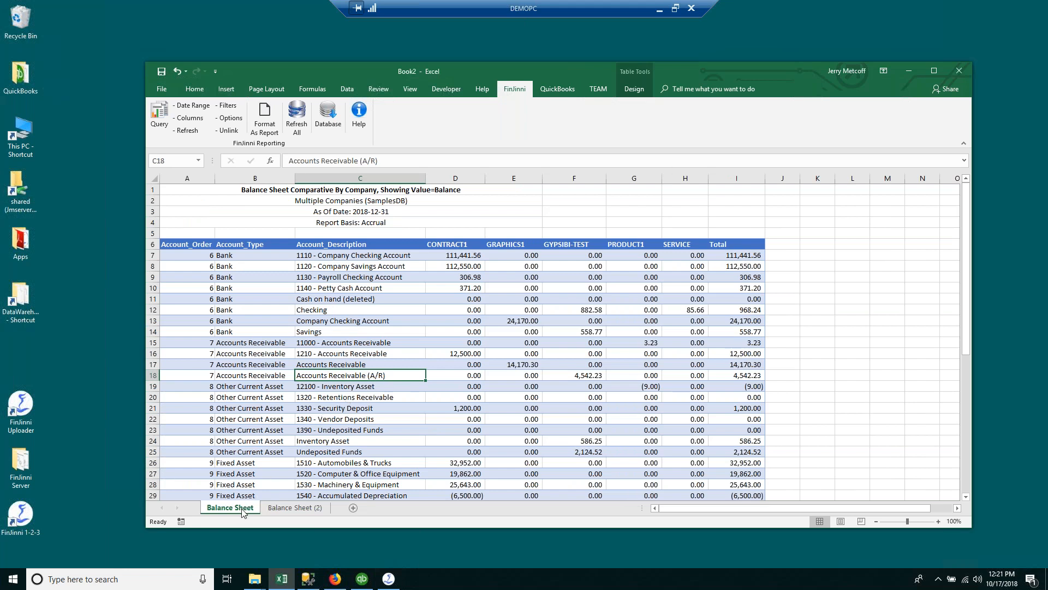
{"action": "left_click", "coordinate": [163, 115]}
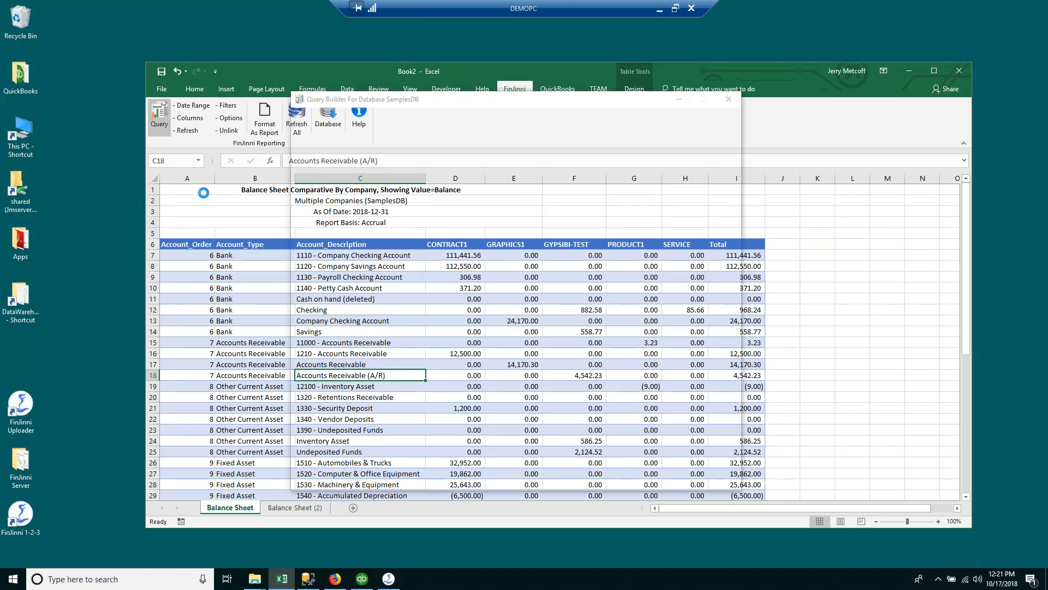
Step: Create a Profit & Loss Comparative By Company table for All Dates with a total column, no total rows
{"action": "left_click", "coordinate": [312, 330]}
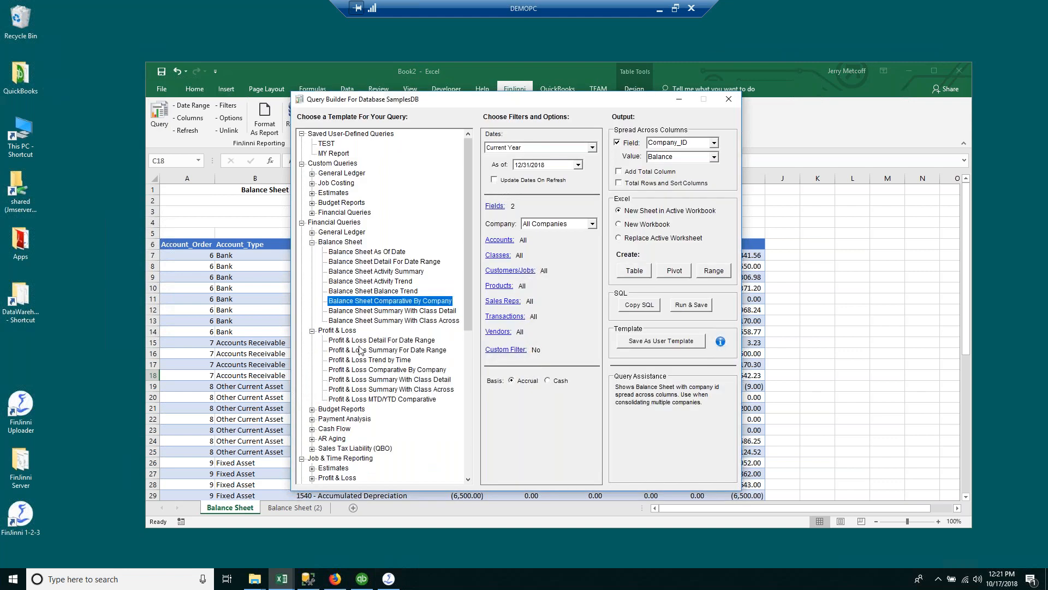
{"action": "left_click", "coordinate": [389, 370]}
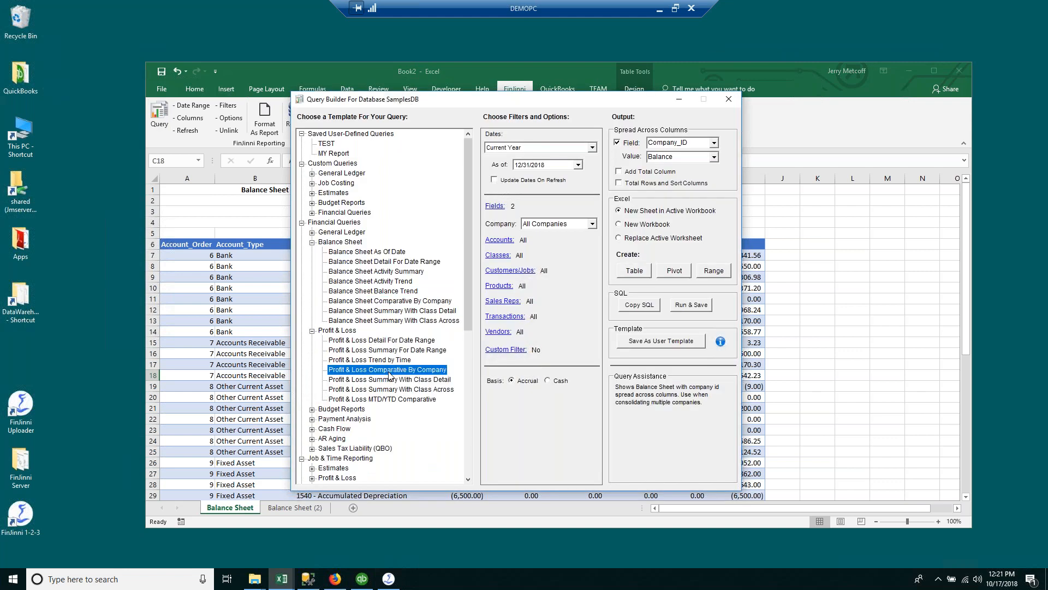
{"action": "left_click", "coordinate": [618, 182]}
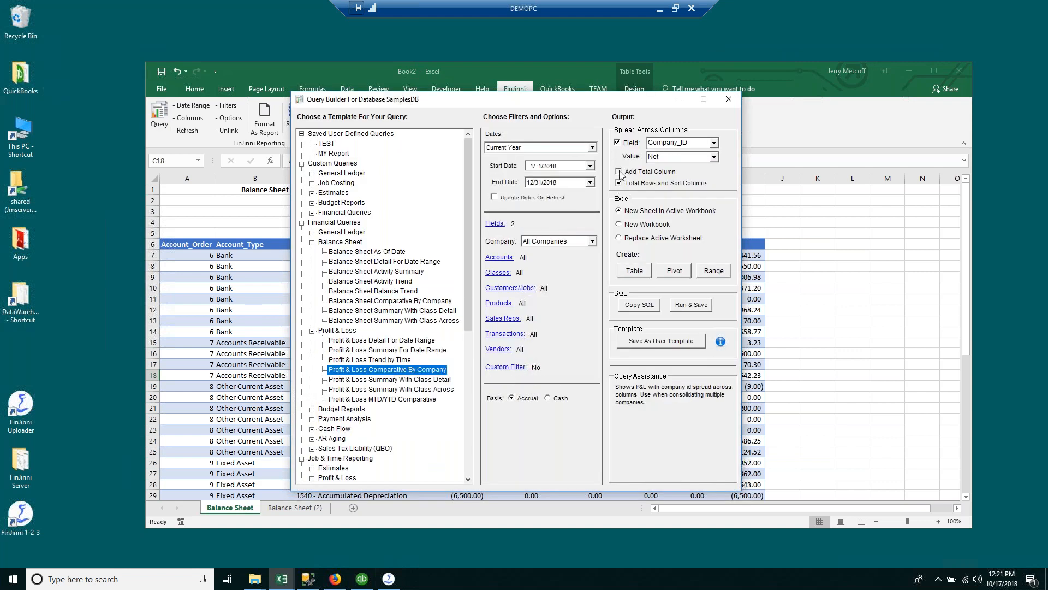
{"action": "left_click", "coordinate": [592, 148]}
{"action": "scroll", "coordinate": [594, 192], "scroll_direction": "up", "scroll_amount": 2}
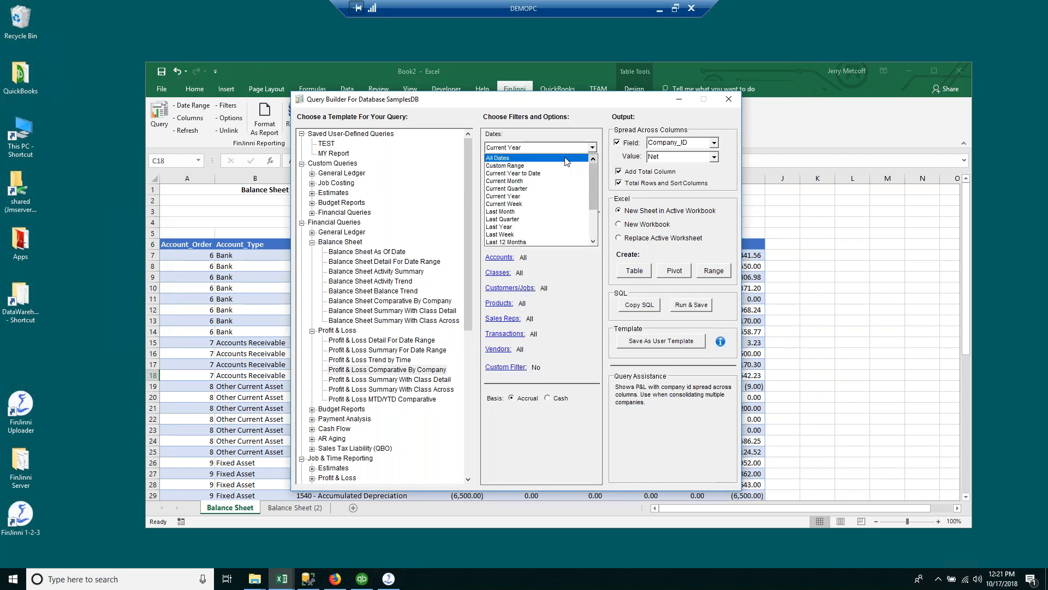
{"action": "left_click", "coordinate": [566, 158]}
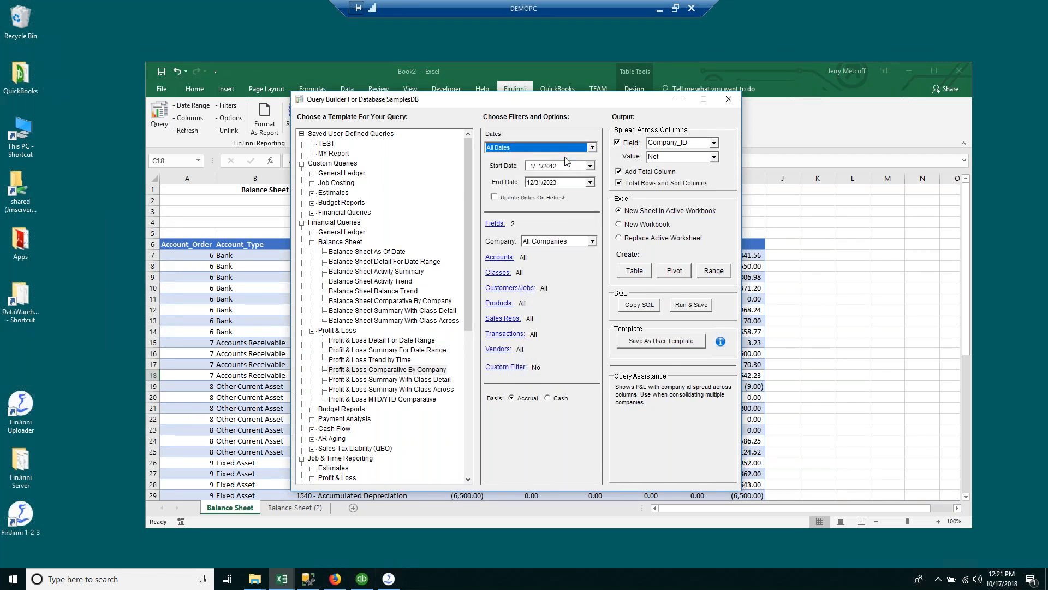
{"action": "left_click", "coordinate": [623, 184]}
{"action": "left_click", "coordinate": [634, 272]}
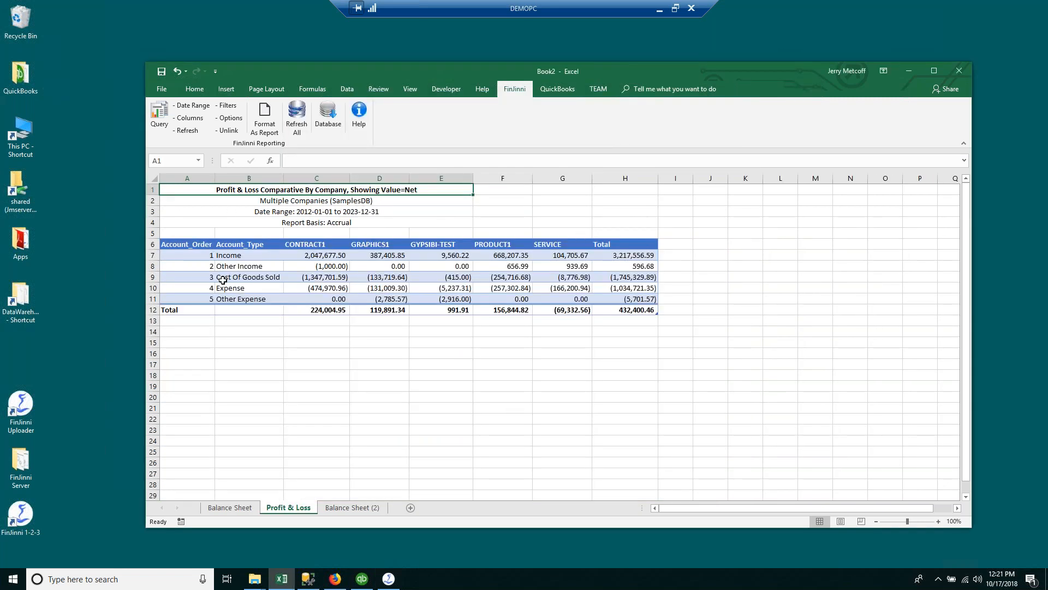
{"action": "left_click", "coordinate": [180, 118]}
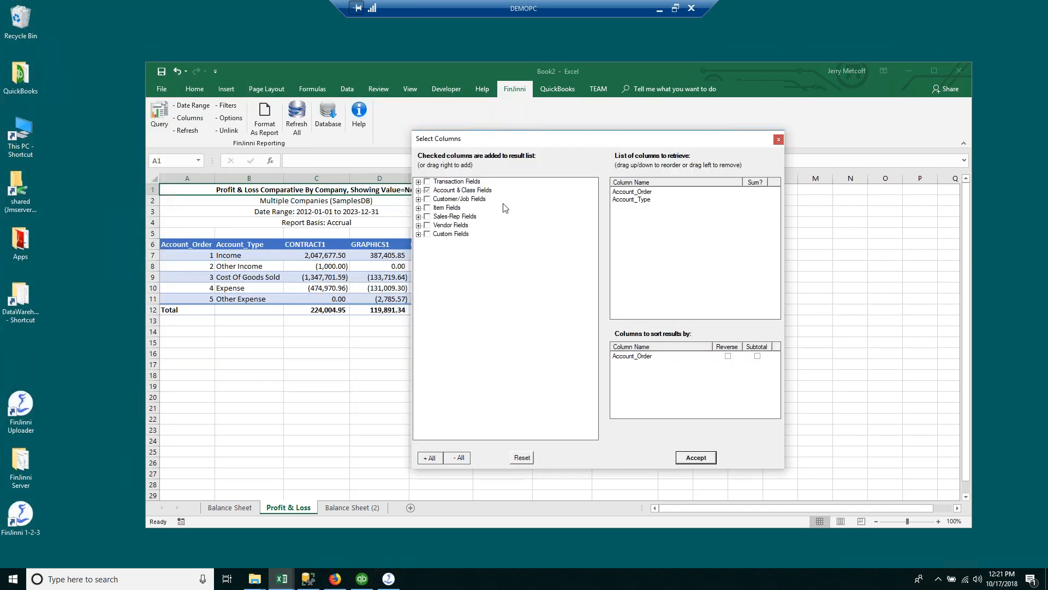
Step: Add Account_Description, Account_Number and Account_Name to the retrieved columns
{"action": "left_click", "coordinate": [418, 190]}
{"action": "left_click", "coordinate": [437, 225]}
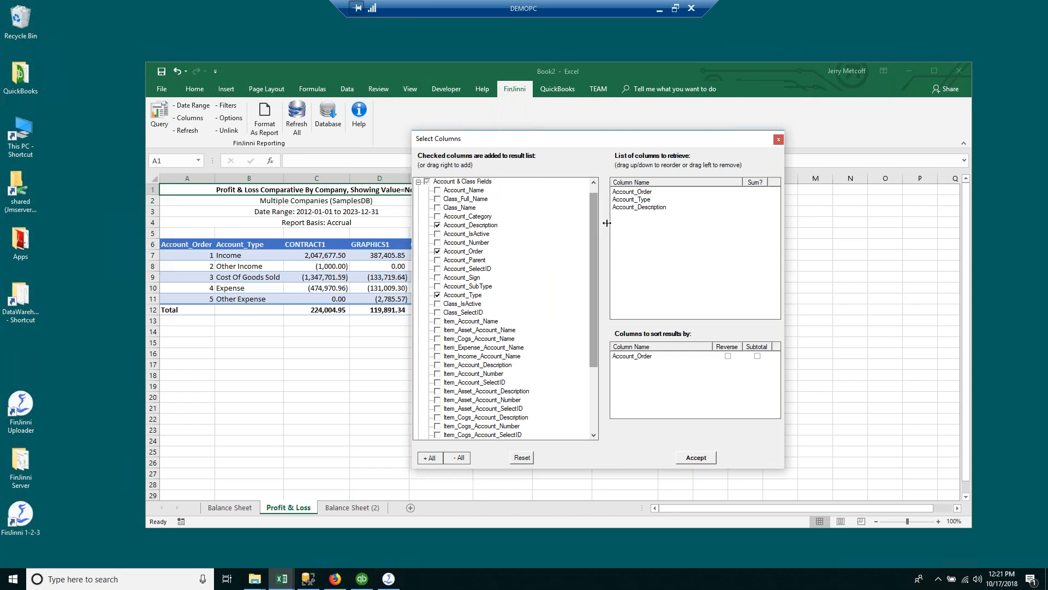
{"action": "left_click", "coordinate": [635, 208]}
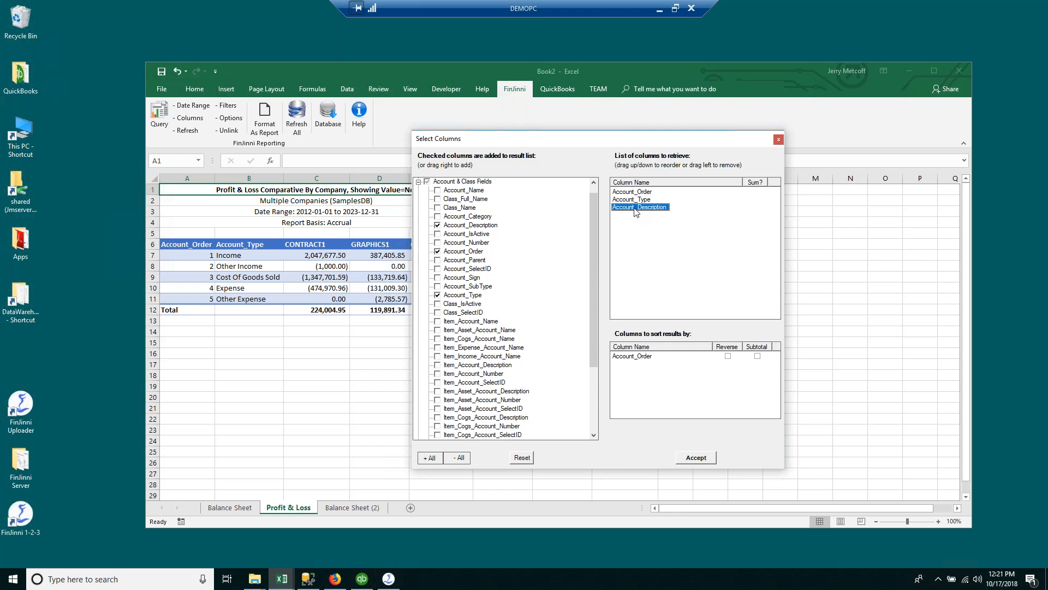
{"action": "left_click", "coordinate": [438, 242]}
{"action": "left_click", "coordinate": [438, 190]}
{"action": "left_click", "coordinate": [639, 208]}
Step: Reorder the retrieved columns, add Account_Name as a sort field, and accept
{"action": "left_click_drag", "start_coordinate": [635, 194], "coordinate": [638, 200]}
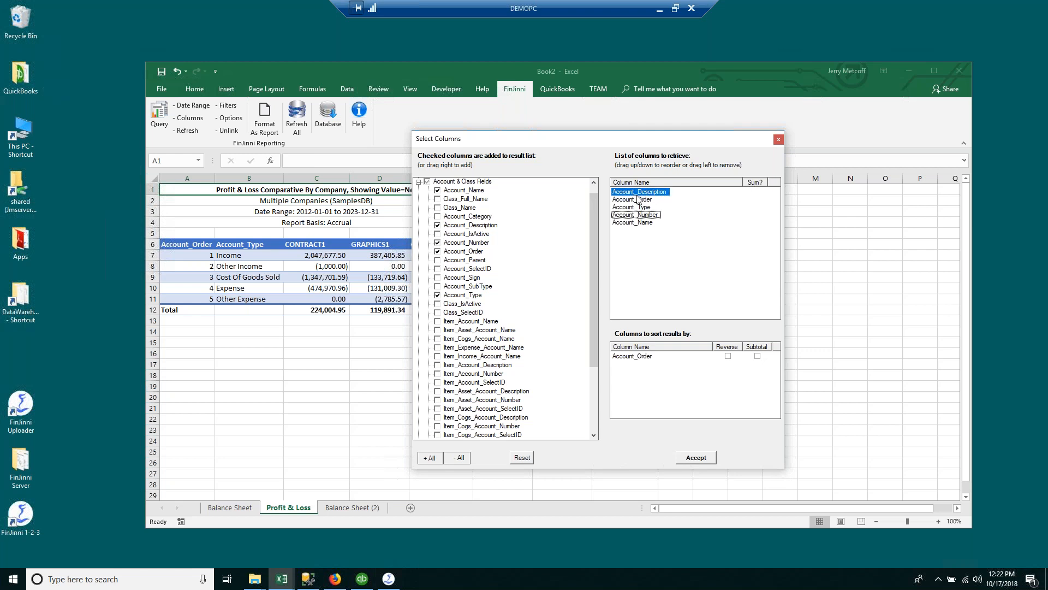
{"action": "left_click", "coordinate": [633, 216]}
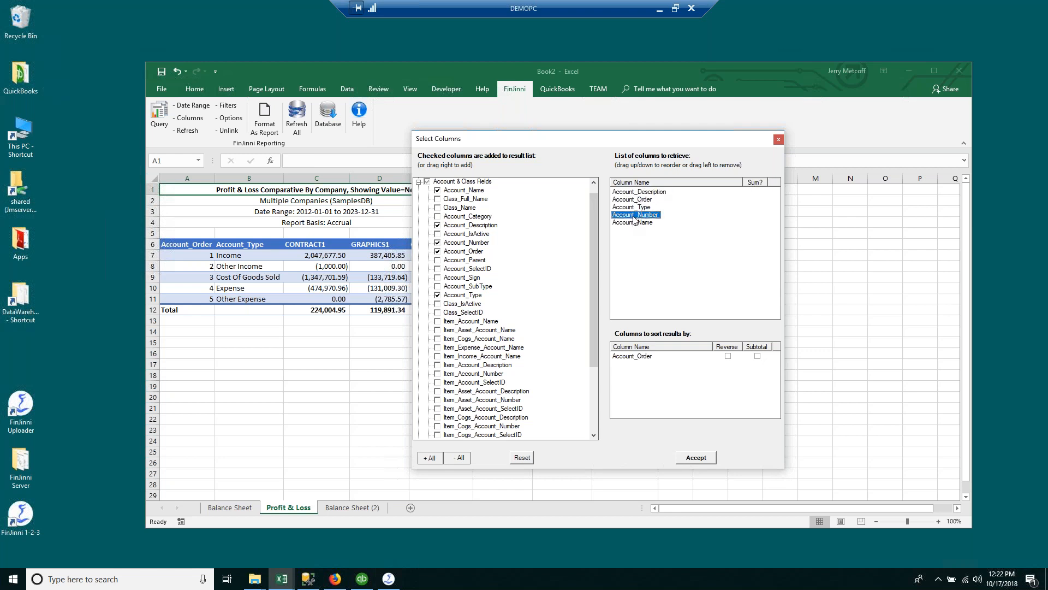
{"action": "left_click_drag", "start_coordinate": [634, 220], "coordinate": [634, 203]}
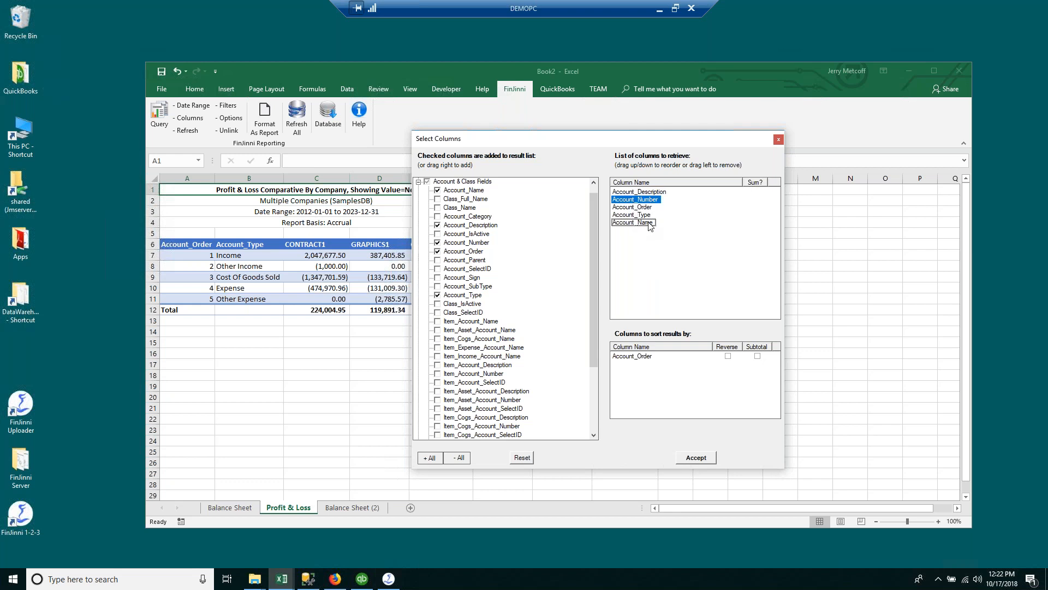
{"action": "left_click", "coordinate": [649, 224]}
{"action": "left_click_drag", "start_coordinate": [649, 223], "coordinate": [650, 202]}
{"action": "left_click_drag", "start_coordinate": [646, 201], "coordinate": [658, 365]}
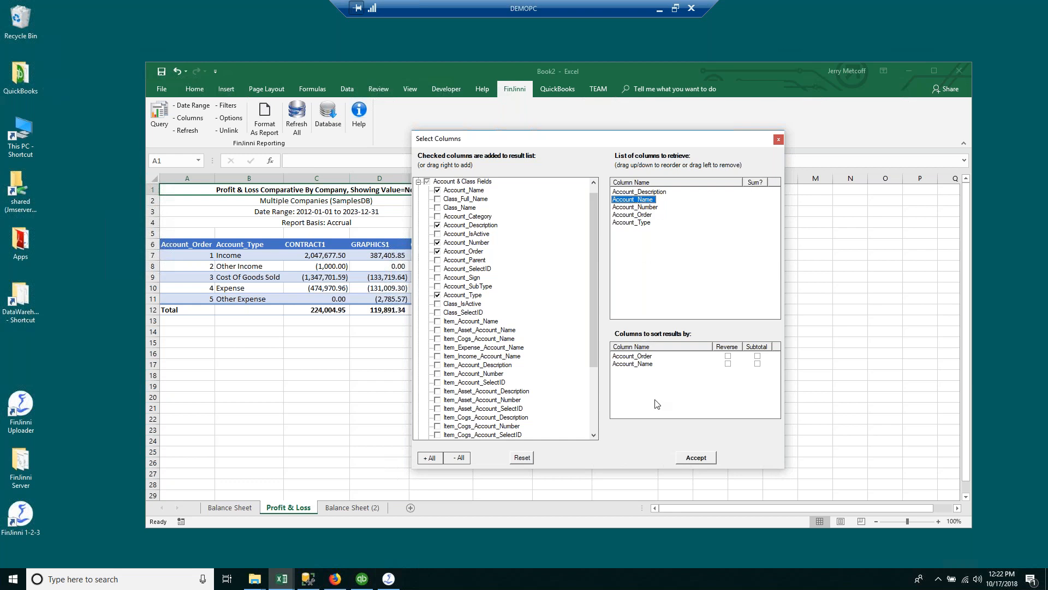
{"action": "left_click", "coordinate": [689, 461]}
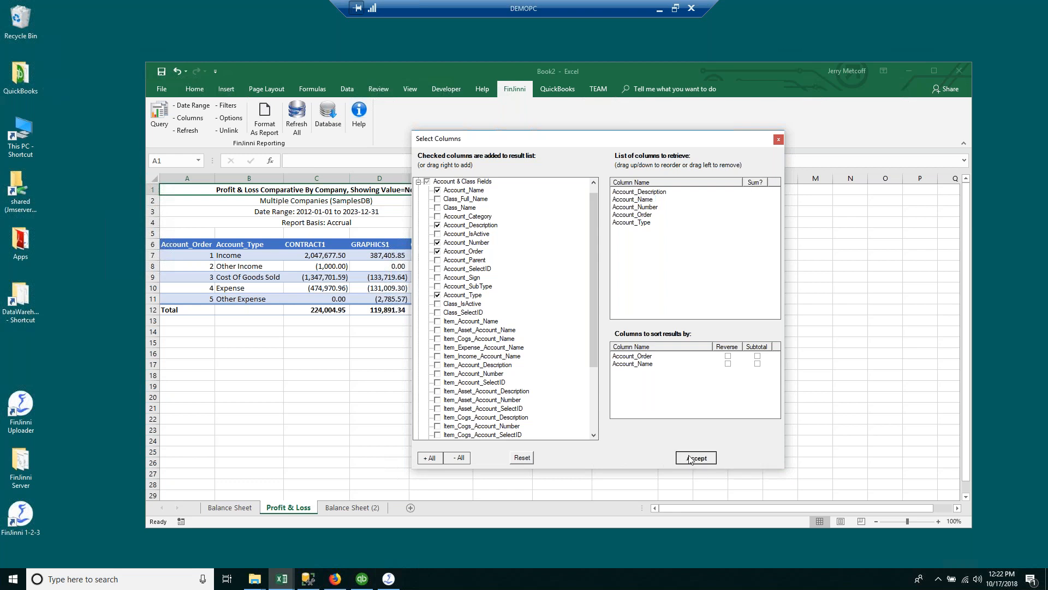
{"action": "scroll", "coordinate": [590, 465], "scroll_direction": "up", "scroll_amount": 1}
Step: Format the Profit & Loss query results as a P&L Statement report and start widening column E
{"action": "scroll", "coordinate": [590, 464], "scroll_direction": "up", "scroll_amount": 20}
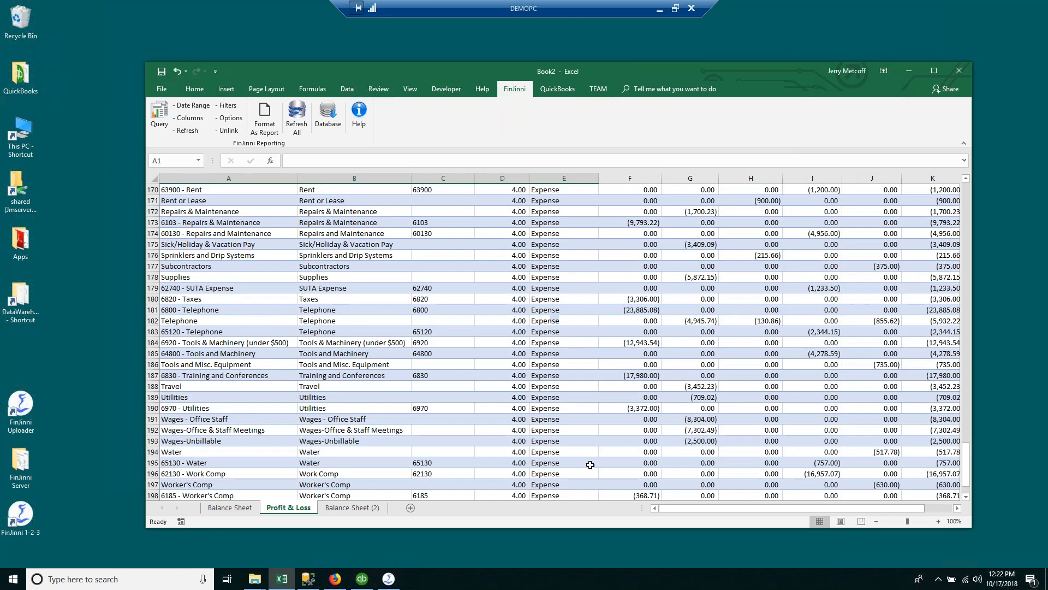
{"action": "scroll", "coordinate": [590, 465], "scroll_direction": "up", "scroll_amount": 20}
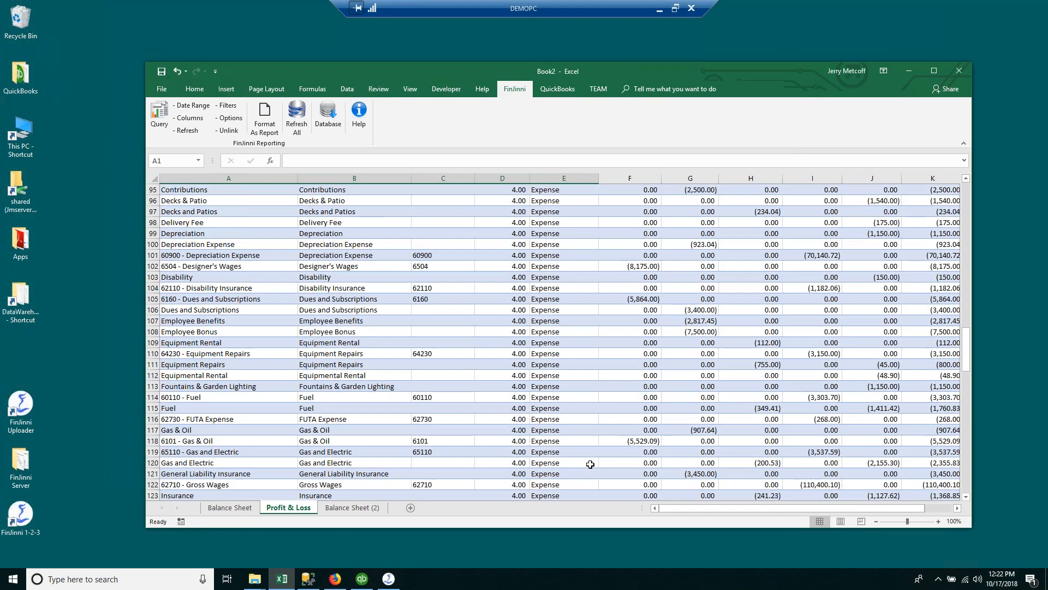
{"action": "scroll", "coordinate": [590, 457], "scroll_direction": "up", "scroll_amount": 11}
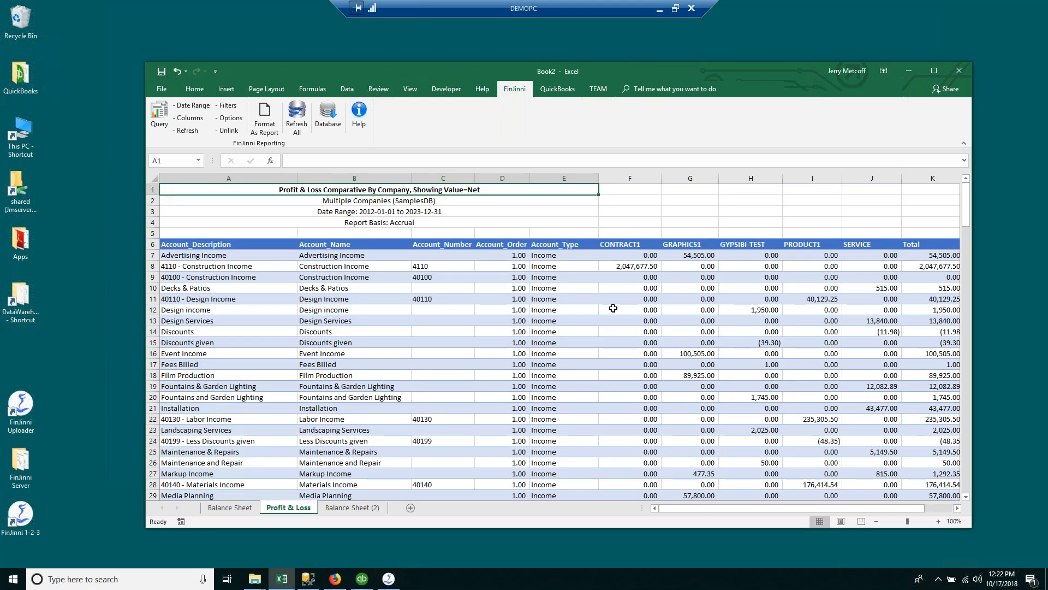
{"action": "left_click", "coordinate": [265, 117]}
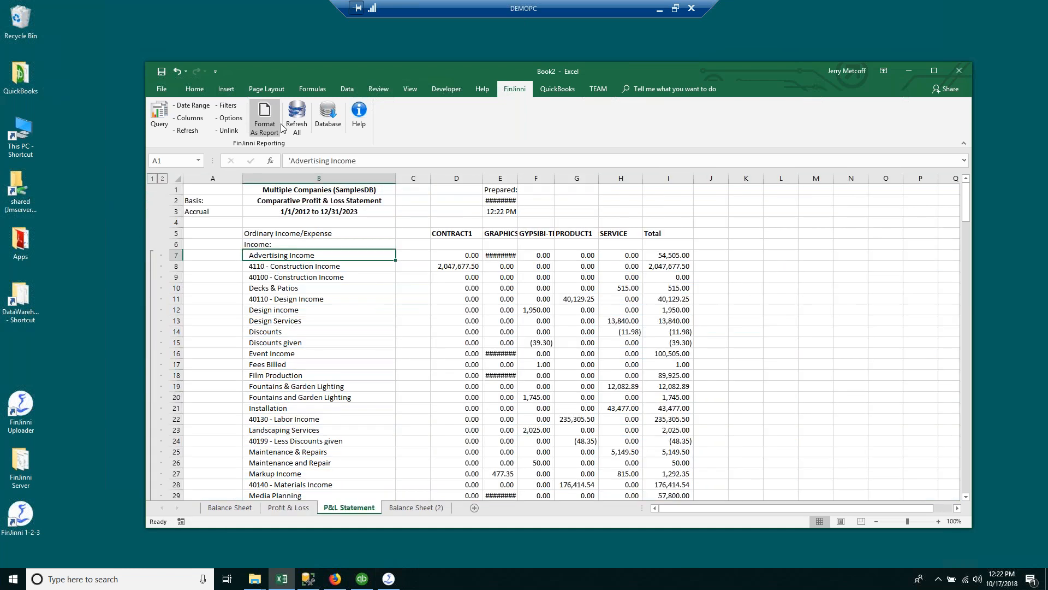
{"action": "left_click_drag", "start_coordinate": [518, 179], "coordinate": [597, 179]}
Step: Widen the GRAPHICS1 and GYPSIBI-TEST columns, then try FinJinni Filters, which reports no query built
{"action": "double_click", "coordinate": [518, 179]}
{"action": "left_click", "coordinate": [681, 276]}
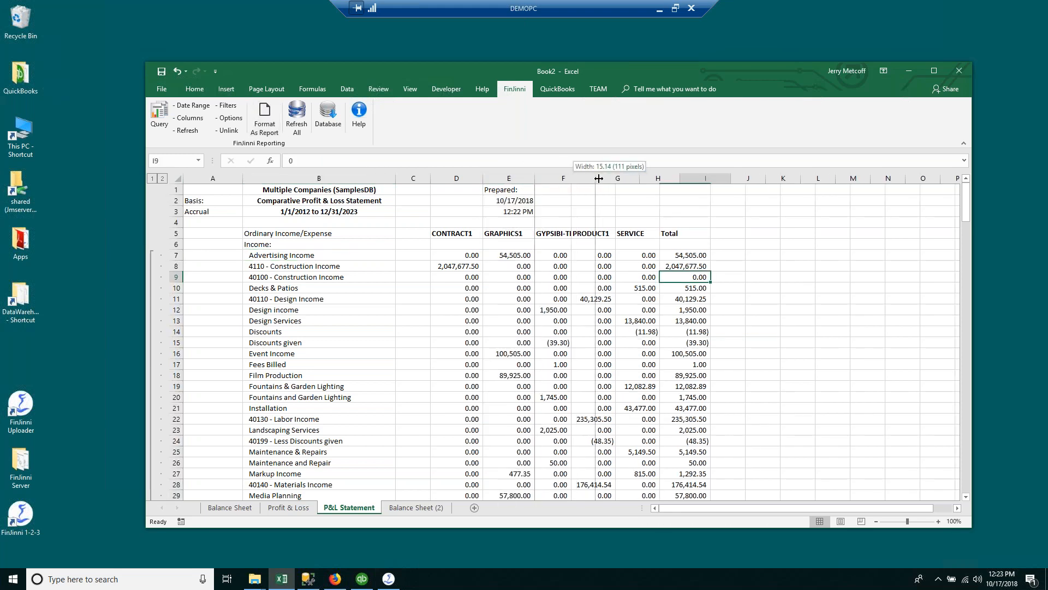
{"action": "left_click", "coordinate": [568, 179]}
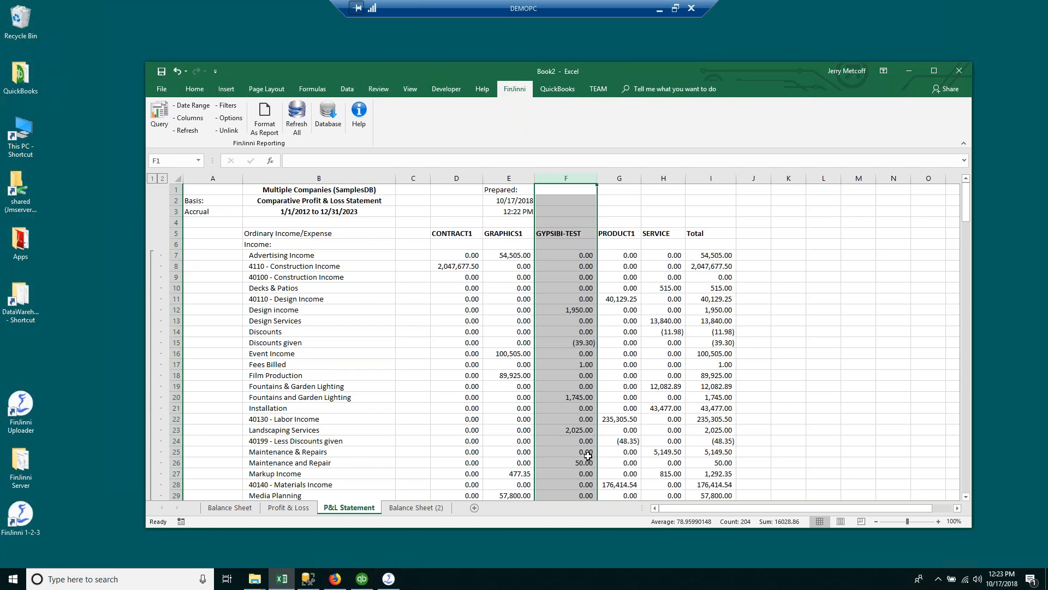
{"action": "left_click", "coordinate": [233, 109]}
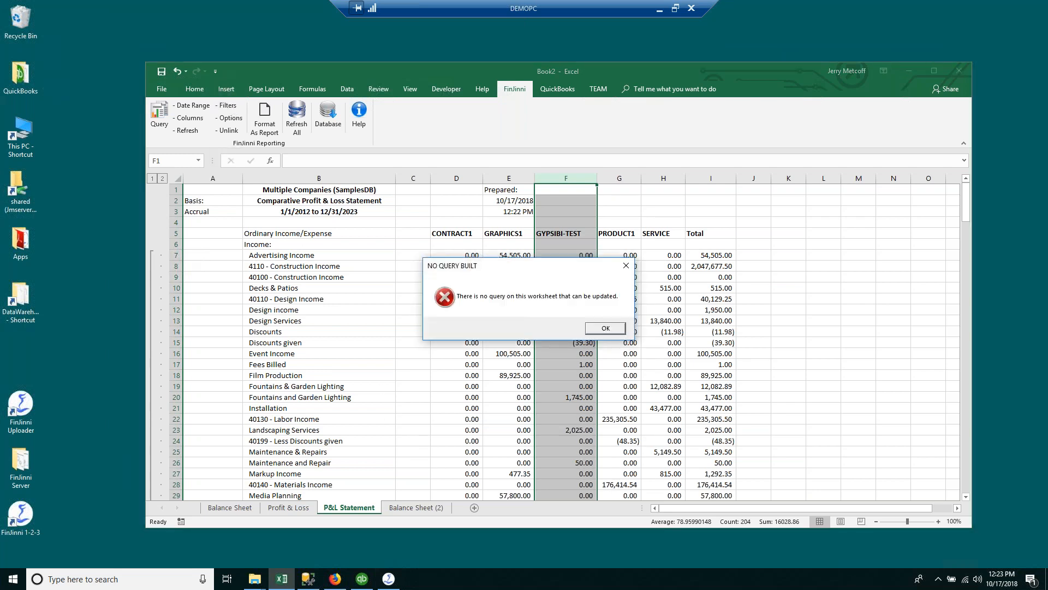
Step: Dismiss the error and filter Profit & Loss accounts to CONSOLIDATED.All Accounts Income only
{"action": "left_click", "coordinate": [605, 342]}
{"action": "left_click", "coordinate": [280, 507]}
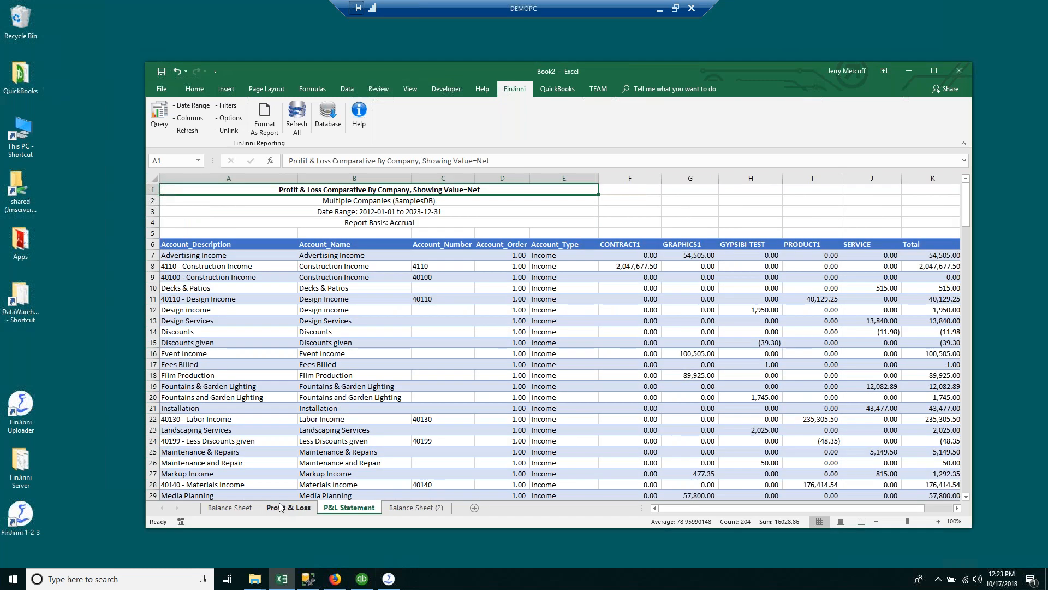
{"action": "left_click", "coordinate": [228, 105]}
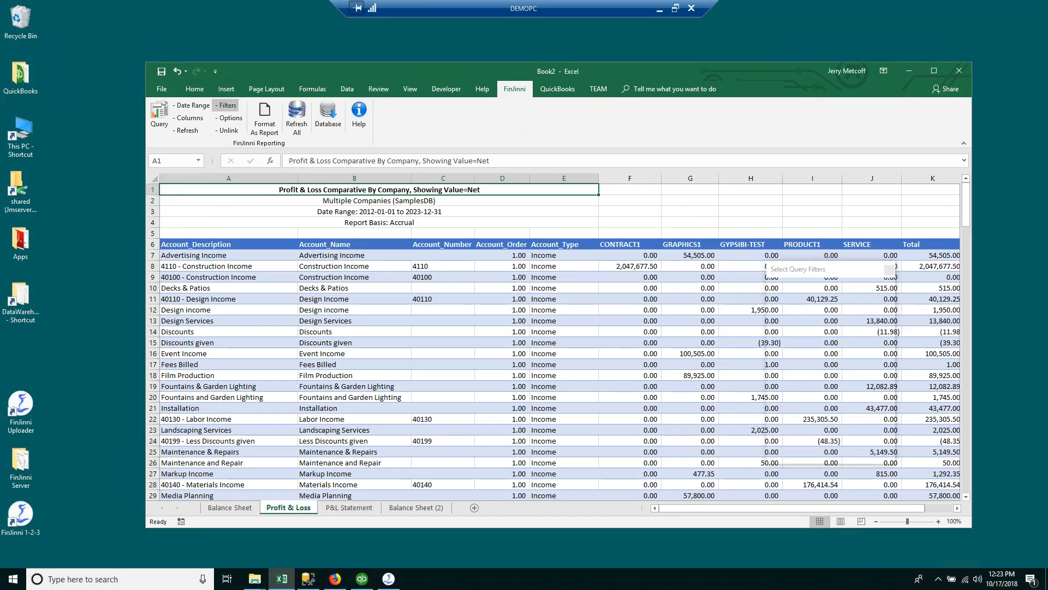
{"action": "left_click_drag", "start_coordinate": [841, 280], "coordinate": [529, 157]}
{"action": "left_click", "coordinate": [480, 183]}
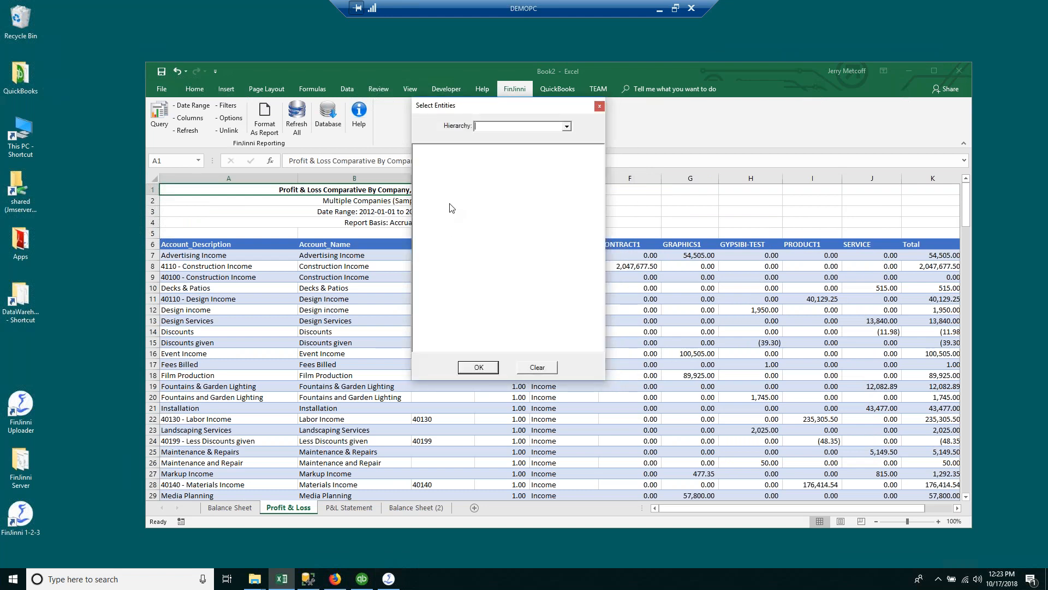
{"action": "left_click", "coordinate": [564, 127]}
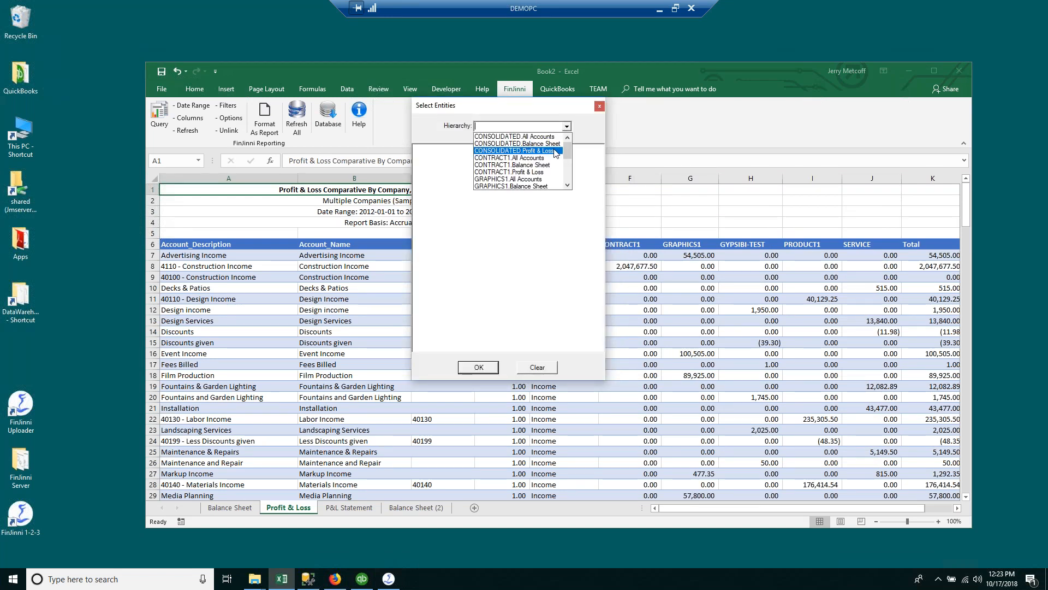
{"action": "left_click", "coordinate": [553, 139]}
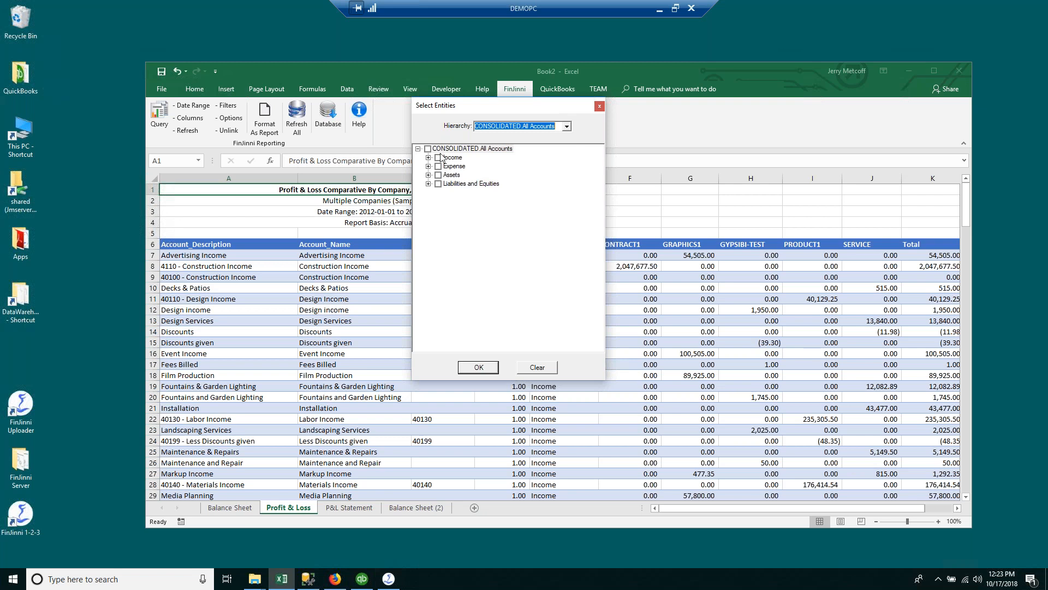
{"action": "left_click", "coordinate": [437, 157]}
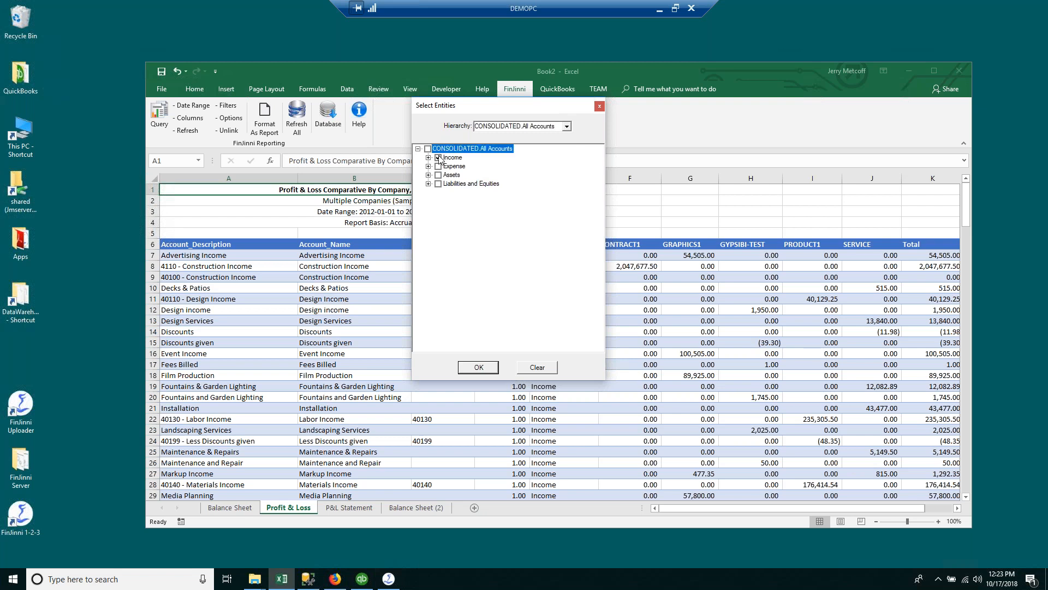
{"action": "left_click", "coordinate": [467, 371]}
Step: Update the Profit & Loss report with the new Income account filter
{"action": "left_click", "coordinate": [490, 323]}
{"action": "scroll", "coordinate": [562, 414], "scroll_direction": "down", "scroll_amount": 12}
{"action": "scroll", "coordinate": [557, 413], "scroll_direction": "up", "scroll_amount": 9}
{"action": "scroll", "coordinate": [557, 414], "scroll_direction": "up", "scroll_amount": 4}
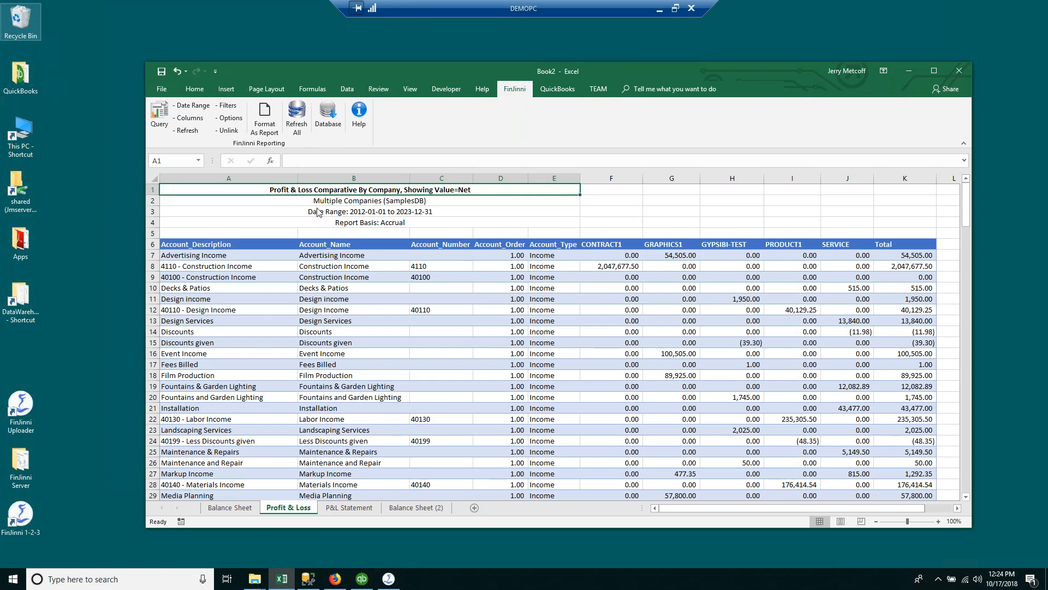
{"action": "left_click", "coordinate": [328, 116]}
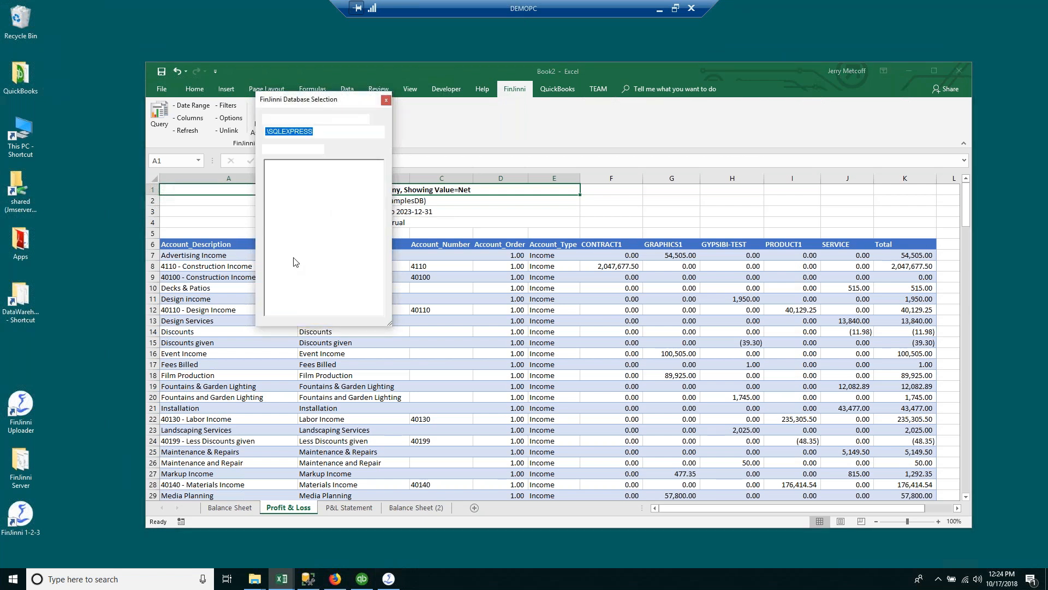
Step: Connect FinJinni to the QBOTest database and browse the Query Builder's report templates
{"action": "double_click", "coordinate": [279, 205]}
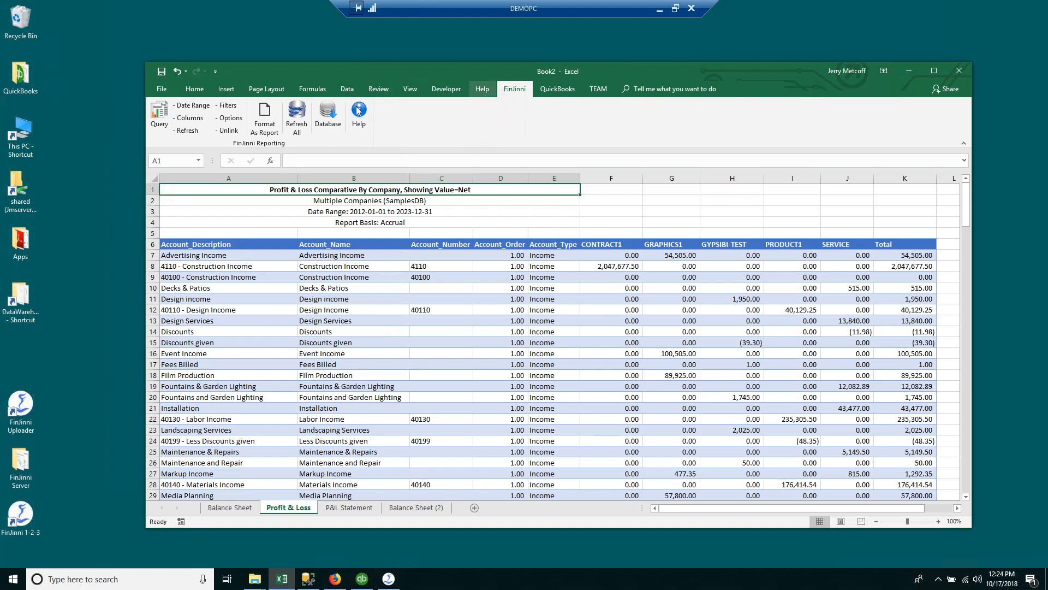
{"action": "left_click", "coordinate": [162, 117]}
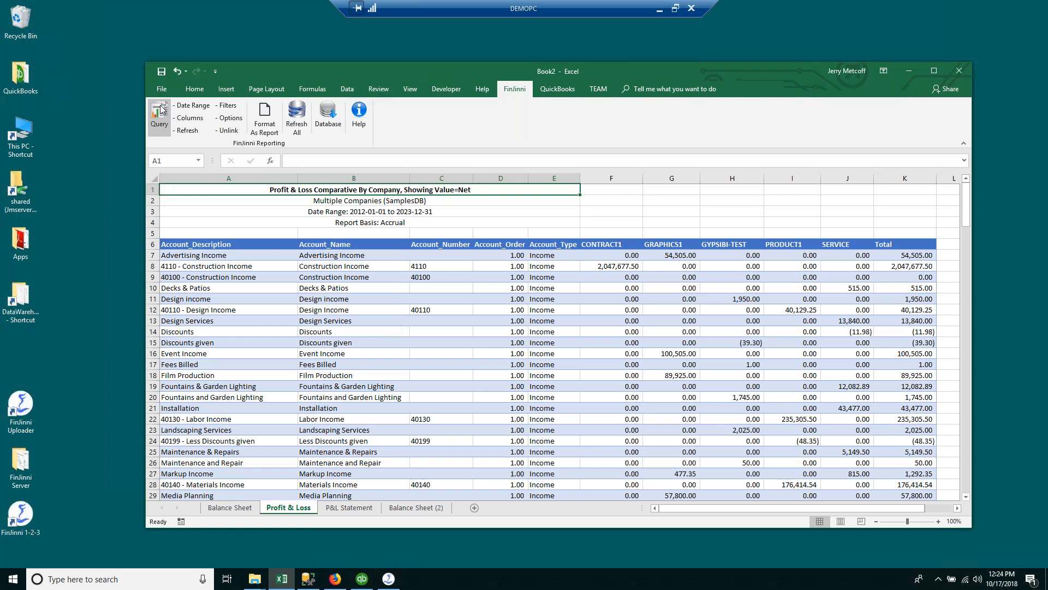
{"action": "left_click_drag", "start_coordinate": [467, 244], "coordinate": [462, 268]}
{"action": "scroll", "coordinate": [442, 268], "scroll_direction": "down", "scroll_amount": 3}
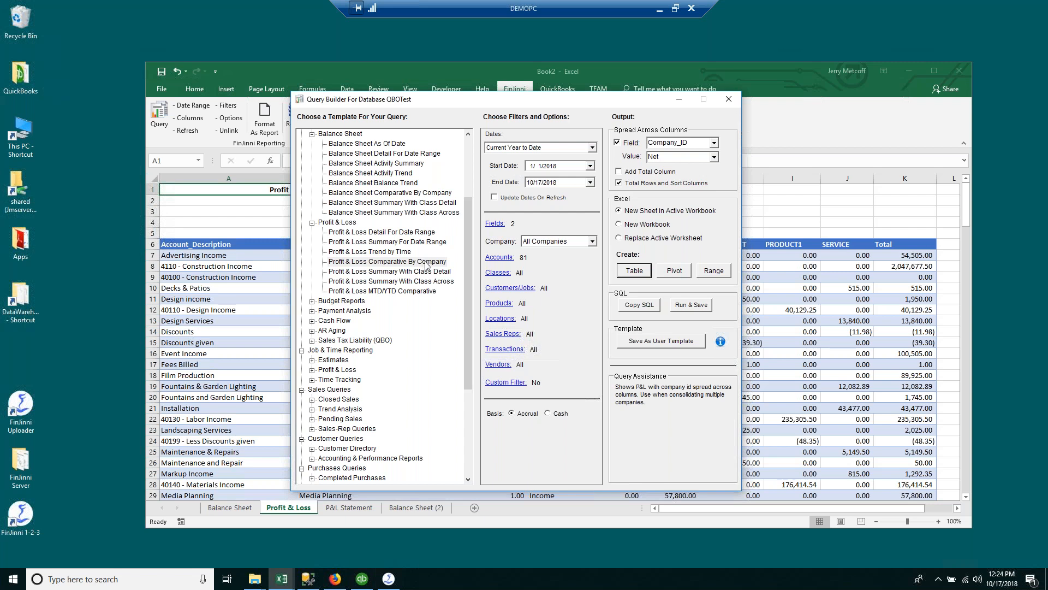
{"action": "left_click", "coordinate": [313, 302]}
{"action": "left_click", "coordinate": [313, 301]}
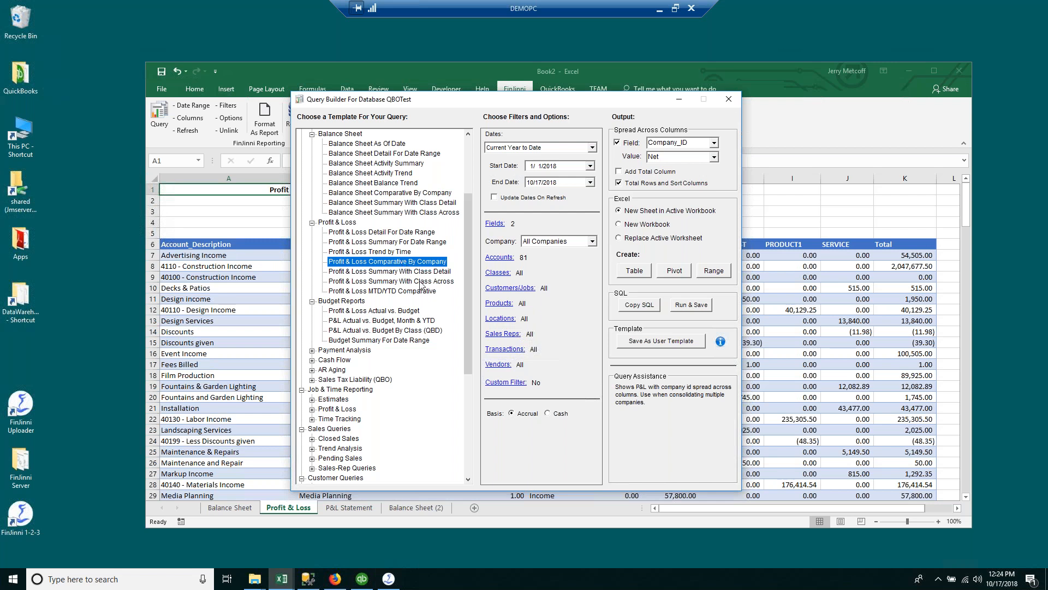
{"action": "left_click", "coordinate": [412, 322]}
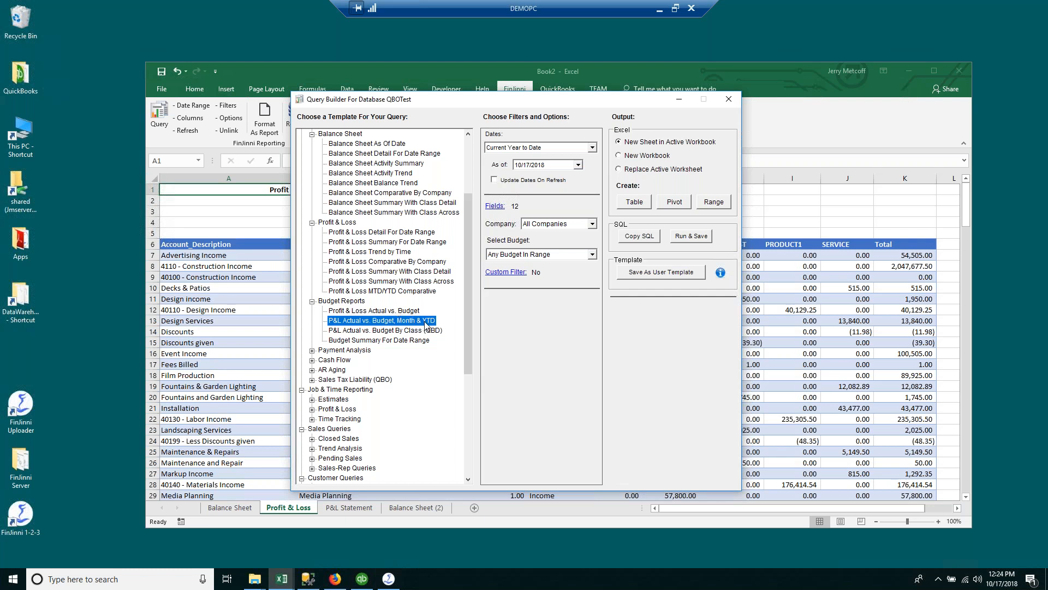
{"action": "left_click", "coordinate": [594, 255]}
{"action": "left_click", "coordinate": [560, 267]}
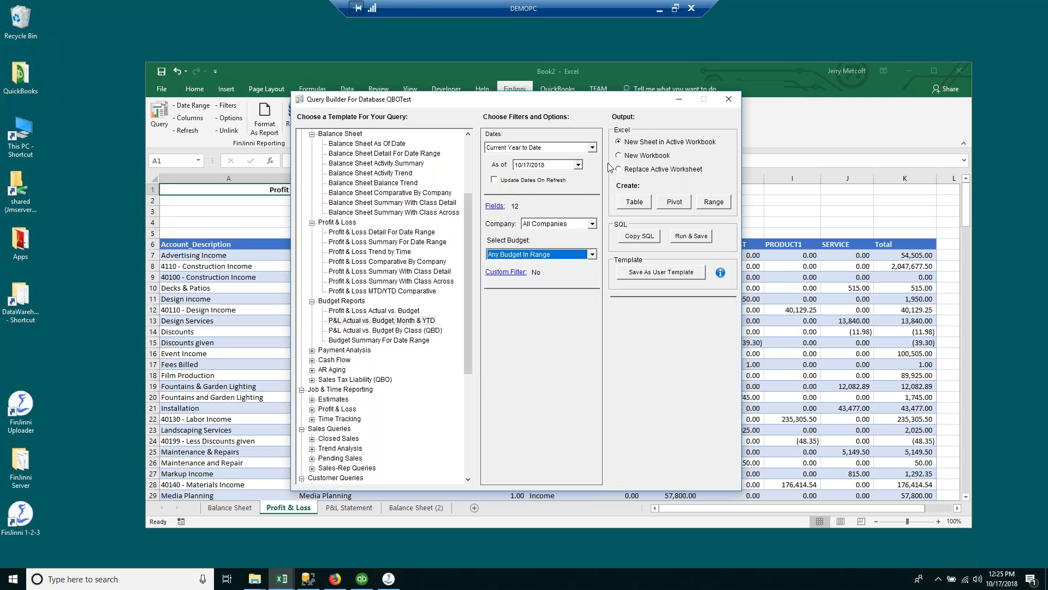
{"action": "left_click", "coordinate": [593, 149]}
{"action": "left_click", "coordinate": [592, 148]}
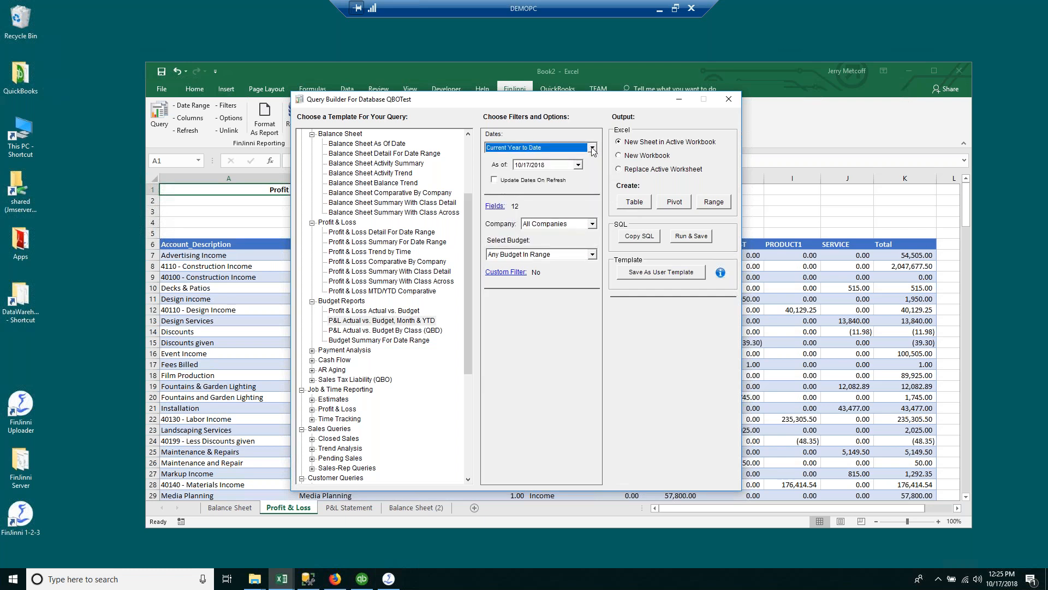
{"action": "left_click", "coordinate": [621, 206]}
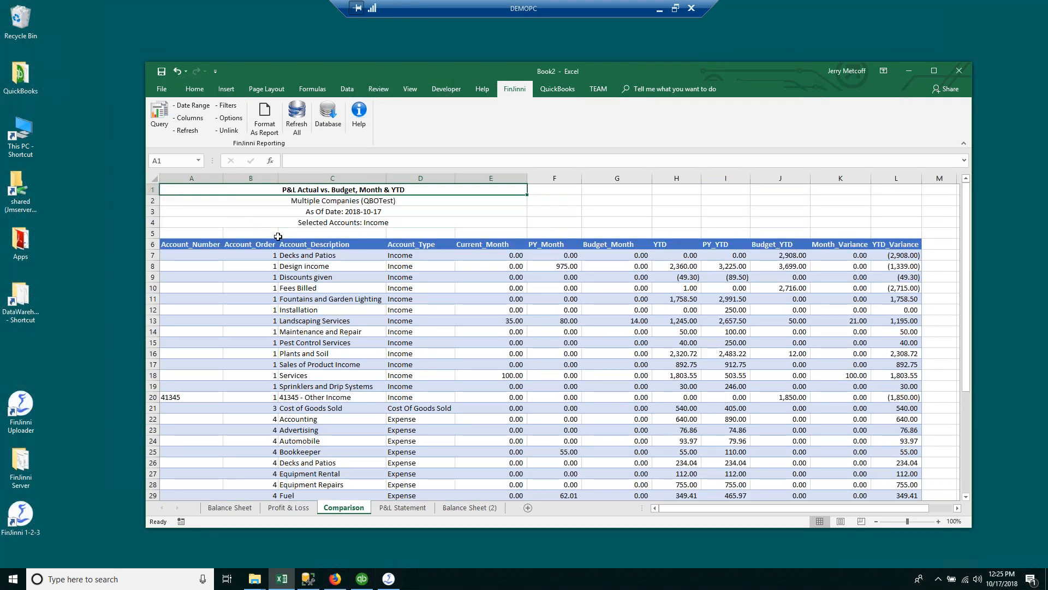
{"action": "left_click", "coordinate": [306, 245]}
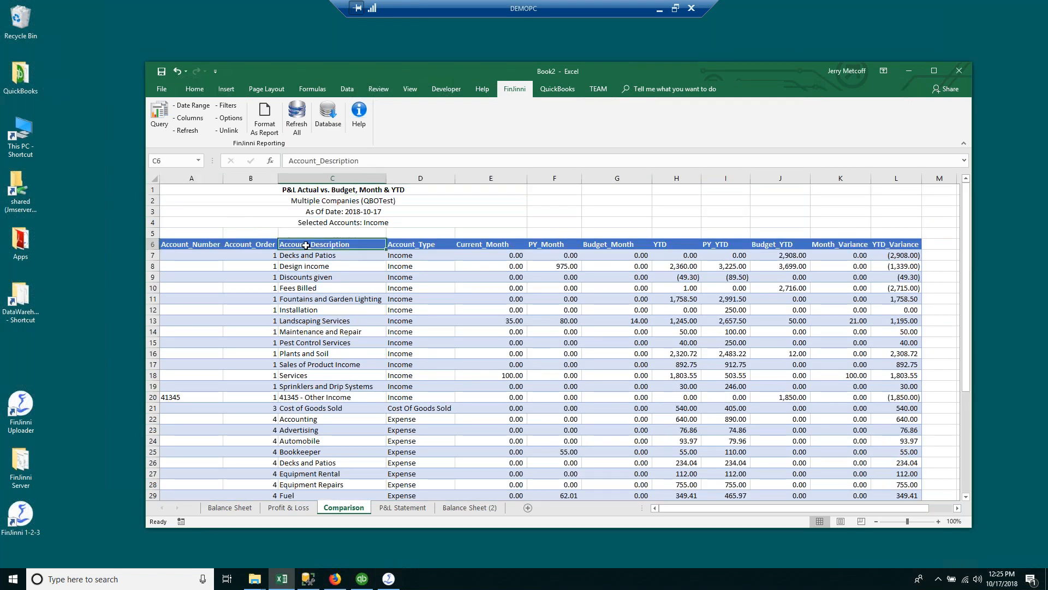
{"action": "left_click", "coordinate": [486, 245]}
{"action": "left_click", "coordinate": [554, 246]}
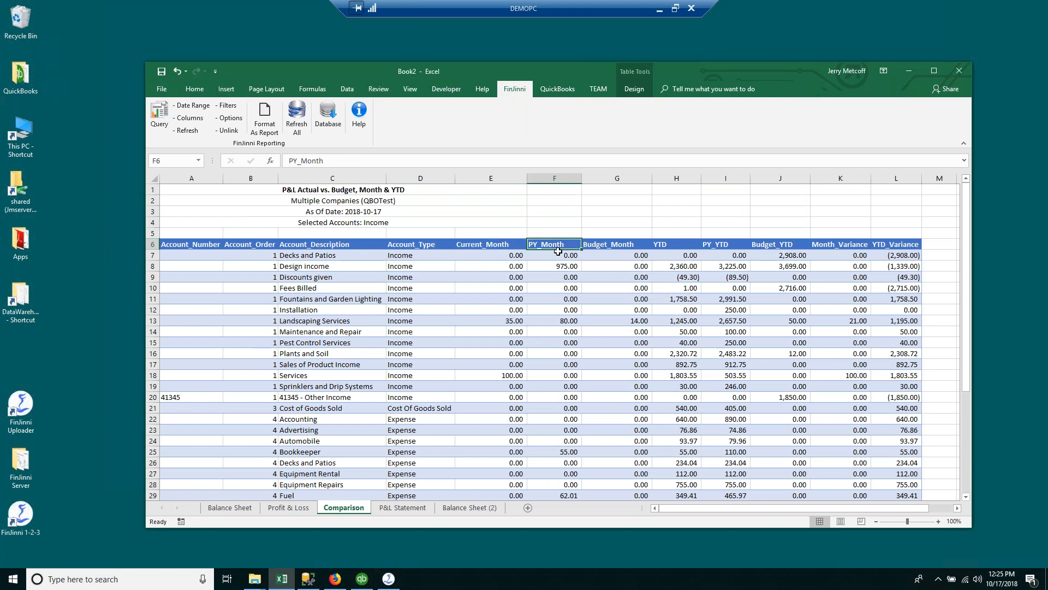
{"action": "left_click", "coordinate": [513, 245]}
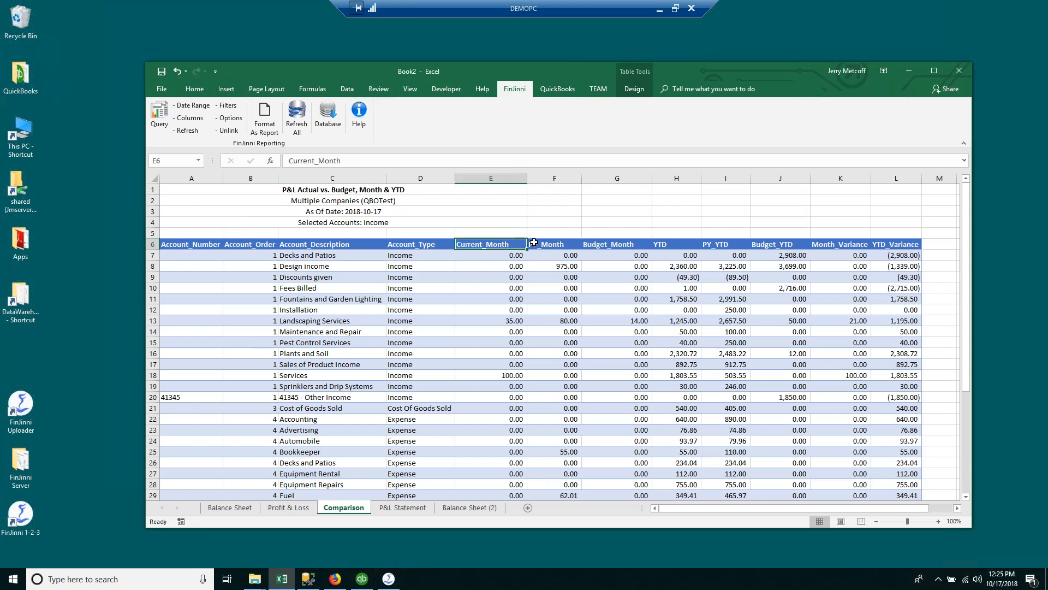
{"action": "left_click", "coordinate": [540, 245]}
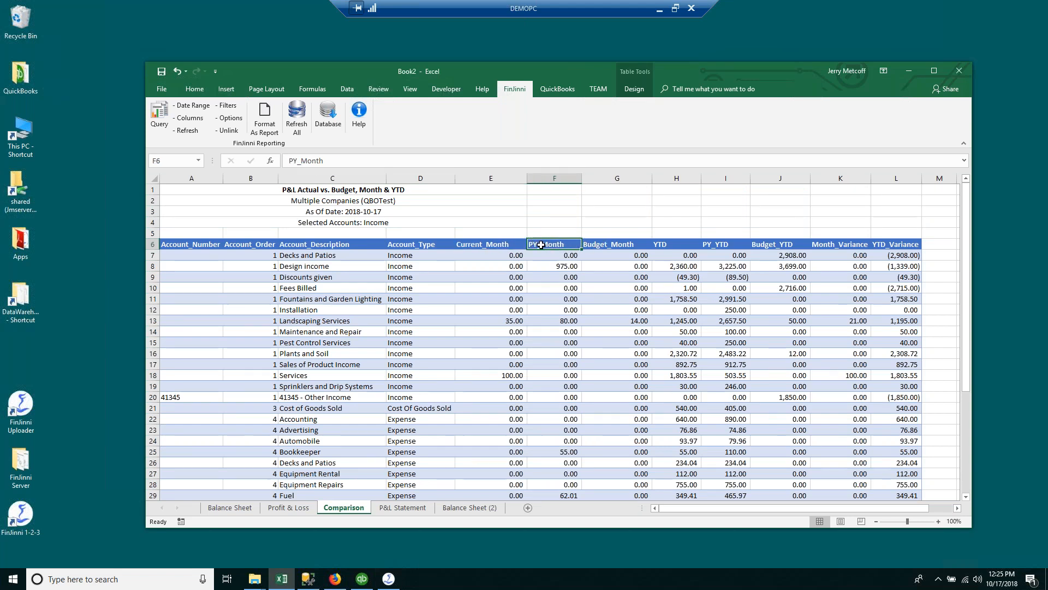
{"action": "left_click", "coordinate": [604, 247]}
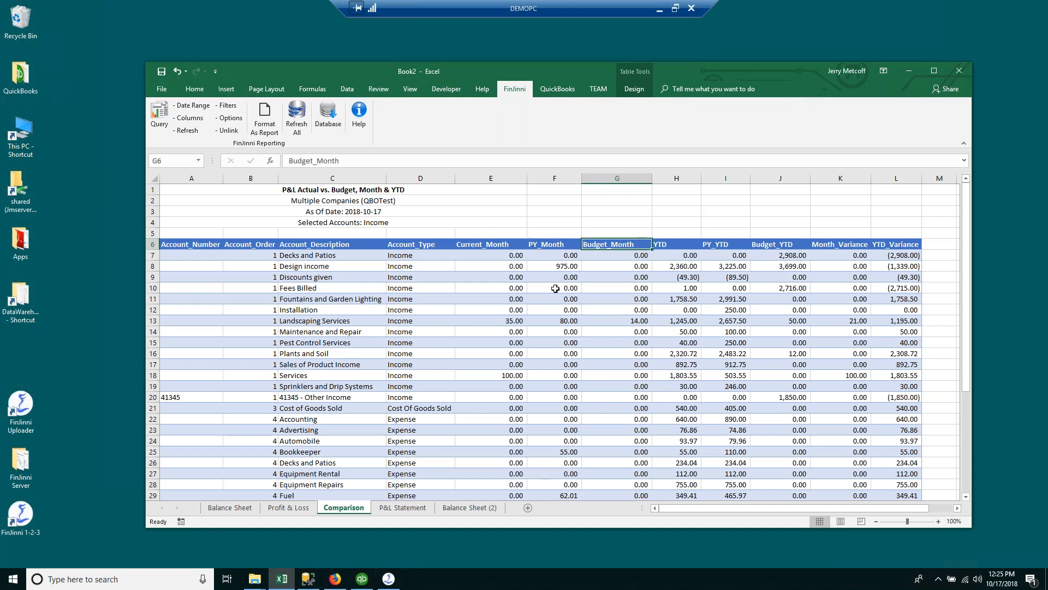
{"action": "left_click", "coordinate": [490, 243]}
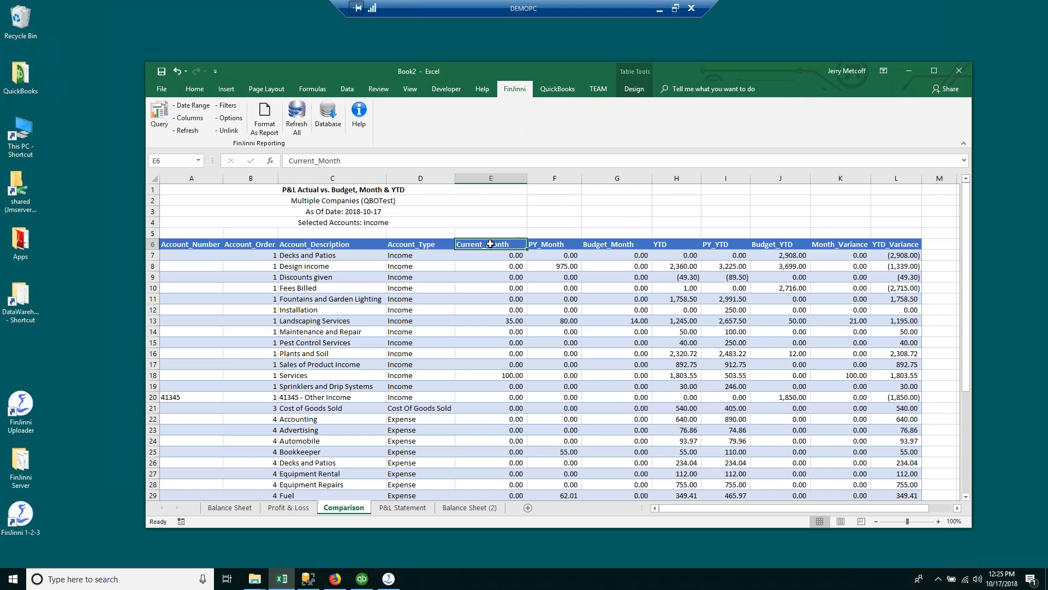
{"action": "left_click", "coordinate": [539, 243]}
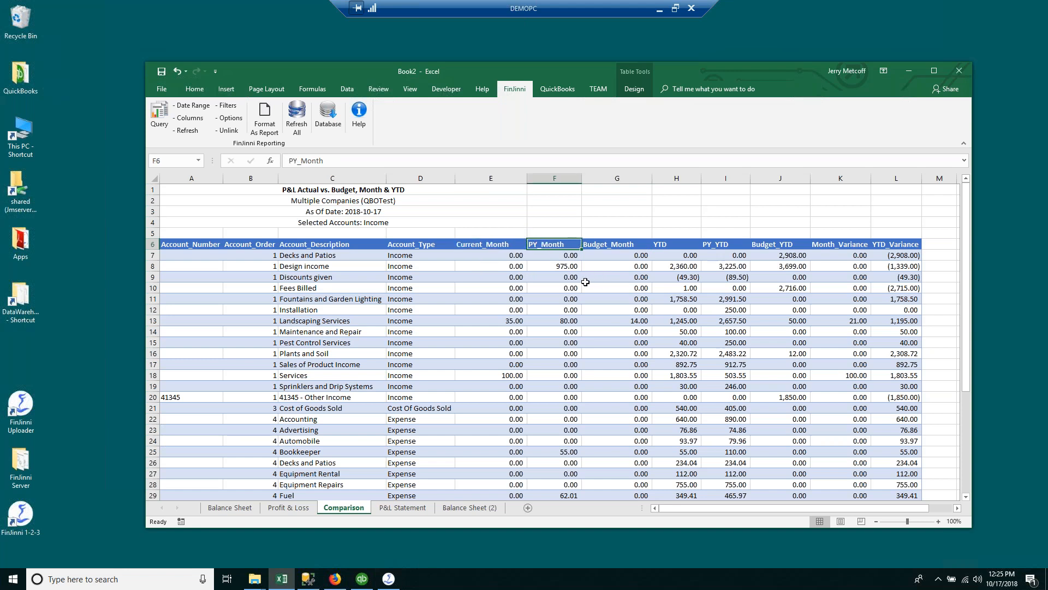
{"action": "left_click", "coordinate": [601, 246]}
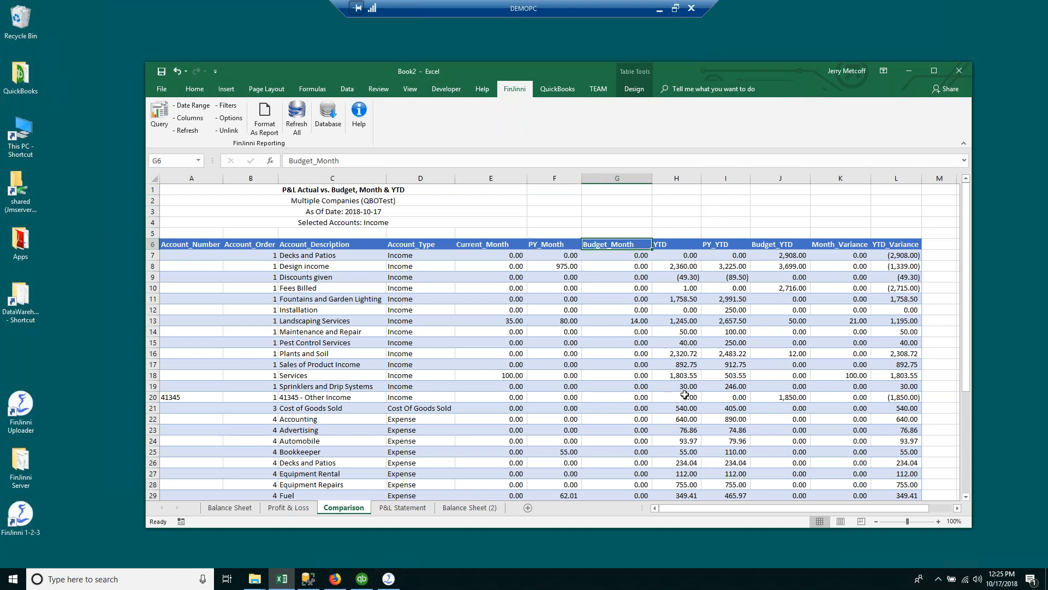
{"action": "left_click", "coordinate": [668, 245]}
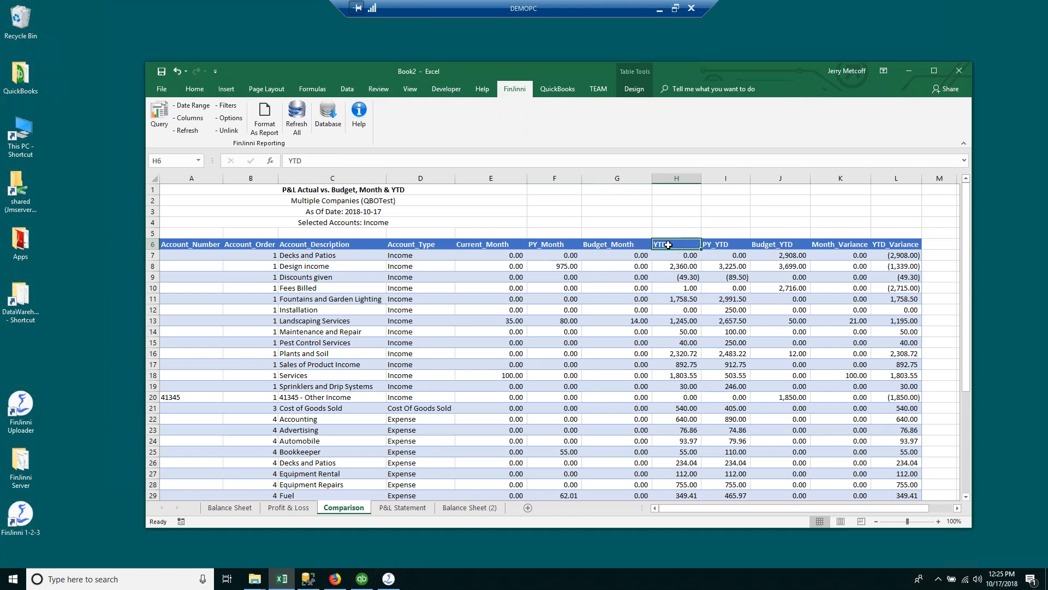
{"action": "left_click", "coordinate": [704, 244]}
{"action": "left_click", "coordinate": [756, 245]}
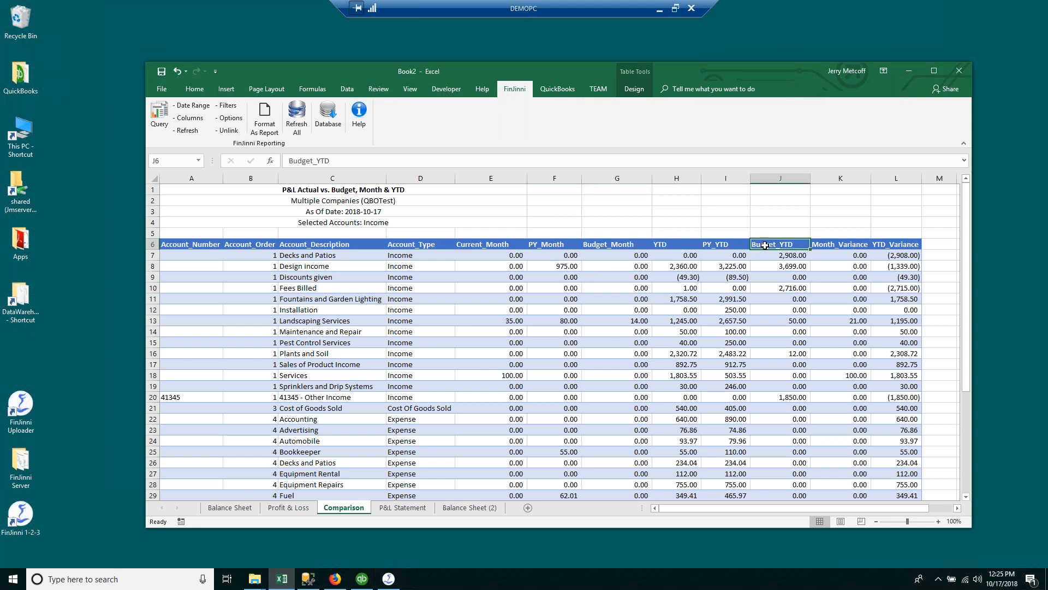
{"action": "left_click", "coordinate": [833, 247]}
{"action": "left_click", "coordinate": [881, 244]}
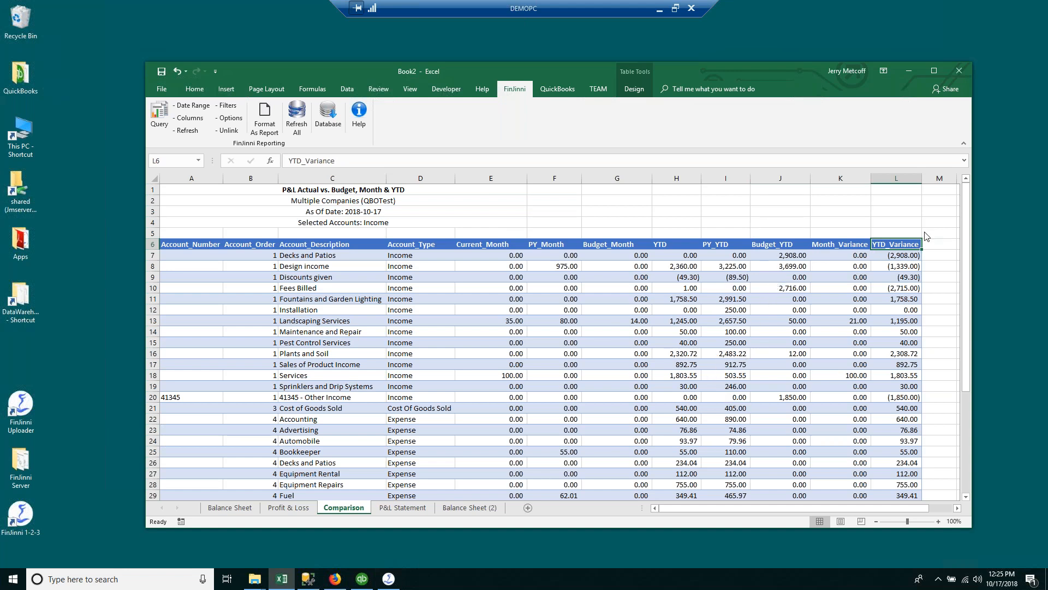
{"action": "left_click", "coordinate": [188, 117]}
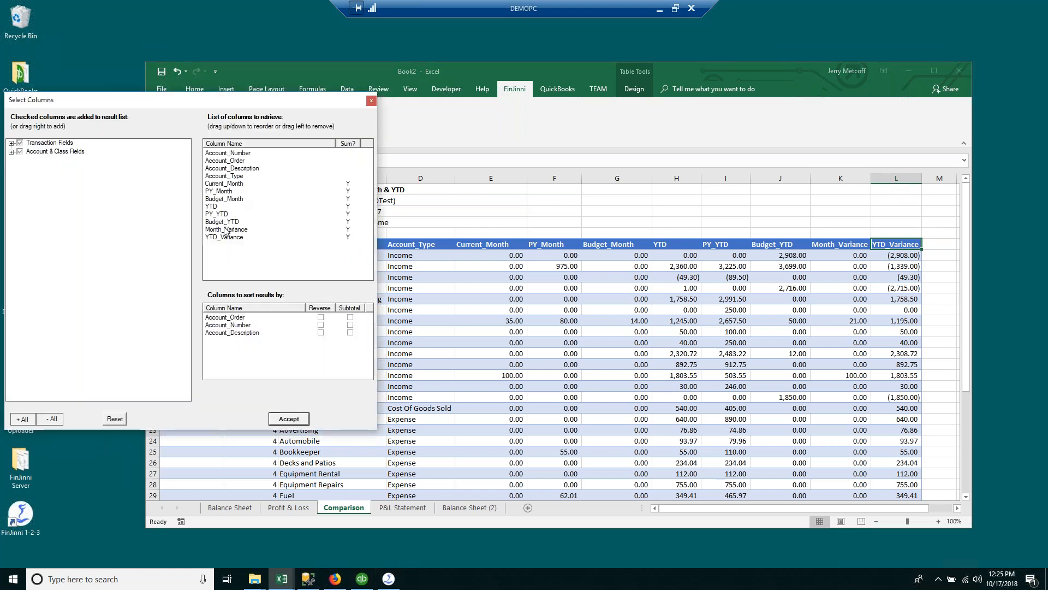
{"action": "left_click_drag", "start_coordinate": [224, 235], "coordinate": [219, 214]}
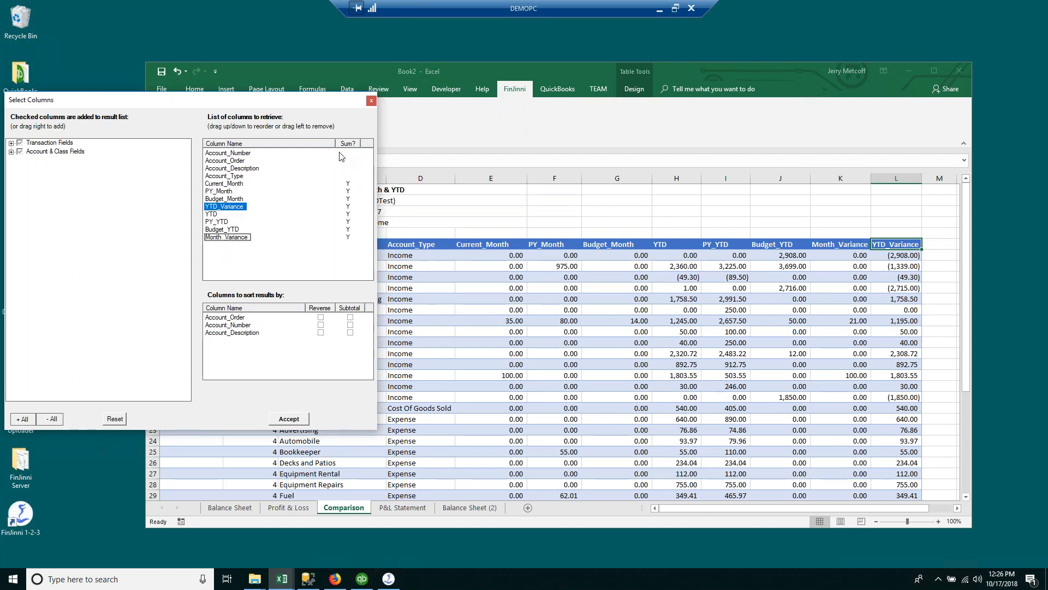
{"action": "left_click_drag", "start_coordinate": [355, 107], "coordinate": [571, 136]}
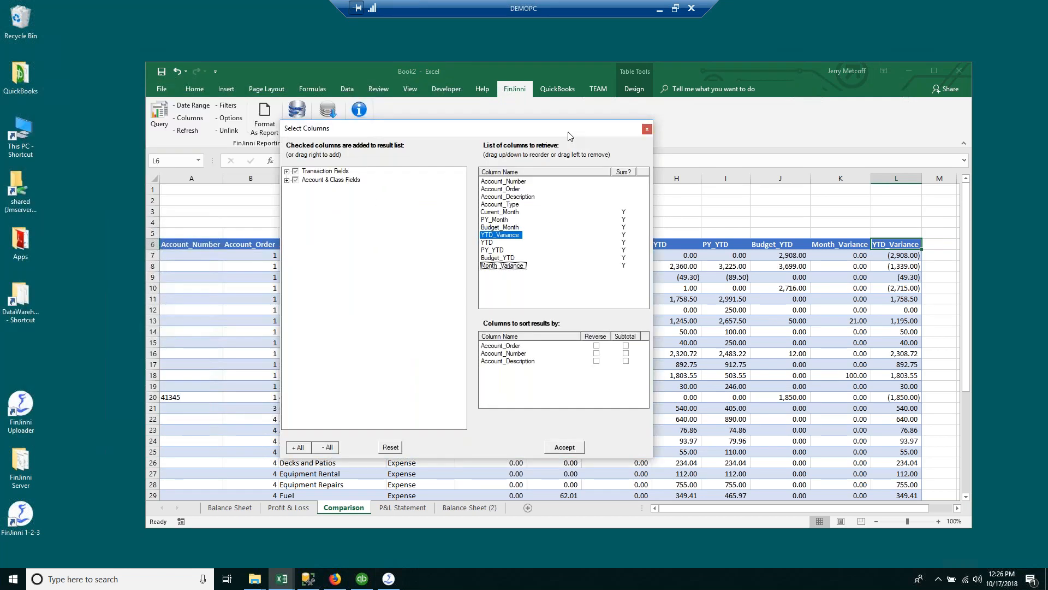
{"action": "left_click", "coordinate": [647, 131]}
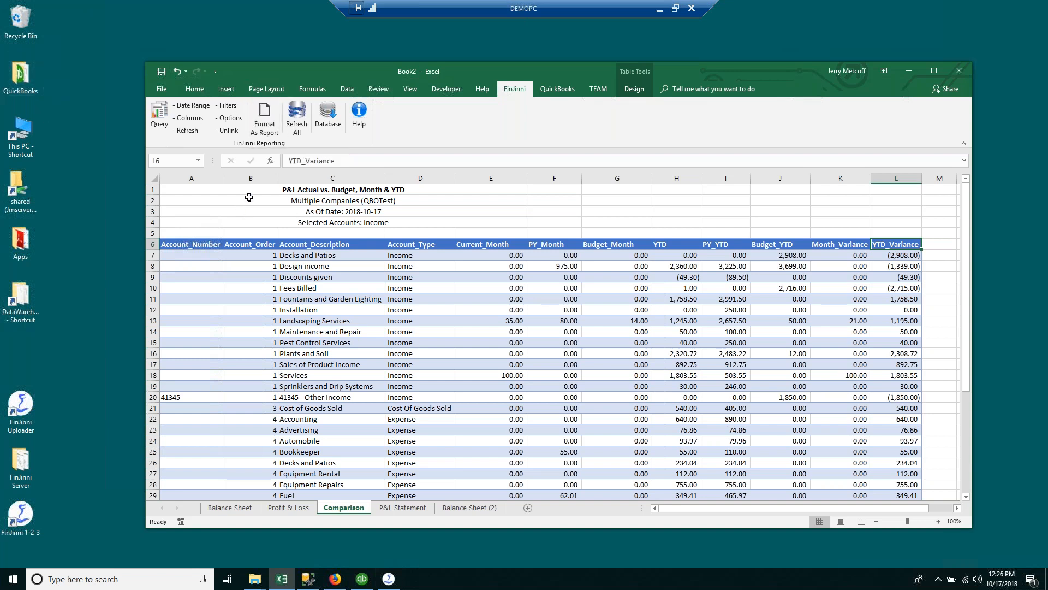
{"action": "left_click", "coordinate": [268, 122]}
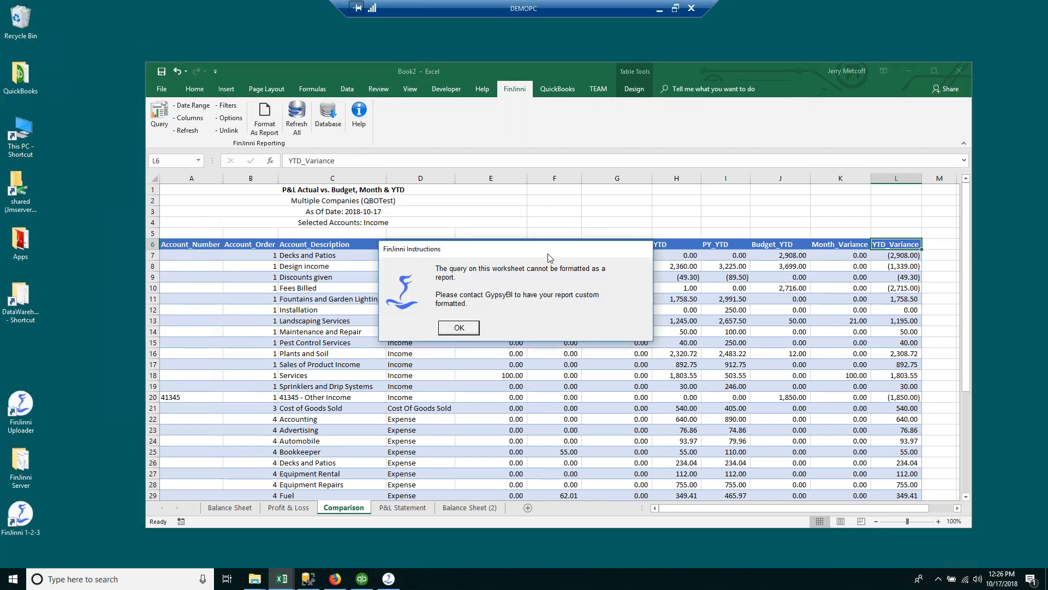
{"action": "left_click_drag", "start_coordinate": [542, 254], "coordinate": [540, 243]}
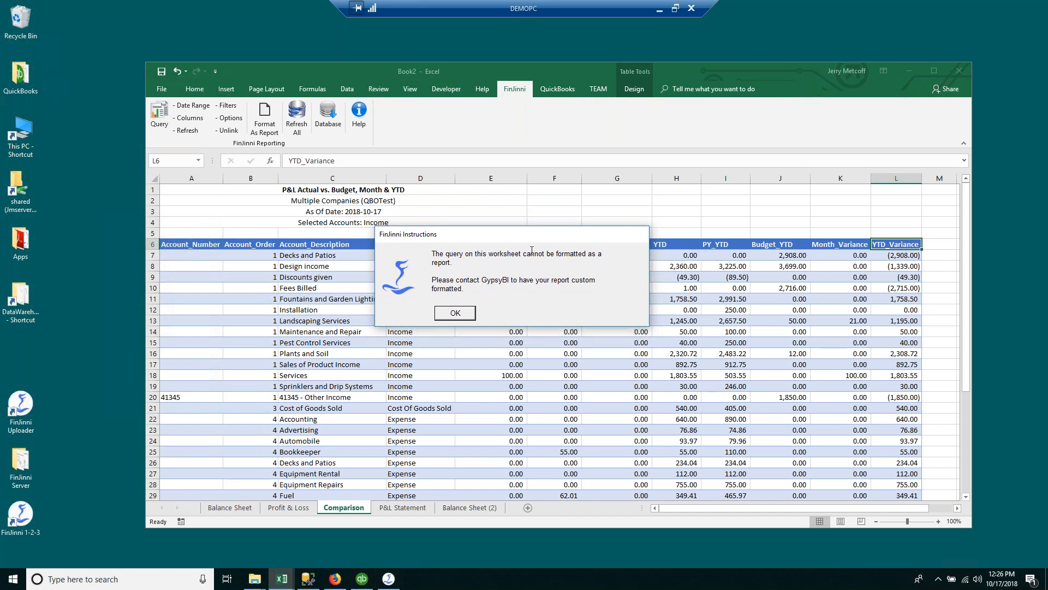
{"action": "left_click", "coordinate": [455, 314]}
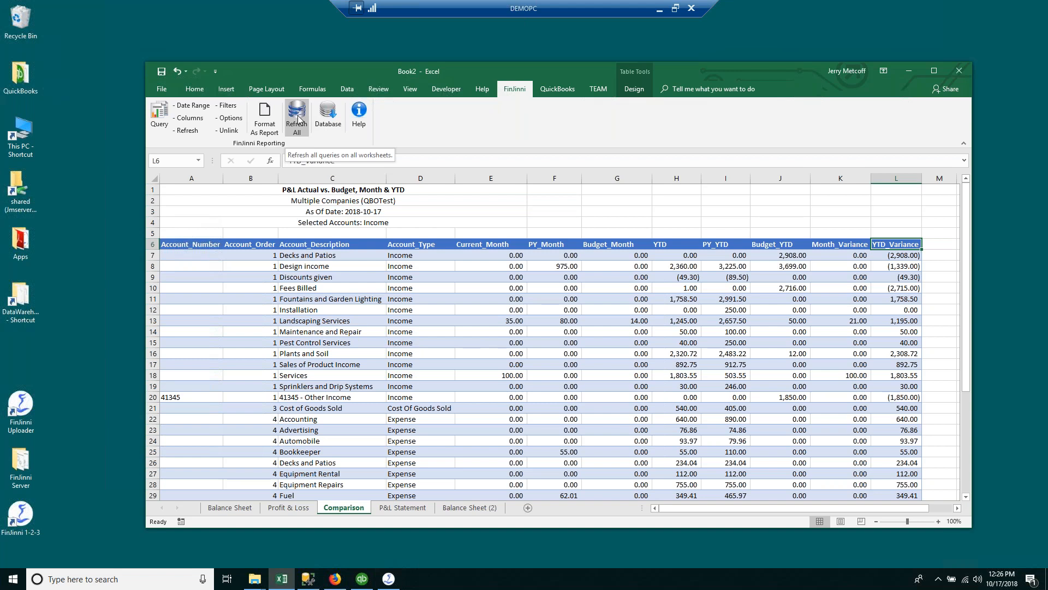
{"action": "left_click", "coordinate": [159, 116]}
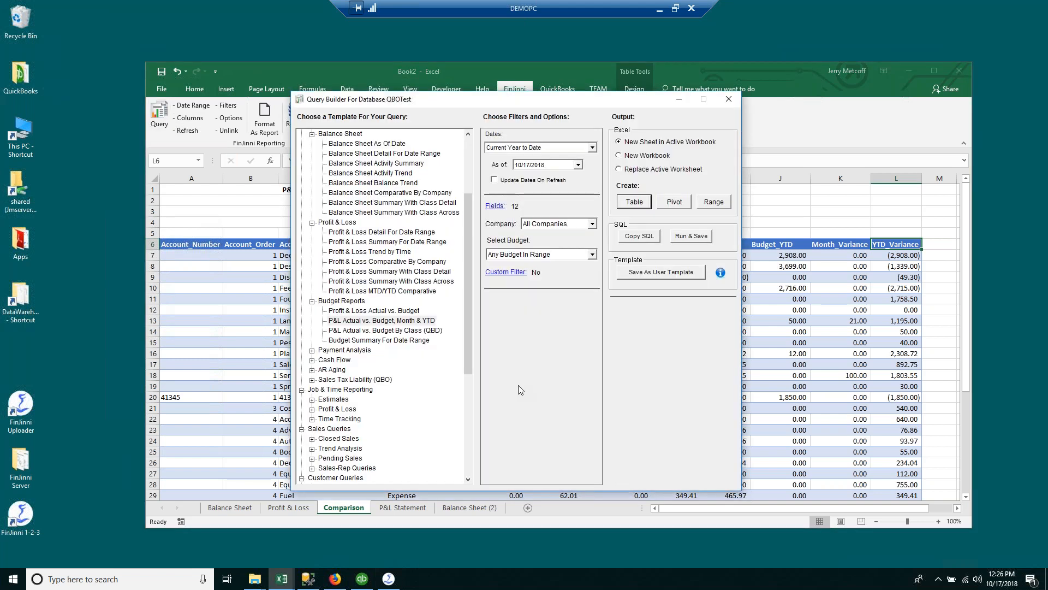
{"action": "left_click_drag", "start_coordinate": [470, 357], "coordinate": [466, 379]}
{"action": "left_click", "coordinate": [312, 350]}
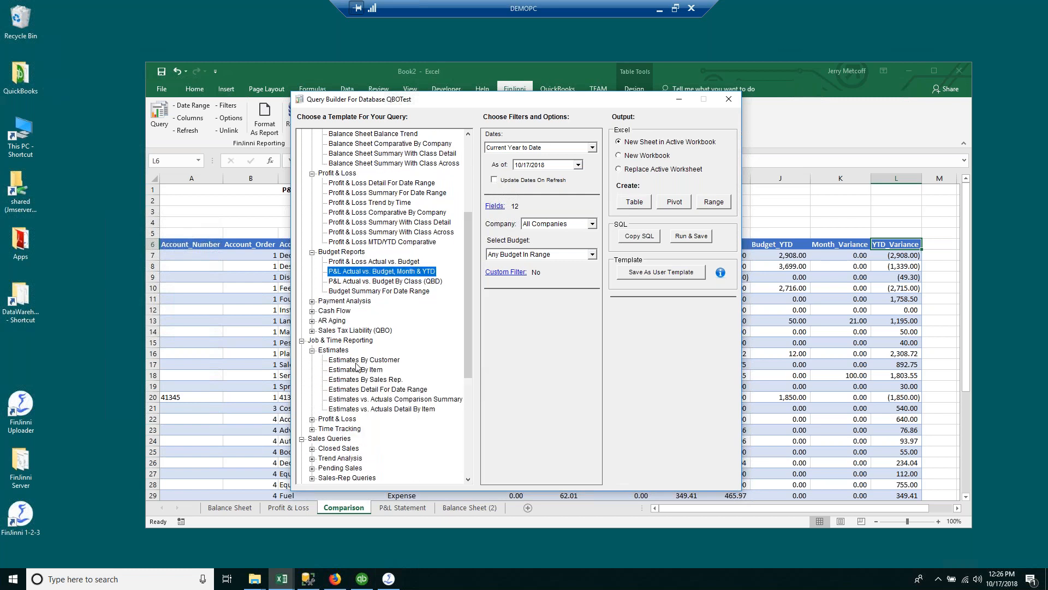
{"action": "left_click", "coordinate": [409, 399]}
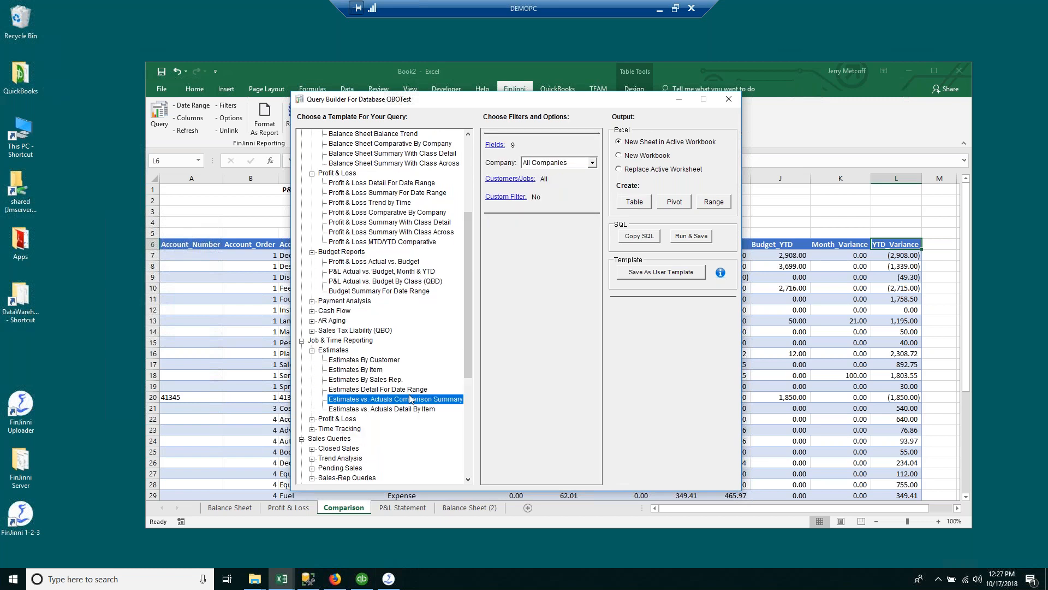
{"action": "left_click_drag", "start_coordinate": [473, 288], "coordinate": [467, 333]}
{"action": "left_click", "coordinate": [313, 340]}
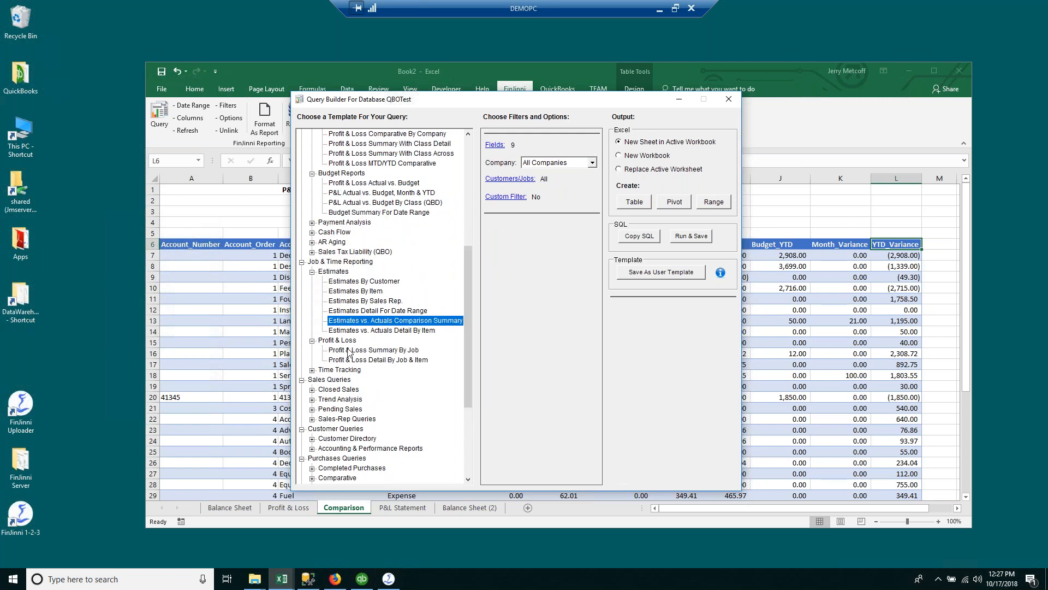
{"action": "left_click", "coordinate": [338, 350]}
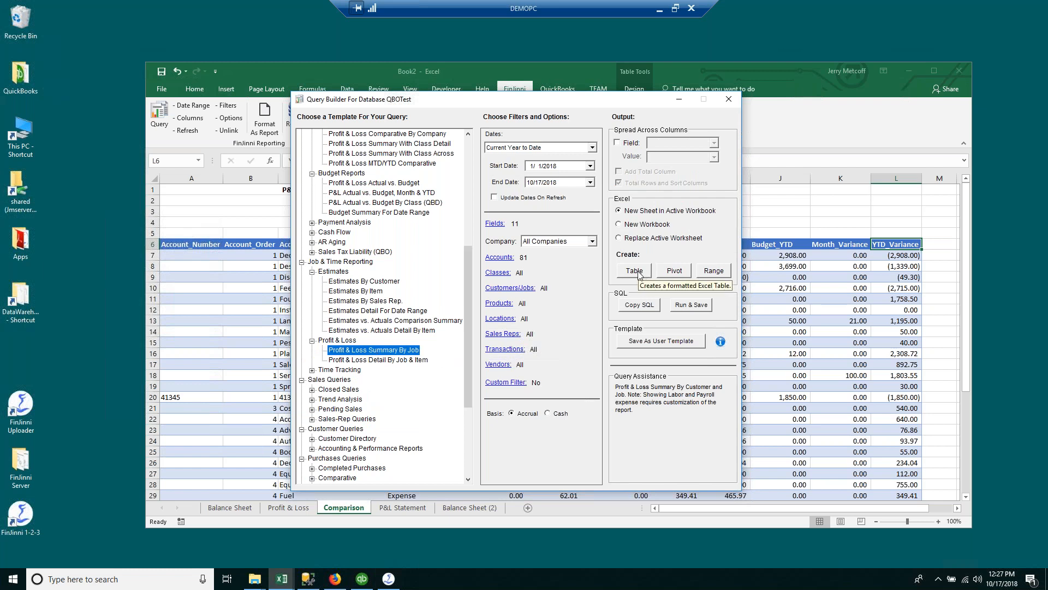
{"action": "left_click", "coordinate": [729, 99]}
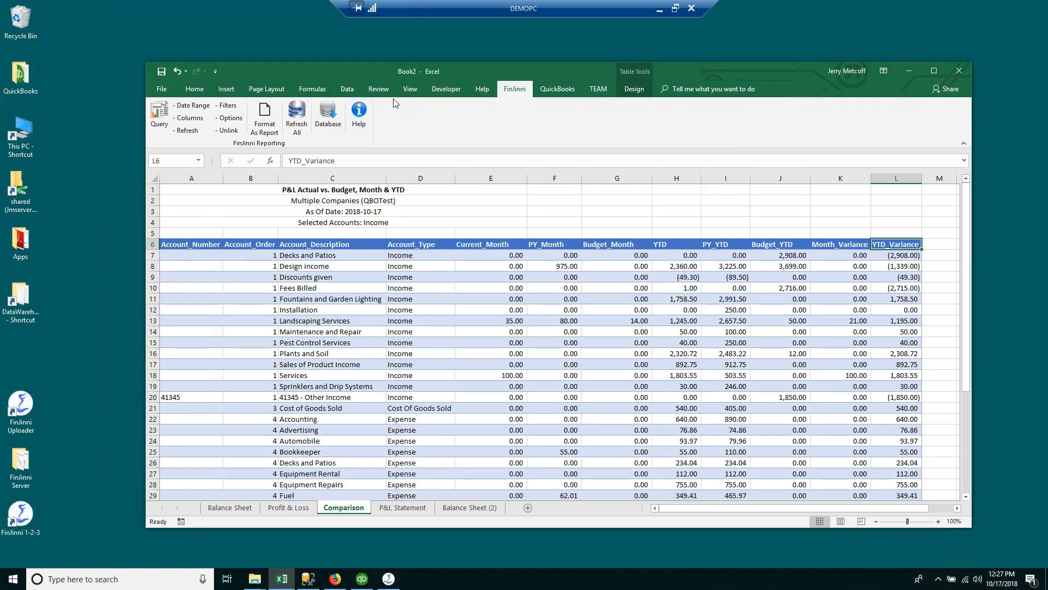
Step: Switch FinJinni's connection to the SamplesDB database for a new query
{"action": "left_click", "coordinate": [330, 109]}
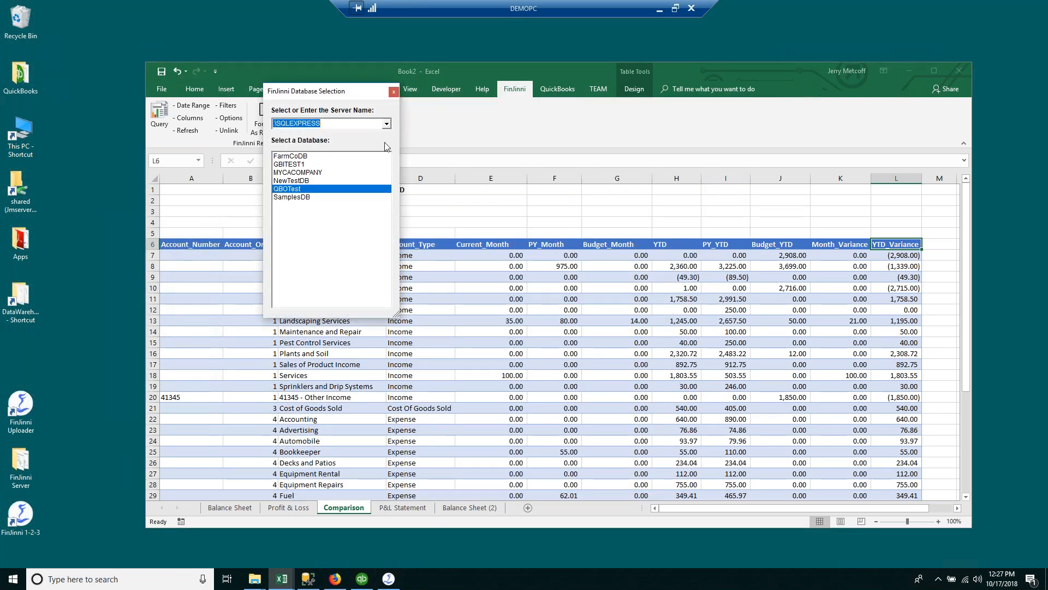
{"action": "left_click", "coordinate": [308, 198]}
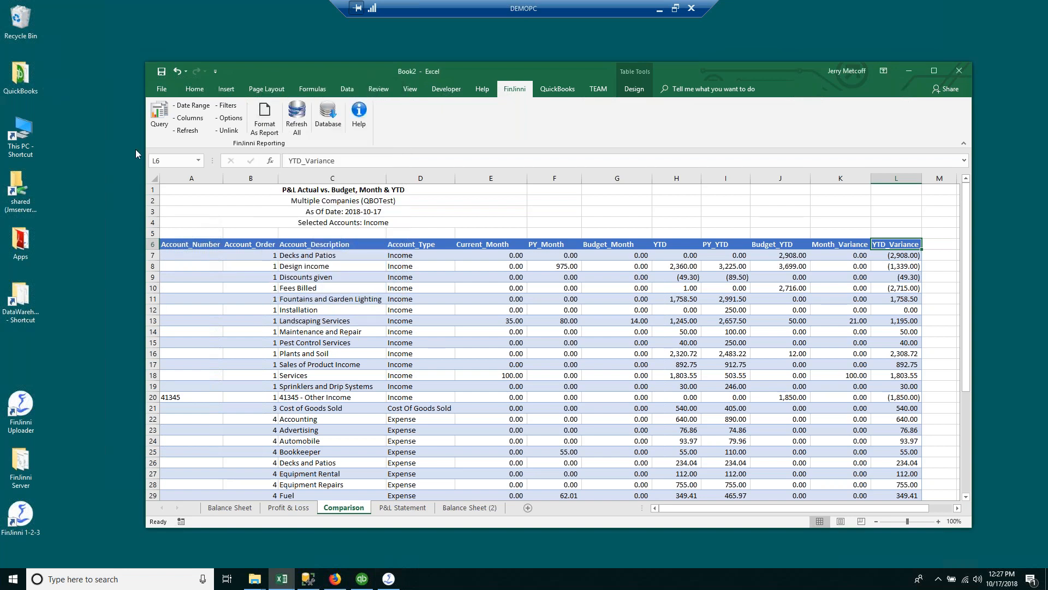
{"action": "left_click", "coordinate": [155, 117]}
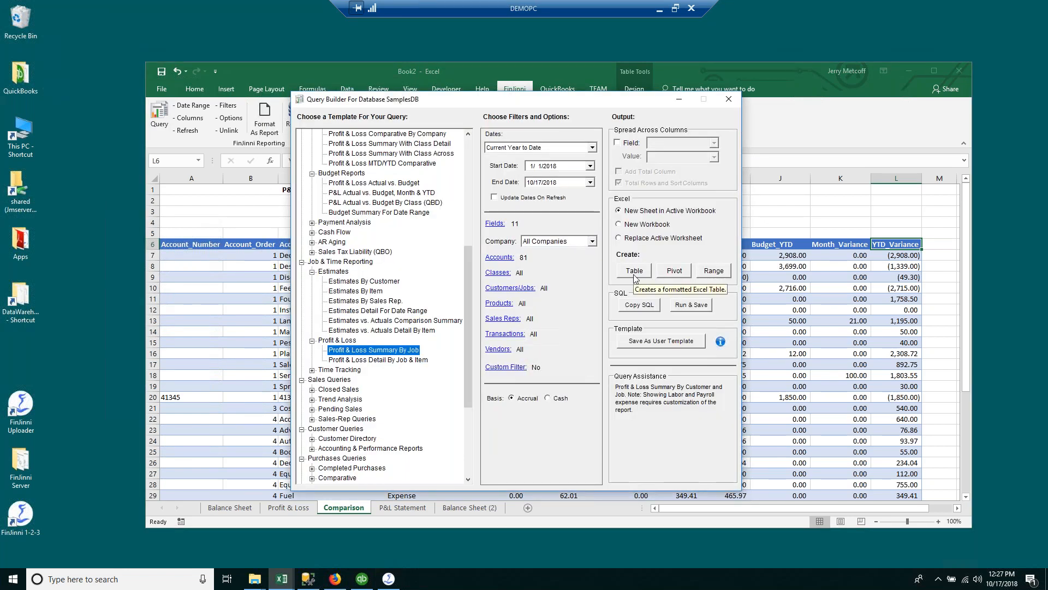
Step: Run the Profit & Loss Summary By Job query for All Dates as a table on Profit & Loss (2)
{"action": "left_click", "coordinate": [593, 148]}
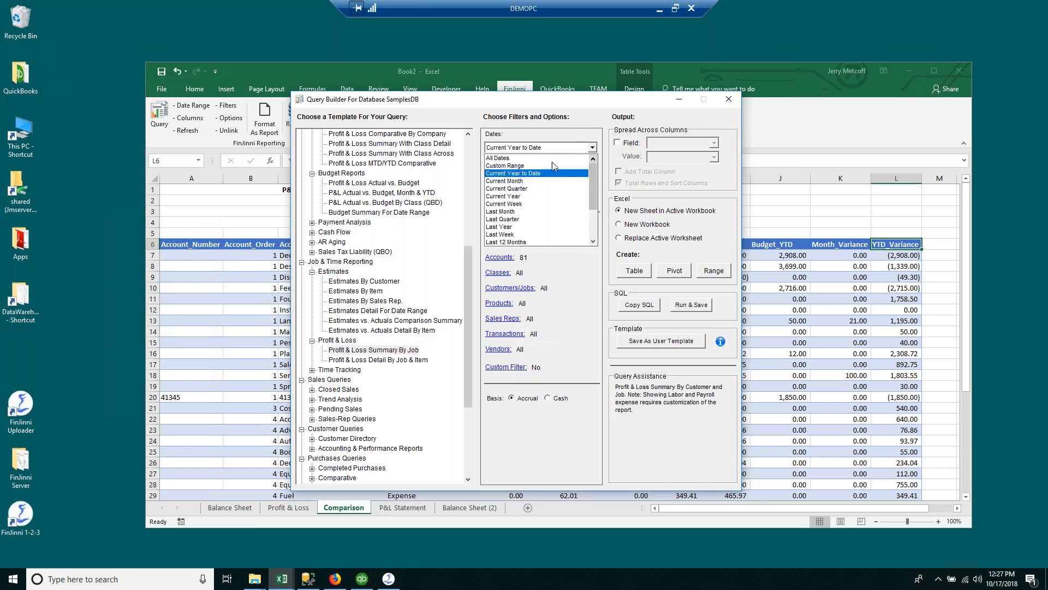
{"action": "left_click", "coordinate": [539, 159]}
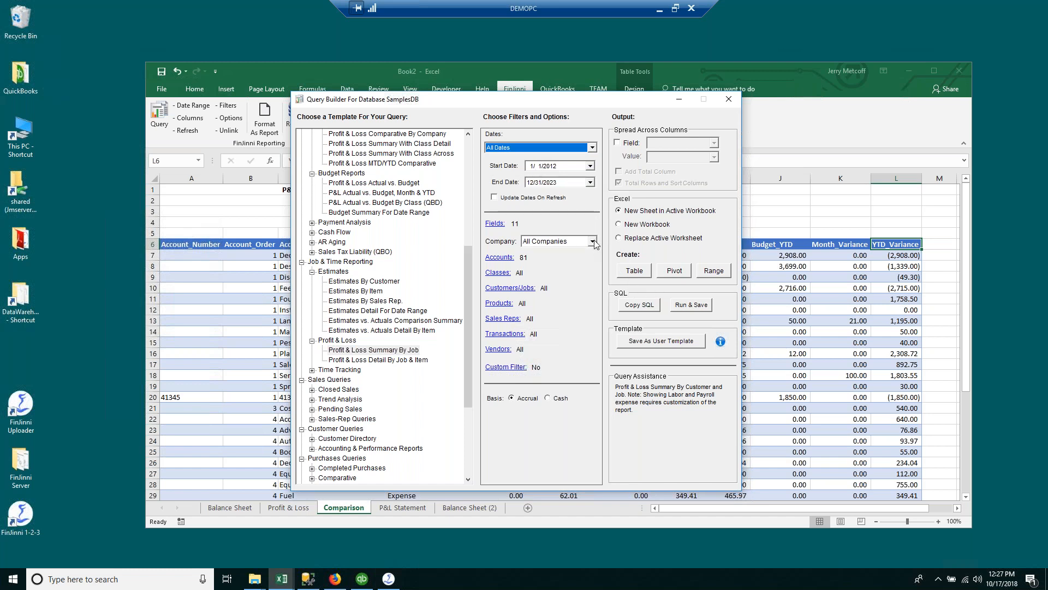
{"action": "left_click", "coordinate": [629, 272]}
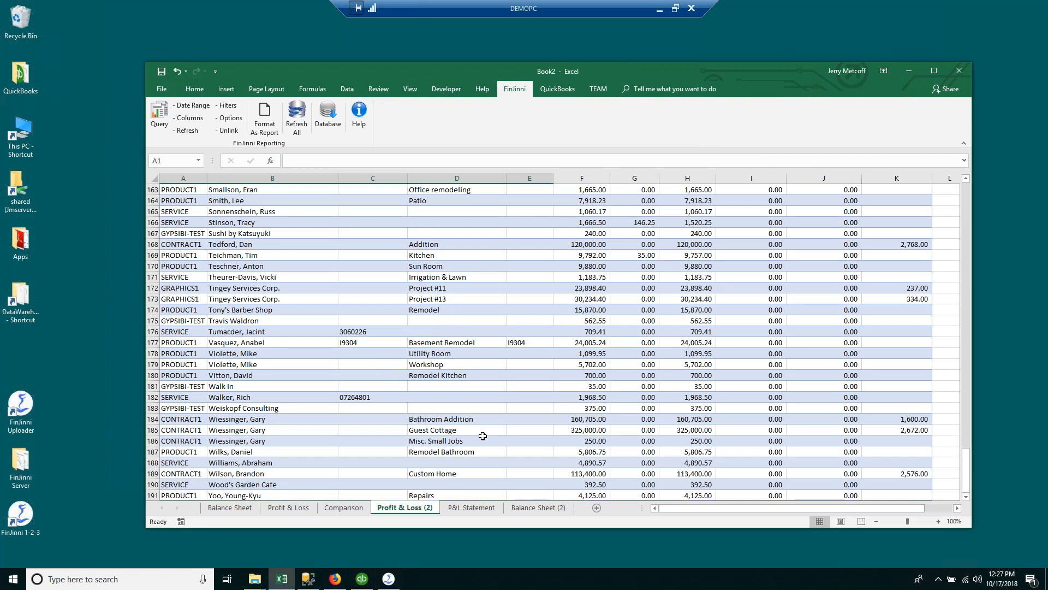
{"action": "scroll", "coordinate": [325, 407], "scroll_direction": "up", "scroll_amount": 20}
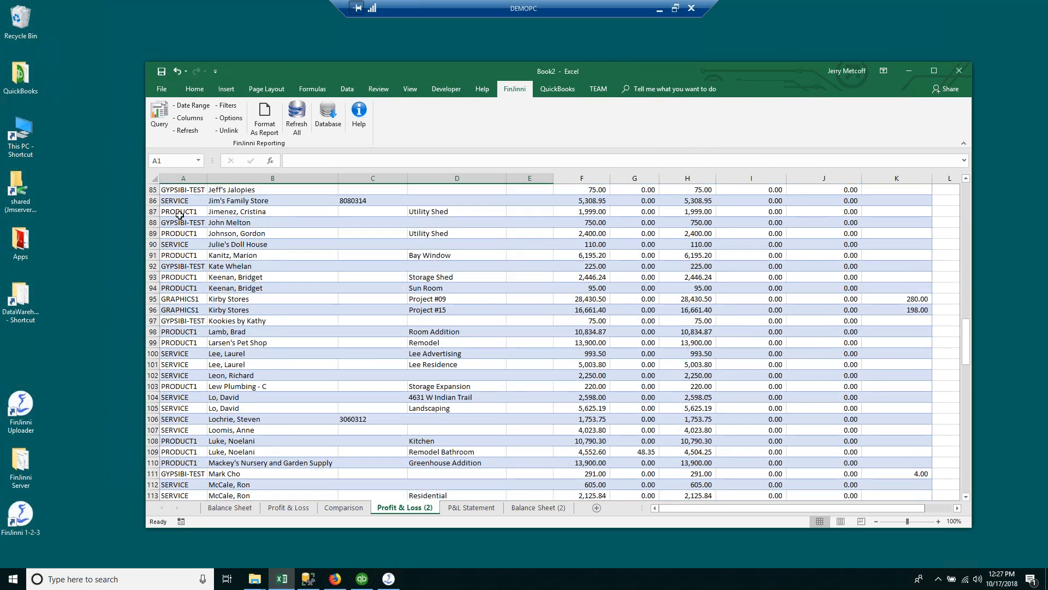
{"action": "scroll", "coordinate": [180, 215], "scroll_direction": "up", "scroll_amount": 15}
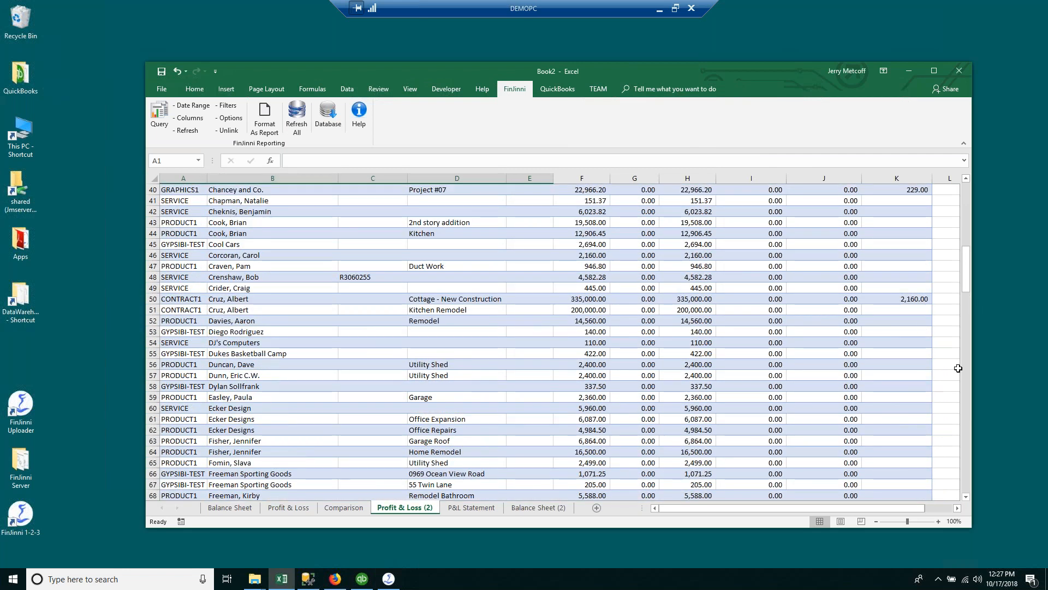
{"action": "left_click_drag", "start_coordinate": [966, 270], "coordinate": [966, 191]}
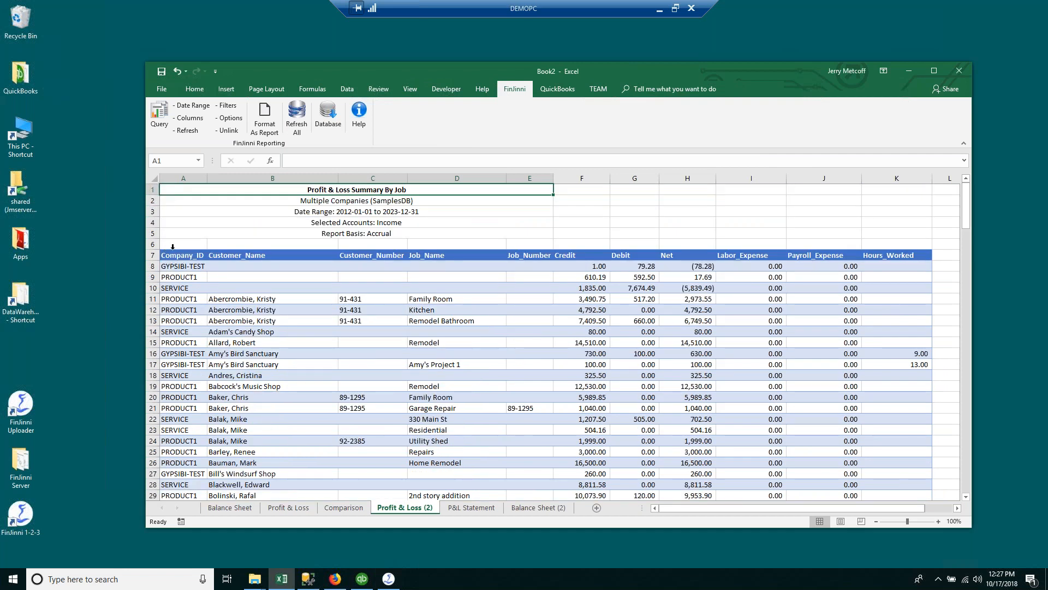
{"action": "left_click", "coordinate": [183, 178]}
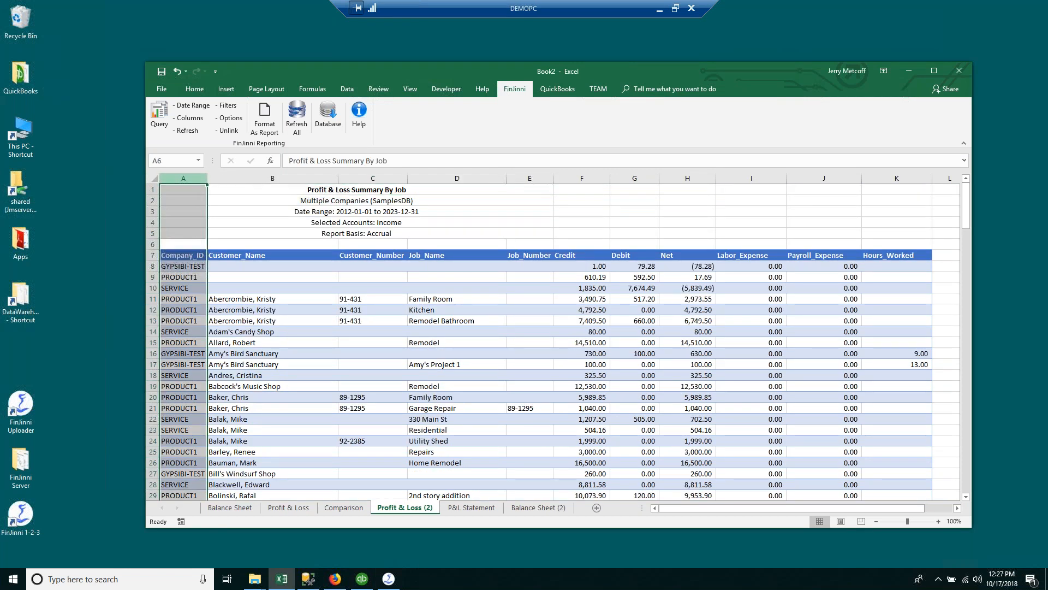
{"action": "left_click", "coordinate": [273, 364]}
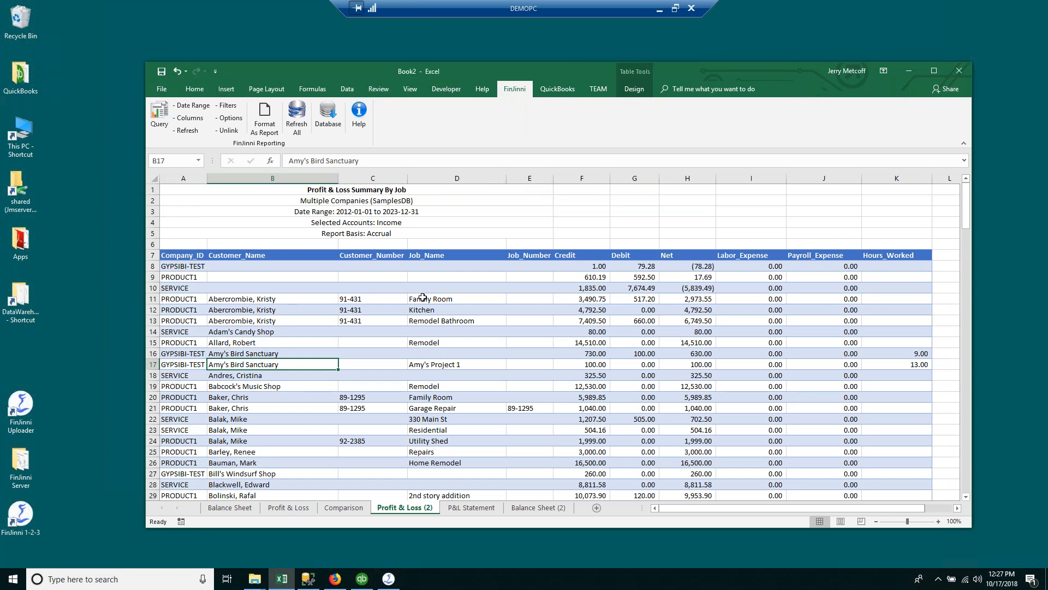
{"action": "left_click", "coordinate": [424, 298]}
{"action": "left_click", "coordinate": [571, 299]}
{"action": "left_click", "coordinate": [632, 296]}
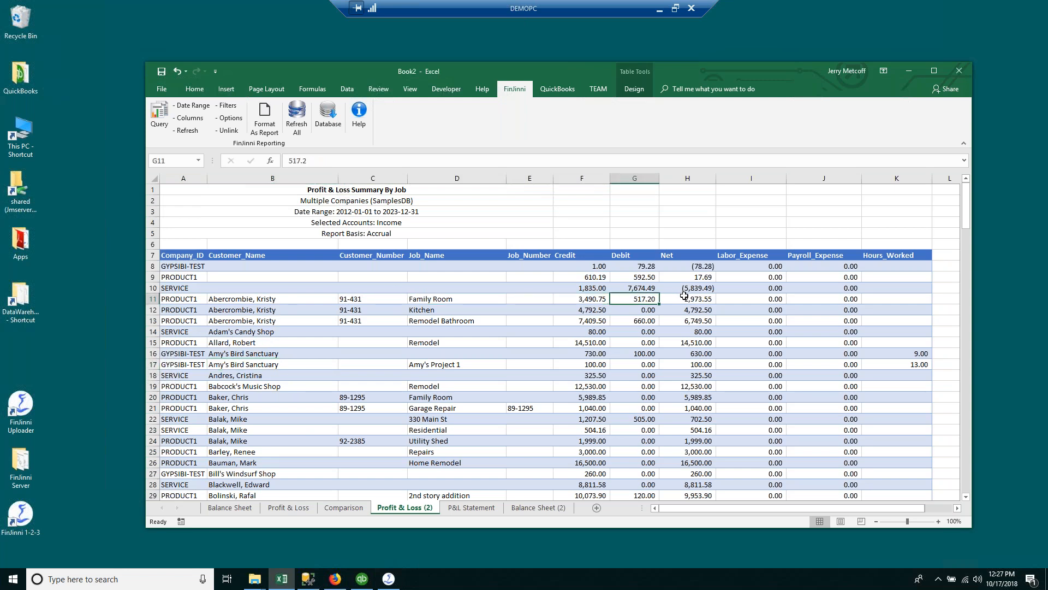
{"action": "left_click", "coordinate": [684, 297]}
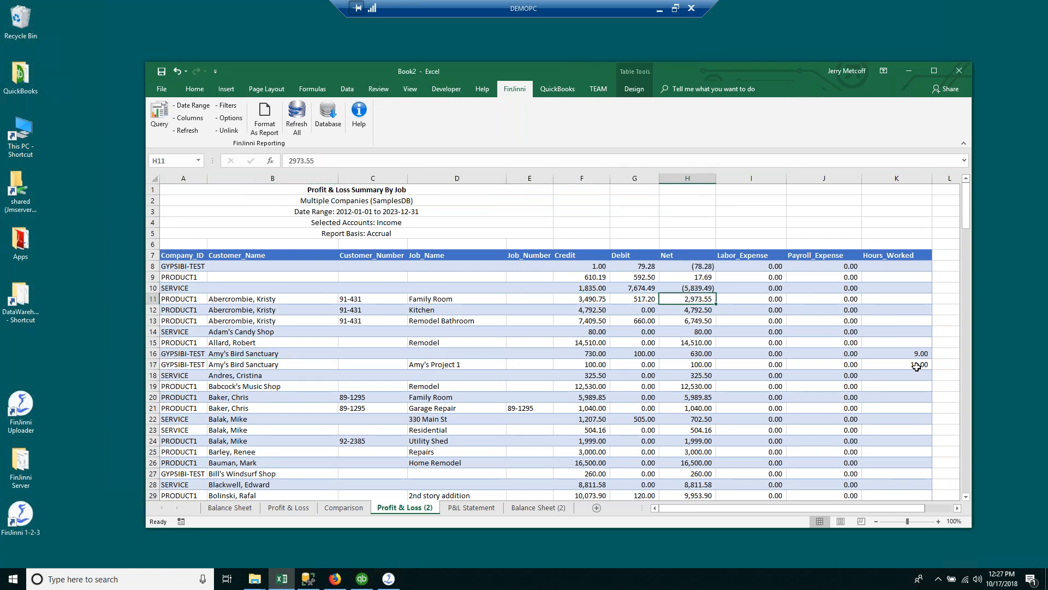
{"action": "scroll", "coordinate": [917, 367], "scroll_direction": "down", "scroll_amount": 1}
{"action": "scroll", "coordinate": [916, 367], "scroll_direction": "down", "scroll_amount": 5}
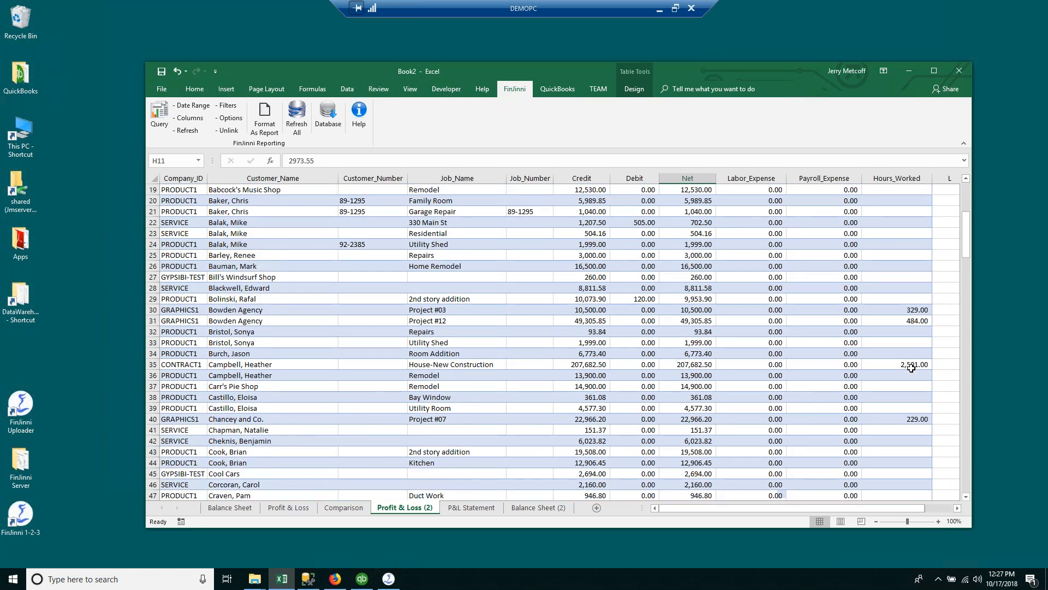
{"action": "scroll", "coordinate": [911, 367], "scroll_direction": "down", "scroll_amount": 2}
{"action": "left_click", "coordinate": [902, 300]}
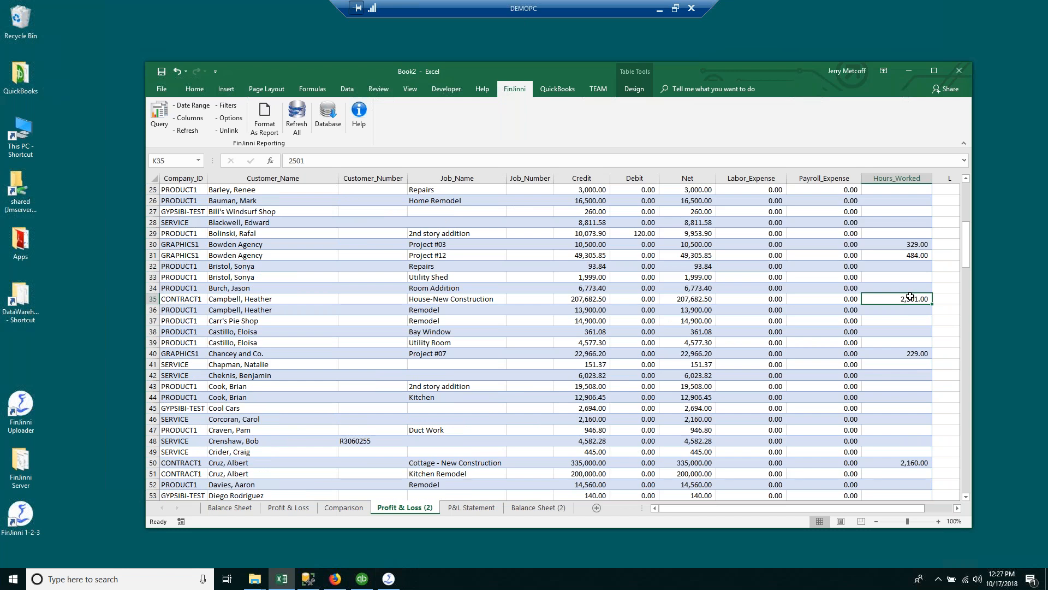
{"action": "right_click", "coordinate": [909, 299]}
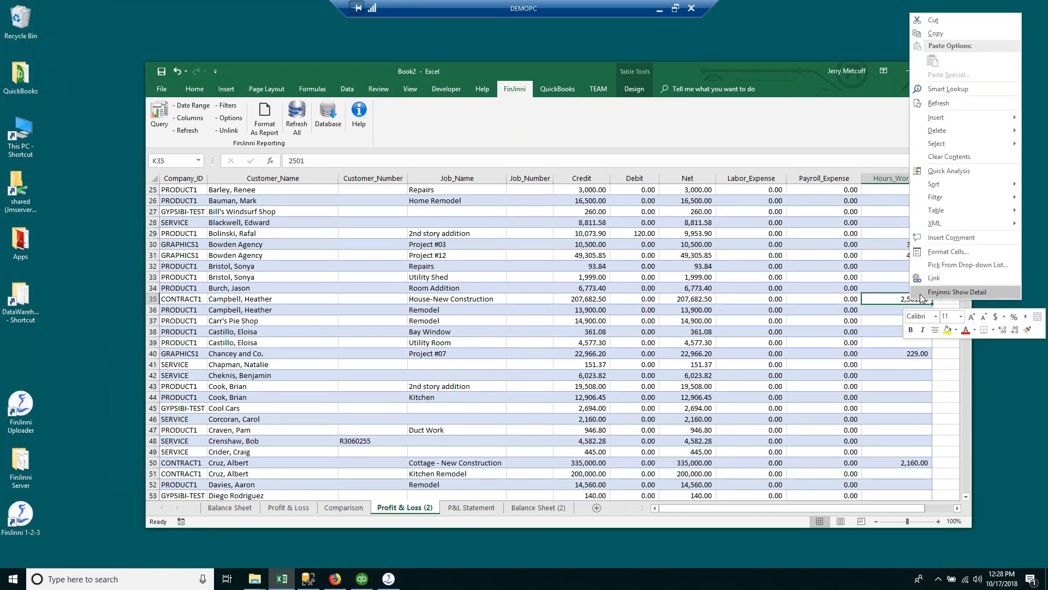
Step: Show the FinJinni detail behind the 2,501.00 House-New Construction hours in K35
{"action": "left_click", "coordinate": [597, 301]}
{"action": "left_click", "coordinate": [592, 297]}
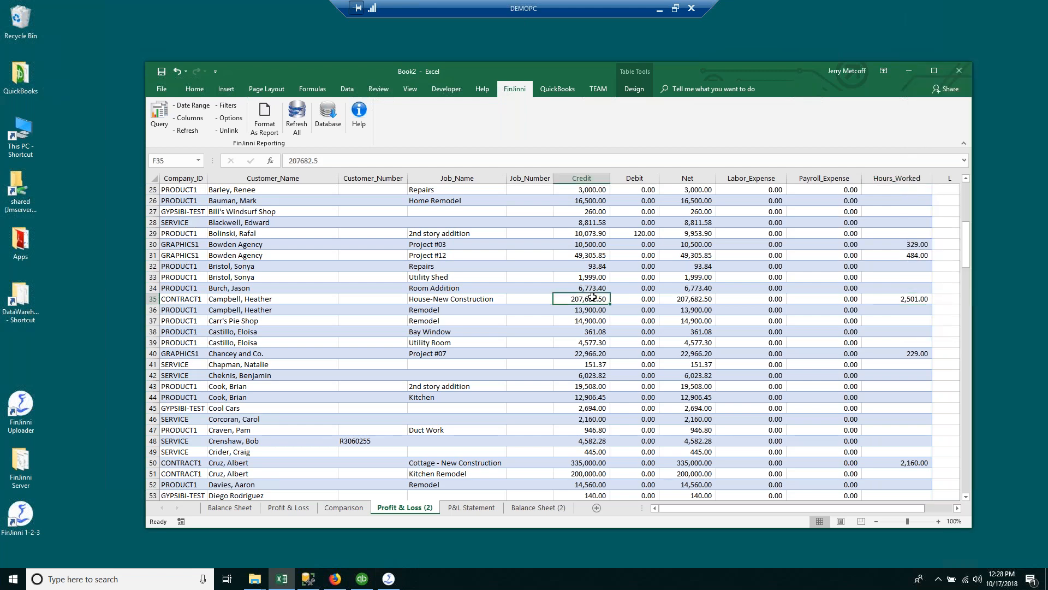
{"action": "right_click", "coordinate": [592, 298]}
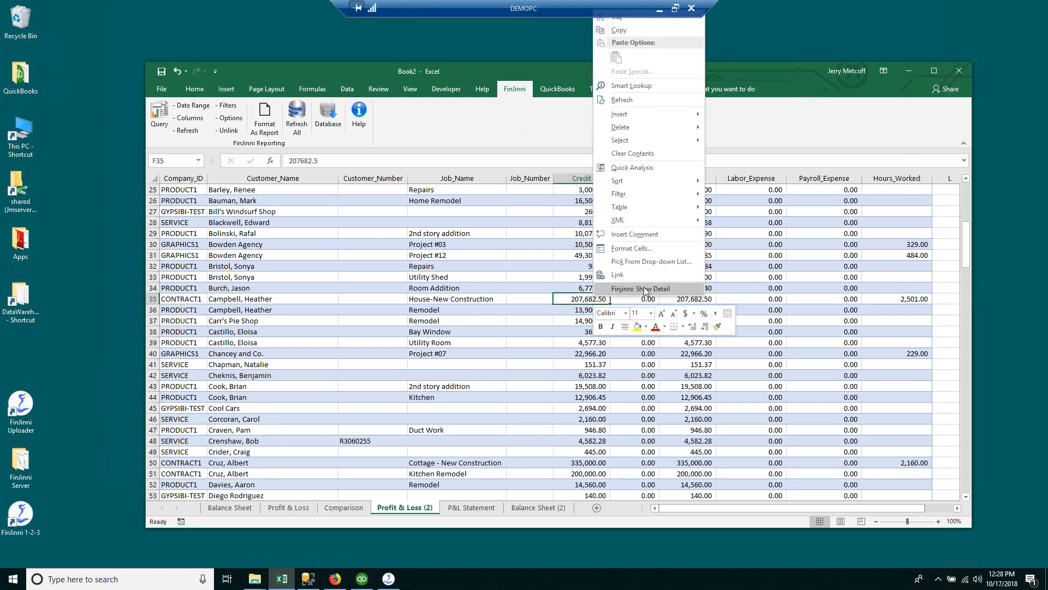
{"action": "left_click", "coordinate": [879, 297]}
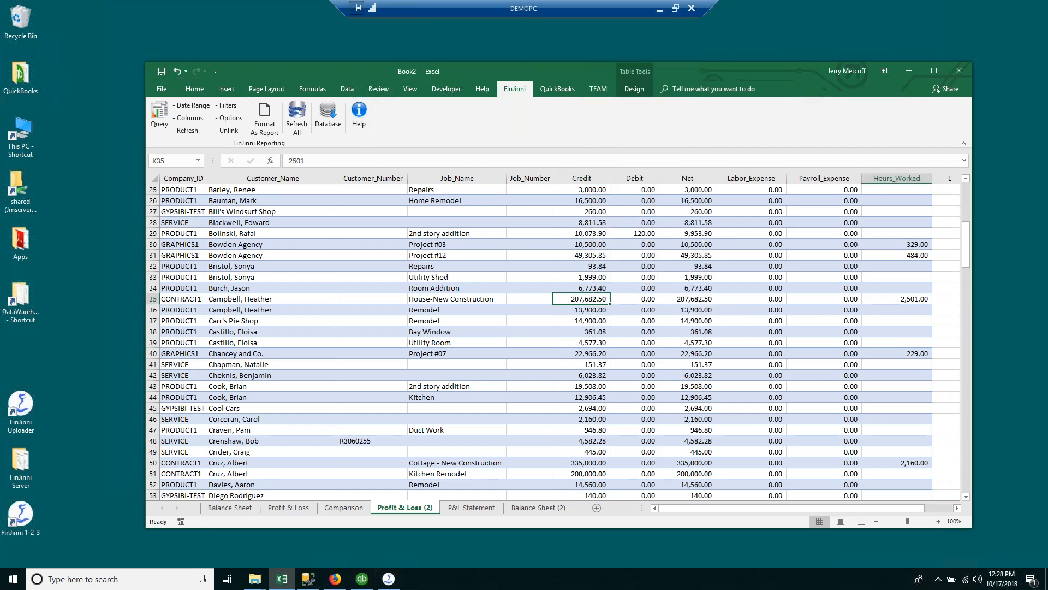
{"action": "right_click", "coordinate": [907, 304]}
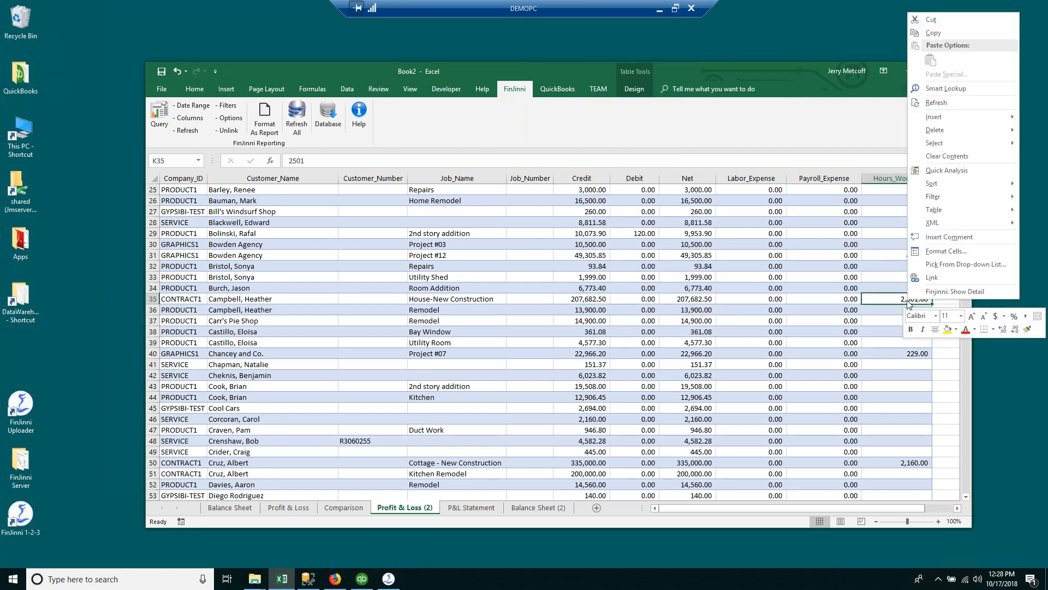
{"action": "left_click", "coordinate": [939, 291]}
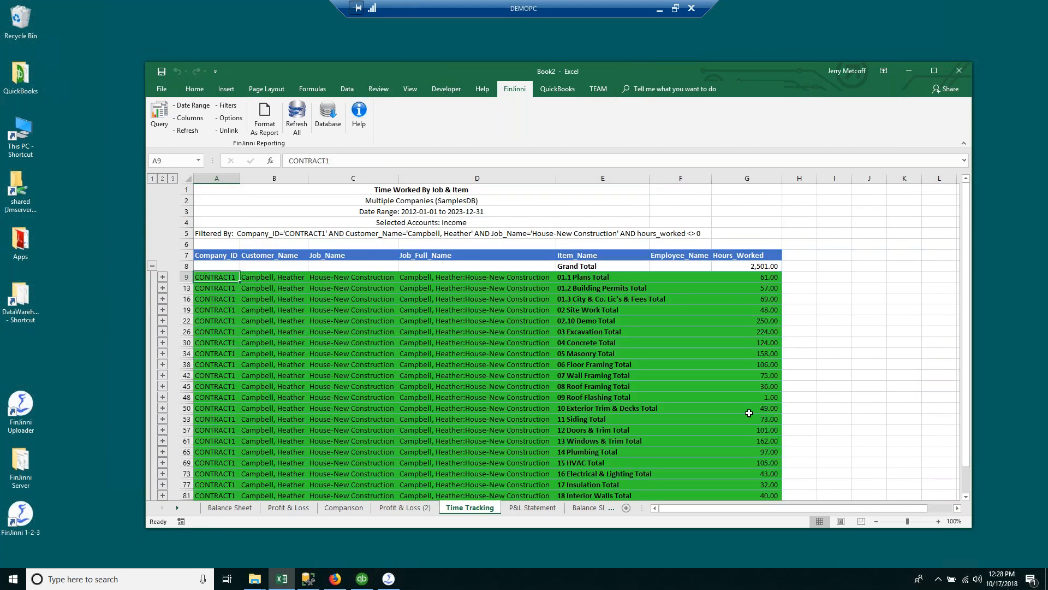
{"action": "scroll", "coordinate": [692, 428], "scroll_direction": "down", "scroll_amount": 2}
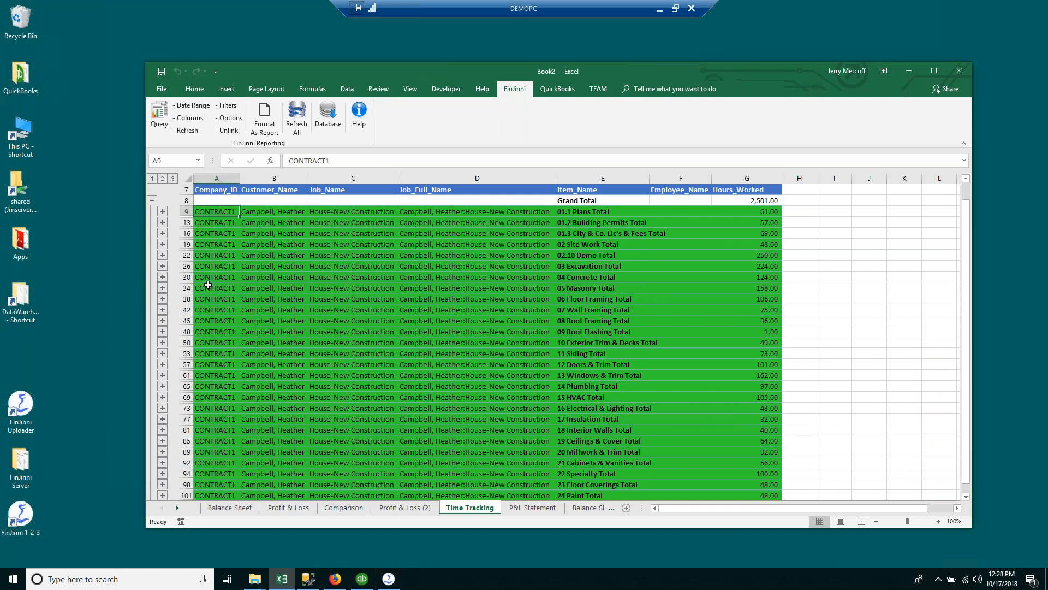
Step: Expand 04 Concrete and show the daily detail behind the first employee's 71.00 hours
{"action": "left_click", "coordinate": [162, 277]}
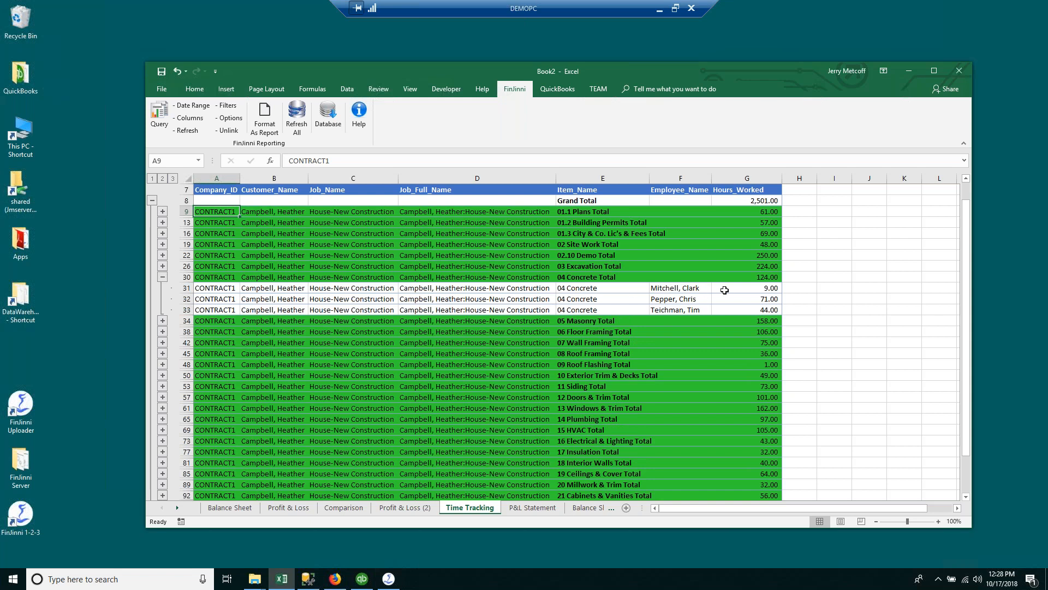
{"action": "left_click", "coordinate": [747, 202]}
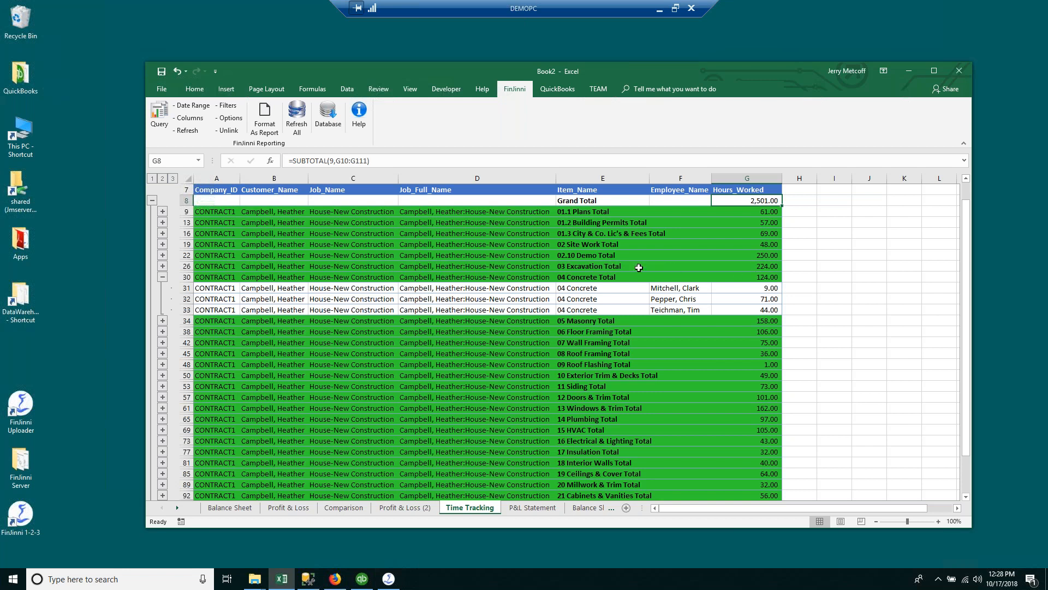
{"action": "left_click", "coordinate": [671, 288]}
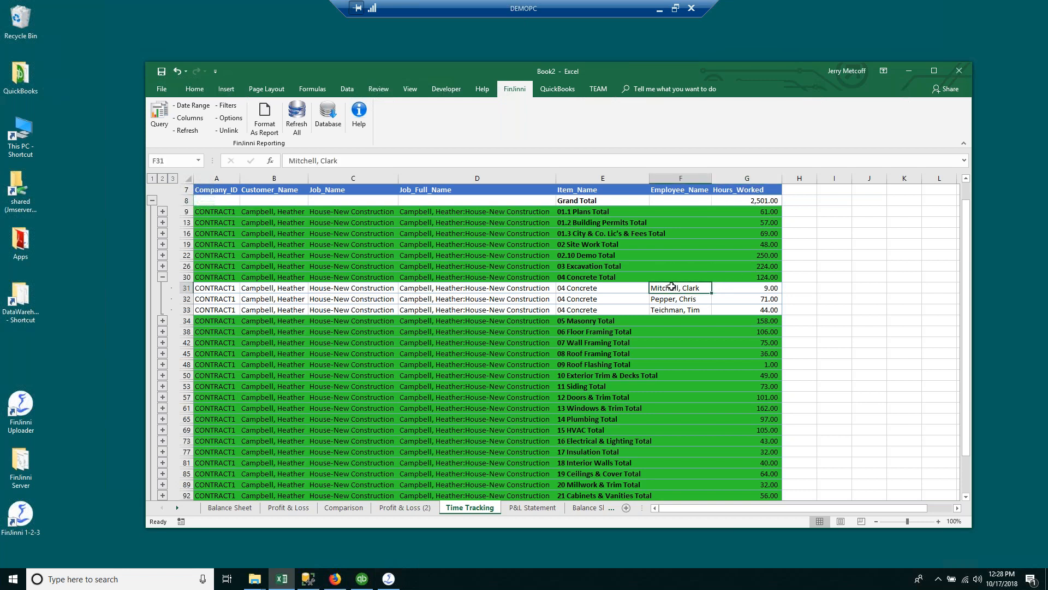
{"action": "left_click", "coordinate": [772, 299]}
{"action": "right_click", "coordinate": [761, 297]}
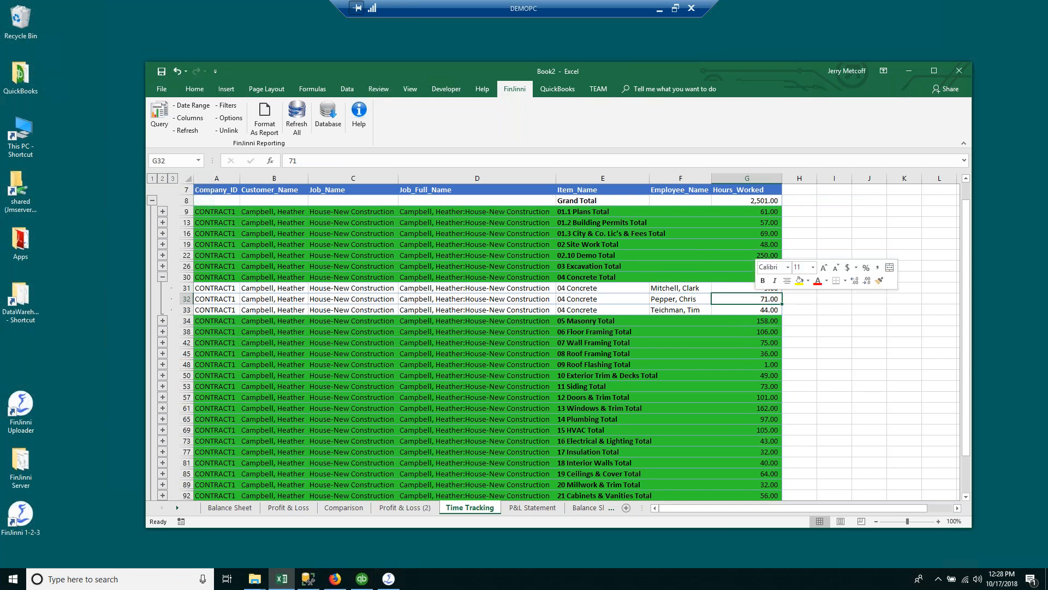
{"action": "left_click", "coordinate": [795, 534]}
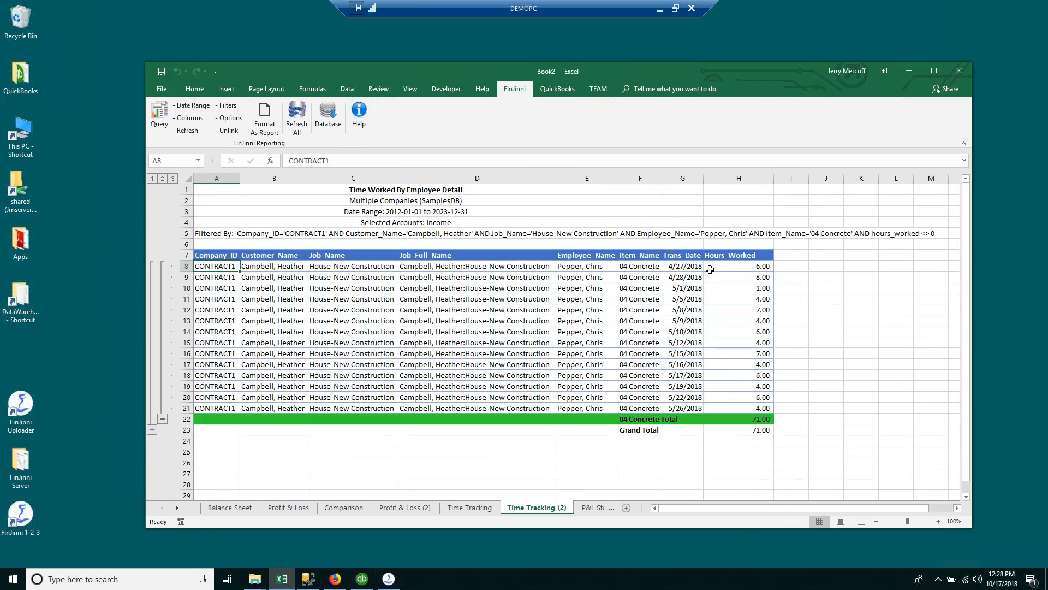
Step: Sum the Hours_Worked values in H8:H23 to confirm 71, then return to Time Tracking
{"action": "left_click_drag", "start_coordinate": [741, 268], "coordinate": [731, 428]}
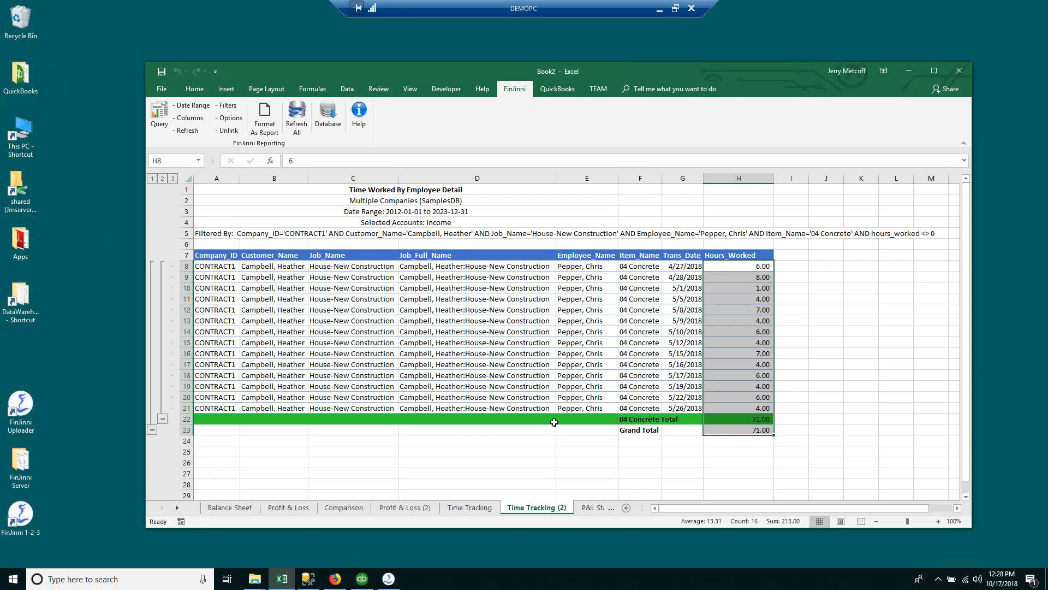
{"action": "left_click", "coordinate": [456, 513]}
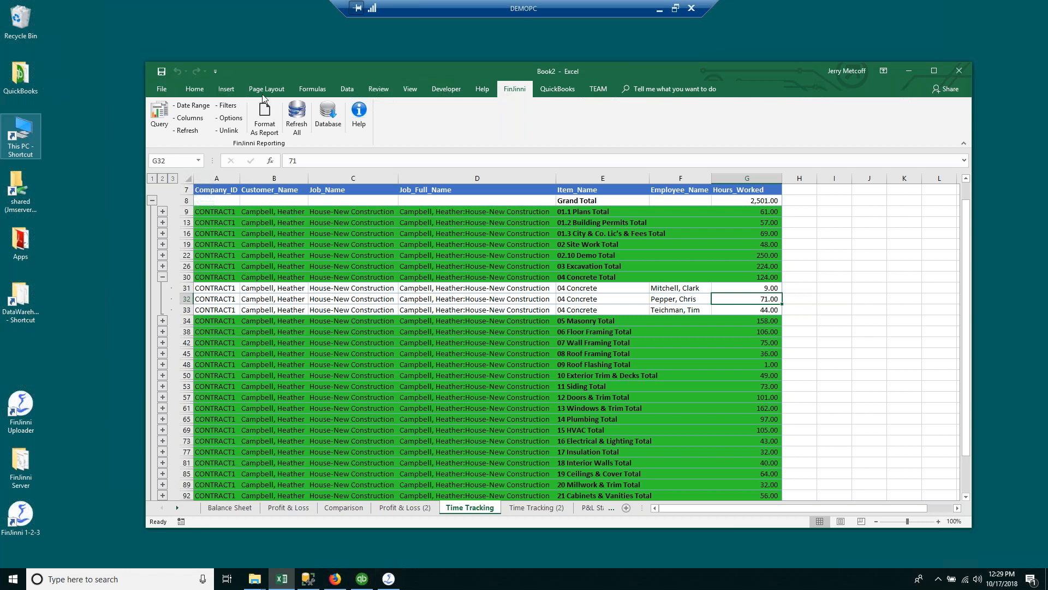
Step: Point FinJinni's database connection at QBTEST2 for reporting
{"action": "left_click", "coordinate": [322, 119]}
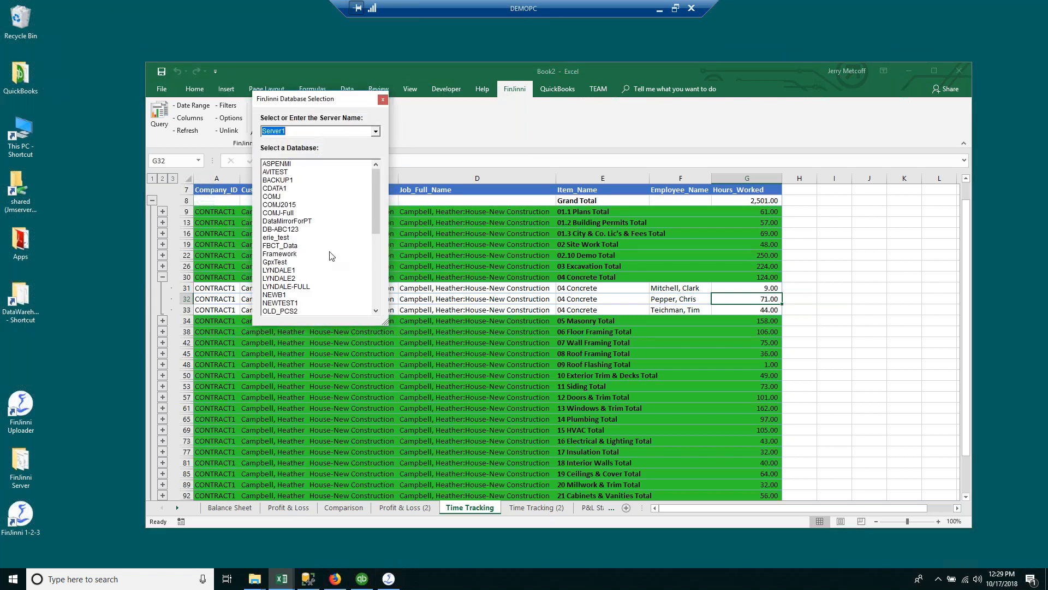
{"action": "left_click_drag", "start_coordinate": [381, 221], "coordinate": [371, 306]}
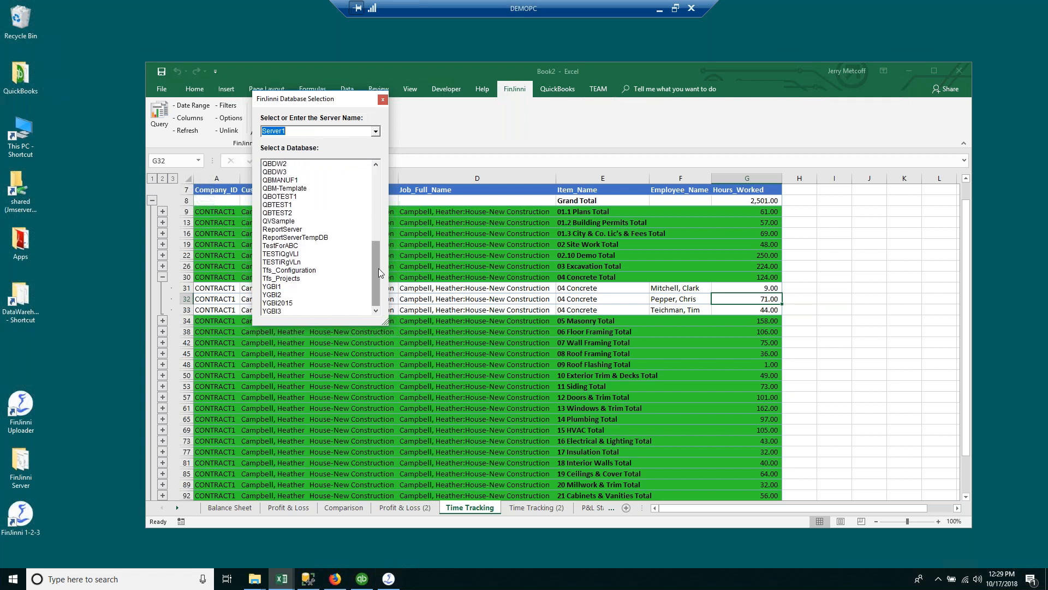
{"action": "left_click_drag", "start_coordinate": [378, 271], "coordinate": [385, 242]}
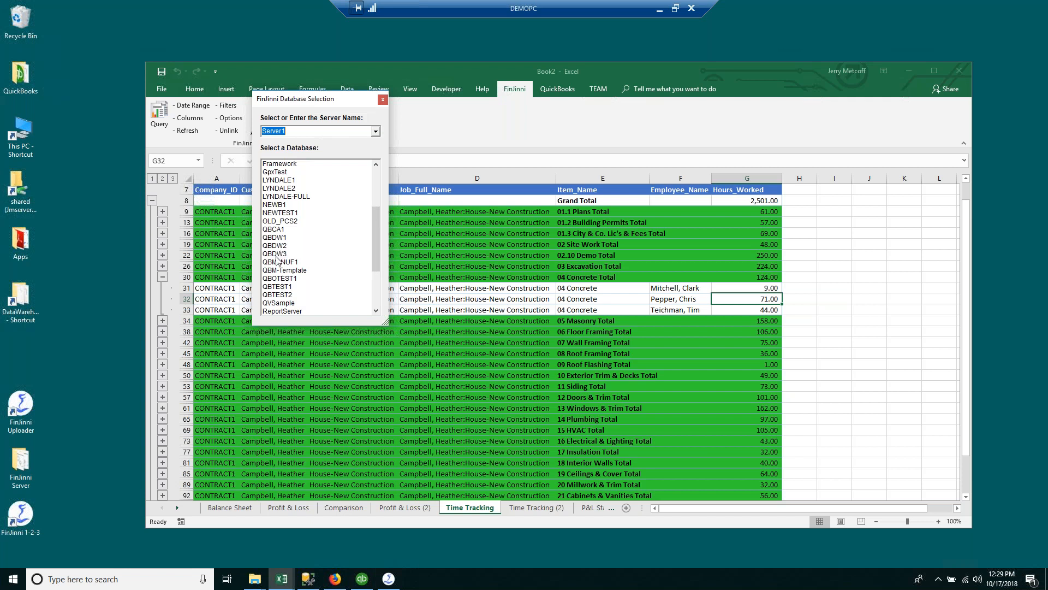
{"action": "left_click", "coordinate": [280, 295]}
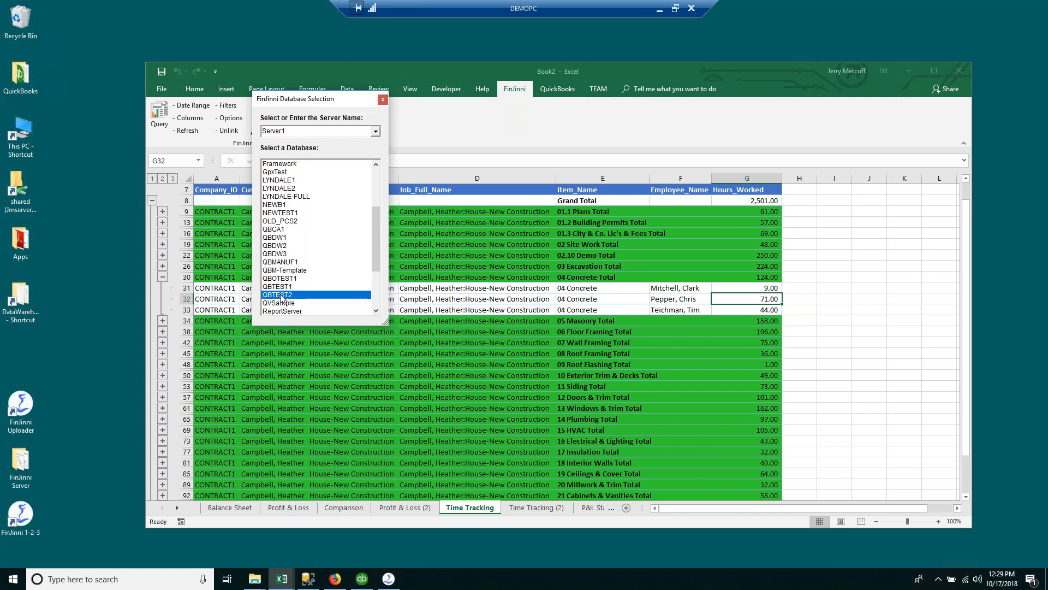
{"action": "left_click", "coordinate": [158, 119]}
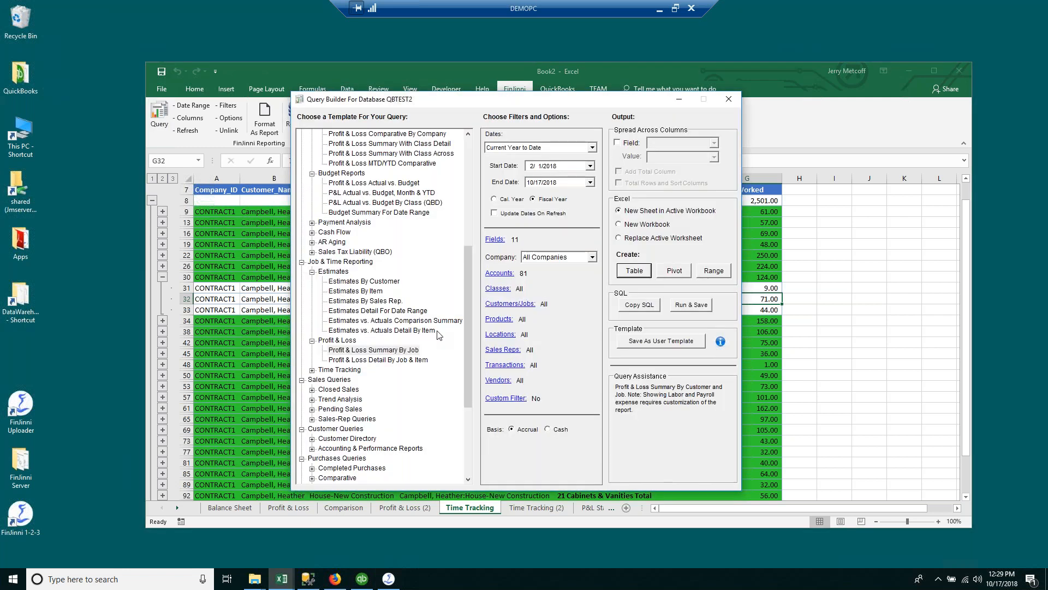
Step: Reconnect FinJinni to the QBDW3 database and browse its query templates
{"action": "left_click", "coordinate": [729, 101]}
{"action": "left_click", "coordinate": [339, 118]}
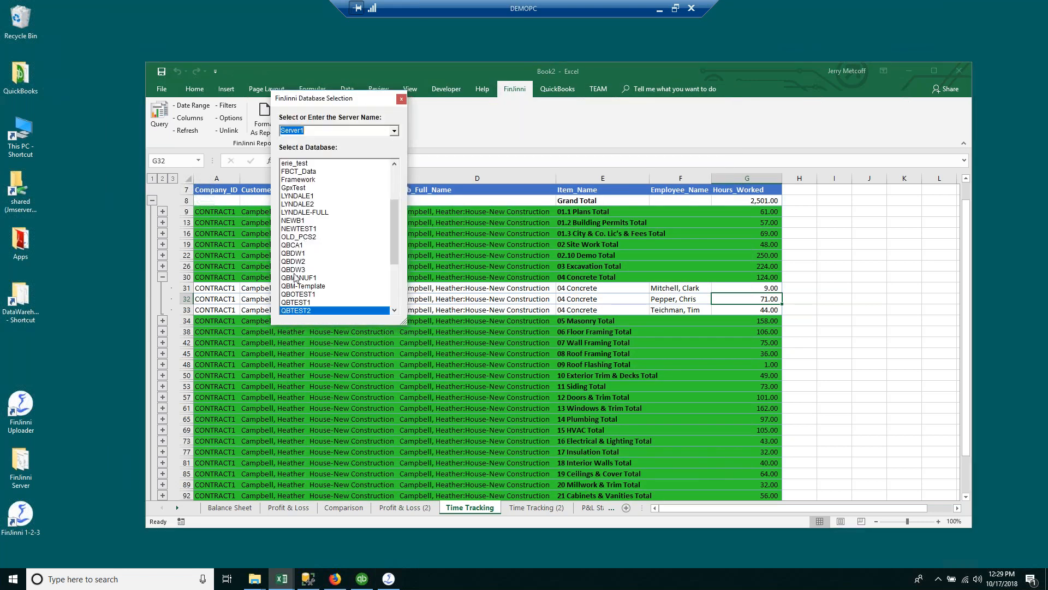
{"action": "left_click", "coordinate": [296, 270]}
{"action": "double_click", "coordinate": [297, 269]}
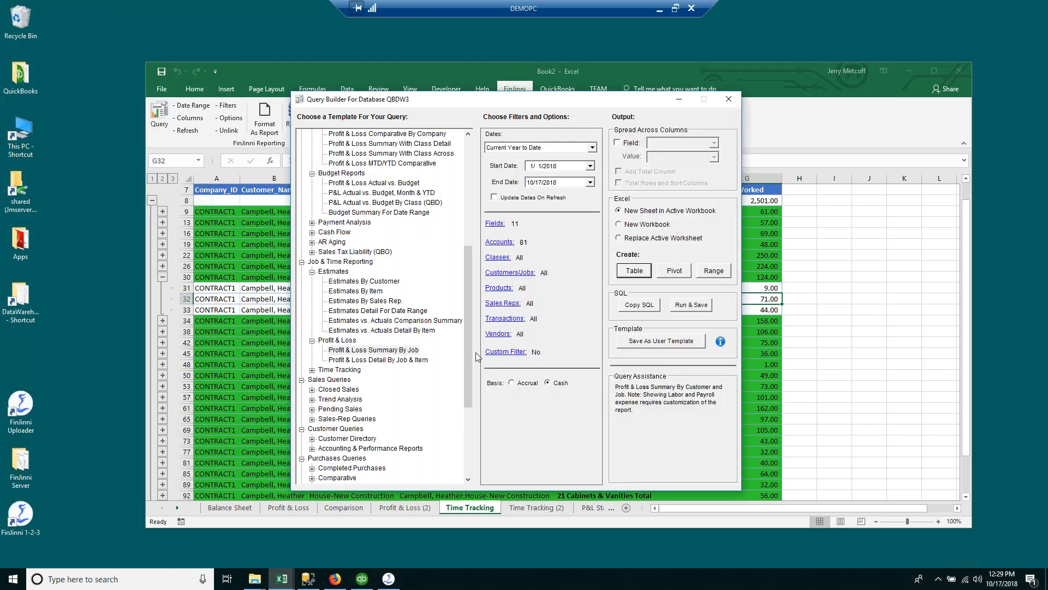
{"action": "left_click_drag", "start_coordinate": [470, 357], "coordinate": [474, 218]}
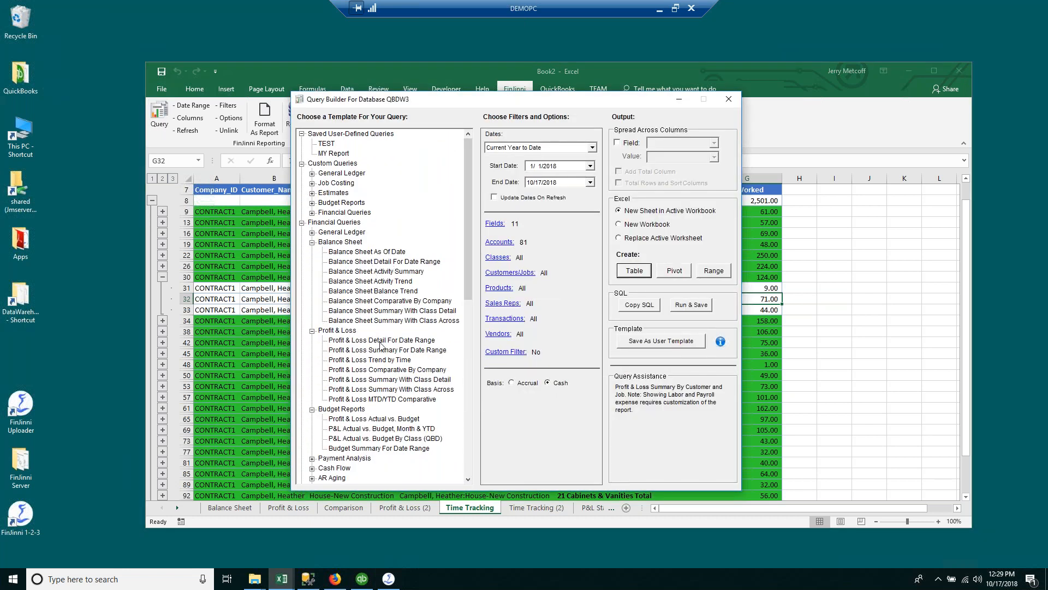
{"action": "scroll", "coordinate": [343, 299], "scroll_direction": "down", "scroll_amount": 4}
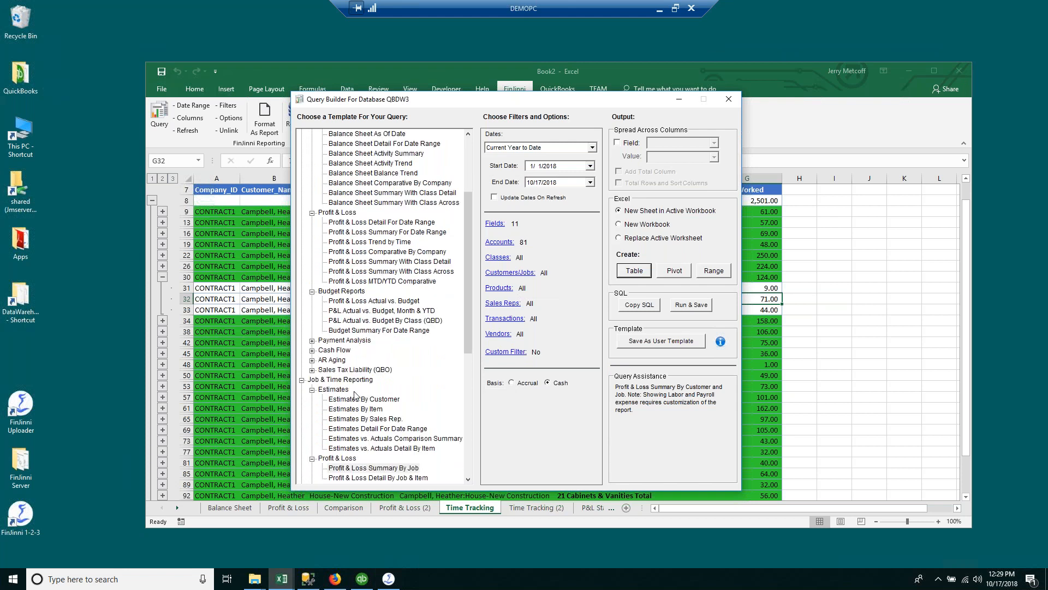
{"action": "scroll", "coordinate": [355, 394], "scroll_direction": "down", "scroll_amount": 1}
{"action": "scroll", "coordinate": [354, 390], "scroll_direction": "up", "scroll_amount": 5}
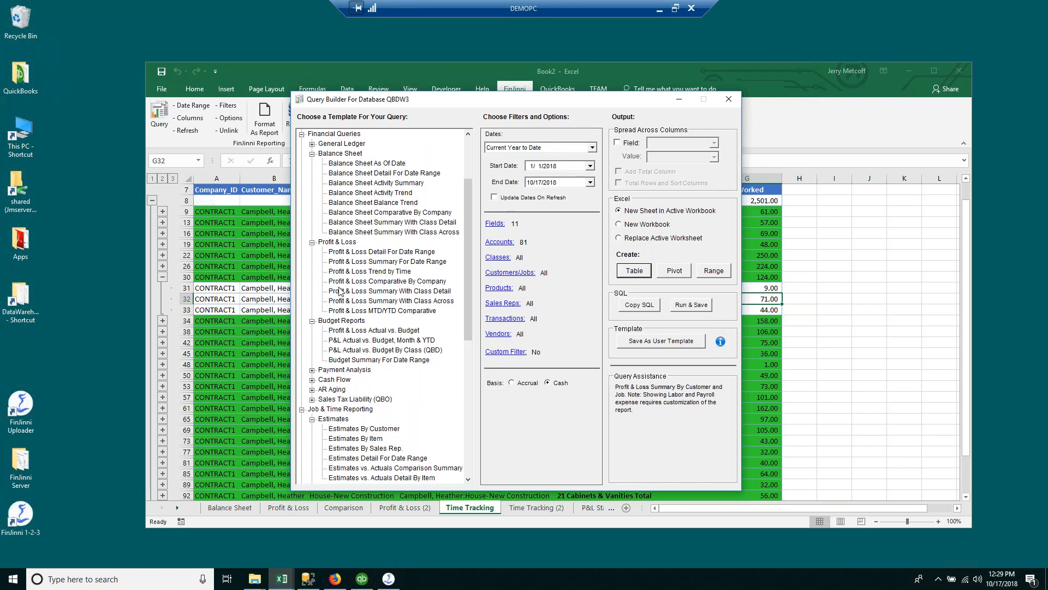
Step: Run the Custom Queries > Job Costing WIP Summary Report as a table, dismissing the no-results error
{"action": "left_click", "coordinate": [323, 164]}
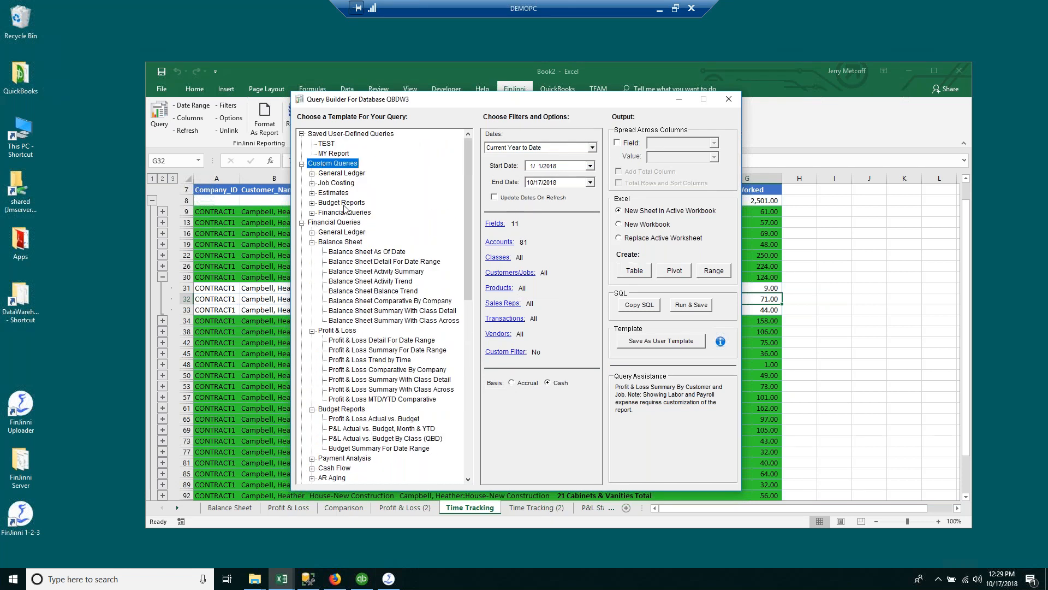
{"action": "left_click", "coordinate": [302, 222]}
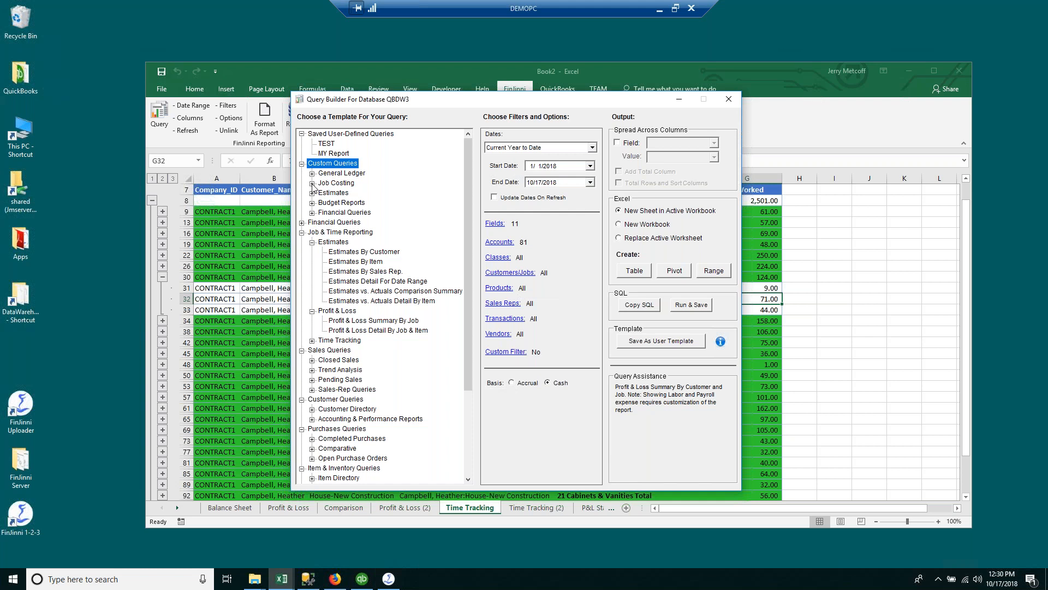
{"action": "left_click", "coordinate": [314, 213]}
{"action": "left_click", "coordinate": [313, 183]}
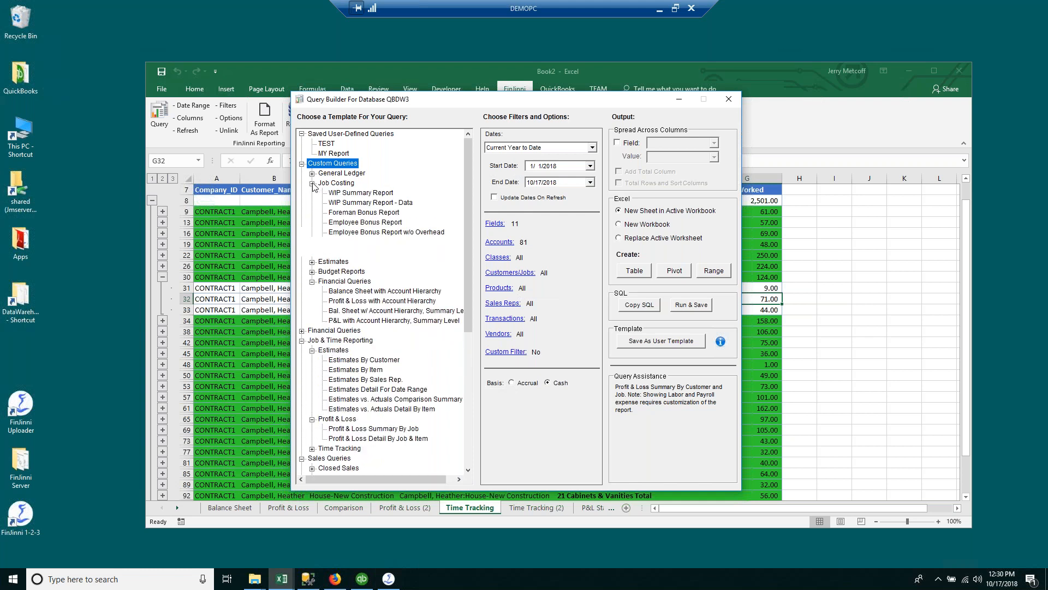
{"action": "left_click", "coordinate": [353, 195]}
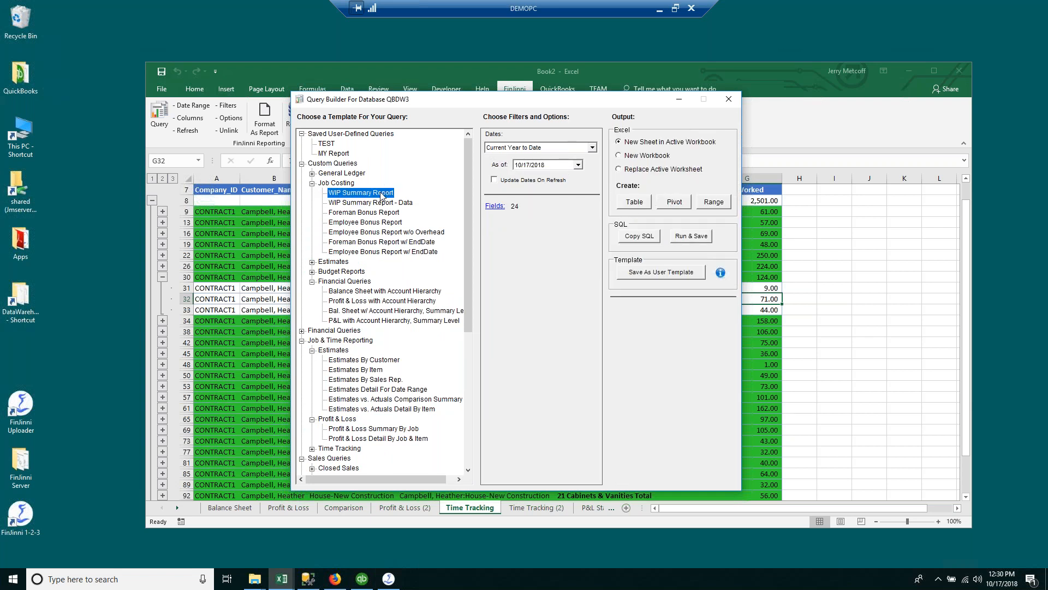
{"action": "left_click", "coordinate": [643, 206]}
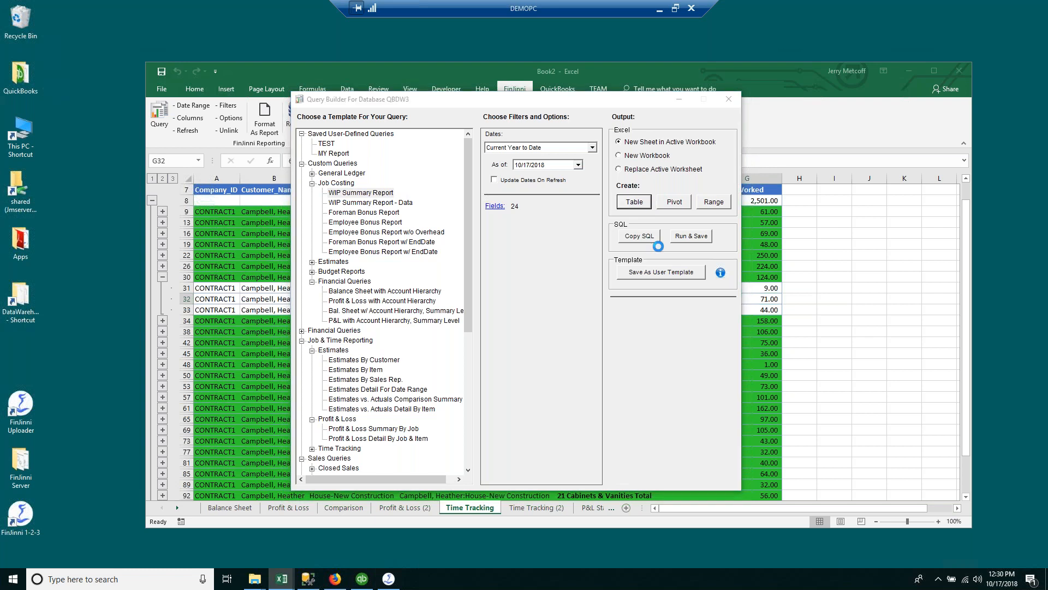
{"action": "left_click", "coordinate": [608, 330]}
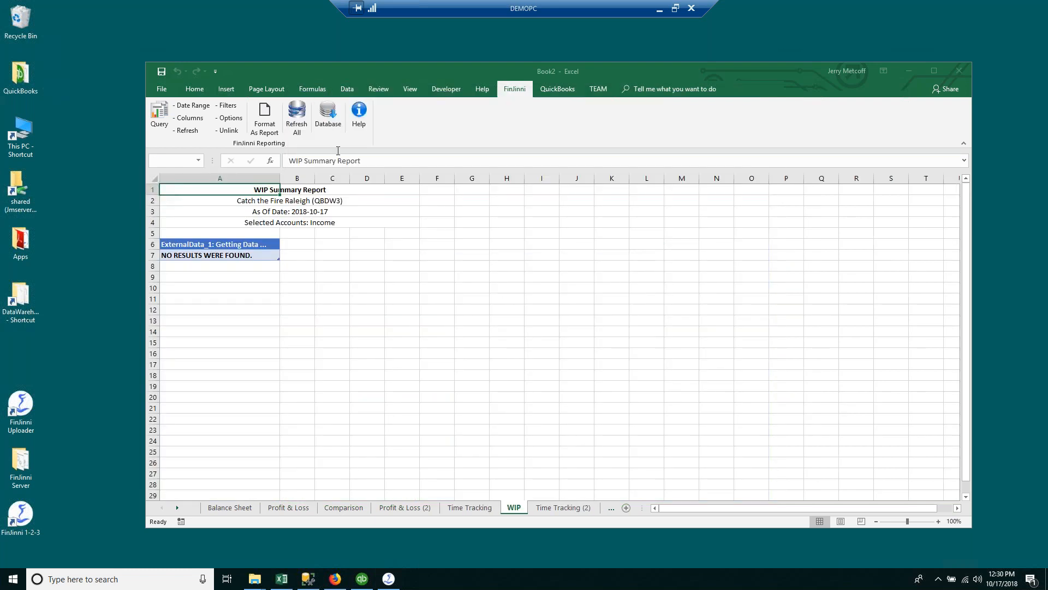
Step: Rerun the WIP Summary Report on QBTEST2 into WIP (2) and bring up its Fields column list
{"action": "left_click", "coordinate": [161, 116]}
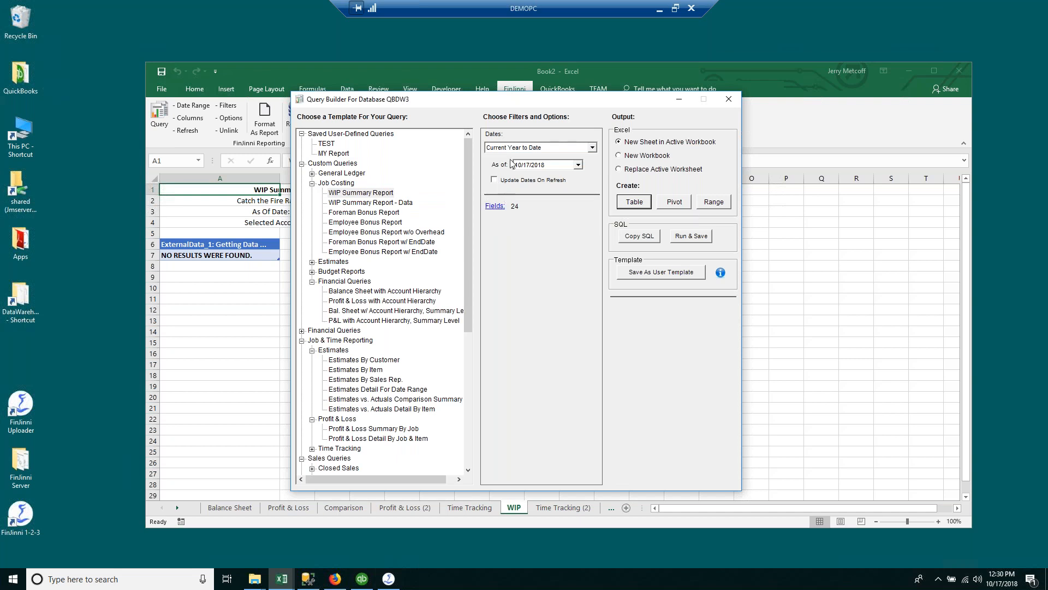
{"action": "left_click", "coordinate": [728, 101]}
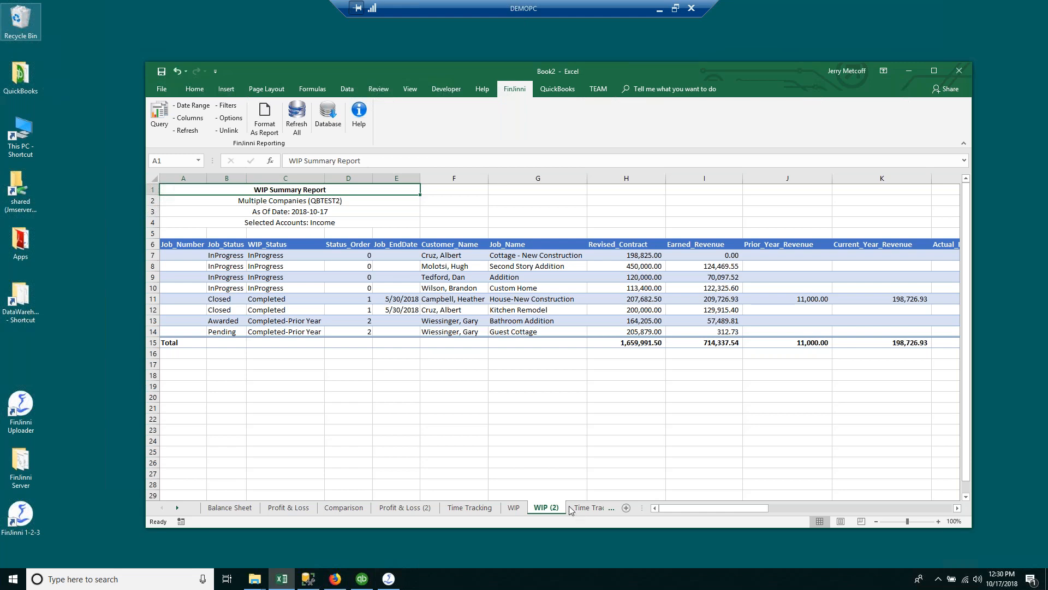
{"action": "left_click", "coordinate": [159, 124]}
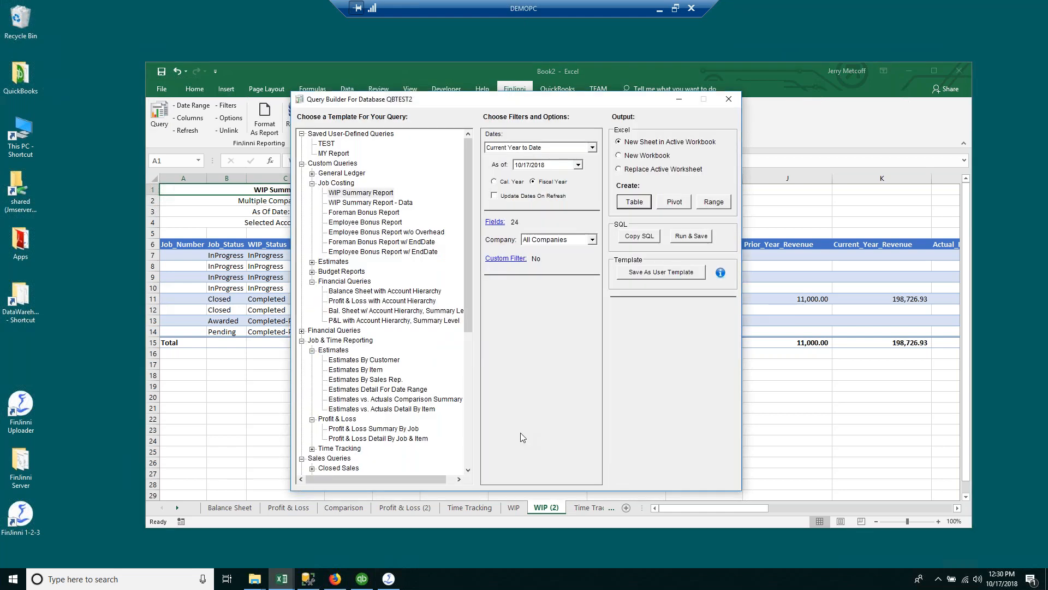
{"action": "left_click", "coordinate": [494, 221]}
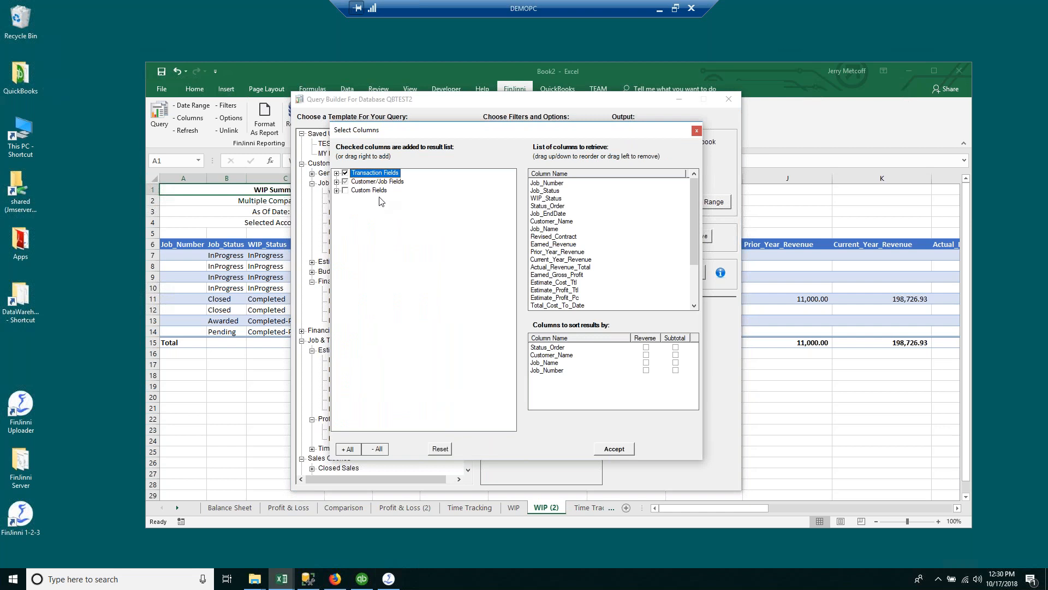
Step: Expand and review the Custom Fields group in Select Columns, then close it without changes
{"action": "left_click", "coordinate": [336, 190]}
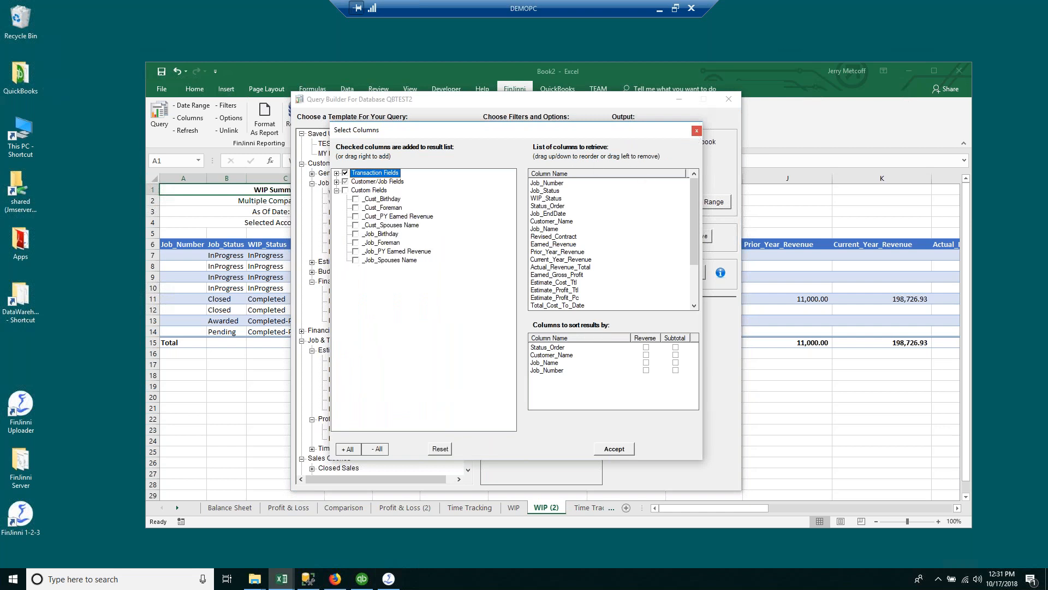
{"action": "left_click", "coordinate": [367, 191]}
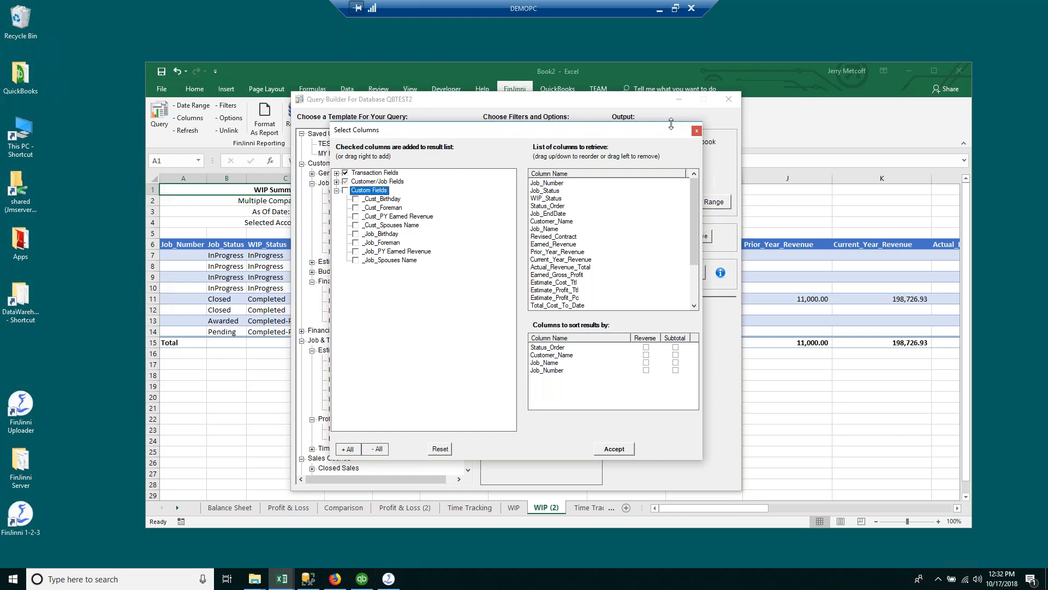
{"action": "left_click", "coordinate": [696, 131]}
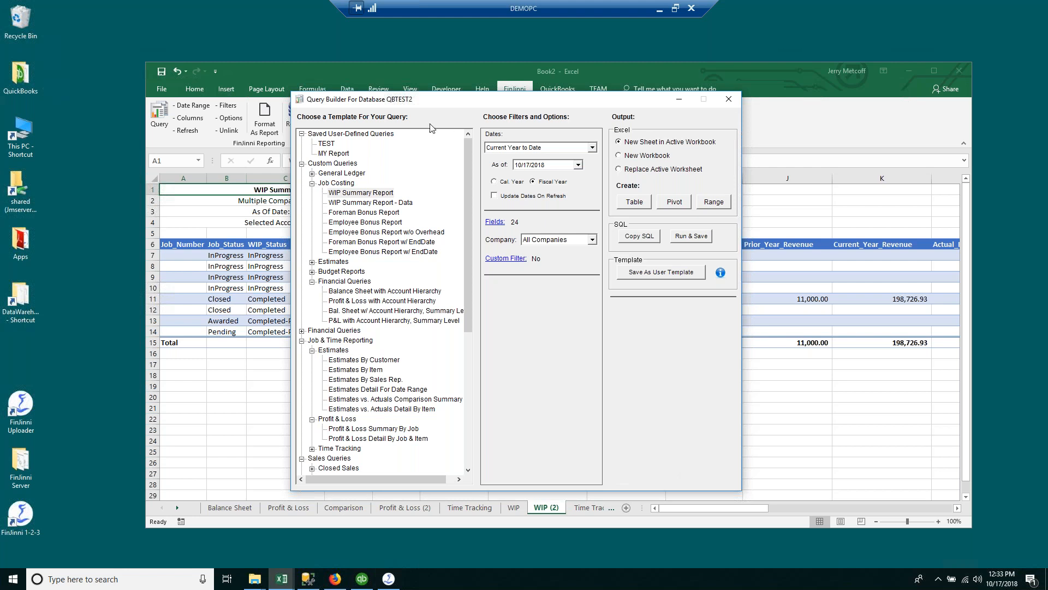
Step: Output the WIP Summary Report as a table on a new sheet and select its job status cells
{"action": "left_click", "coordinate": [343, 194]}
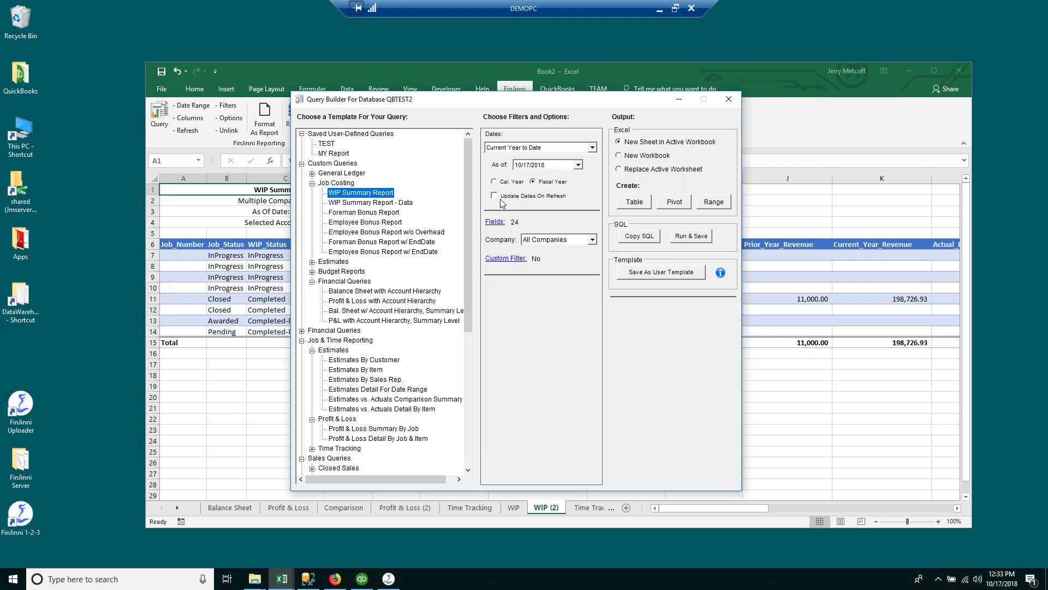
{"action": "left_click", "coordinate": [634, 202]}
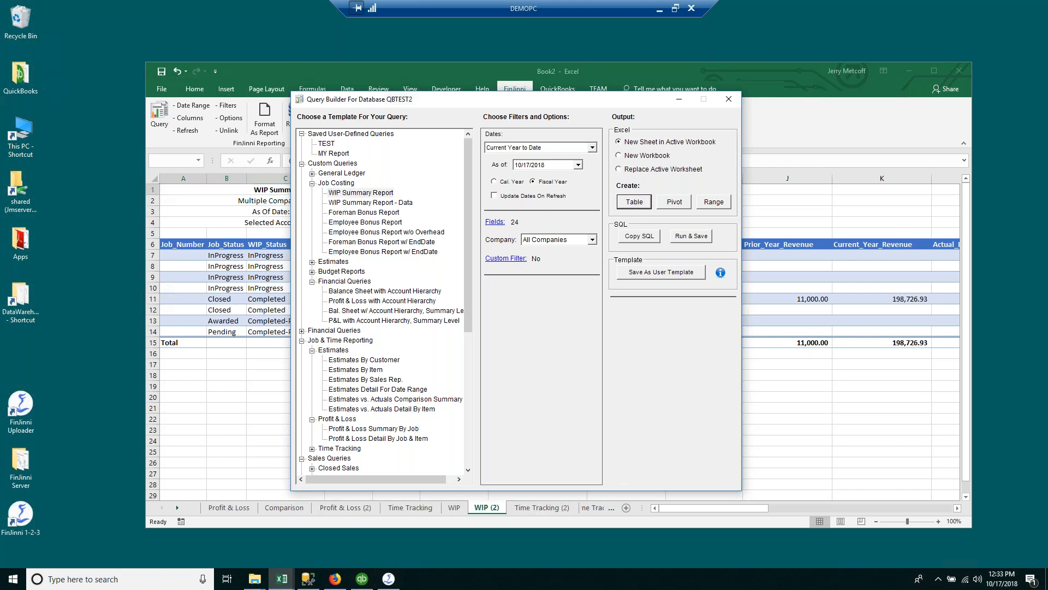
{"action": "left_click_drag", "start_coordinate": [226, 244], "coordinate": [233, 309]}
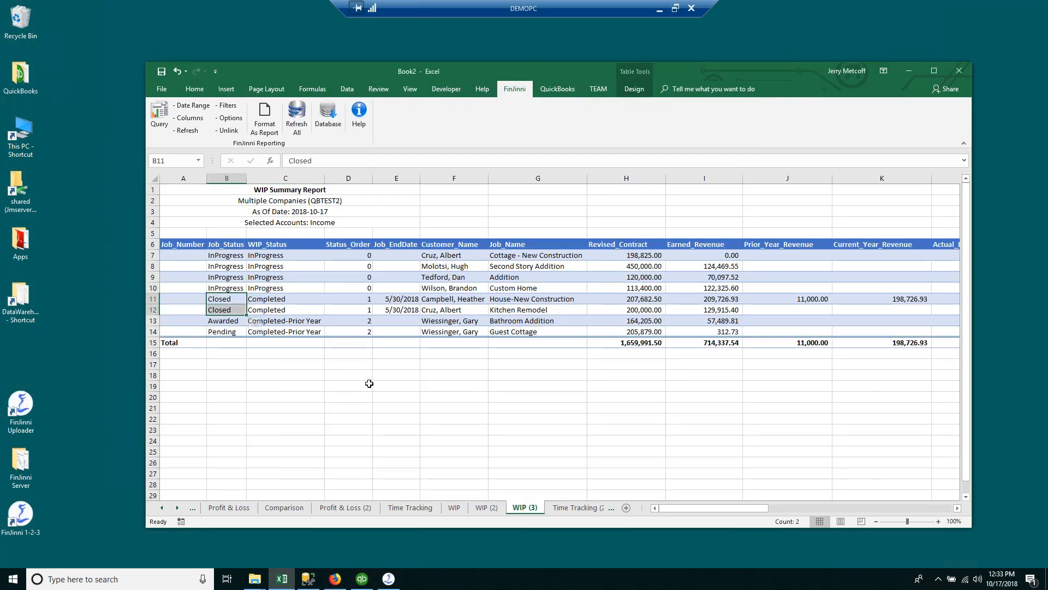
{"action": "left_click", "coordinate": [227, 322]}
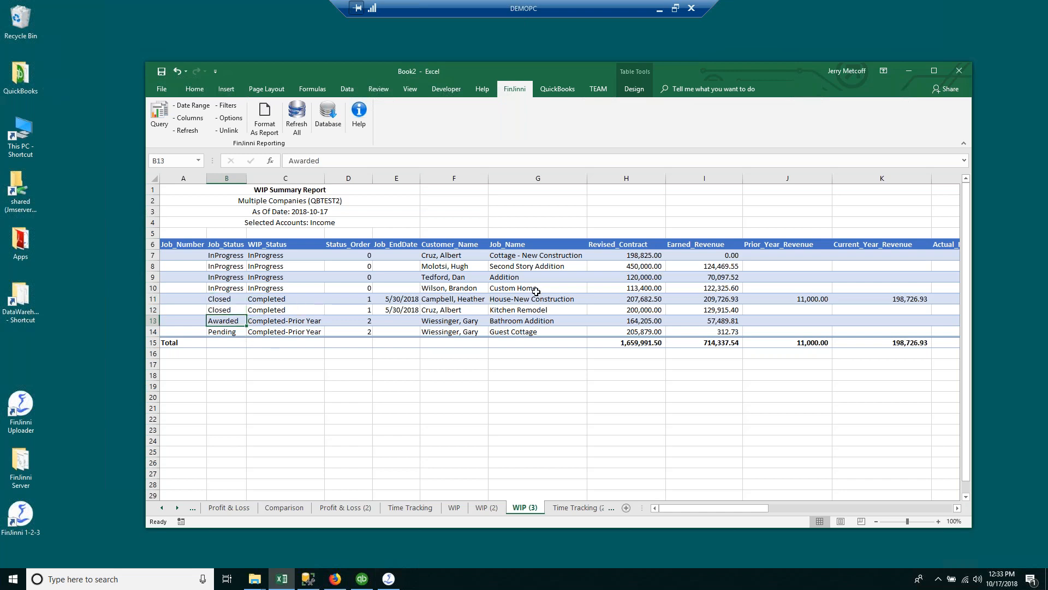
Step: Inspect the revised contract, earned revenue and actual revenue totals in row 8
{"action": "left_click_drag", "start_coordinate": [697, 507], "coordinate": [721, 509]}
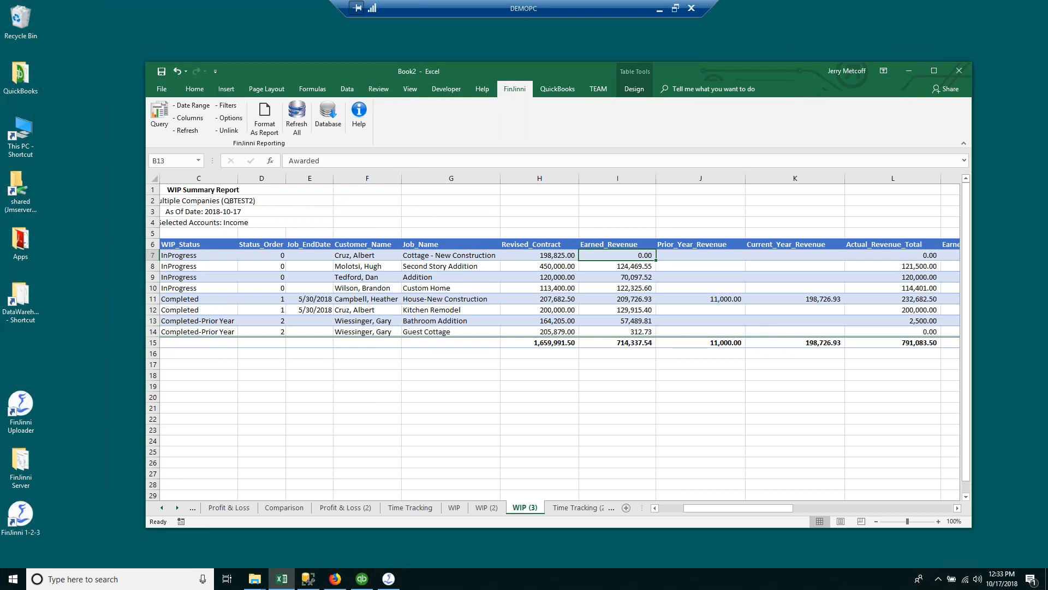
{"action": "left_click", "coordinate": [560, 266]}
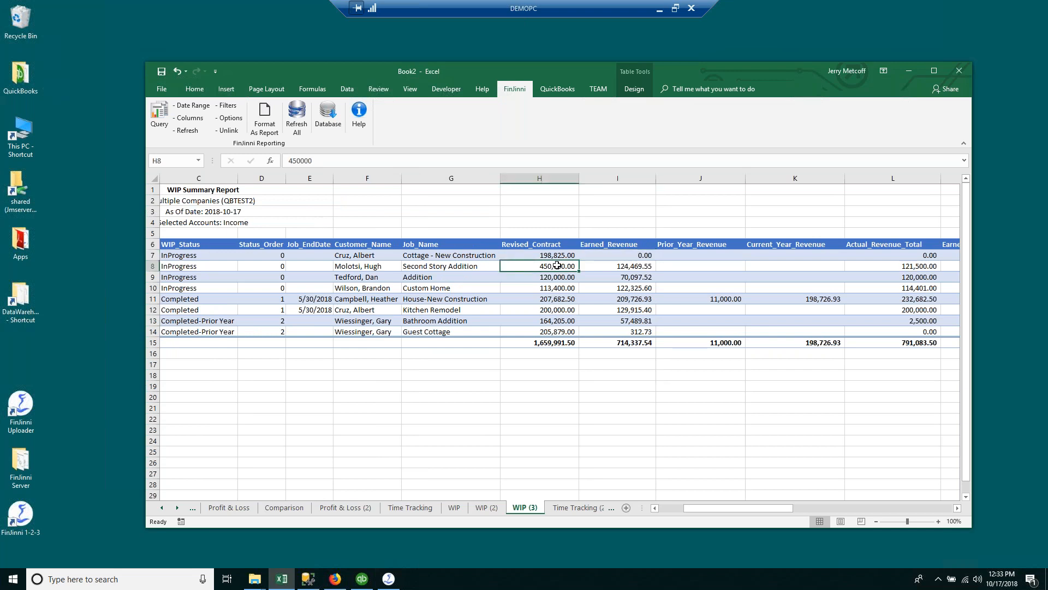
{"action": "left_click", "coordinate": [617, 268]}
{"action": "left_click", "coordinate": [887, 267]}
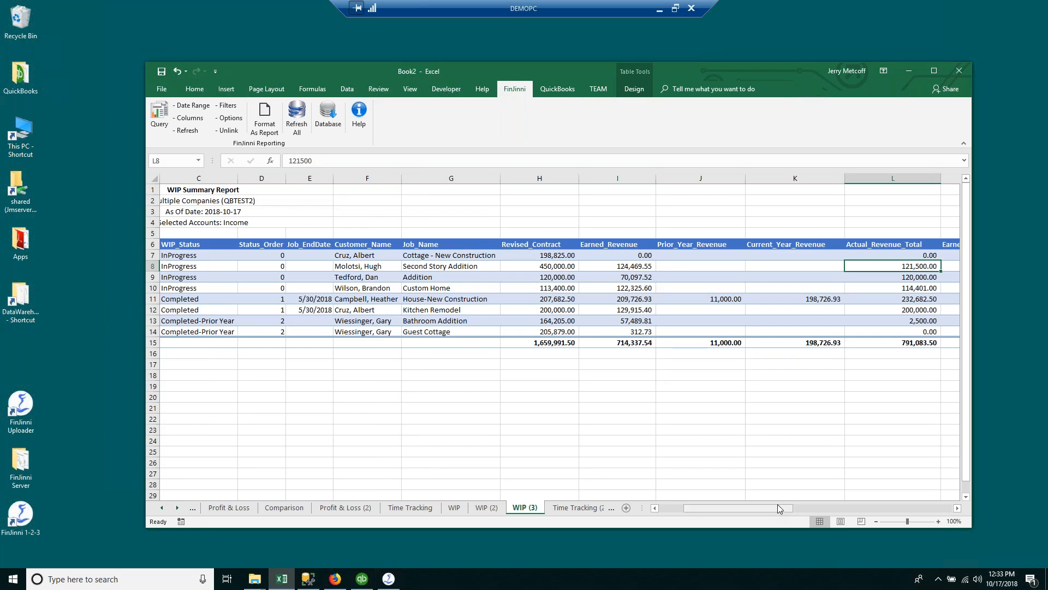
{"action": "left_click_drag", "start_coordinate": [774, 507], "coordinate": [831, 505]}
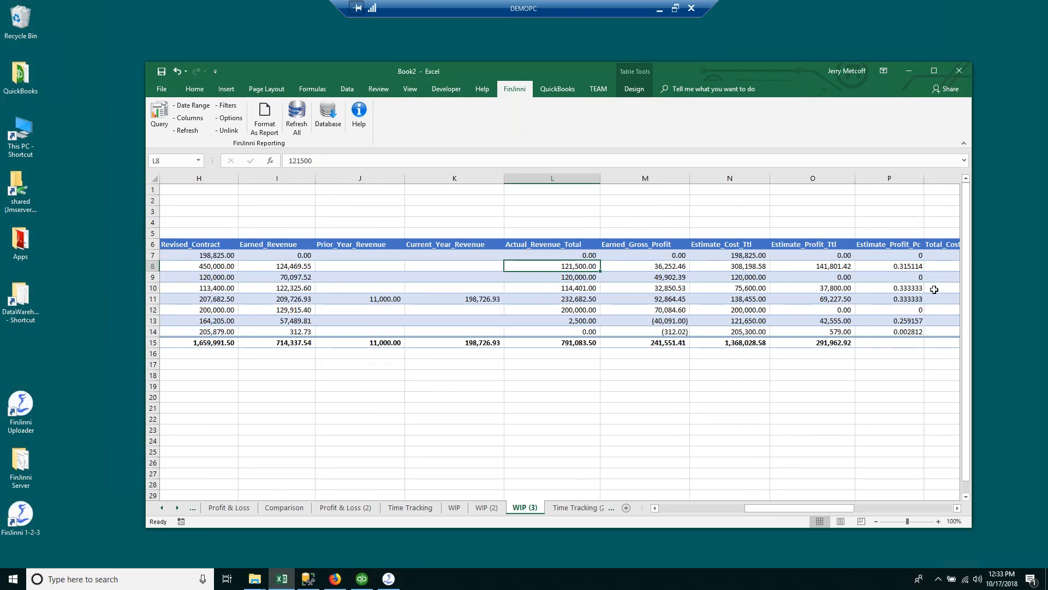
{"action": "left_click_drag", "start_coordinate": [780, 507], "coordinate": [670, 504]}
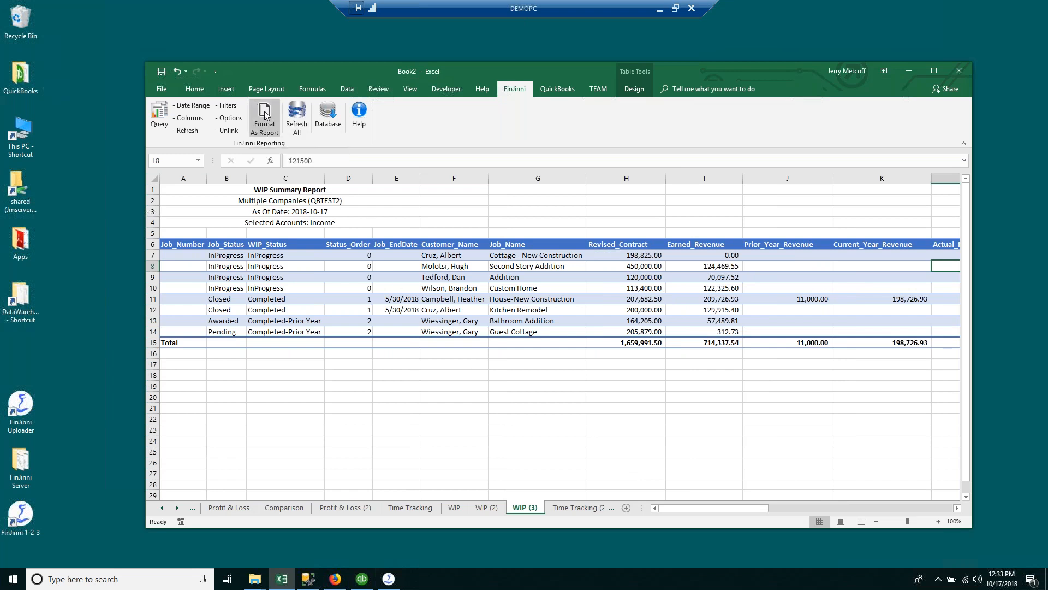
Step: Turn the WIP data into a formatted report and review the In Progress and Completed job groups
{"action": "left_click", "coordinate": [266, 115]}
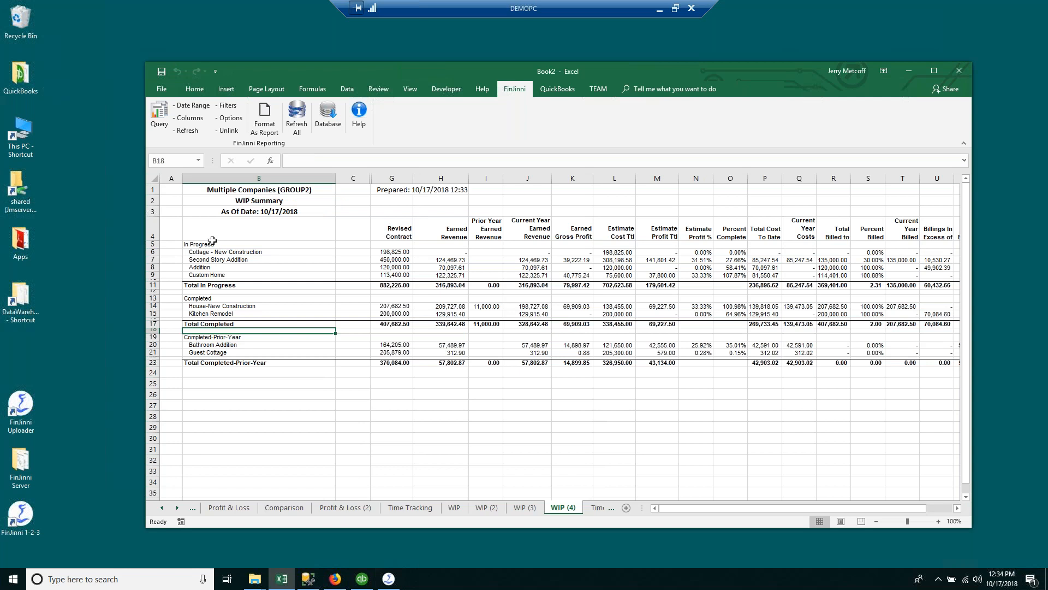
{"action": "left_click_drag", "start_coordinate": [198, 285], "coordinate": [200, 244]}
{"action": "left_click", "coordinate": [202, 297]}
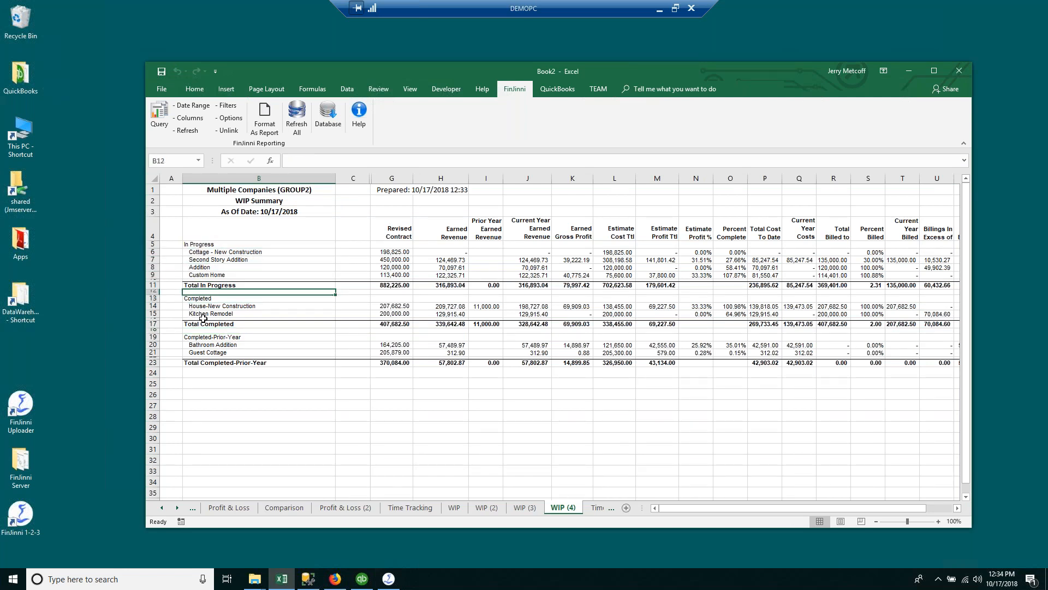
{"action": "left_click_drag", "start_coordinate": [234, 373], "coordinate": [234, 337]}
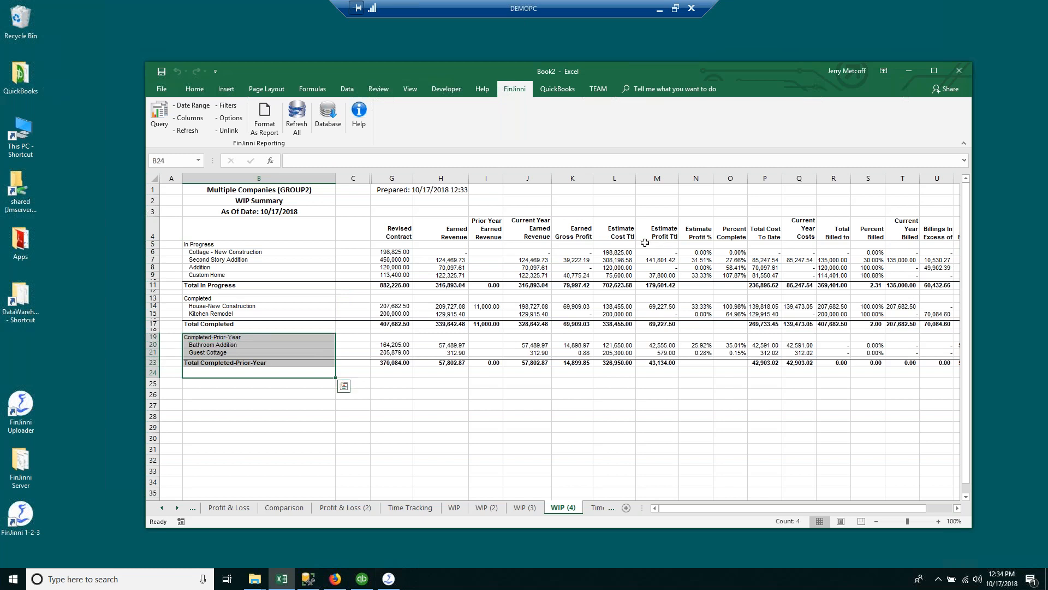
Step: Review the Earned Revenue, Estimate Profit % and Total Cost To Date headers, then open Database selection
{"action": "left_click", "coordinate": [533, 235]}
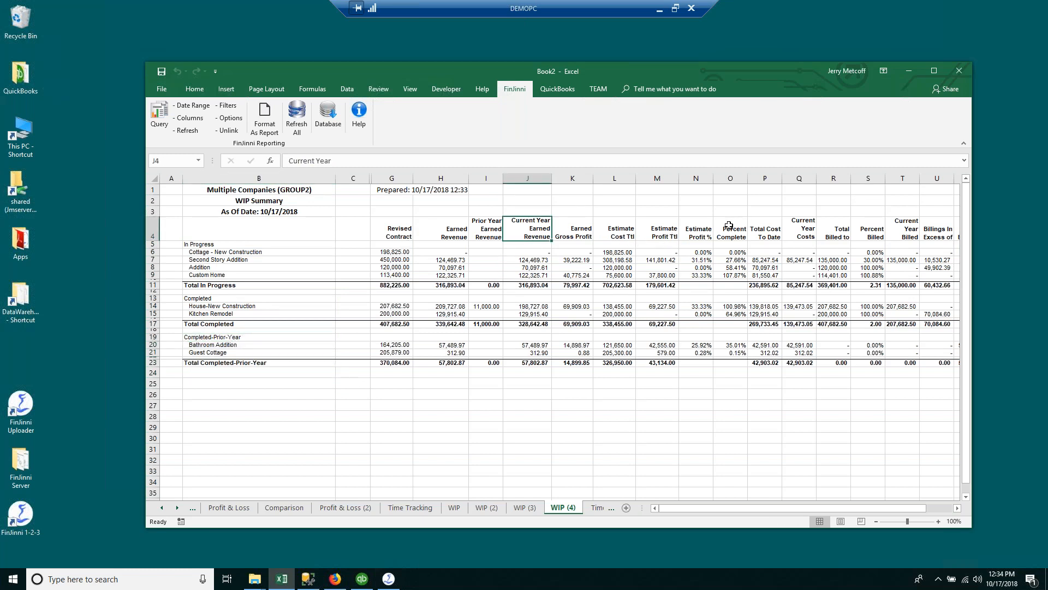
{"action": "left_click", "coordinate": [708, 227]}
{"action": "left_click", "coordinate": [753, 225]}
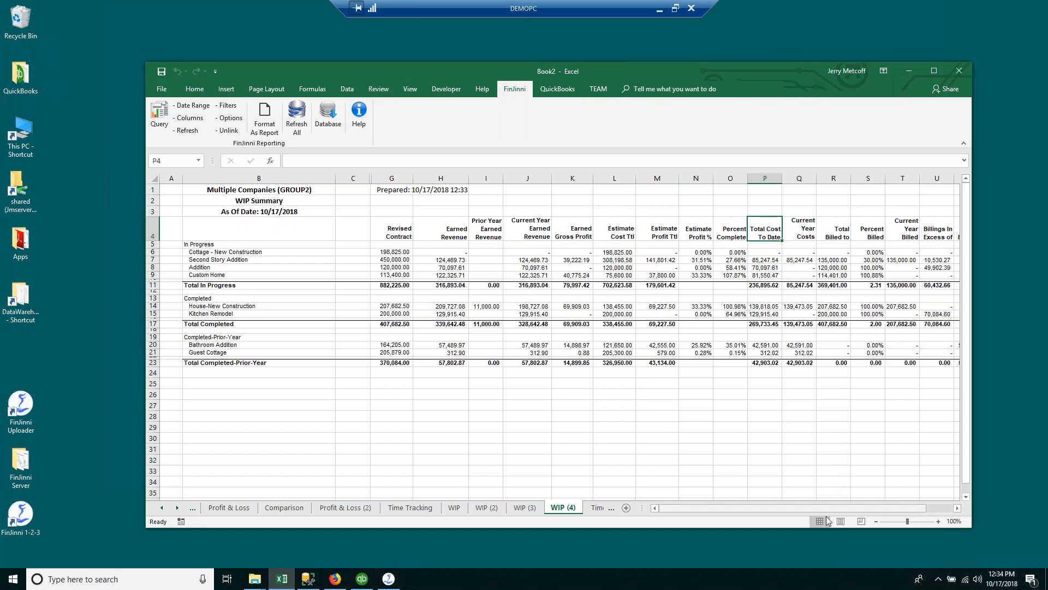
{"action": "left_click_drag", "start_coordinate": [832, 510], "coordinate": [775, 512]}
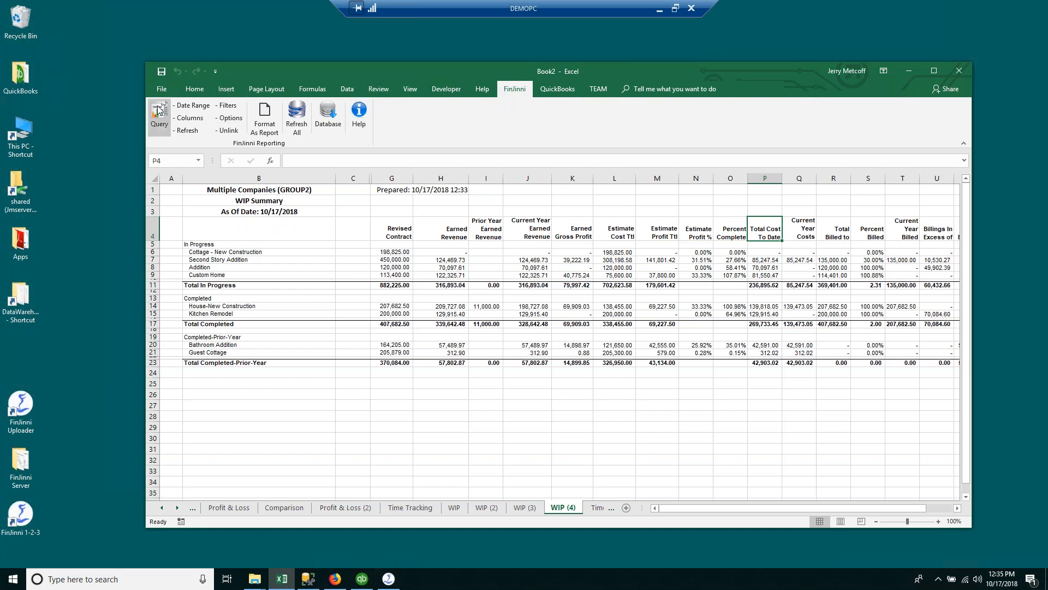
{"action": "left_click", "coordinate": [328, 113]}
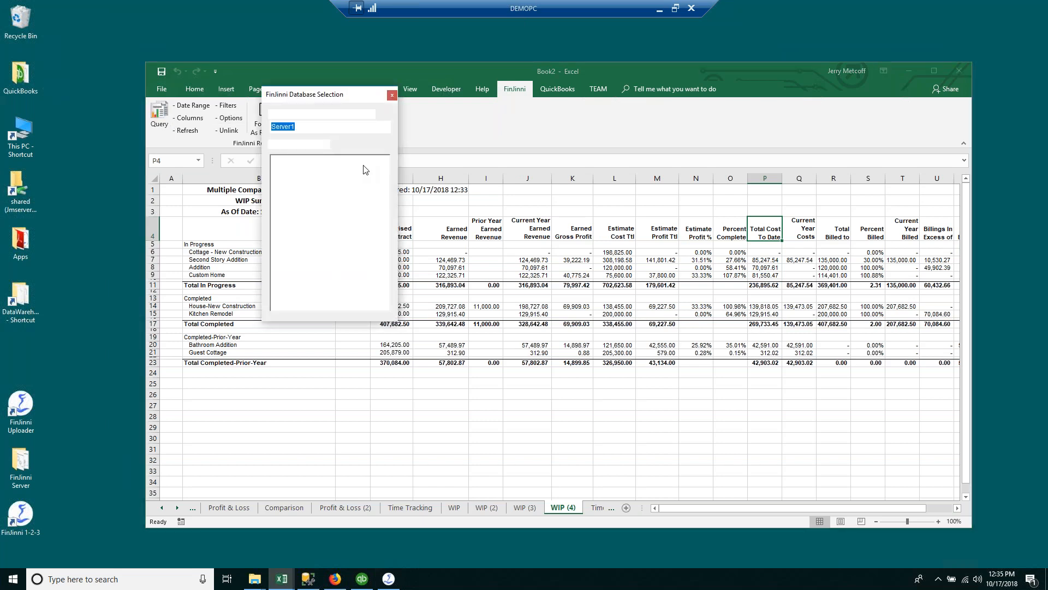
Step: Switch the server to .\SQLEXPRESS, connect to FarmCoDB, and open the Query Builder
{"action": "left_click", "coordinate": [385, 127]}
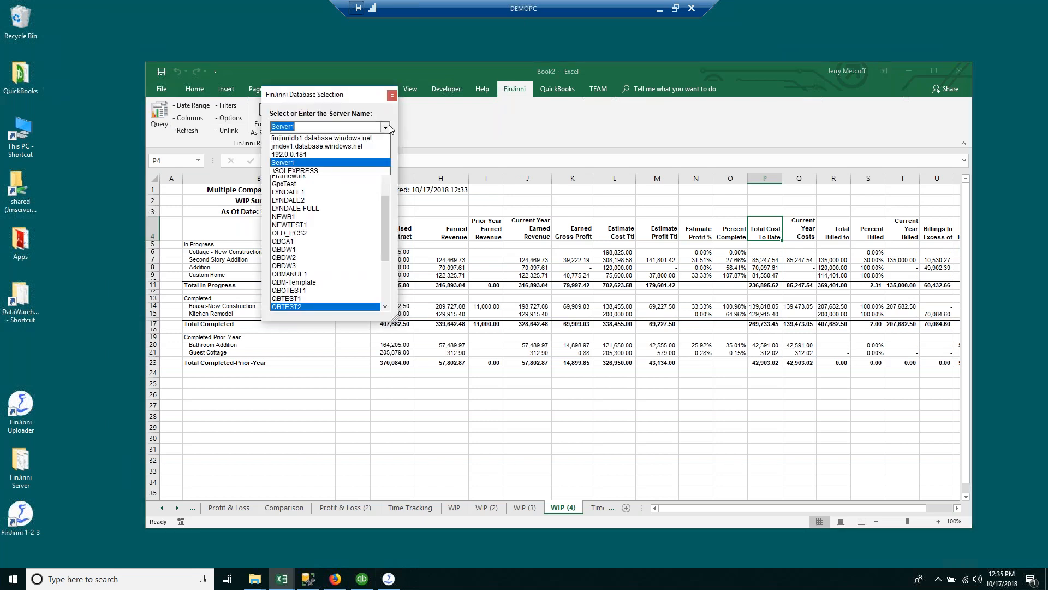
{"action": "left_click", "coordinate": [305, 170]}
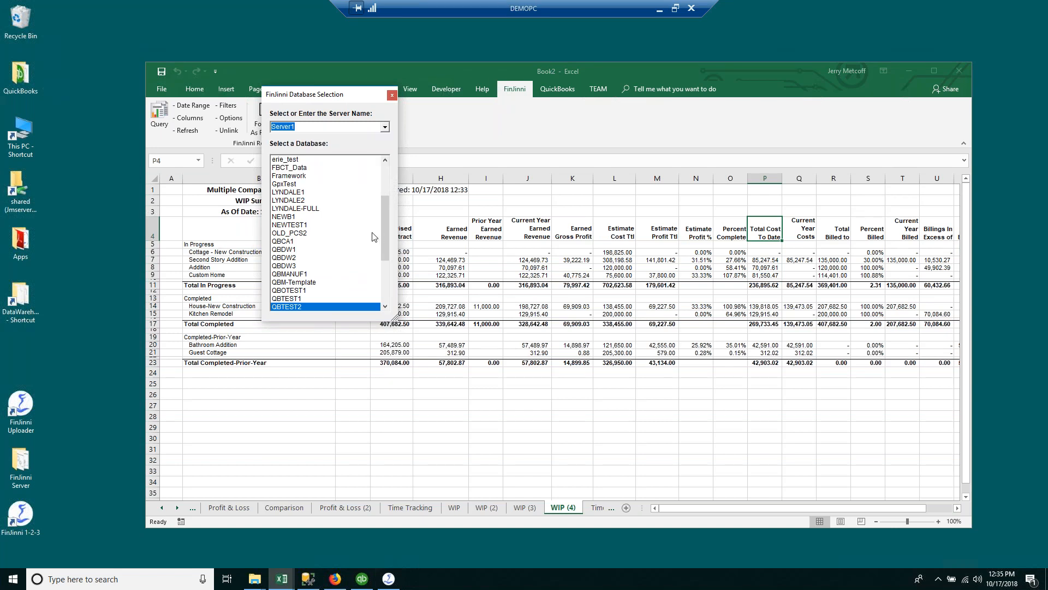
{"action": "double_click", "coordinate": [296, 160]}
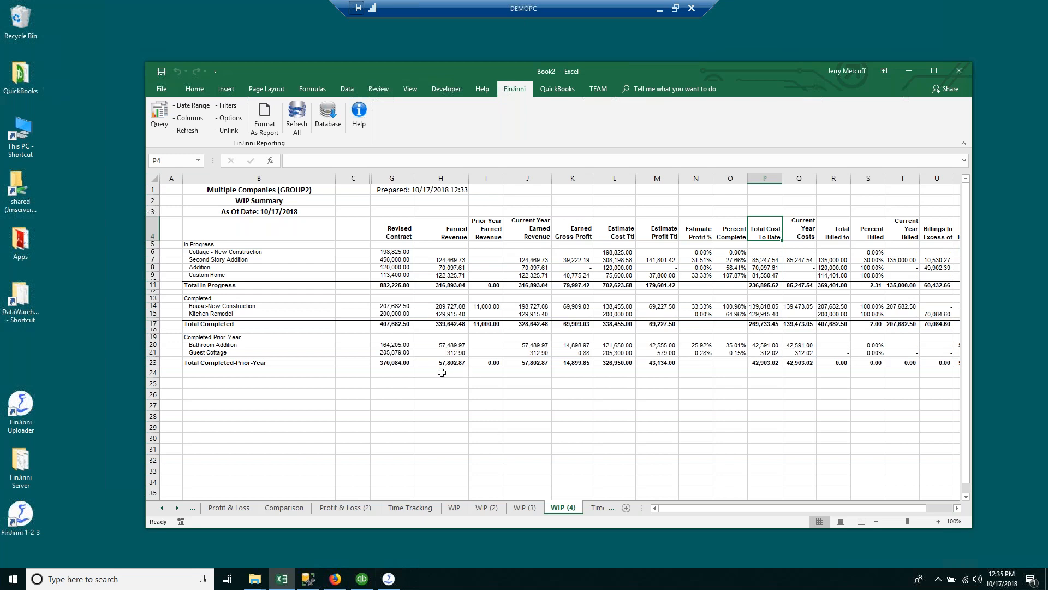
{"action": "left_click", "coordinate": [160, 114]}
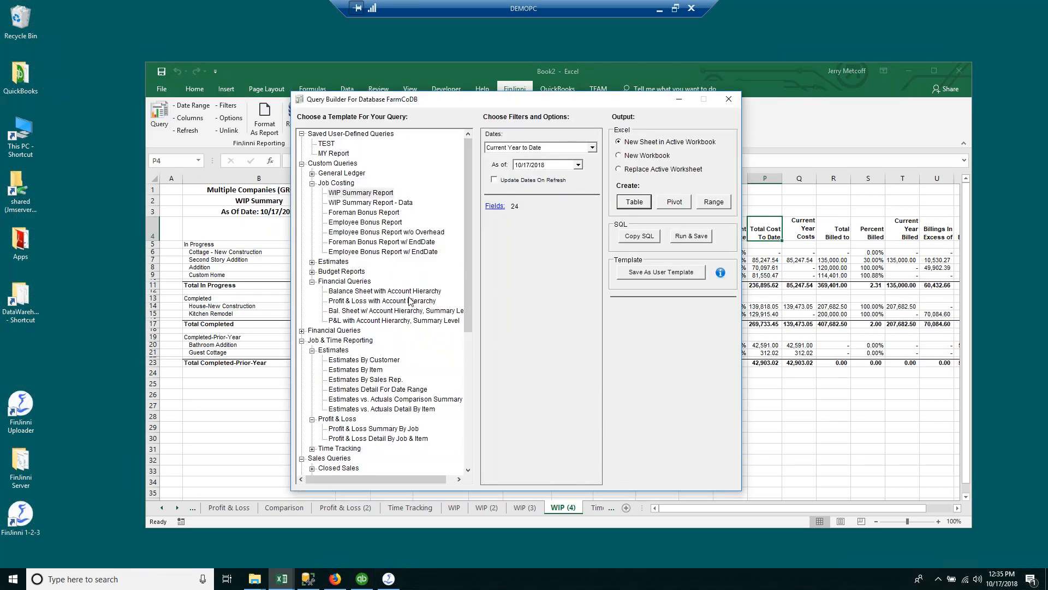
Step: Collapse the custom Financial Queries, Custom Queries and Job & Time Reporting template groups
{"action": "left_click_drag", "start_coordinate": [464, 300], "coordinate": [460, 388]}
{"action": "scroll", "coordinate": [460, 388], "scroll_direction": "down", "scroll_amount": 2}
{"action": "scroll", "coordinate": [344, 314], "scroll_direction": "up", "scroll_amount": 4}
{"action": "scroll", "coordinate": [326, 224], "scroll_direction": "up", "scroll_amount": 2}
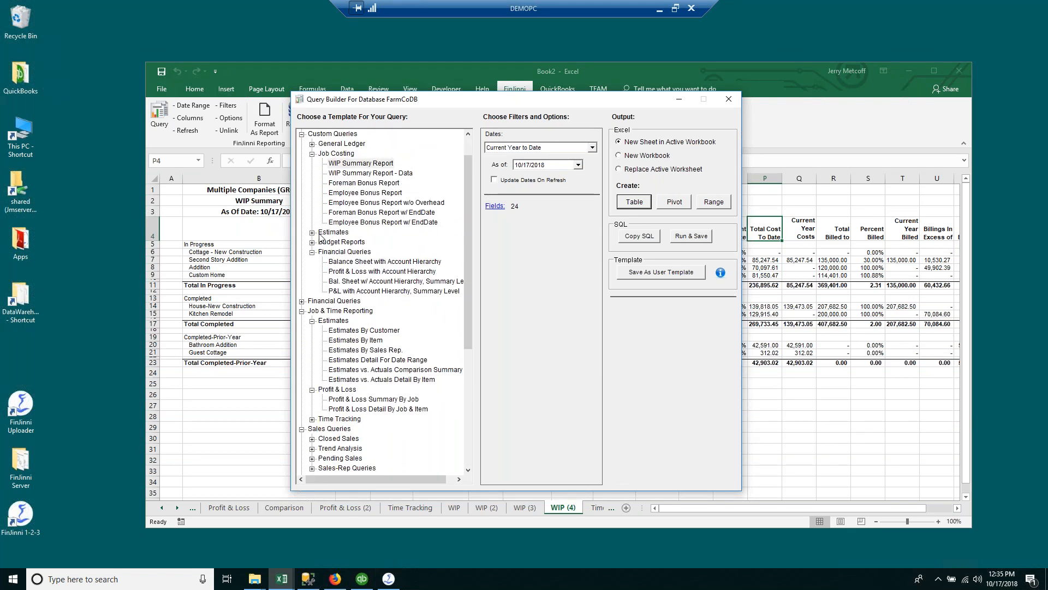
{"action": "left_click", "coordinate": [312, 252]}
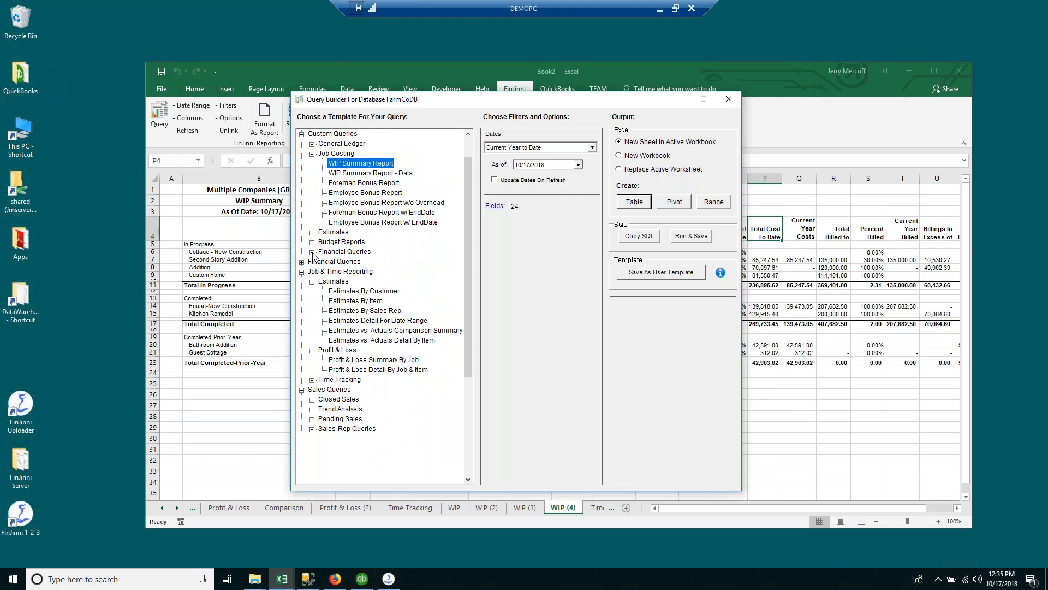
{"action": "left_click", "coordinate": [301, 133]}
{"action": "left_click", "coordinate": [301, 154]}
{"action": "scroll", "coordinate": [306, 155], "scroll_direction": "up", "scroll_amount": 1}
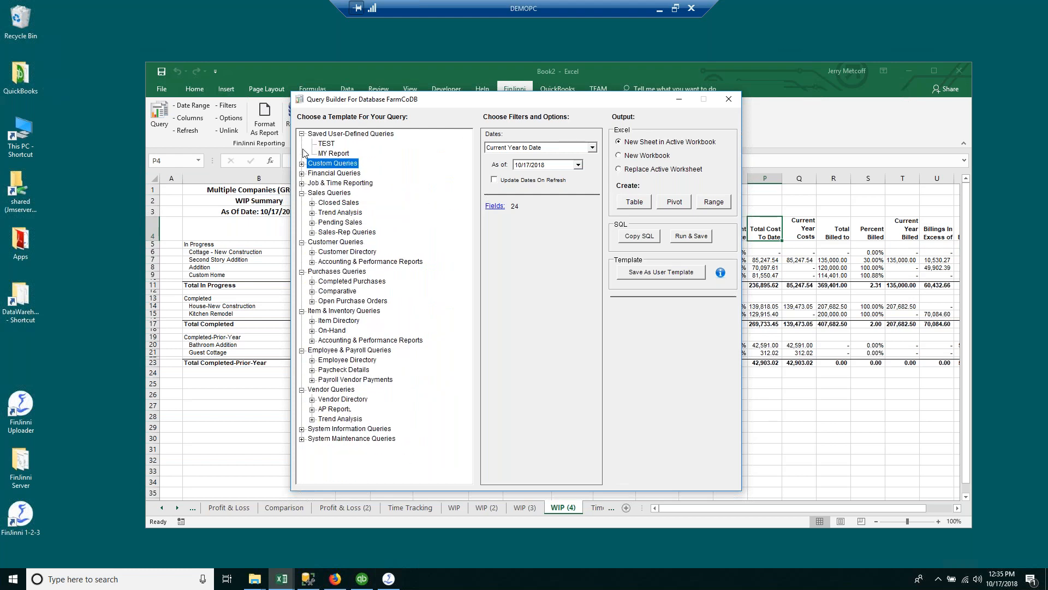
Step: Run General Ledger Detail For Date Range for All Dates as a table
{"action": "left_click", "coordinate": [302, 173]}
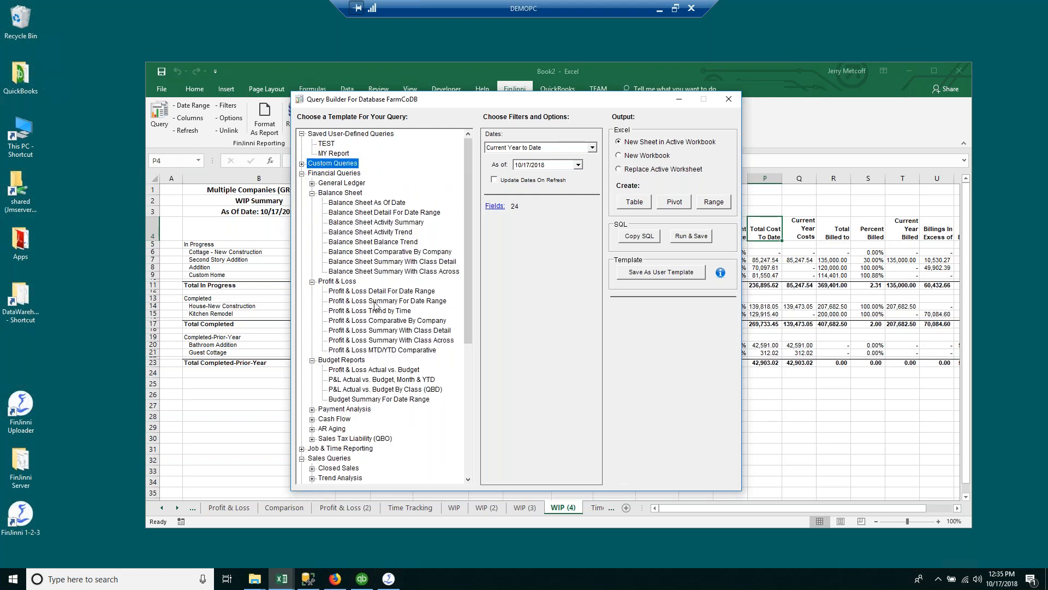
{"action": "left_click", "coordinate": [312, 184]}
{"action": "left_click", "coordinate": [361, 193]}
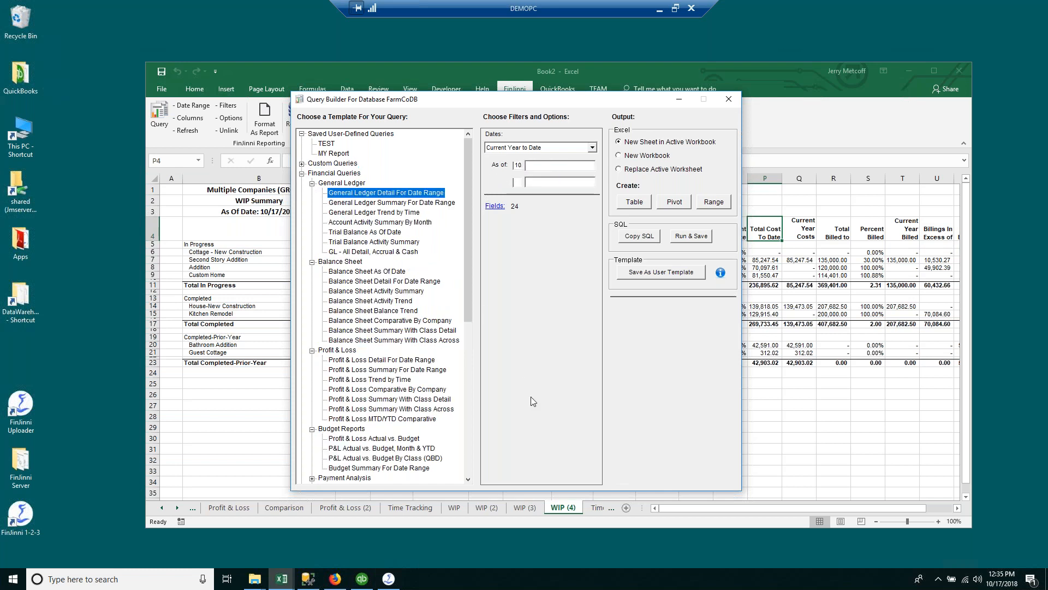
{"action": "left_click", "coordinate": [592, 148]}
{"action": "left_click_drag", "start_coordinate": [592, 182], "coordinate": [593, 164]}
{"action": "left_click", "coordinate": [555, 158]}
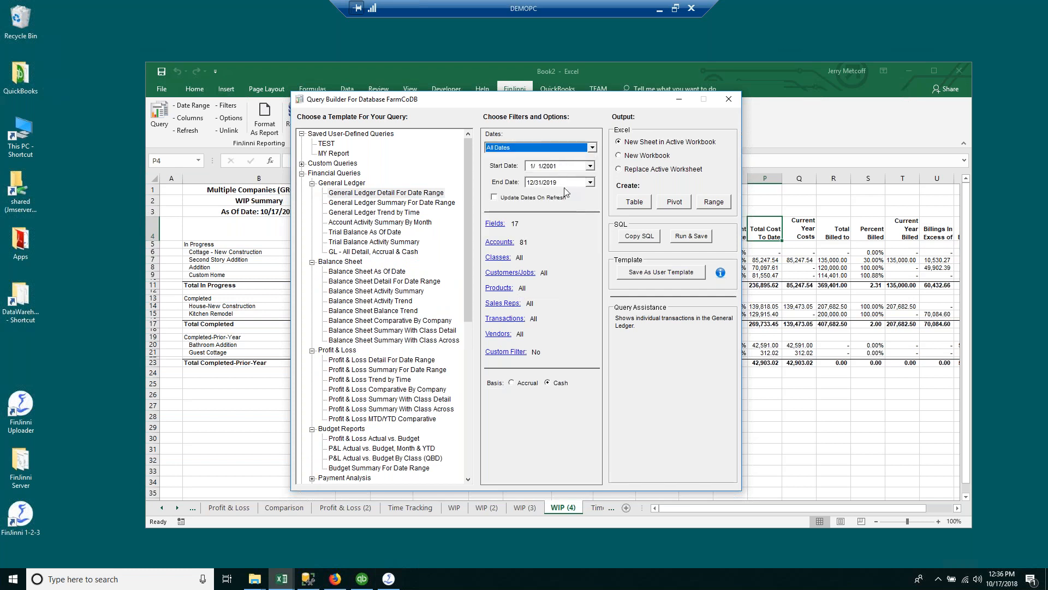
{"action": "left_click", "coordinate": [629, 202]}
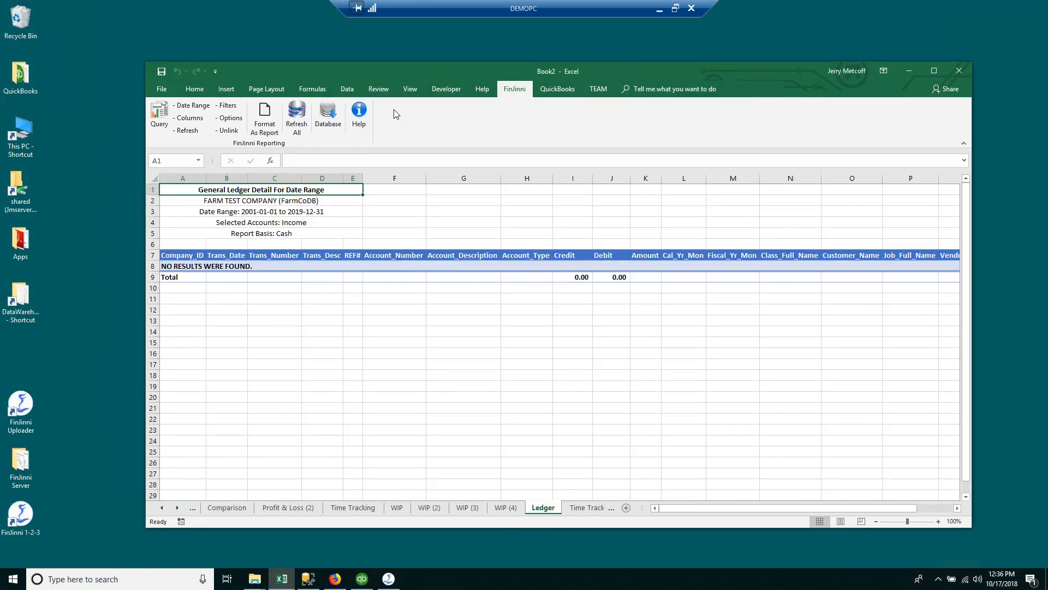
{"action": "left_click", "coordinate": [327, 113]}
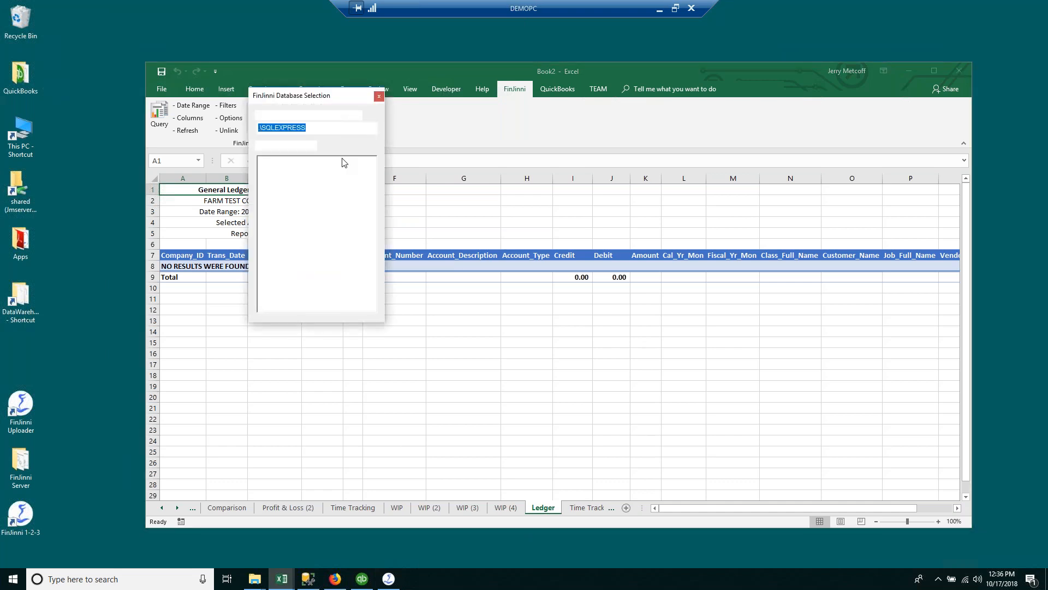
{"action": "double_click", "coordinate": [307, 162]}
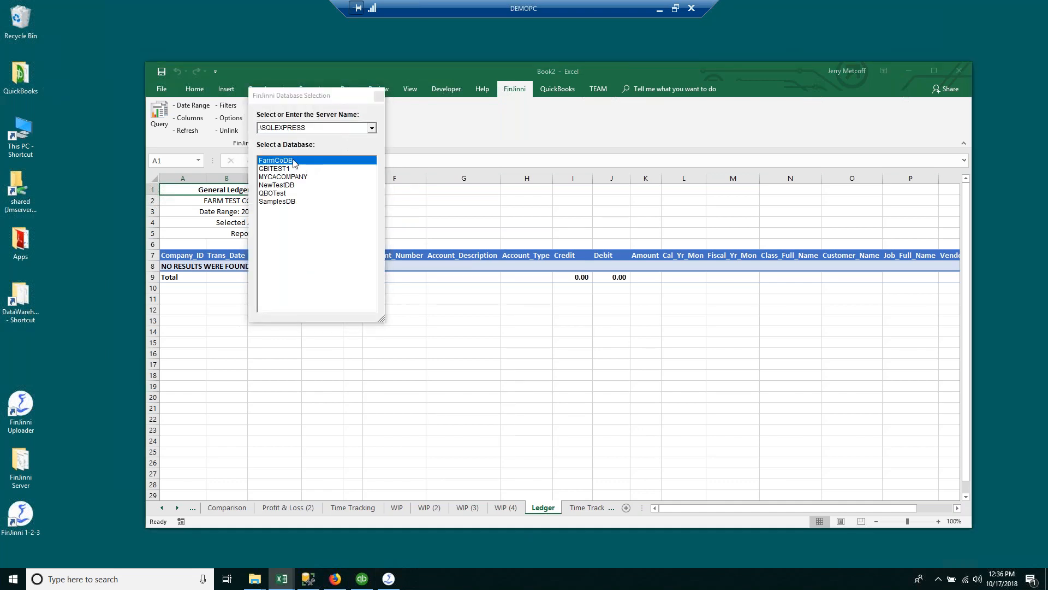
{"action": "left_click", "coordinate": [159, 115]}
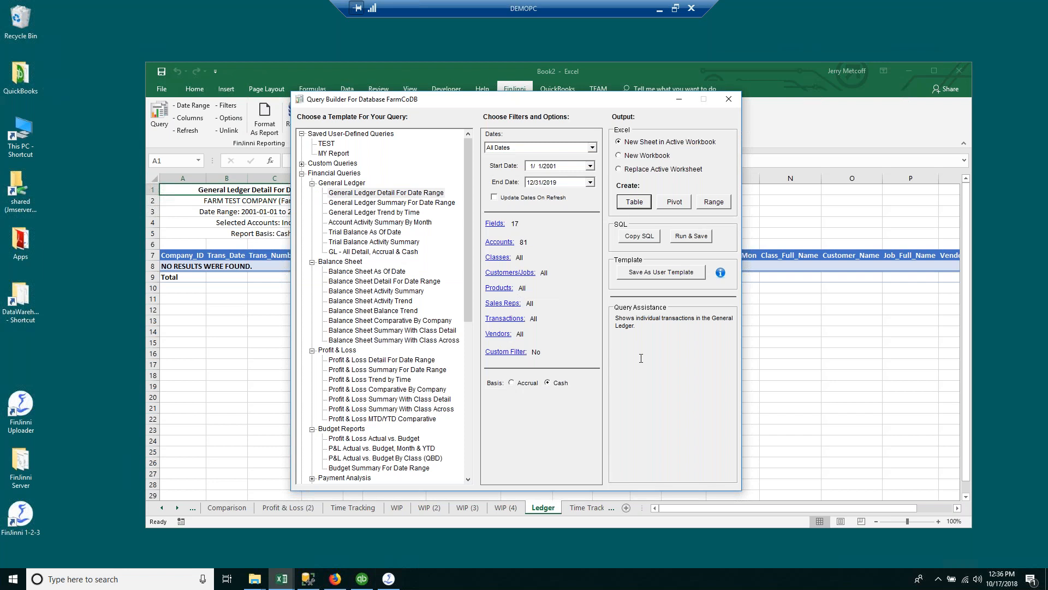
{"action": "left_click", "coordinate": [499, 242]}
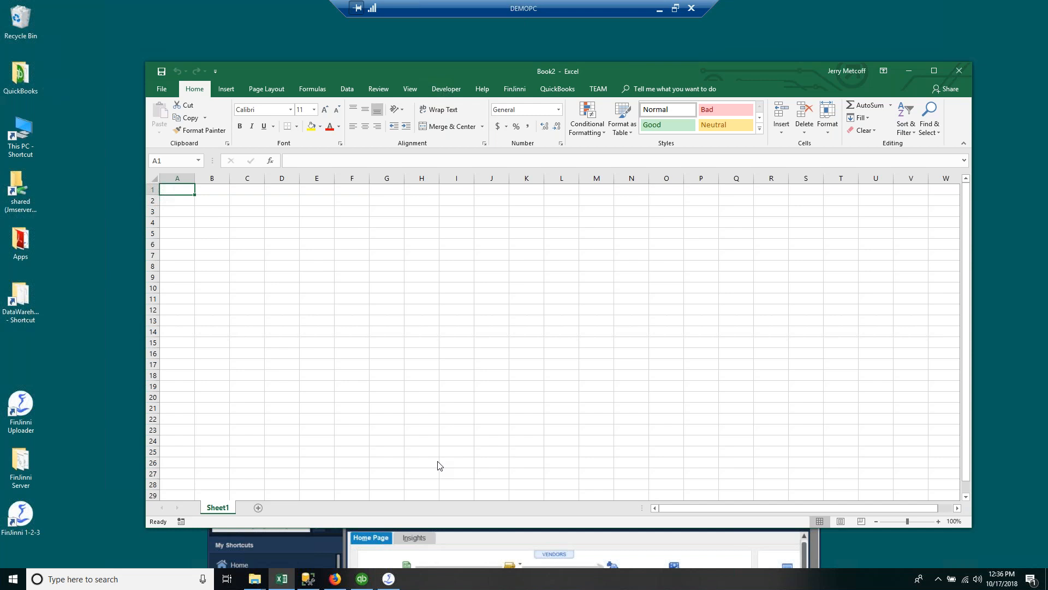
{"action": "left_click", "coordinate": [489, 331]}
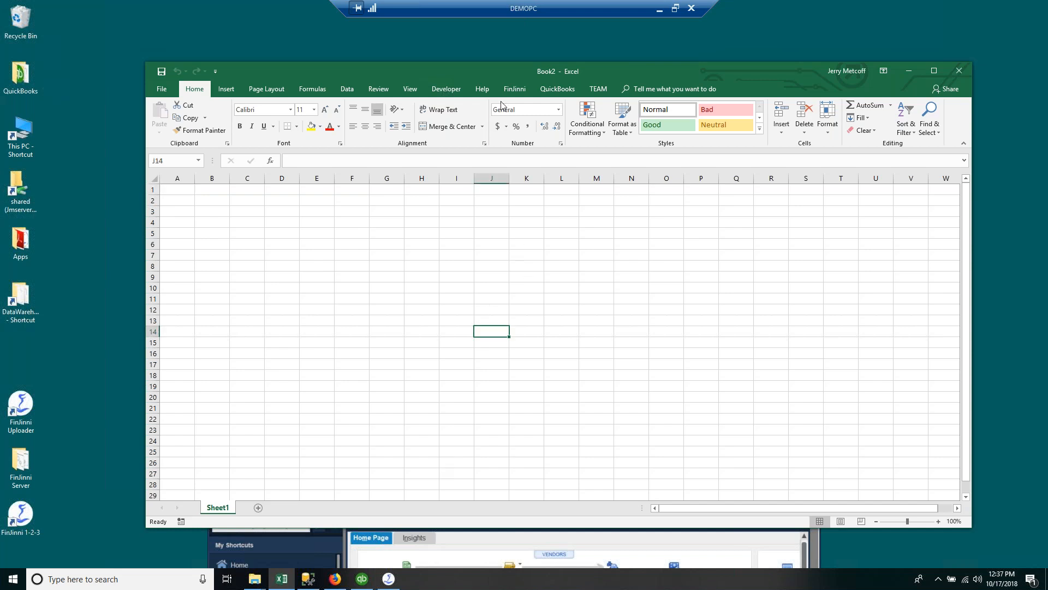
Step: Load General Ledger Detail For Date Range with All Dates (1/1/2001–12/31/2019) and run it as a table
{"action": "left_click", "coordinate": [515, 89]}
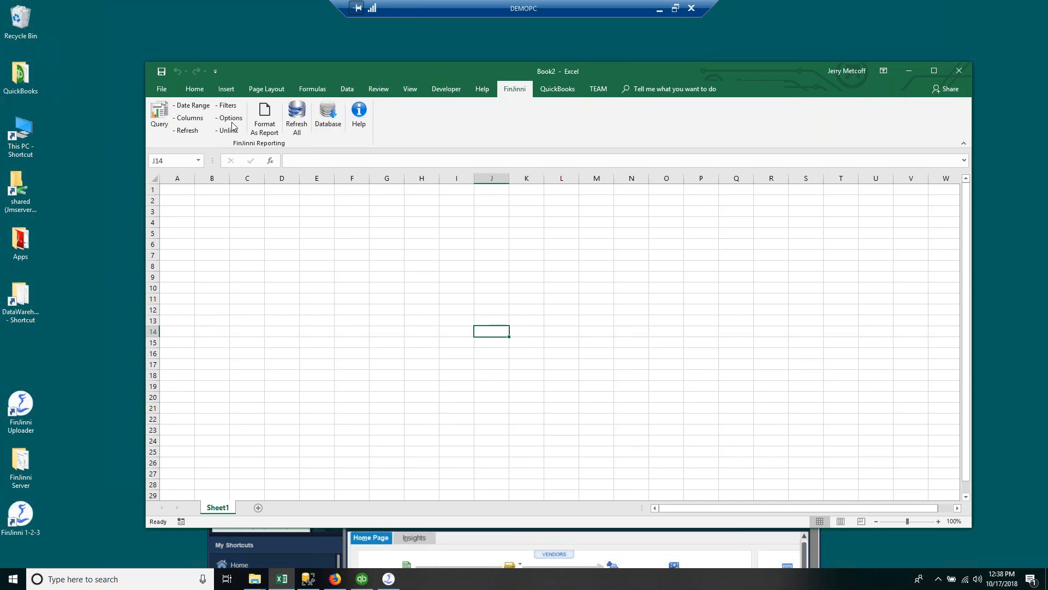
{"action": "left_click", "coordinate": [167, 117]}
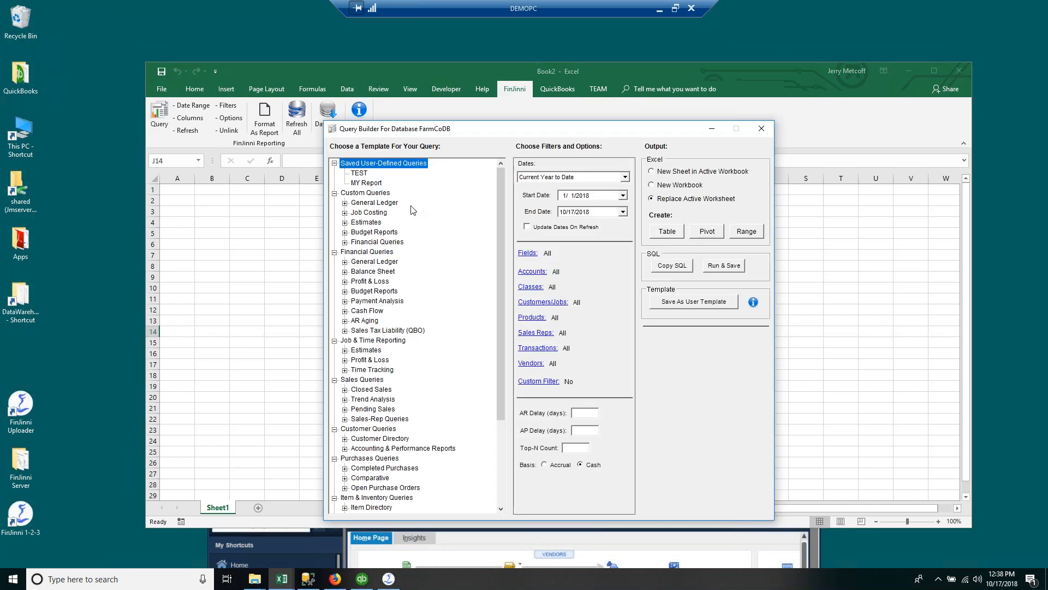
{"action": "left_click", "coordinate": [344, 262]}
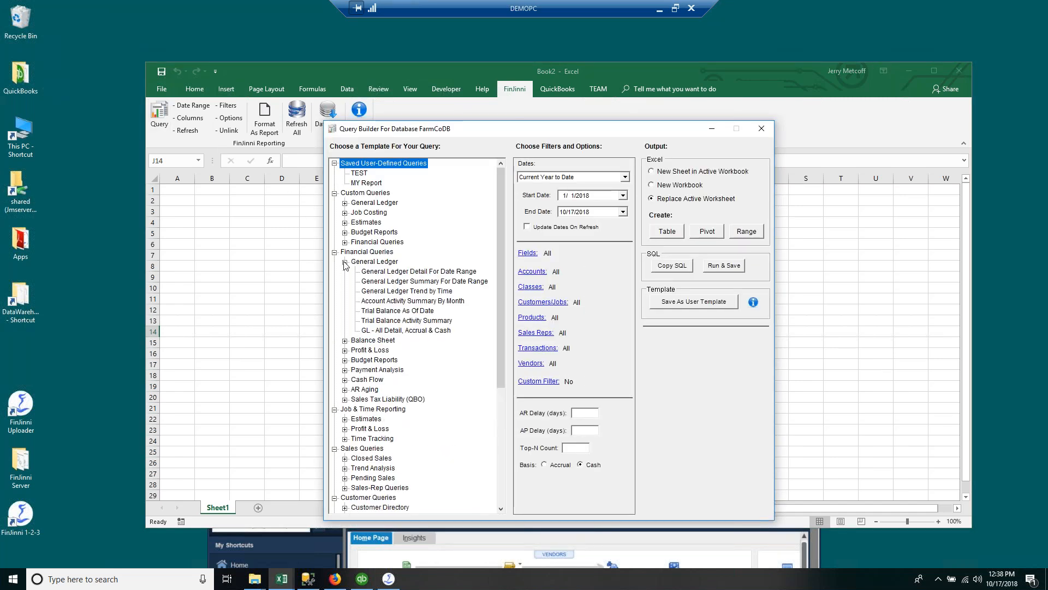
{"action": "left_click", "coordinate": [396, 271]}
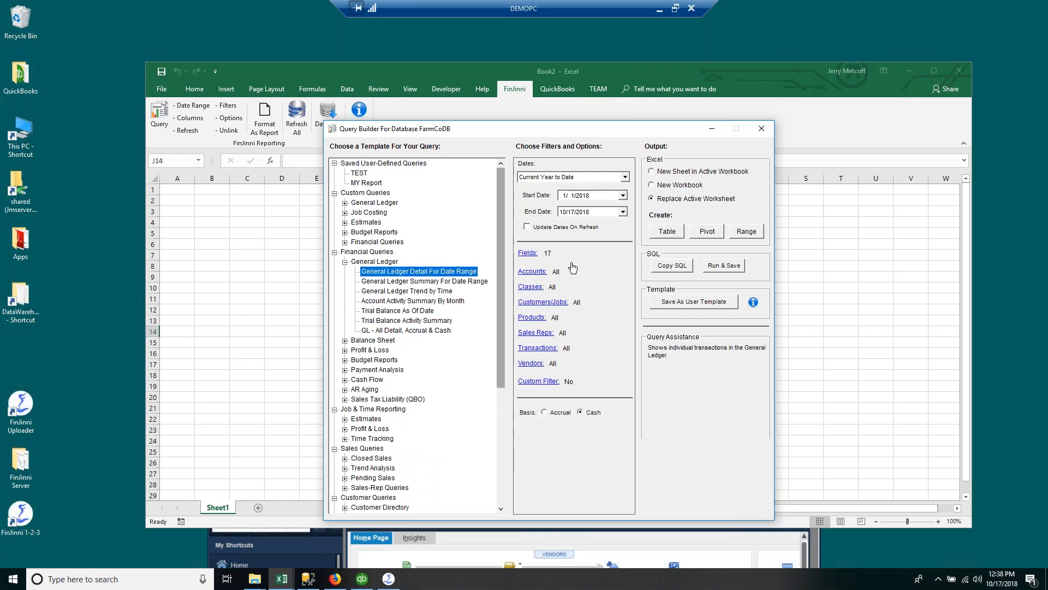
{"action": "left_click", "coordinate": [624, 176]}
{"action": "left_click_drag", "start_coordinate": [628, 208], "coordinate": [625, 175]}
{"action": "left_click", "coordinate": [572, 187]}
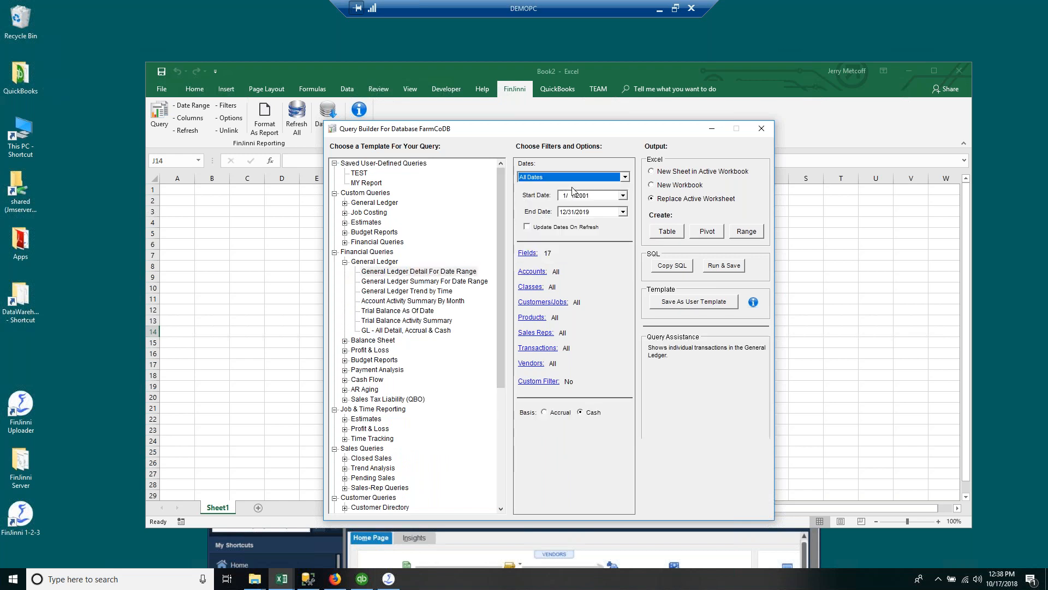
{"action": "left_click", "coordinate": [653, 231]}
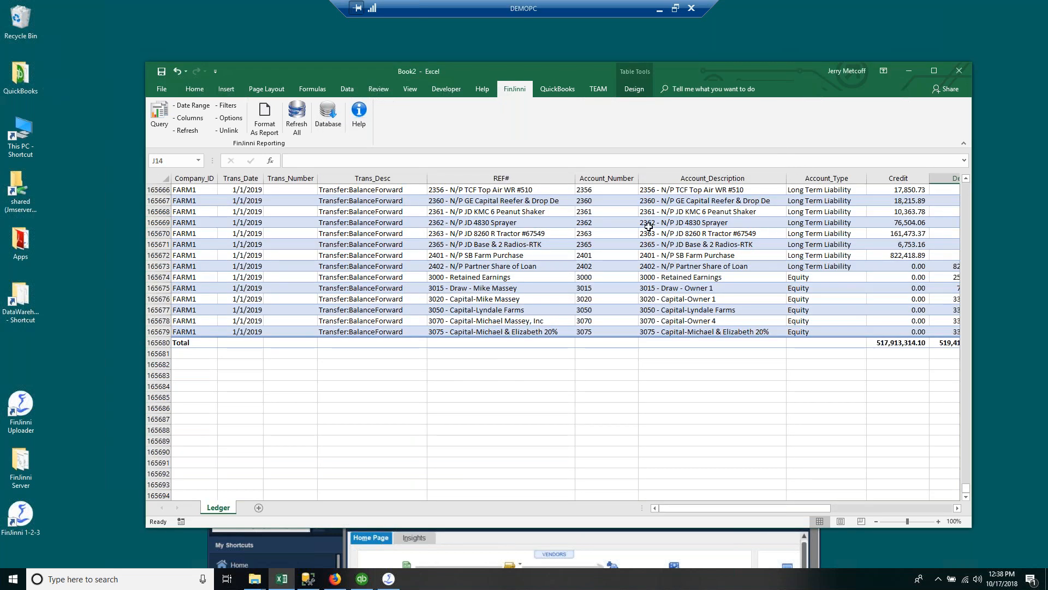
Step: Inspect the ledger's Total row and scroll through the roughly 165,000 transactions, then reopen the Query Builder
{"action": "left_click", "coordinate": [159, 343]}
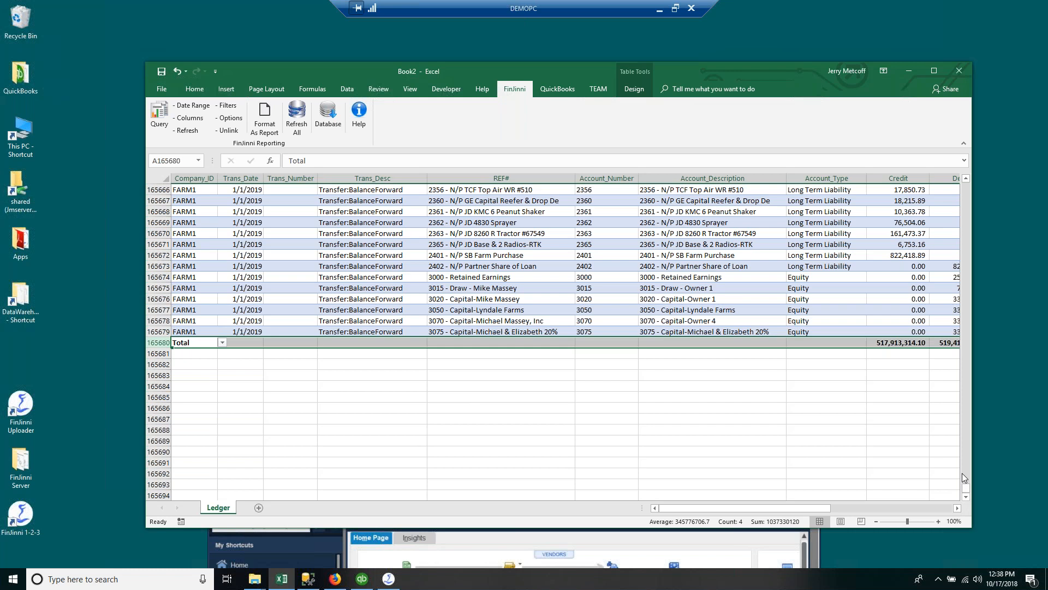
{"action": "left_click_drag", "start_coordinate": [966, 486], "coordinate": [970, 301]}
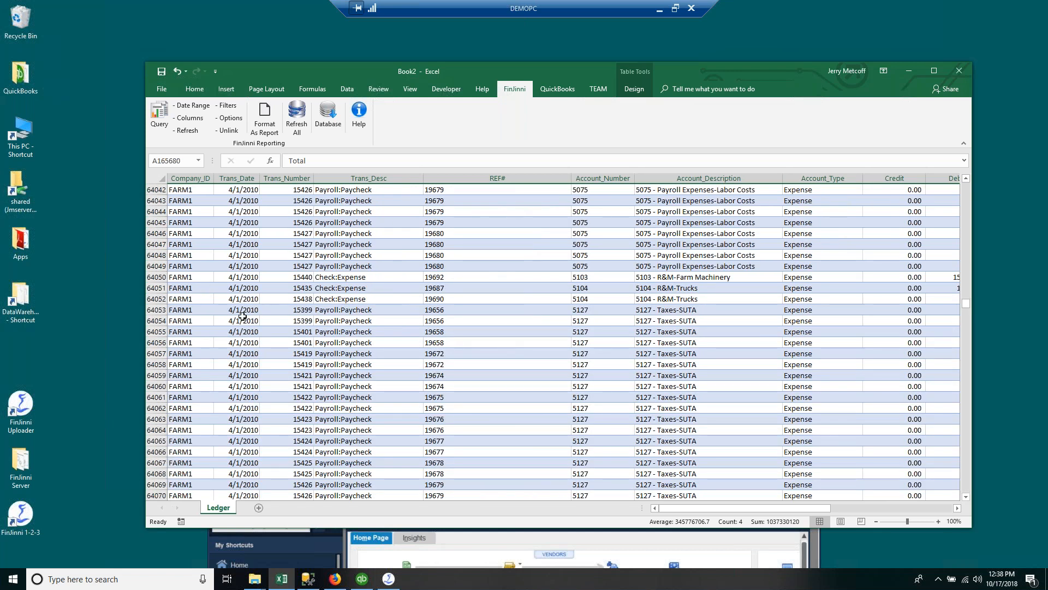
{"action": "left_click", "coordinate": [156, 332]}
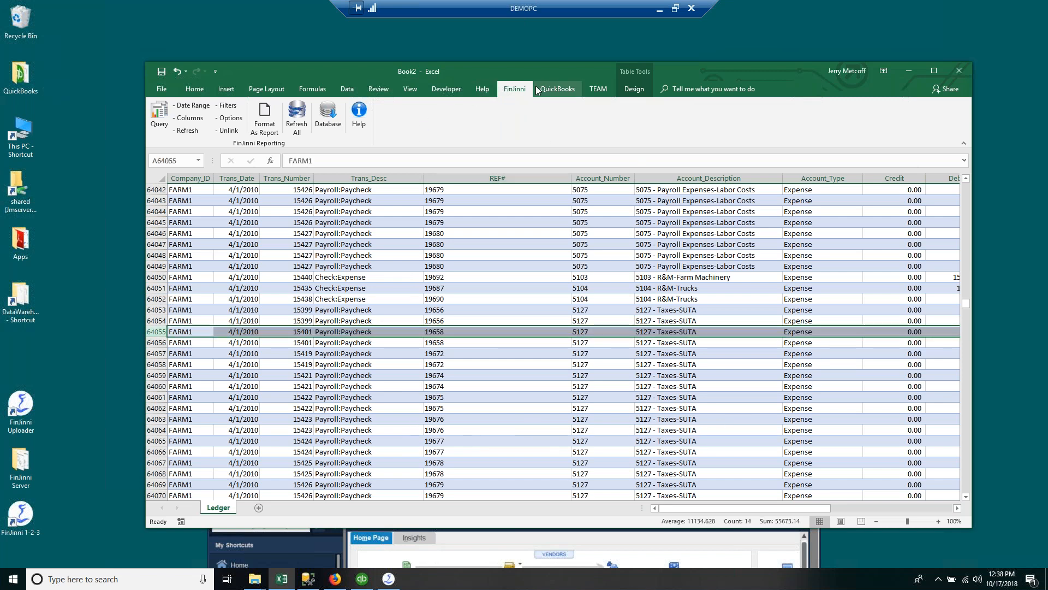
{"action": "left_click", "coordinate": [157, 118]}
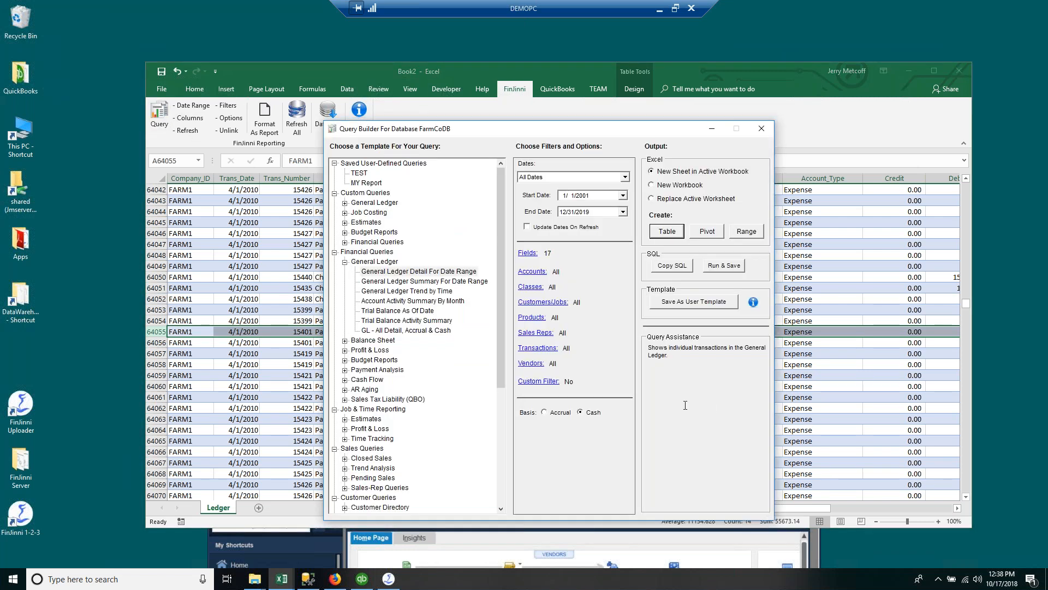
Step: Build the General Ledger Detail query as a pivot table on a new Ledger (2) sheet
{"action": "left_click", "coordinate": [707, 231]}
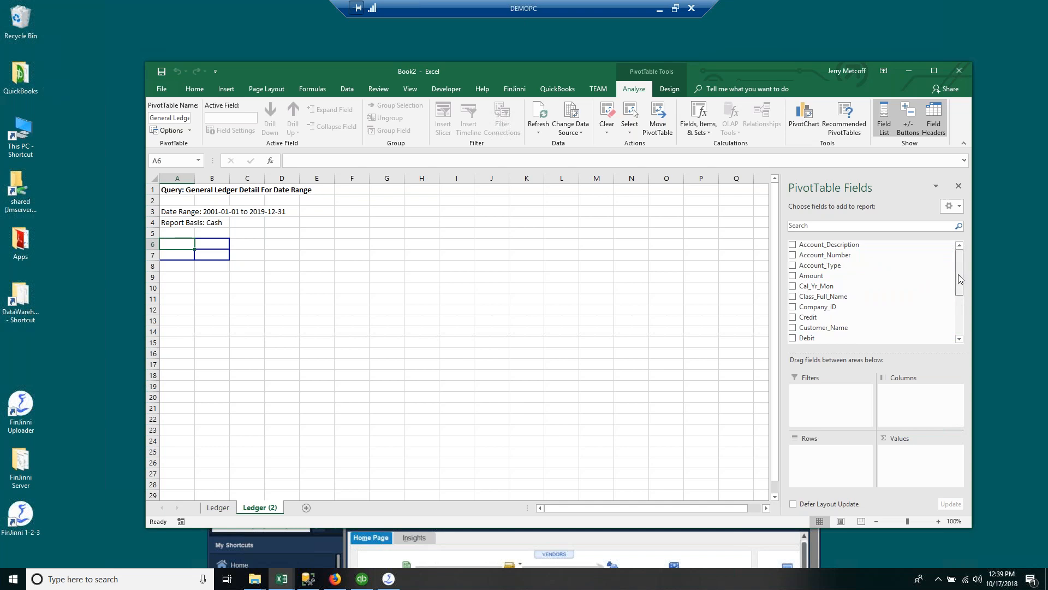
Step: Add Account_Type as the pivot filter, confirm replacing data, and hide the Ledger data sheet
{"action": "mouse_move", "coordinate": [960, 278]}
{"action": "left_mouse_down"}
{"action": "mouse_move", "coordinate": [960, 295]}
{"action": "mouse_move", "coordinate": [955, 263]}
{"action": "left_mouse_up"}
{"action": "left_click_drag", "start_coordinate": [811, 265], "coordinate": [805, 401]}
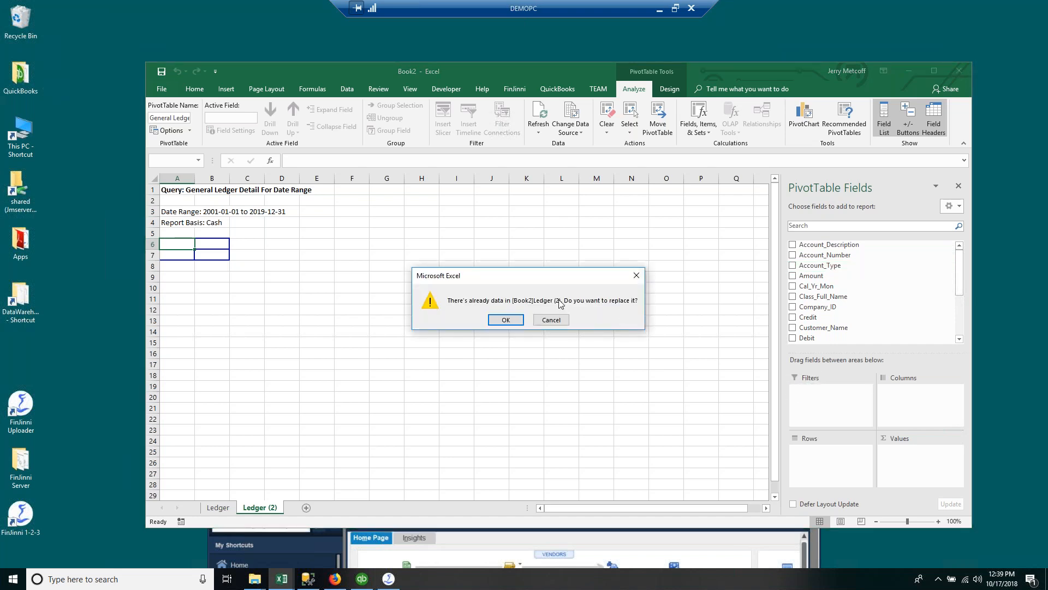
{"action": "left_click", "coordinate": [505, 319]}
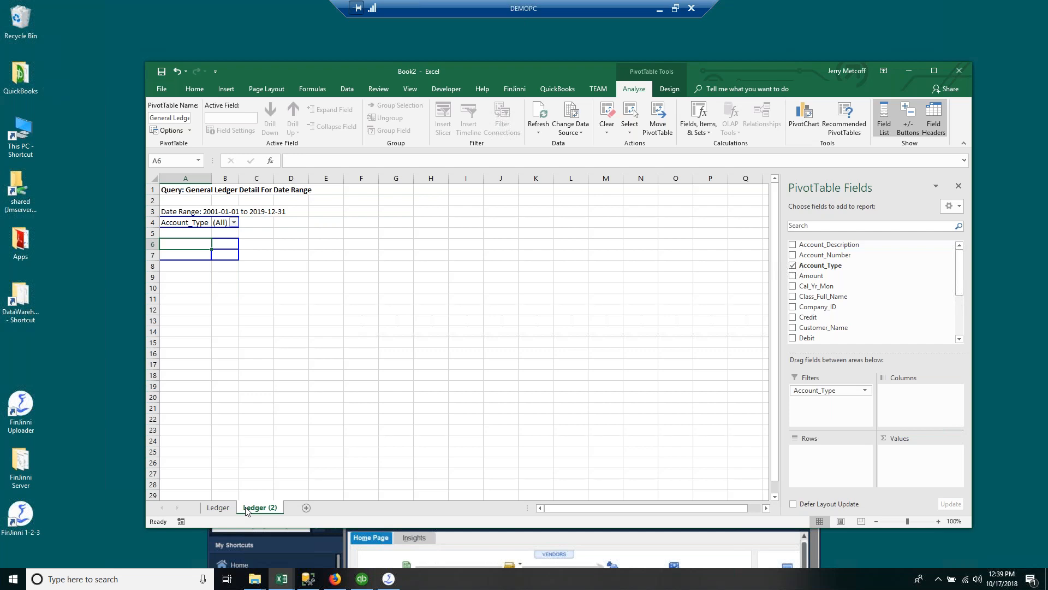
{"action": "left_click", "coordinate": [218, 507]}
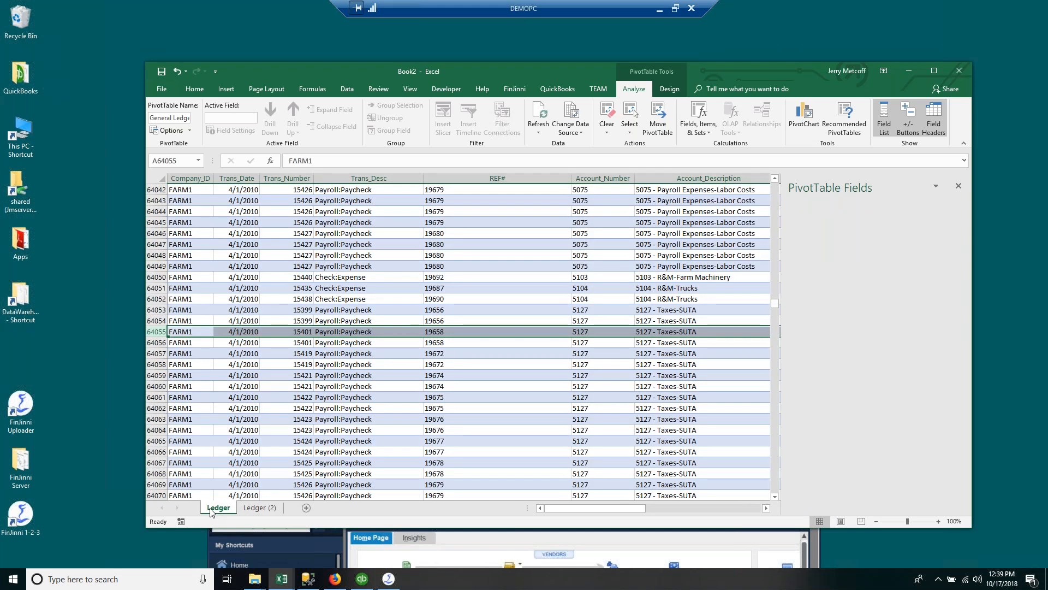
{"action": "right_click", "coordinate": [213, 507]}
{"action": "left_click", "coordinate": [232, 473]}
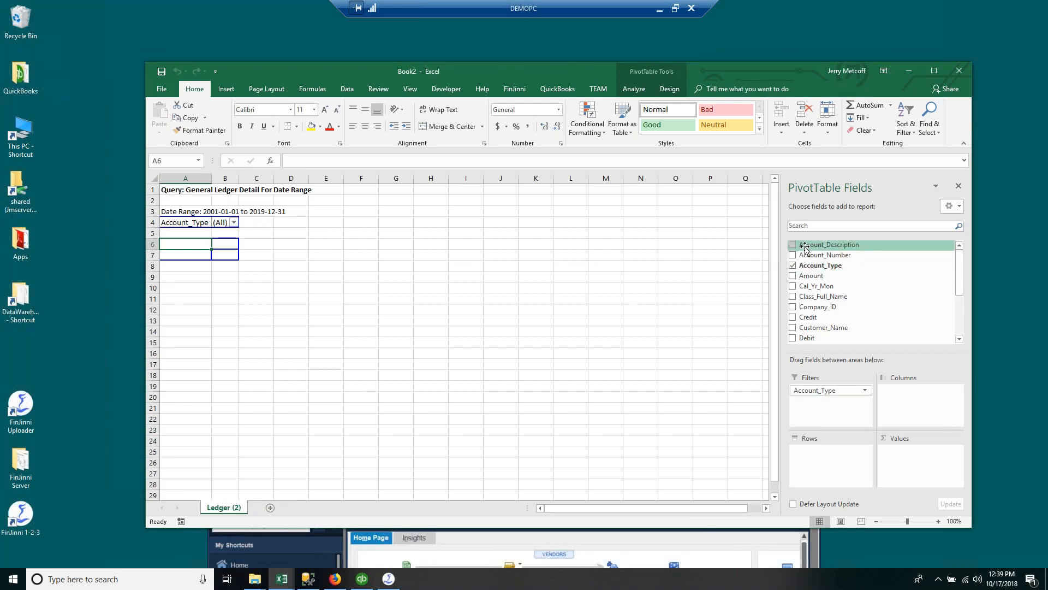
Step: Show Sum of Amount per Account_Description in the pivot and widen column B to fit
{"action": "left_click_drag", "start_coordinate": [812, 278], "coordinate": [821, 458]}
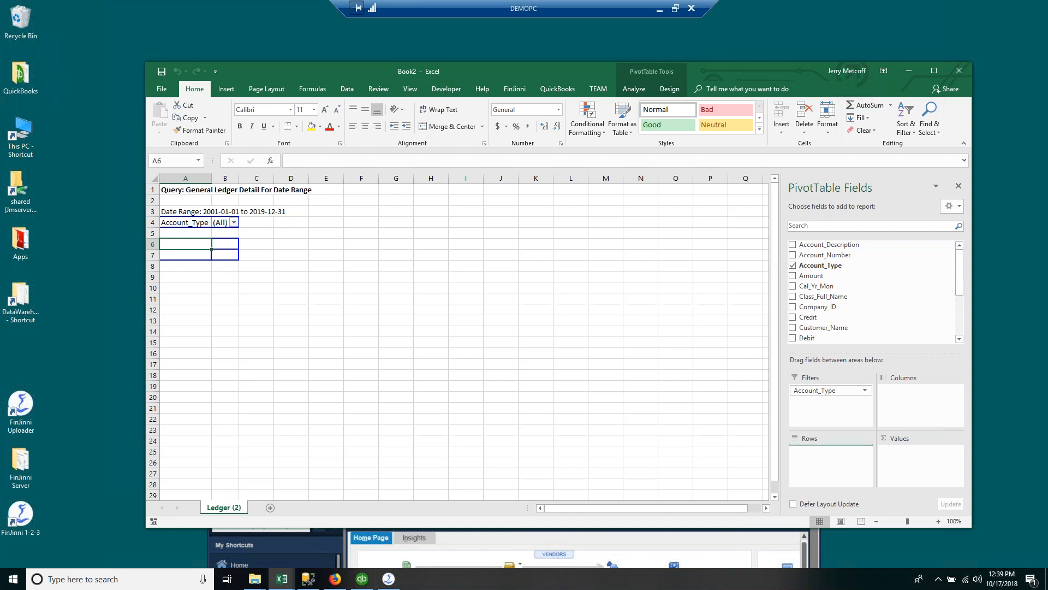
{"action": "left_click_drag", "start_coordinate": [811, 276], "coordinate": [934, 478]}
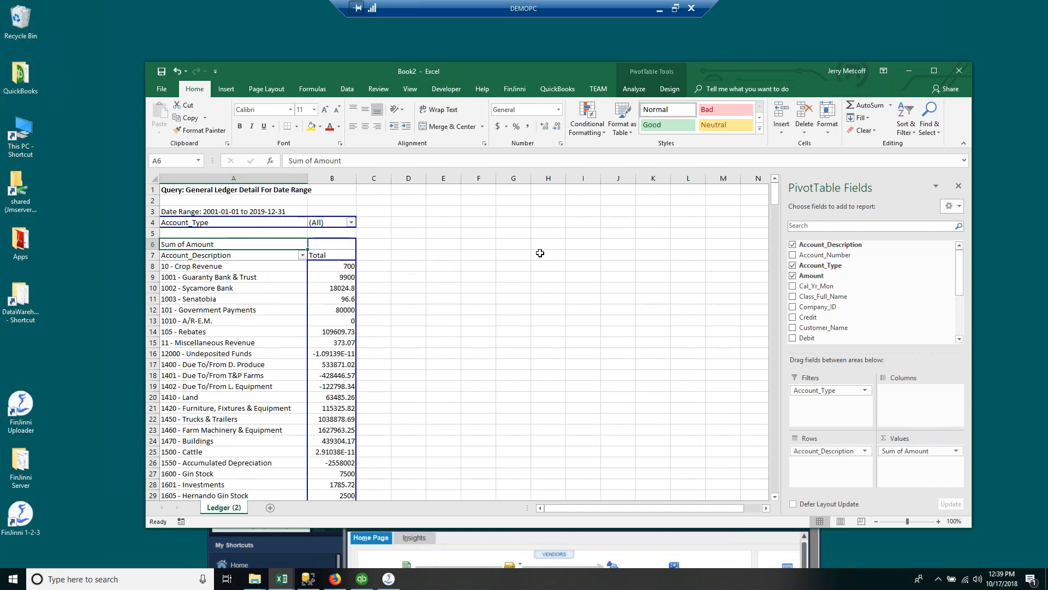
{"action": "left_click_drag", "start_coordinate": [356, 178], "coordinate": [391, 178]}
{"action": "left_click_drag", "start_coordinate": [960, 276], "coordinate": [959, 308]}
{"action": "scroll", "coordinate": [959, 300], "scroll_direction": "up", "scroll_amount": 3}
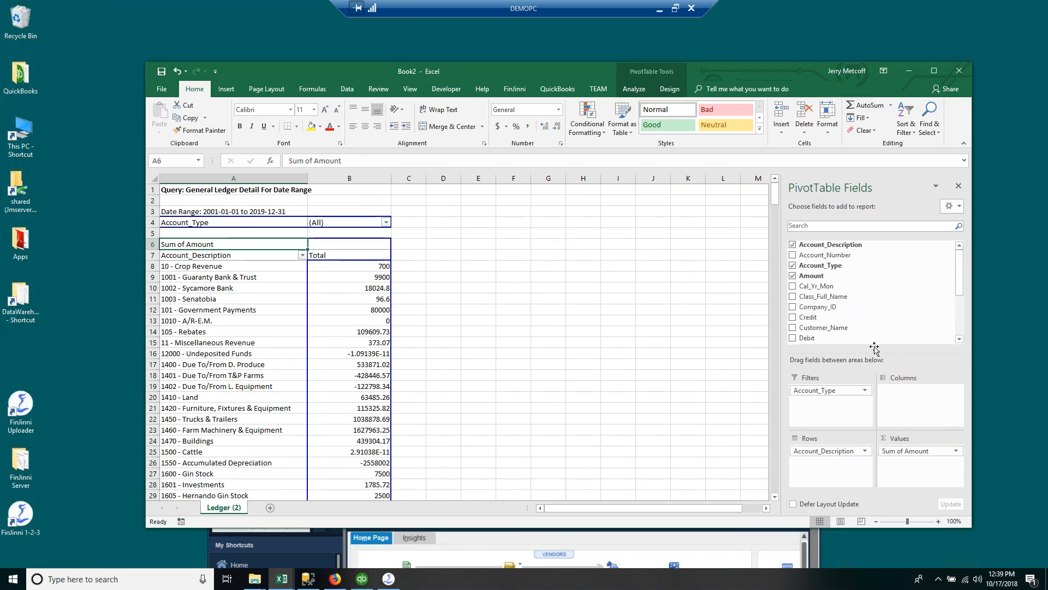
{"action": "left_click", "coordinate": [867, 389]}
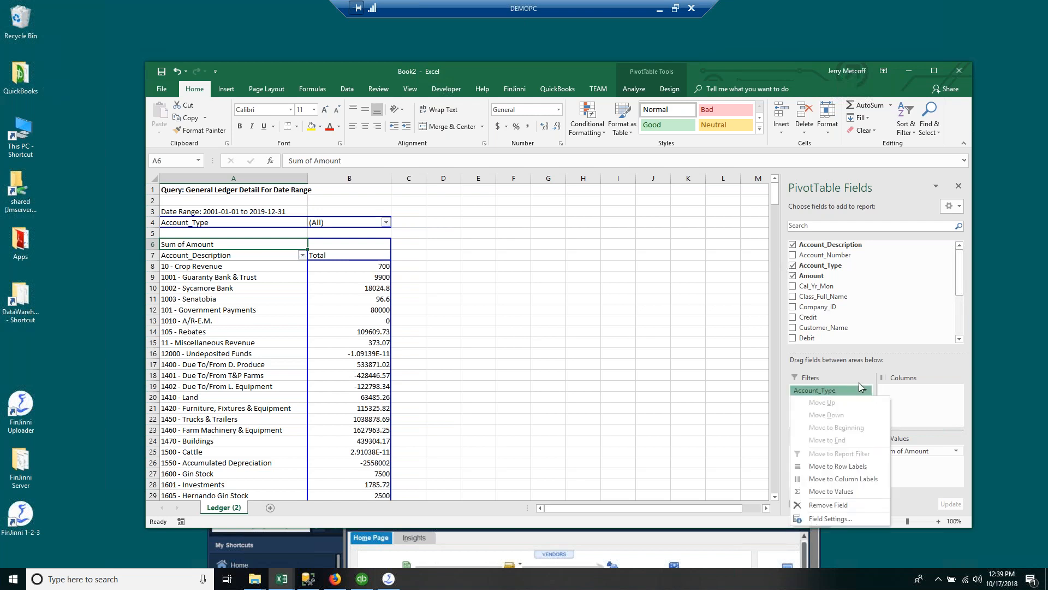
{"action": "key", "text": "Escape"}
{"action": "left_click", "coordinate": [688, 386]}
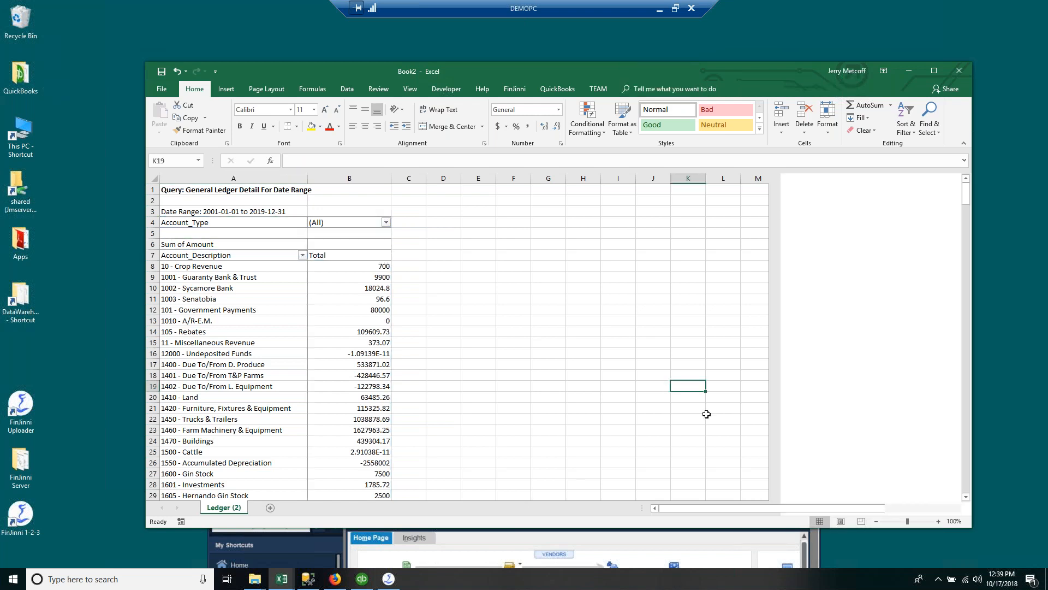
{"action": "left_click", "coordinate": [515, 91]}
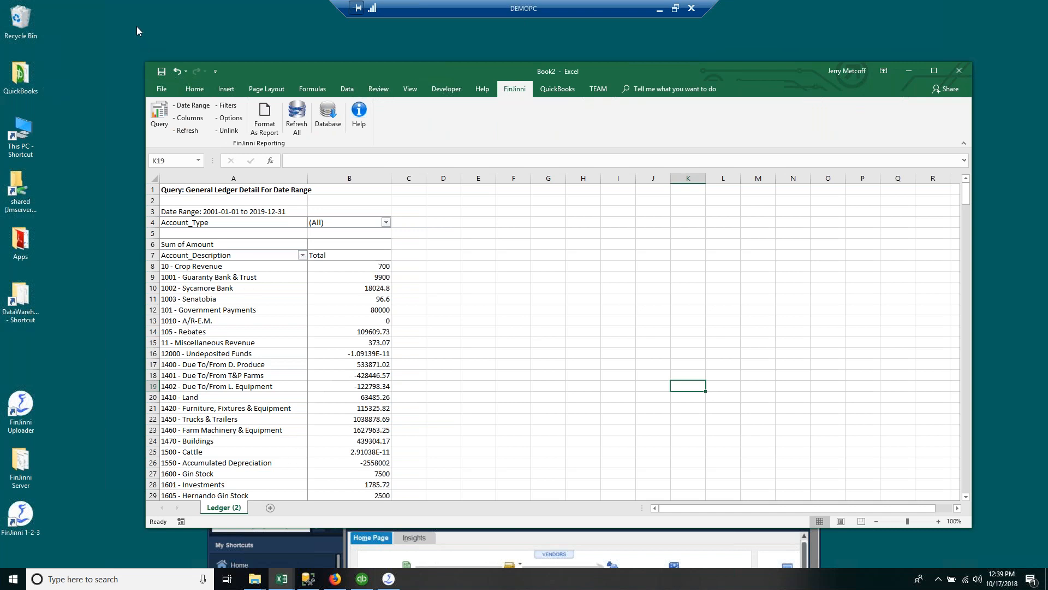
Step: Open the FinJinni query builder and its 17-field column list, expanding Transaction Fields
{"action": "left_click", "coordinate": [160, 116]}
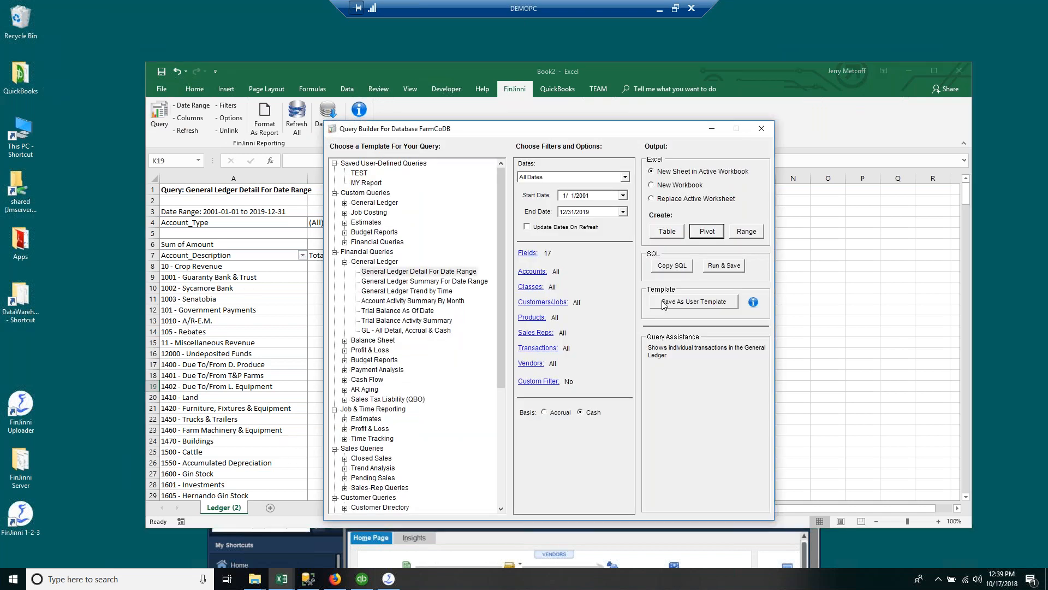
{"action": "left_click", "coordinate": [527, 253]}
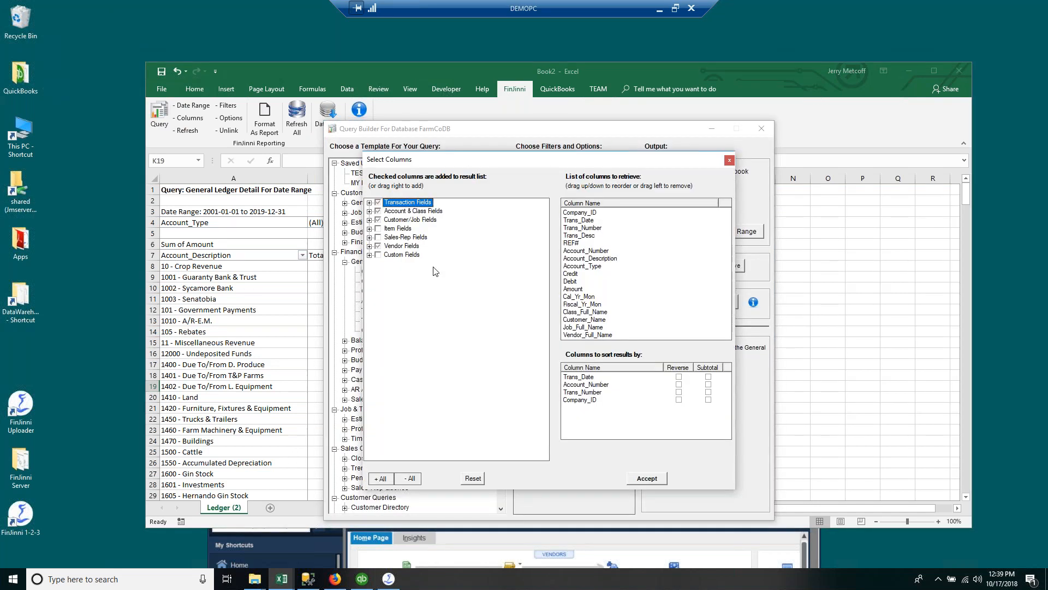
{"action": "left_click", "coordinate": [369, 203]}
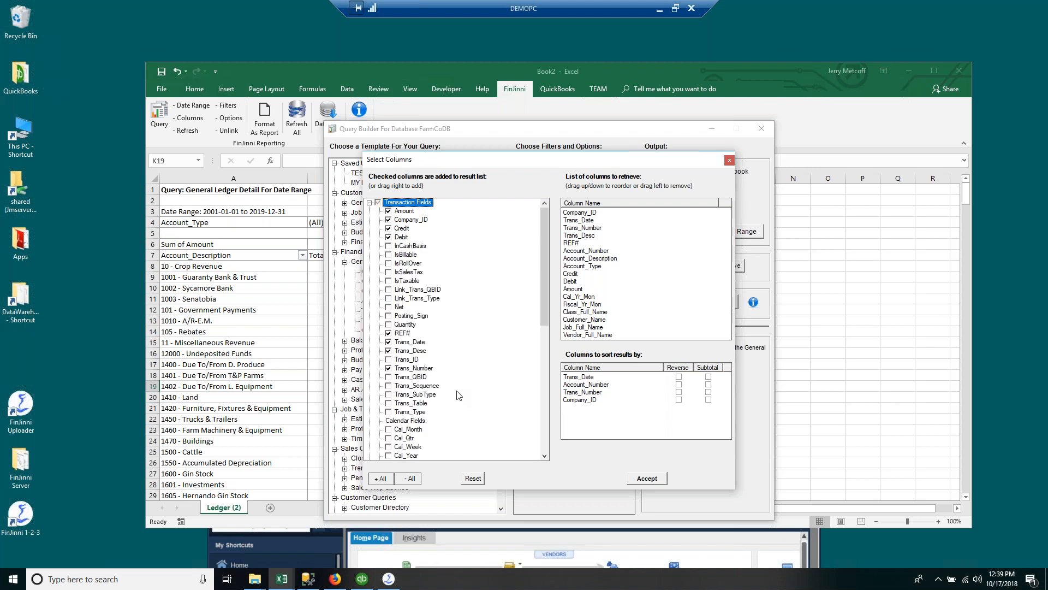
{"action": "scroll", "coordinate": [456, 392], "scroll_direction": "down", "scroll_amount": 1}
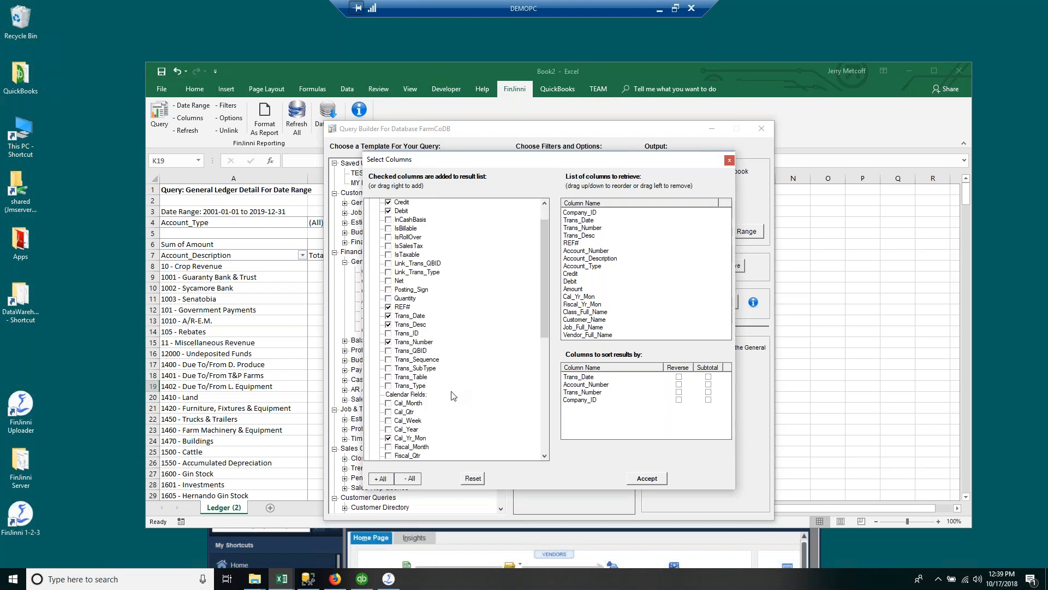
{"action": "scroll", "coordinate": [452, 394], "scroll_direction": "down", "scroll_amount": 1}
{"action": "scroll", "coordinate": [452, 395], "scroll_direction": "down", "scroll_amount": 2}
{"action": "scroll", "coordinate": [453, 396], "scroll_direction": "down", "scroll_amount": 1}
{"action": "scroll", "coordinate": [486, 404], "scroll_direction": "up", "scroll_amount": 5}
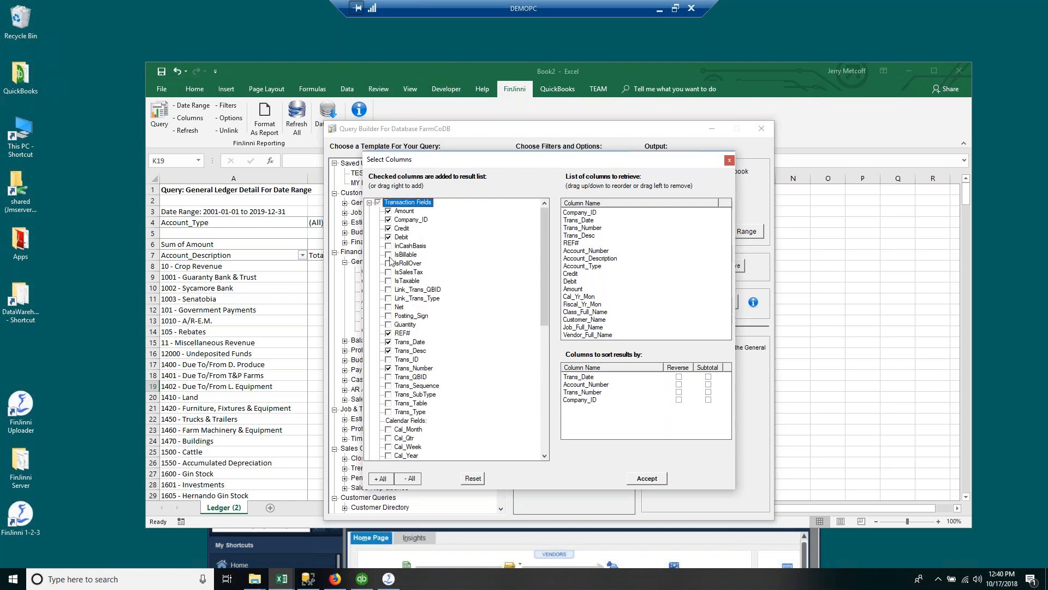
{"action": "scroll", "coordinate": [434, 404], "scroll_direction": "down", "scroll_amount": 4}
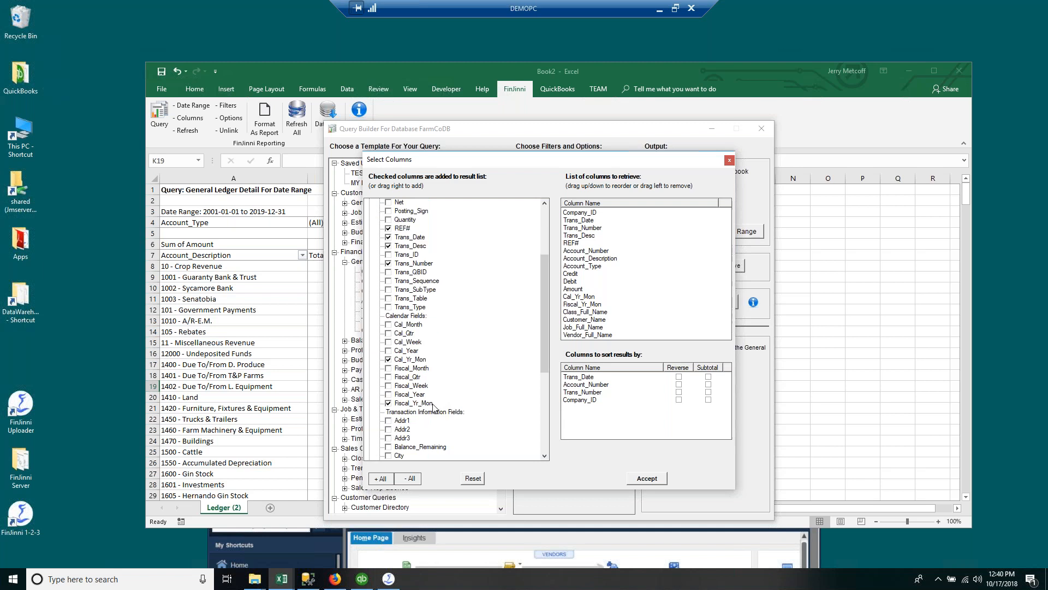
Step: Trial-swap Fiscal_Yr_Mon and Cal_Yr_Mon for Fiscal_Year plus Item/Sales-Rep groups, then discard the changes
{"action": "left_click", "coordinate": [389, 395]}
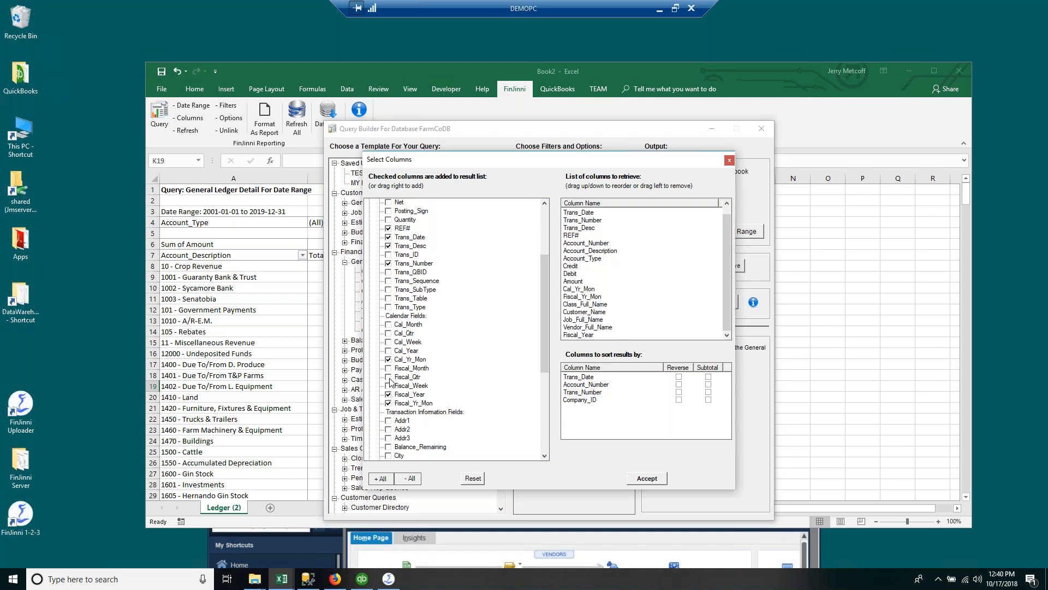
{"action": "left_click", "coordinate": [389, 403]}
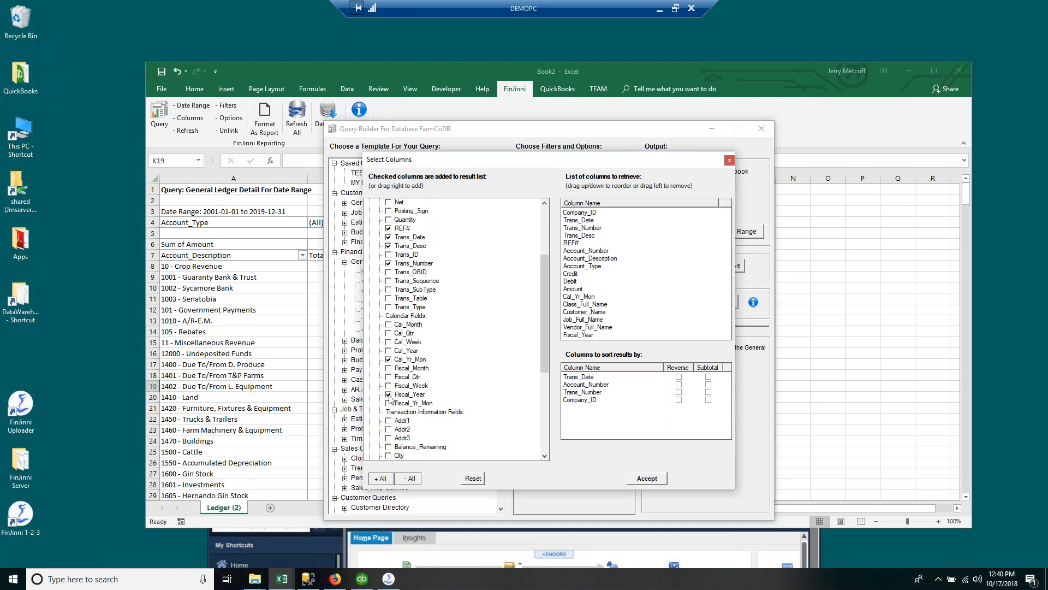
{"action": "left_click", "coordinate": [390, 351]}
{"action": "left_click", "coordinate": [389, 359]}
{"action": "scroll", "coordinate": [437, 273], "scroll_direction": "up", "scroll_amount": 4}
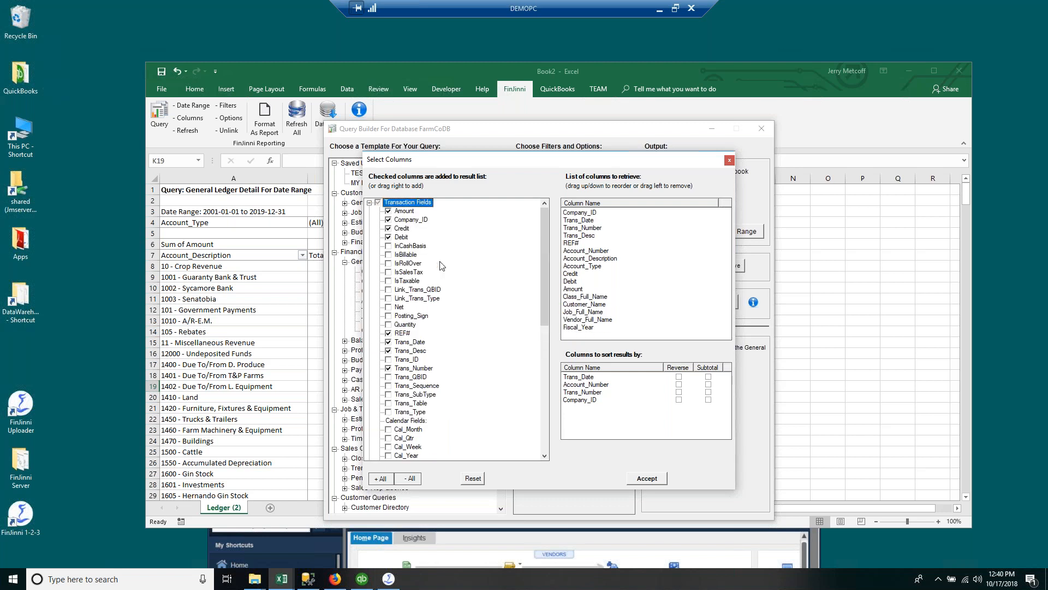
{"action": "left_click", "coordinate": [370, 202]}
{"action": "left_click", "coordinate": [377, 228]}
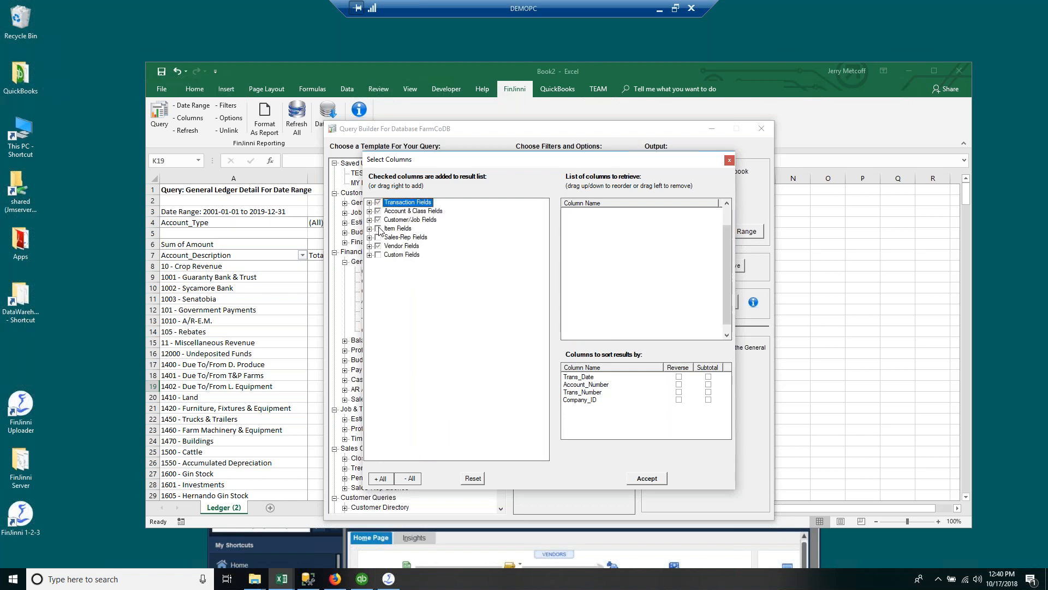
{"action": "left_click", "coordinate": [377, 237]}
{"action": "left_click", "coordinate": [378, 246]}
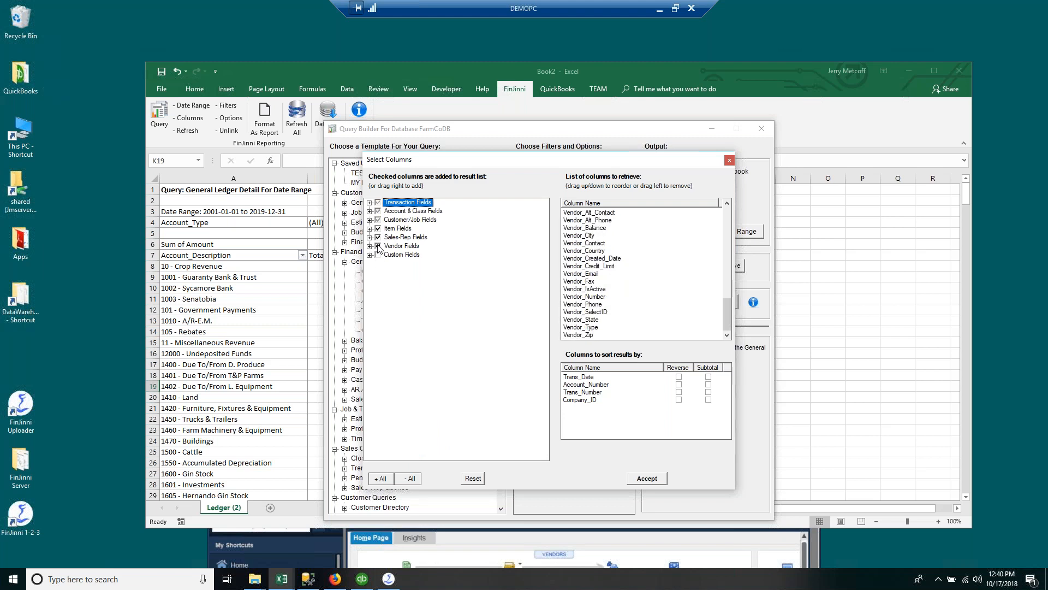
{"action": "left_click", "coordinate": [378, 246]}
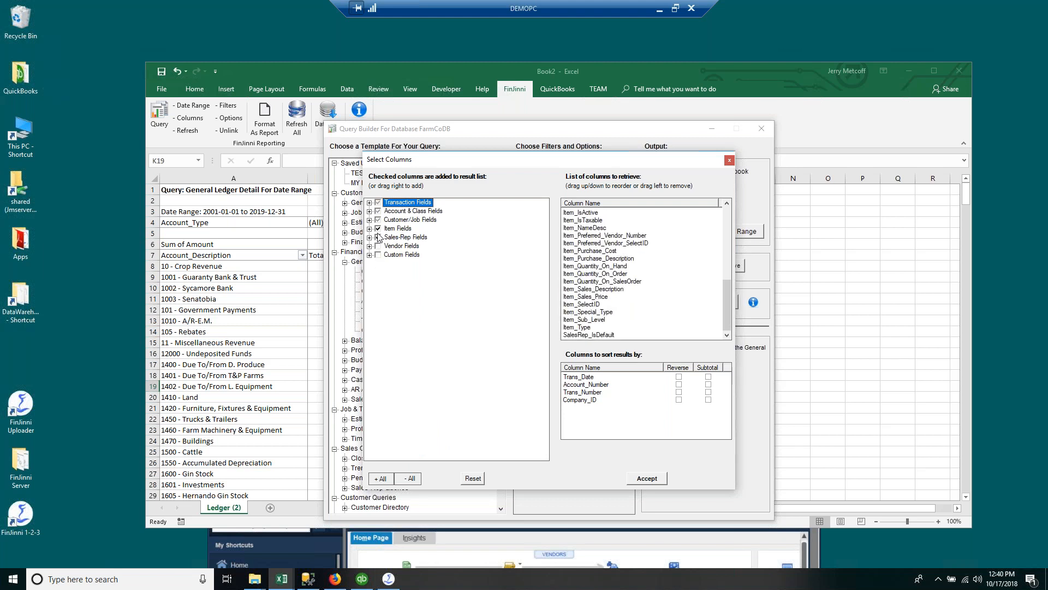
{"action": "left_click", "coordinate": [729, 160]}
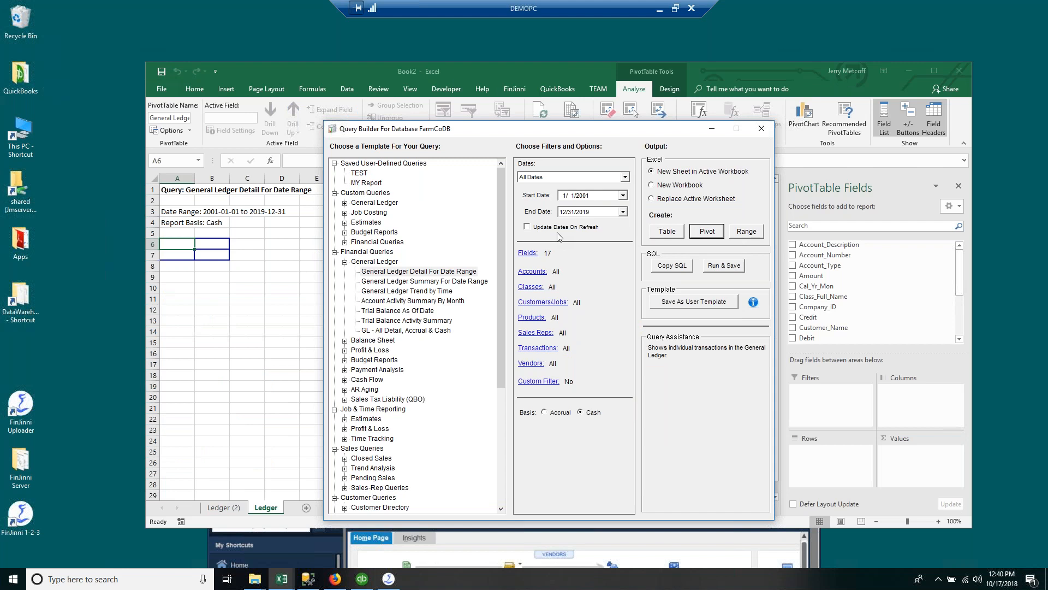
Step: Replace Class_Full_Name with Class_Name in the query's retrieved columns
{"action": "left_click", "coordinate": [528, 253]}
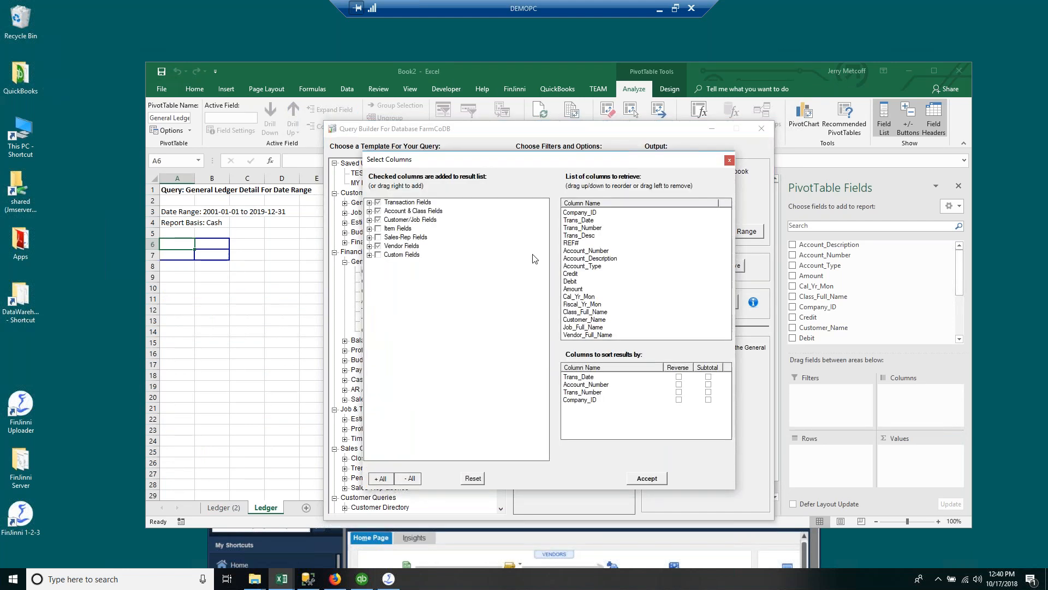
{"action": "left_click", "coordinate": [370, 211]}
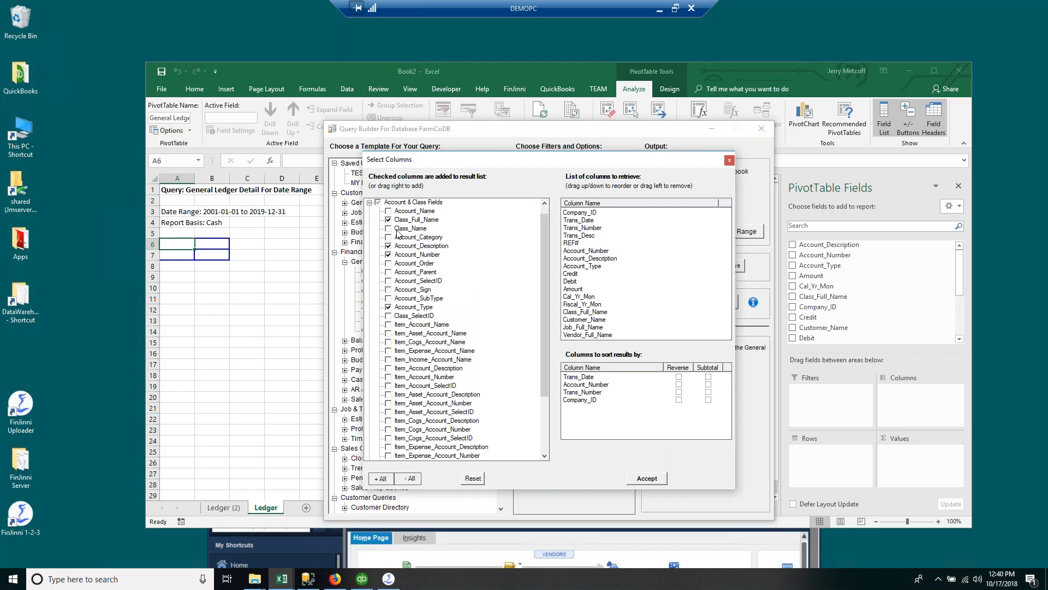
{"action": "left_click", "coordinate": [388, 228]}
{"action": "left_click", "coordinate": [389, 220]}
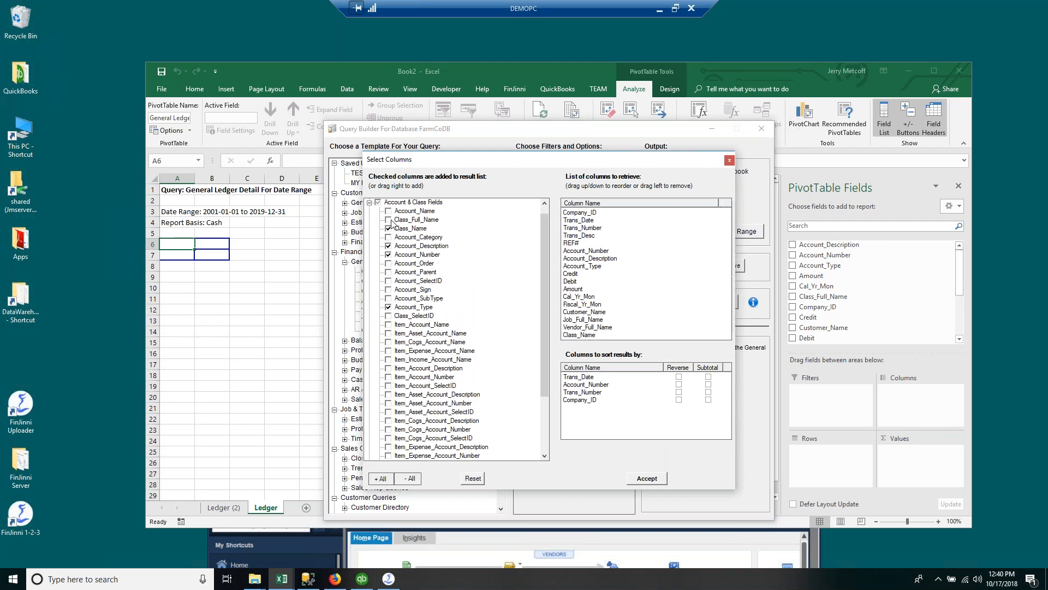
{"action": "left_click_drag", "start_coordinate": [532, 171], "coordinate": [562, 161]}
{"action": "left_click_drag", "start_coordinate": [579, 264], "coordinate": [576, 365]}
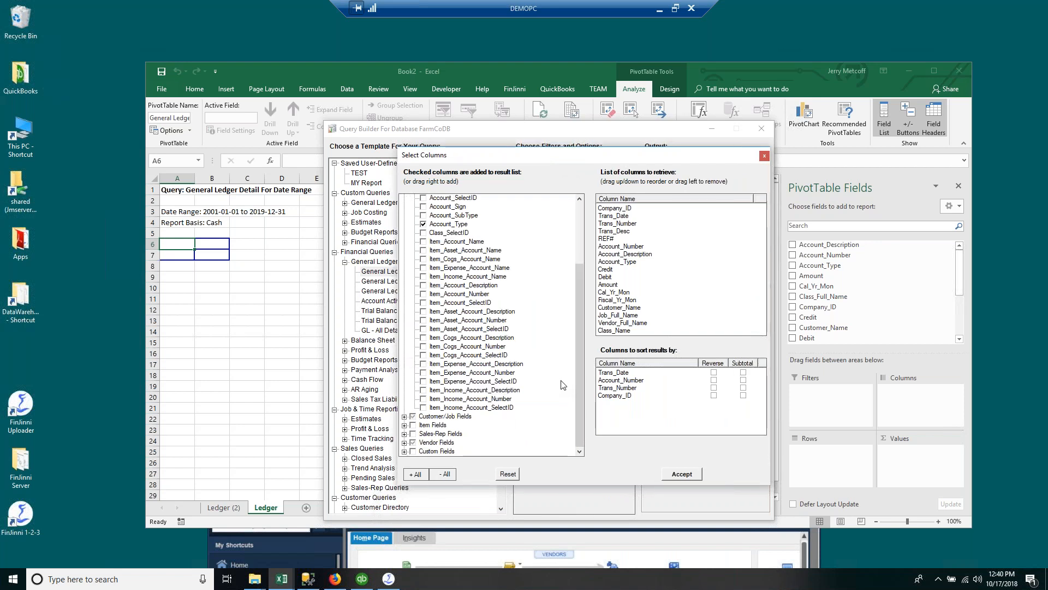
{"action": "scroll", "coordinate": [491, 346], "scroll_direction": "up", "scroll_amount": 4}
Step: Swap Cal_Yr_Mon and Fiscal_Yr_Mon for Fiscal_Year, accept the 16 columns, and create a pivot
{"action": "left_click", "coordinate": [404, 198]}
{"action": "scroll", "coordinate": [421, 393], "scroll_direction": "down", "scroll_amount": 4}
{"action": "left_click", "coordinate": [423, 398]}
{"action": "scroll", "coordinate": [422, 394], "scroll_direction": "down", "scroll_amount": 3}
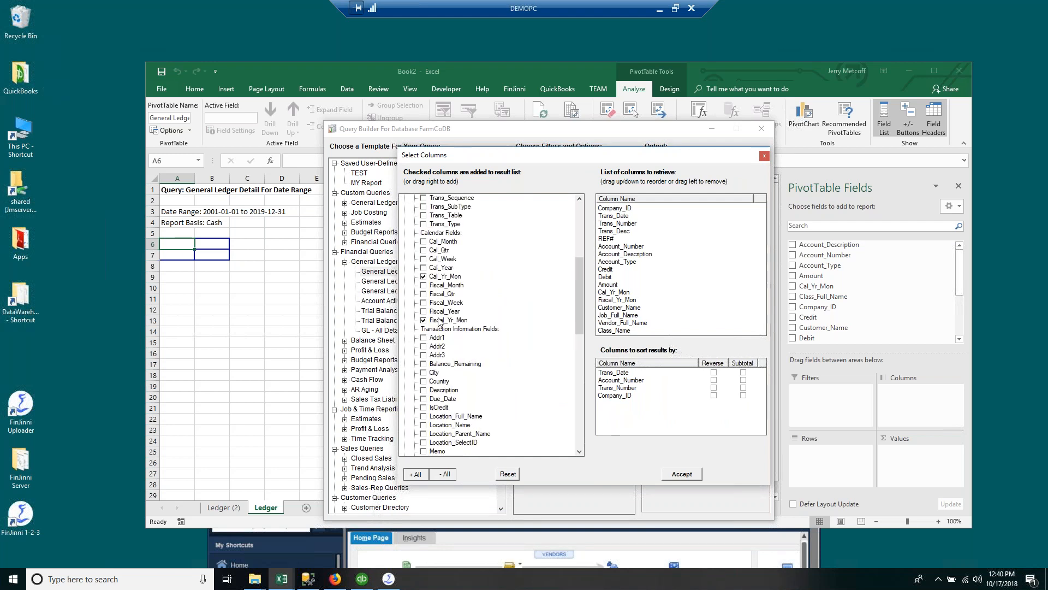
{"action": "left_click", "coordinate": [423, 276]}
{"action": "left_click", "coordinate": [423, 312]}
{"action": "left_click", "coordinate": [423, 320]}
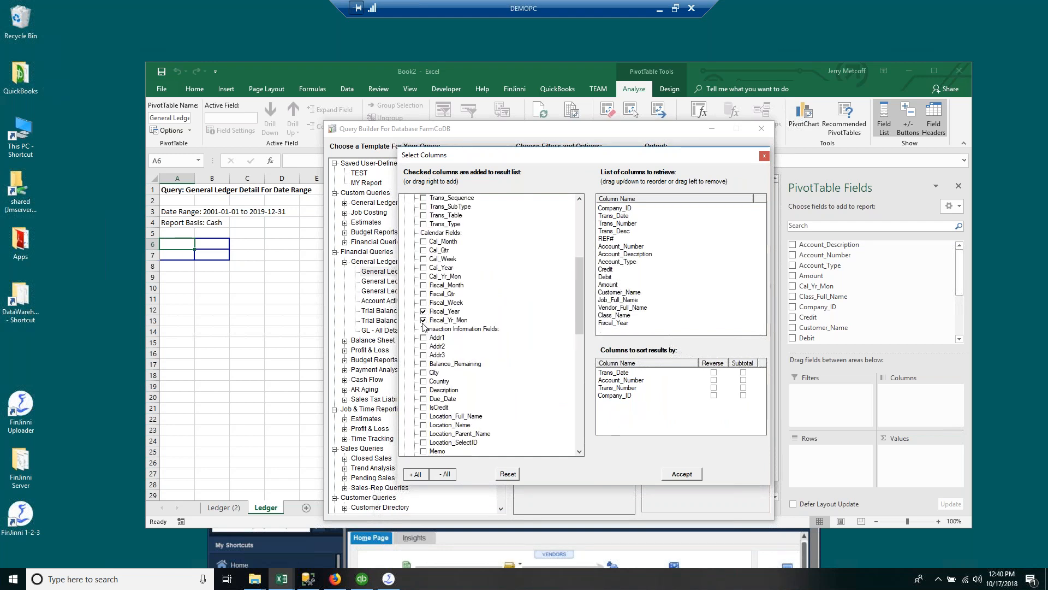
{"action": "left_click", "coordinate": [681, 473]}
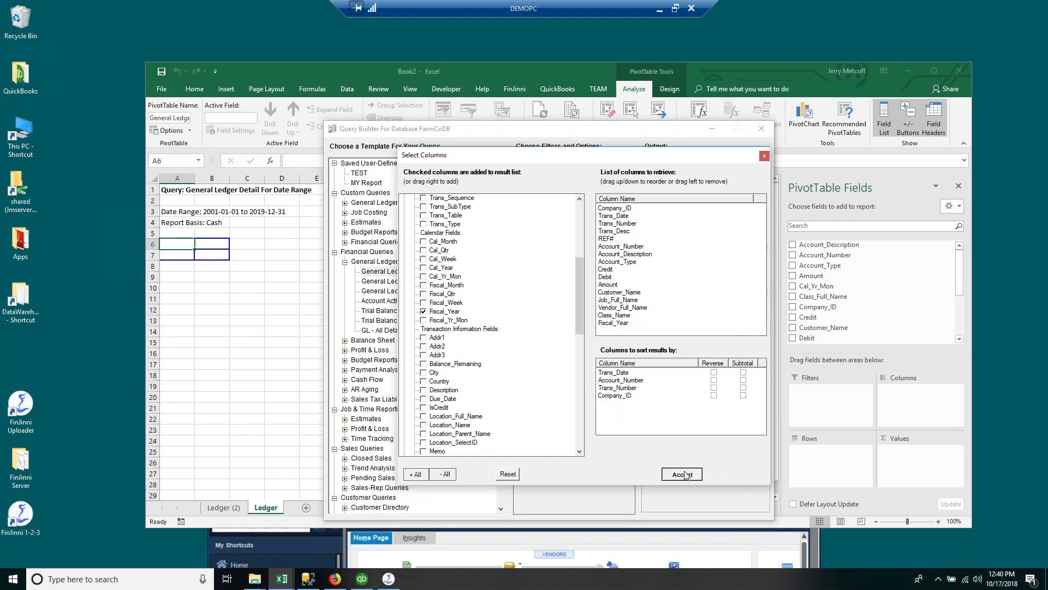
{"action": "left_click", "coordinate": [707, 232]}
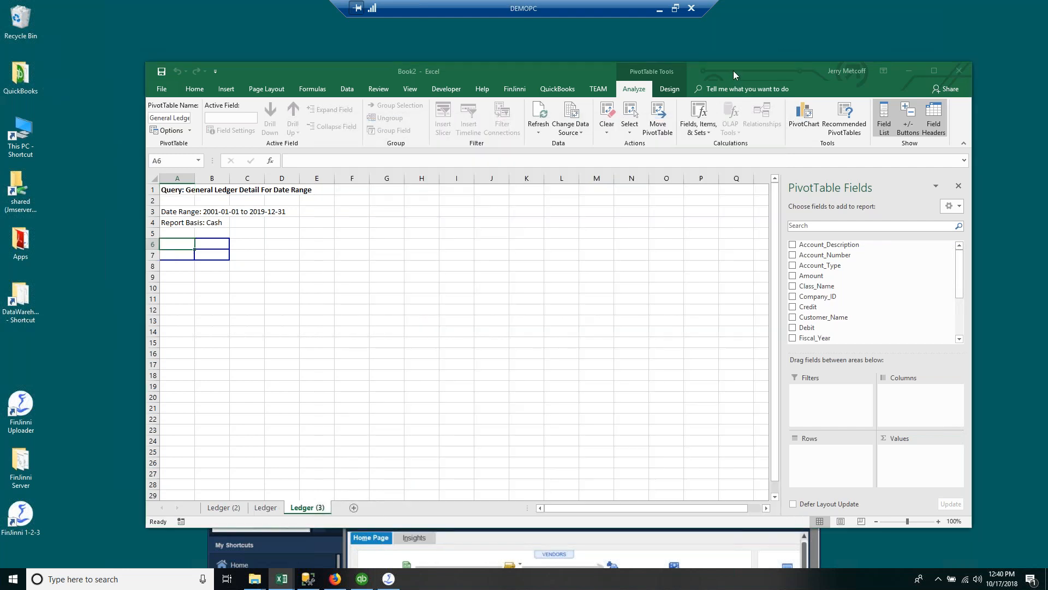
Step: Lay out the pivot with Account_Description rows and summed Amount values
{"action": "left_click_drag", "start_coordinate": [859, 248], "coordinate": [833, 456]}
{"action": "left_click_drag", "start_coordinate": [812, 275], "coordinate": [907, 453]}
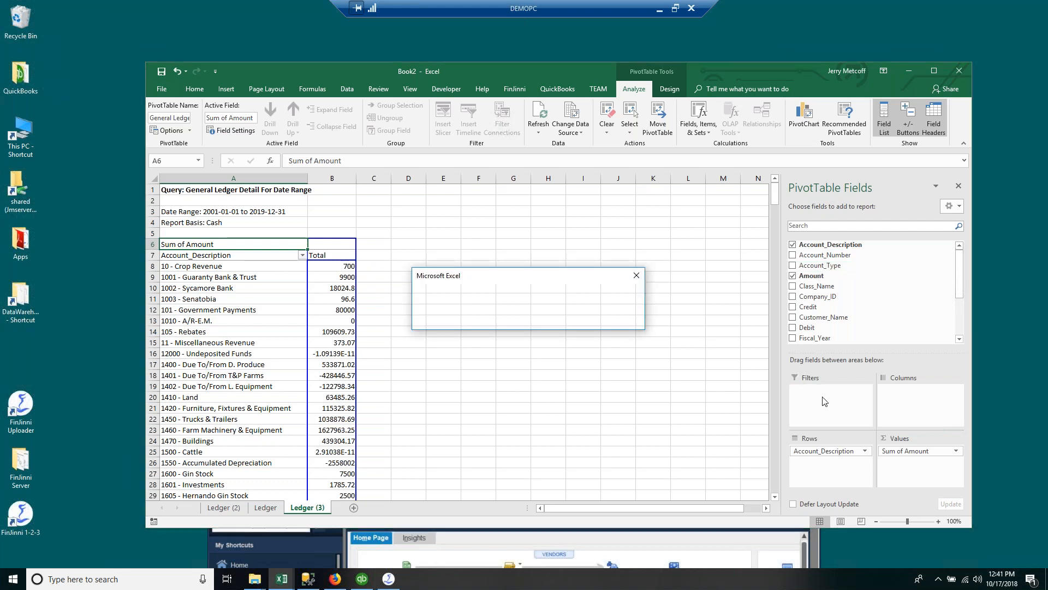
{"action": "left_click", "coordinate": [506, 320]}
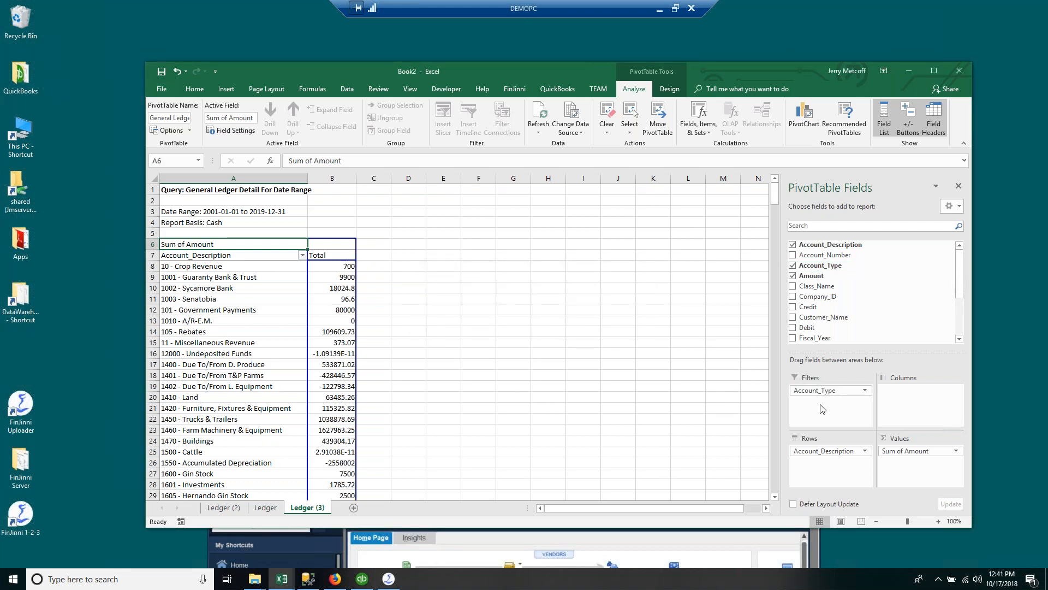
Step: Delete the old Ledger and Ledger (2) sheets
{"action": "left_click", "coordinate": [266, 507]}
{"action": "right_click", "coordinate": [266, 507]}
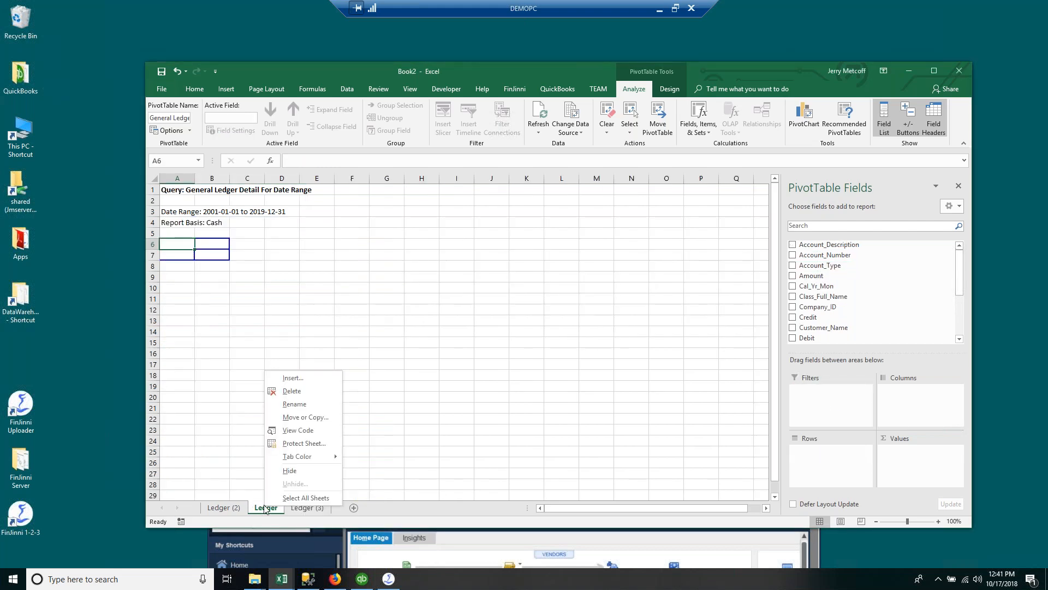
{"action": "left_click", "coordinate": [295, 391]}
{"action": "left_click", "coordinate": [501, 319]}
{"action": "left_click", "coordinate": [221, 508]}
{"action": "right_click", "coordinate": [221, 507]}
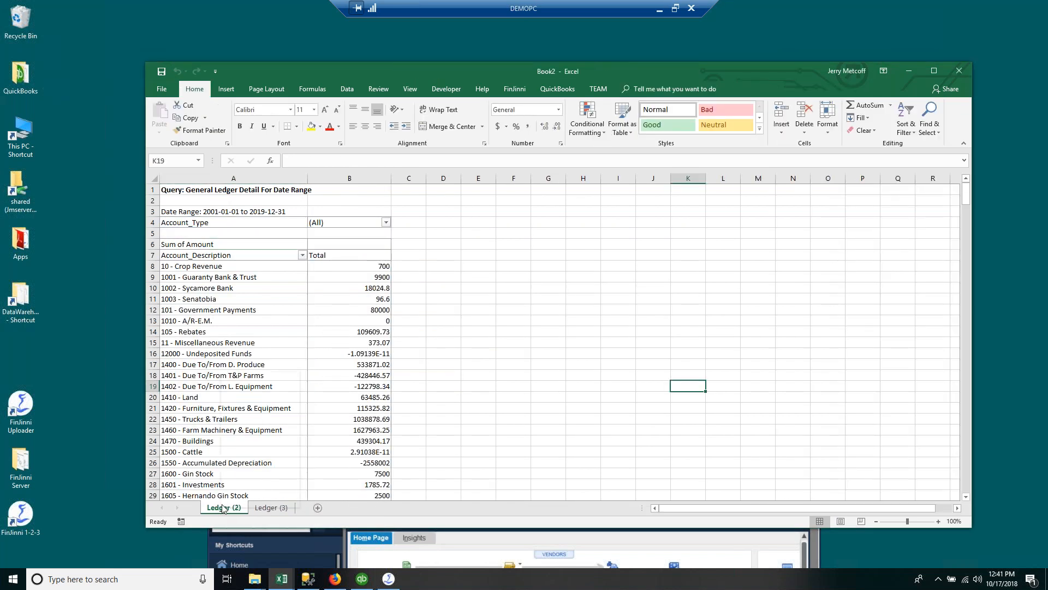
{"action": "left_click", "coordinate": [256, 393]}
{"action": "left_click", "coordinate": [499, 323]}
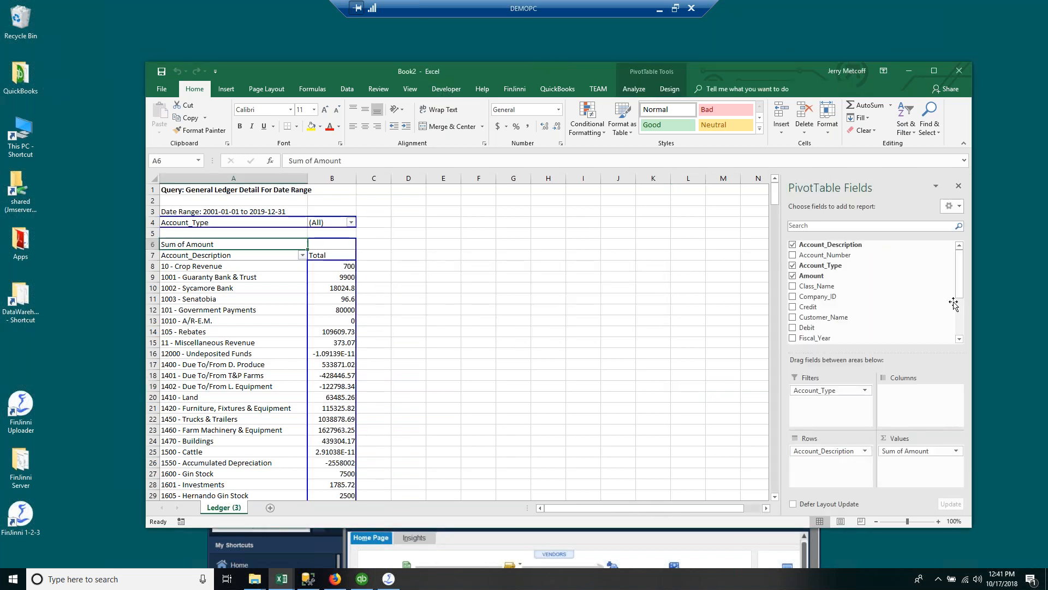
Step: Spread the pivot amounts across Fiscal_Year columns
{"action": "left_click_drag", "start_coordinate": [964, 295], "coordinate": [964, 334]}
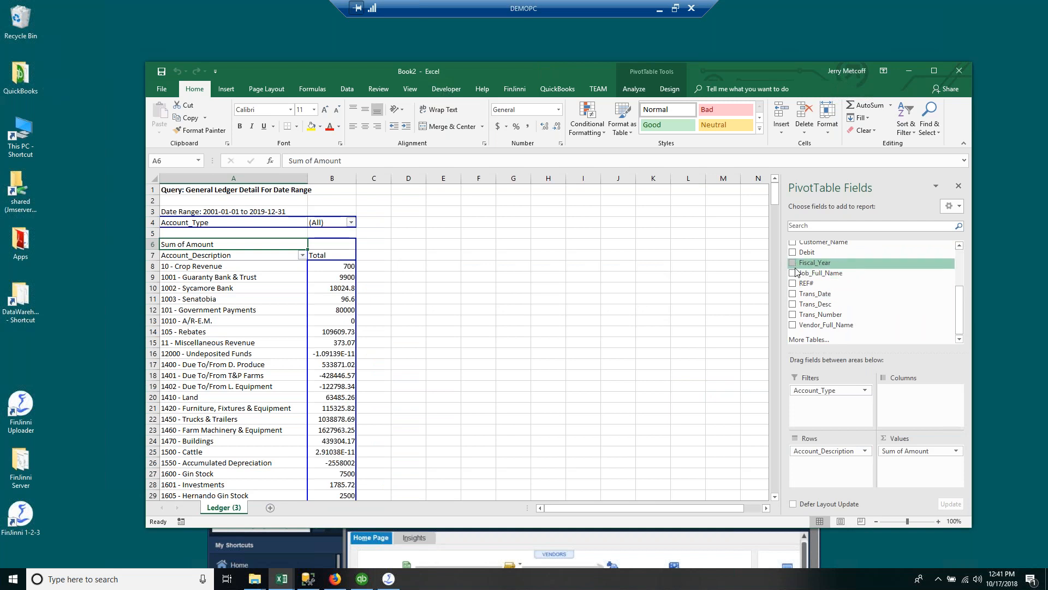
{"action": "left_click_drag", "start_coordinate": [814, 263], "coordinate": [917, 383]}
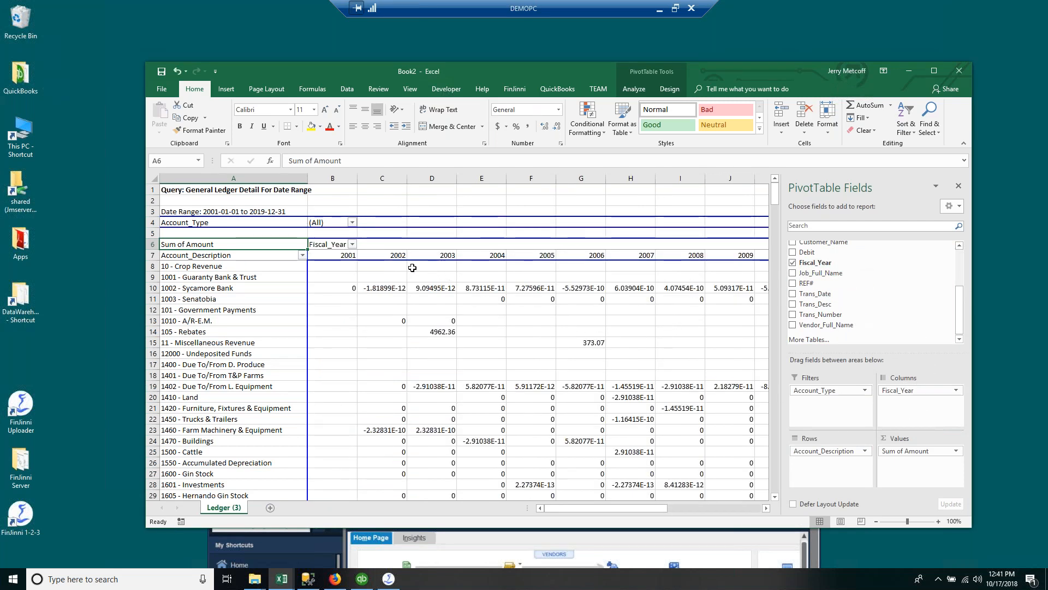
{"action": "left_click", "coordinate": [865, 390]}
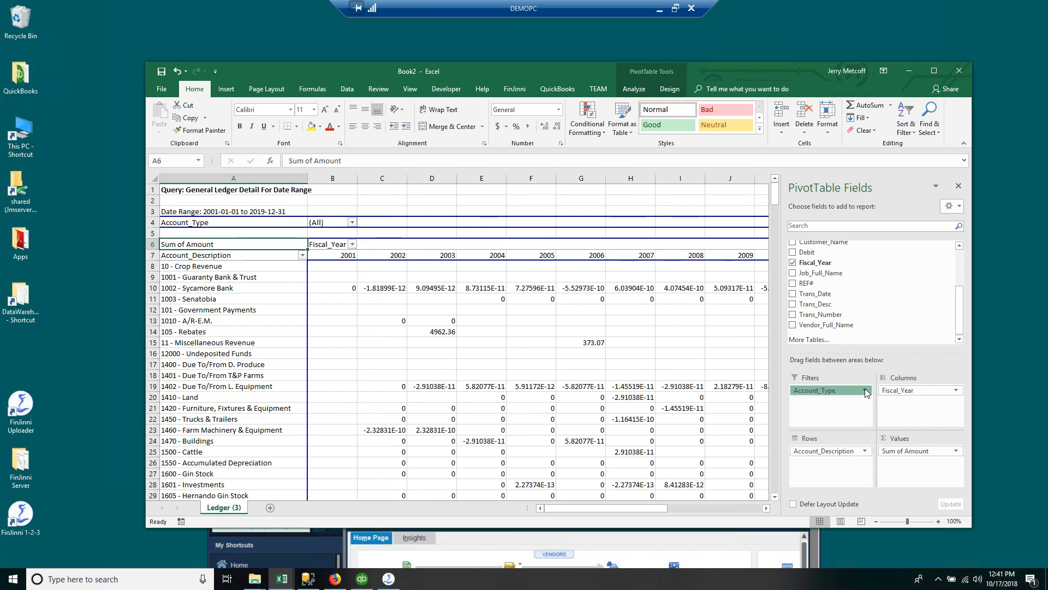
{"action": "left_click", "coordinate": [830, 389]}
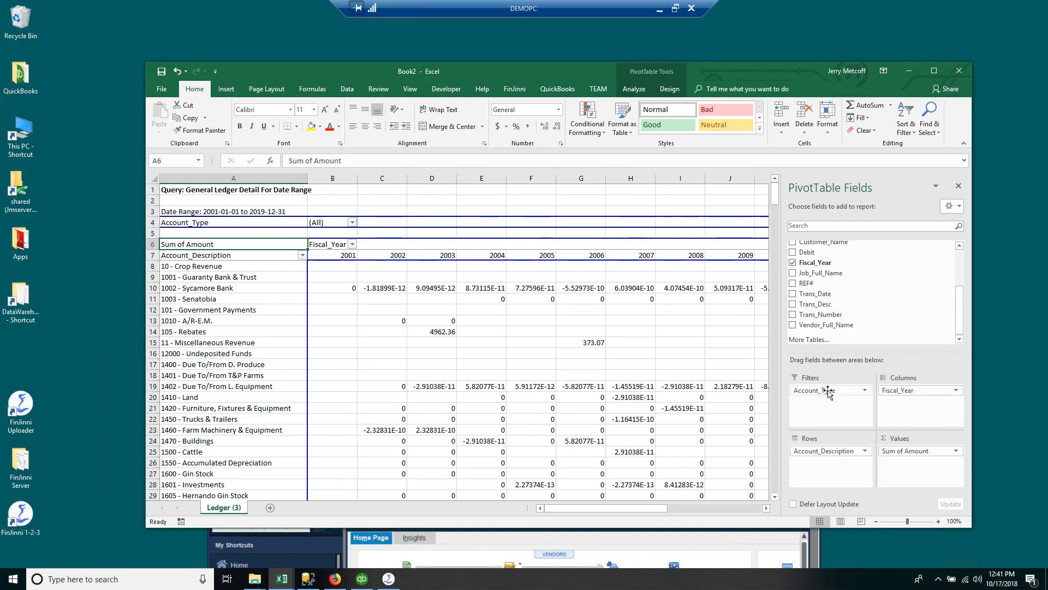
Step: Filter the pivot's Account_Type to Expense
{"action": "left_click", "coordinate": [352, 222]}
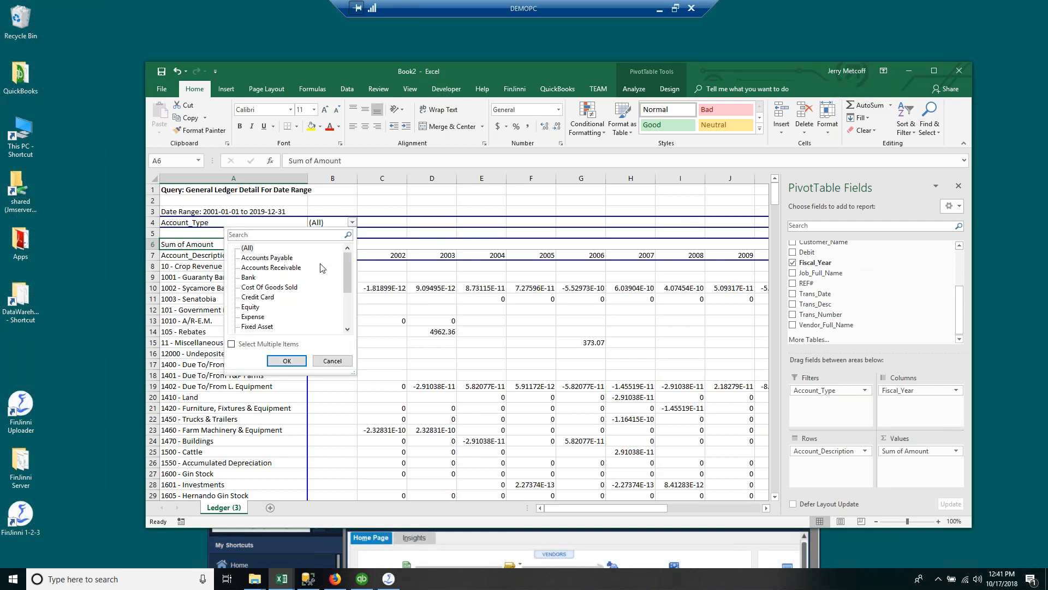
{"action": "left_click", "coordinate": [243, 317]}
{"action": "left_click", "coordinate": [283, 360]}
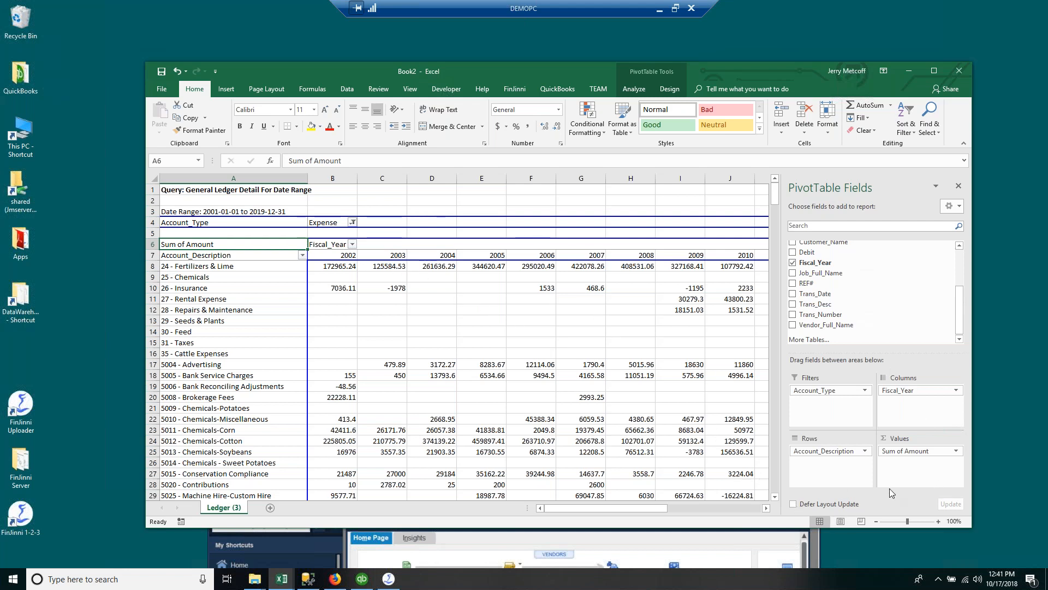
Step: Add Class_Name as a second filter field of the pivot
{"action": "left_click", "coordinate": [549, 325]}
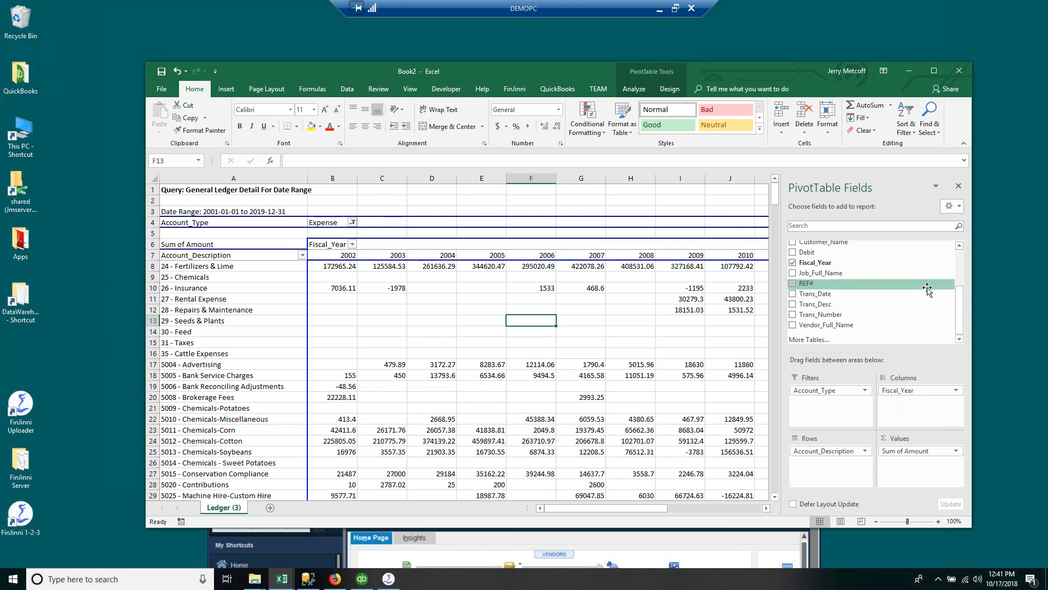
{"action": "left_click_drag", "start_coordinate": [960, 312], "coordinate": [959, 264]}
{"action": "left_click_drag", "start_coordinate": [818, 286], "coordinate": [830, 404]}
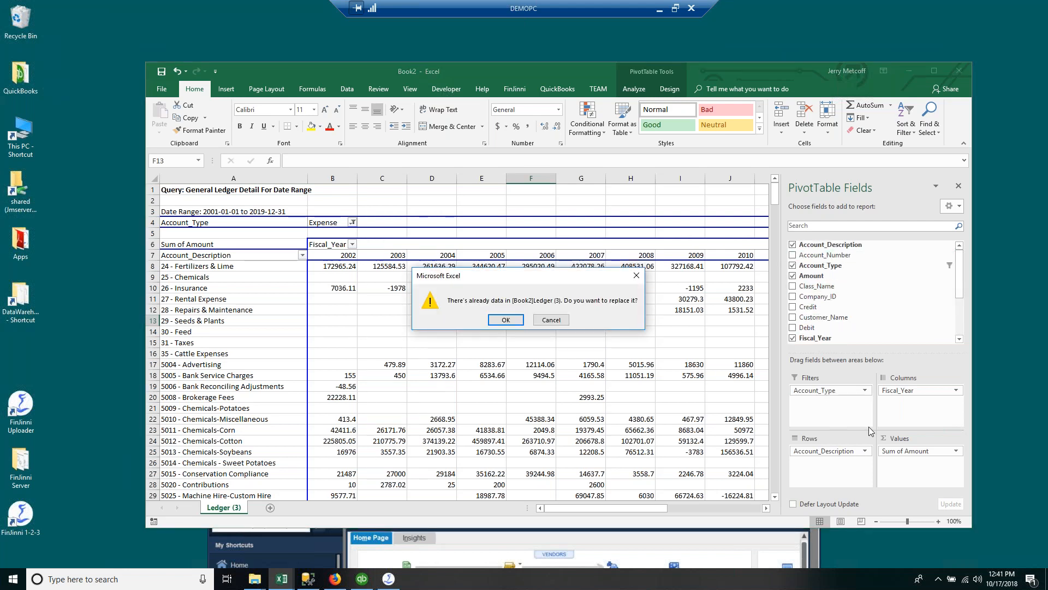
Step: Filter Class_Name to Corn, leaving five expense accounts totalling 235,188.32
{"action": "left_click", "coordinate": [505, 320]}
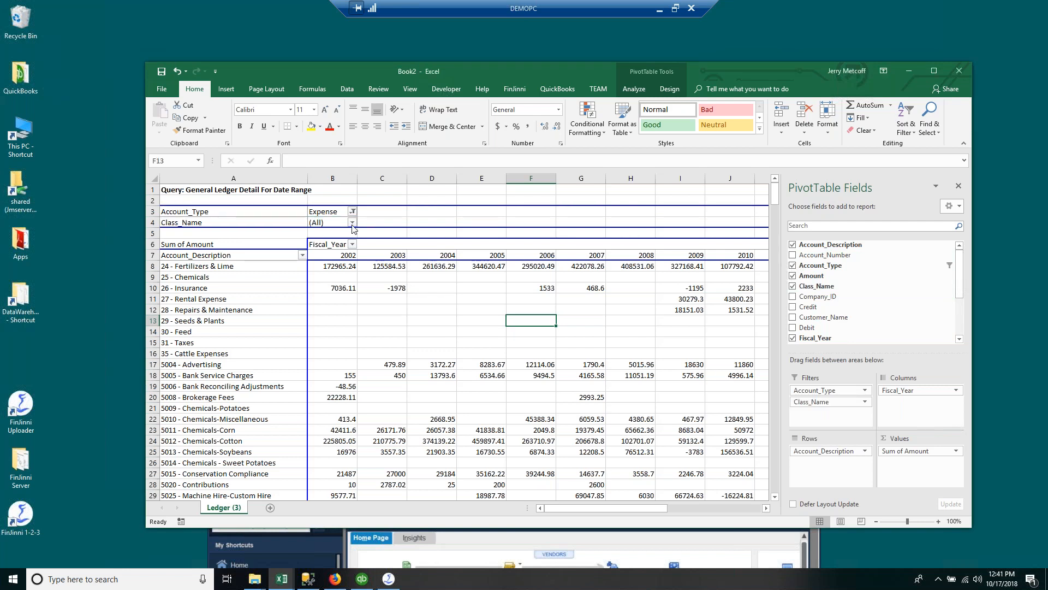
{"action": "left_click", "coordinate": [352, 222]}
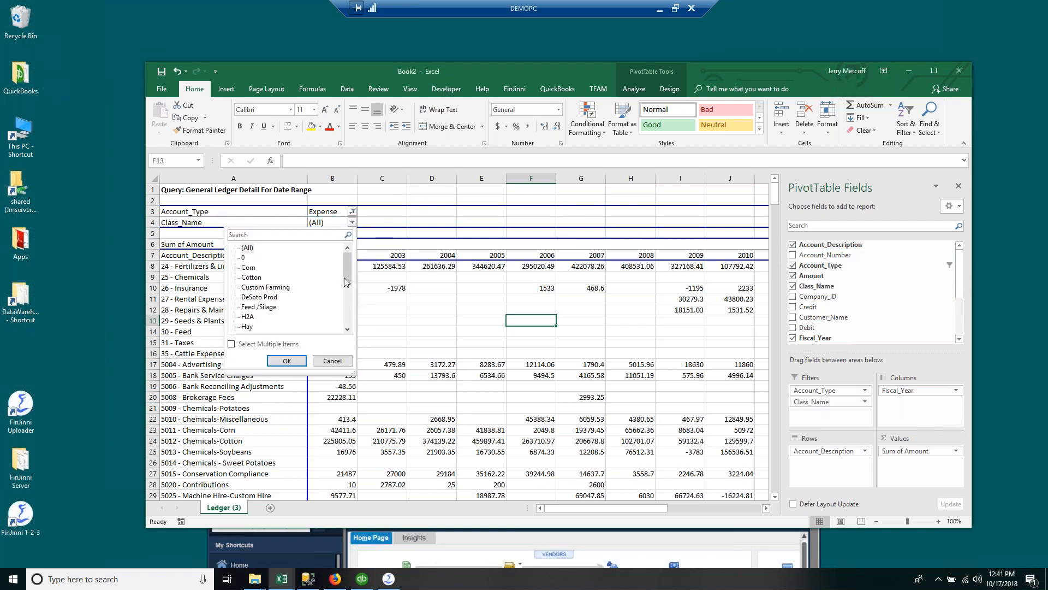
{"action": "left_click", "coordinate": [249, 267]}
{"action": "left_click", "coordinate": [287, 360]}
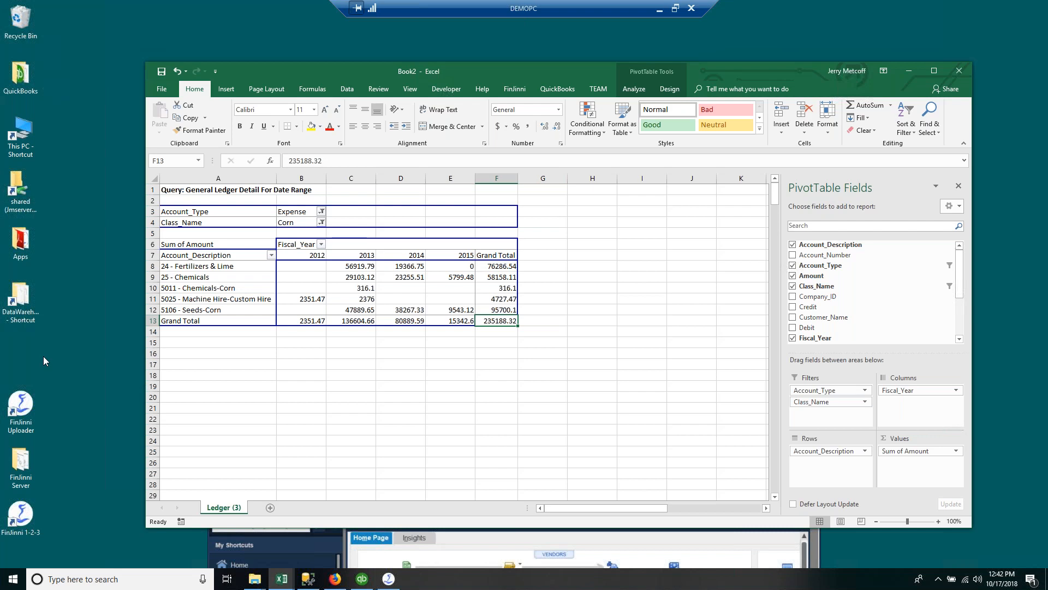
Step: Reselect the Corn expense pivot and bring up its Design and Analyze tools for a PivotChart
{"action": "left_click", "coordinate": [386, 385]}
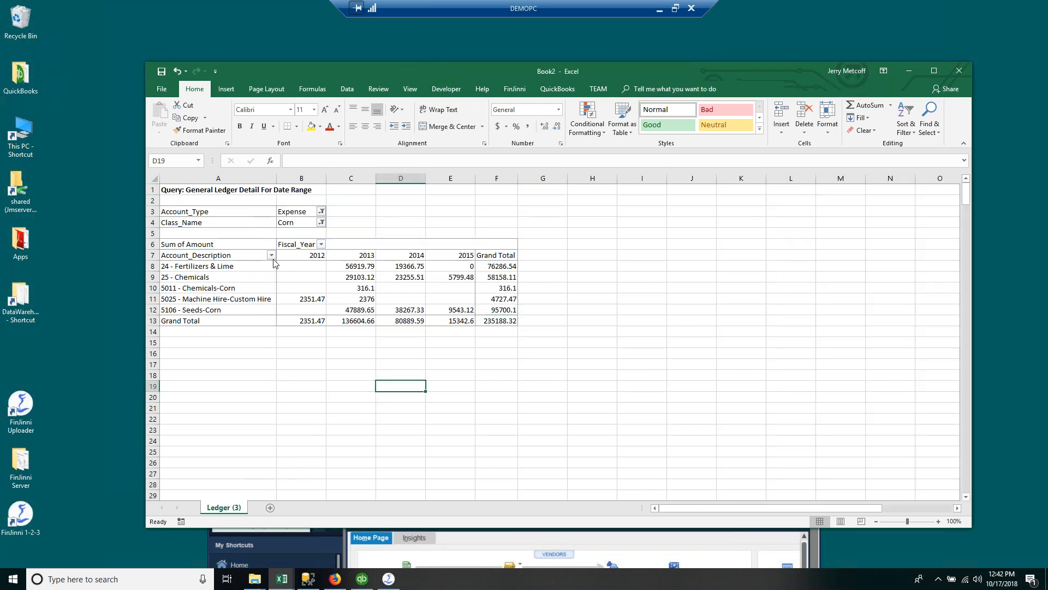
{"action": "left_click", "coordinate": [356, 286]}
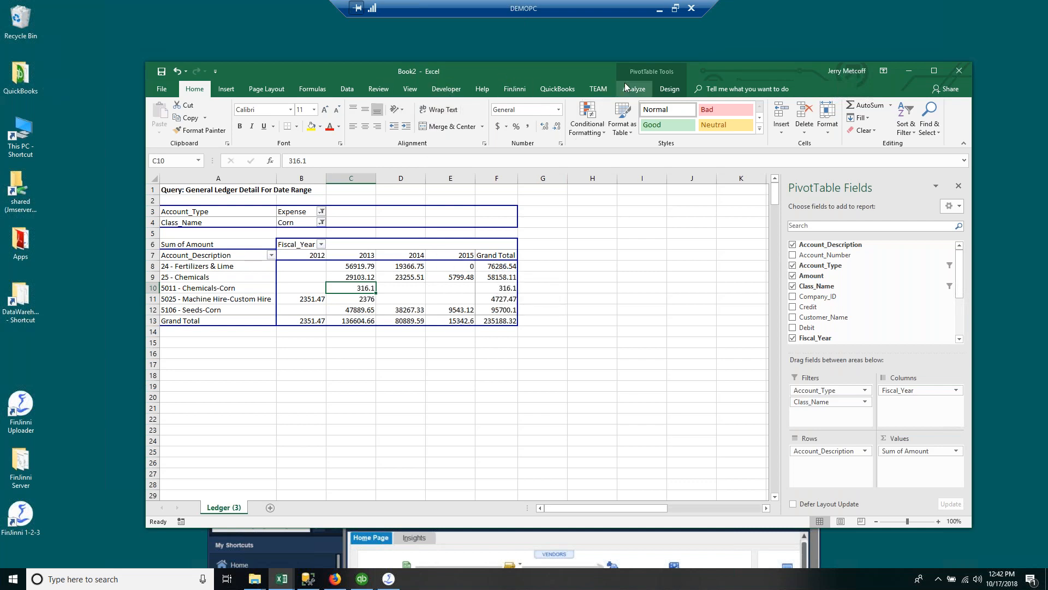
{"action": "left_click", "coordinate": [673, 89]}
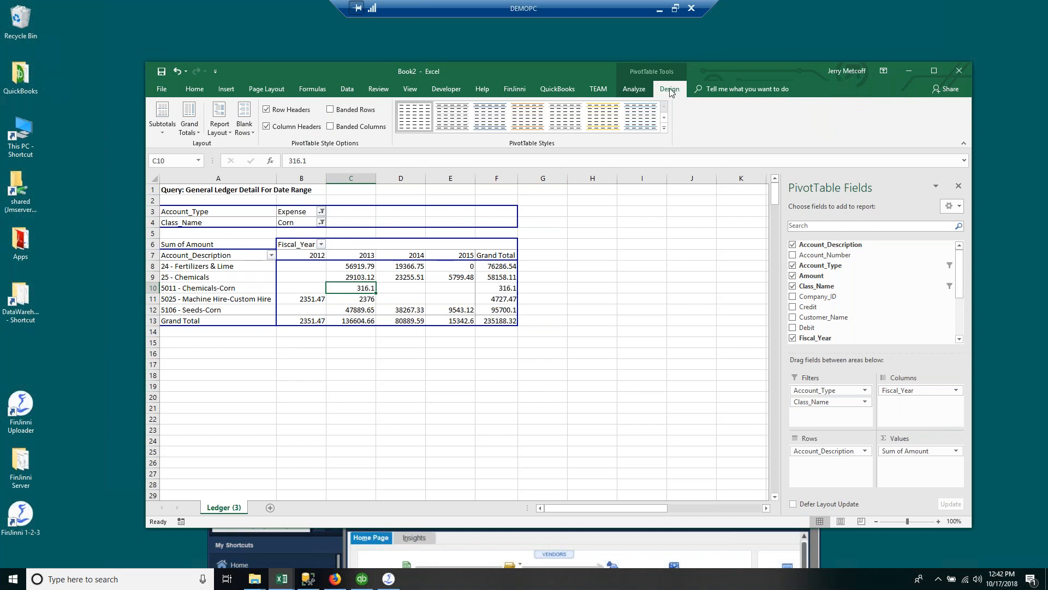
{"action": "left_click", "coordinate": [633, 89]}
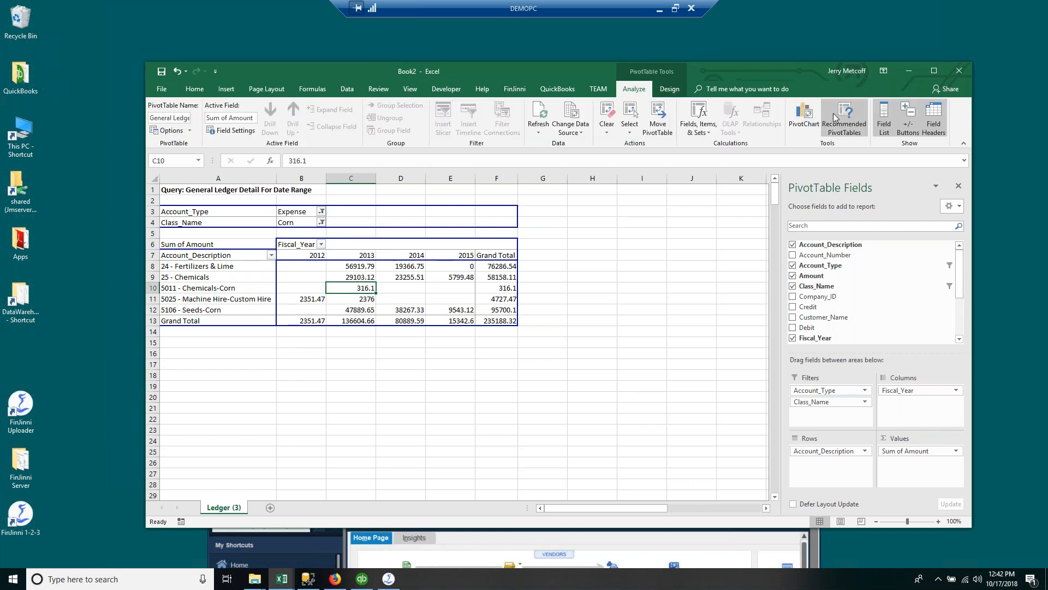
{"action": "left_click", "coordinate": [805, 116]}
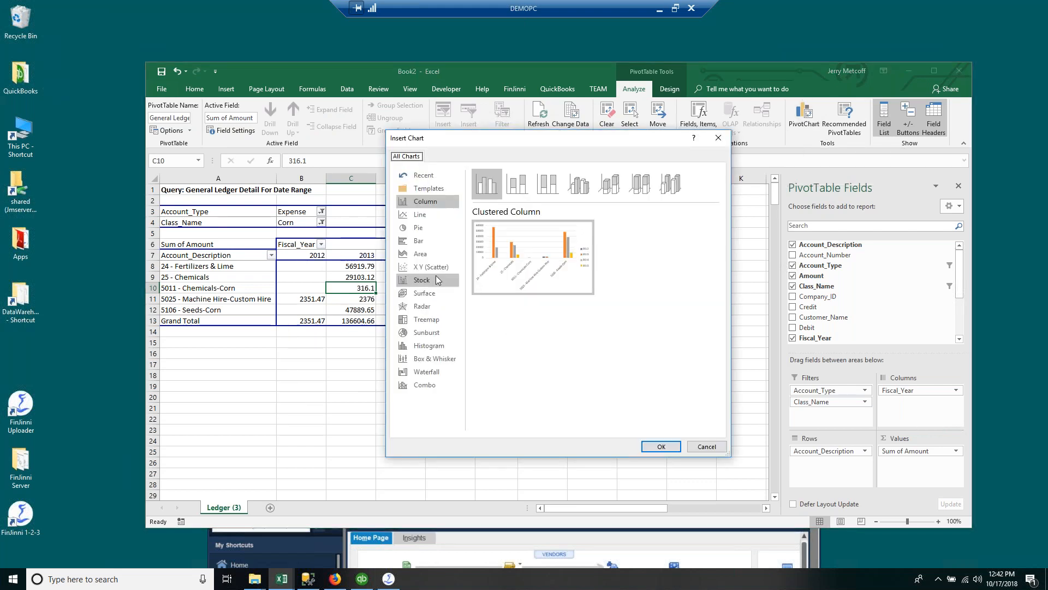
Step: Insert an Area PivotChart and move it below and right of the pivot table
{"action": "left_click", "coordinate": [425, 256]}
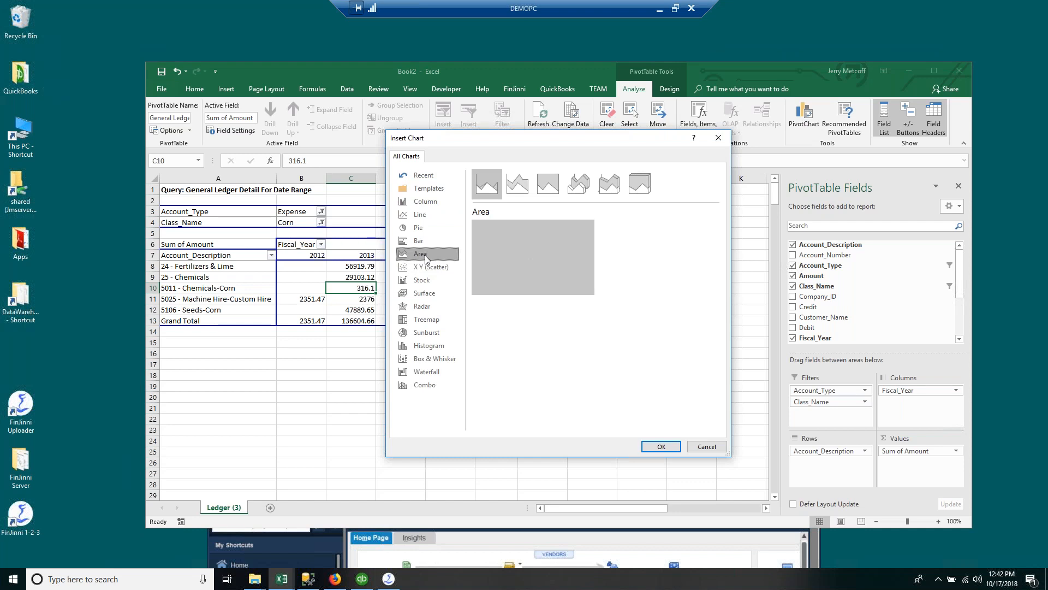
{"action": "left_click", "coordinate": [661, 446]}
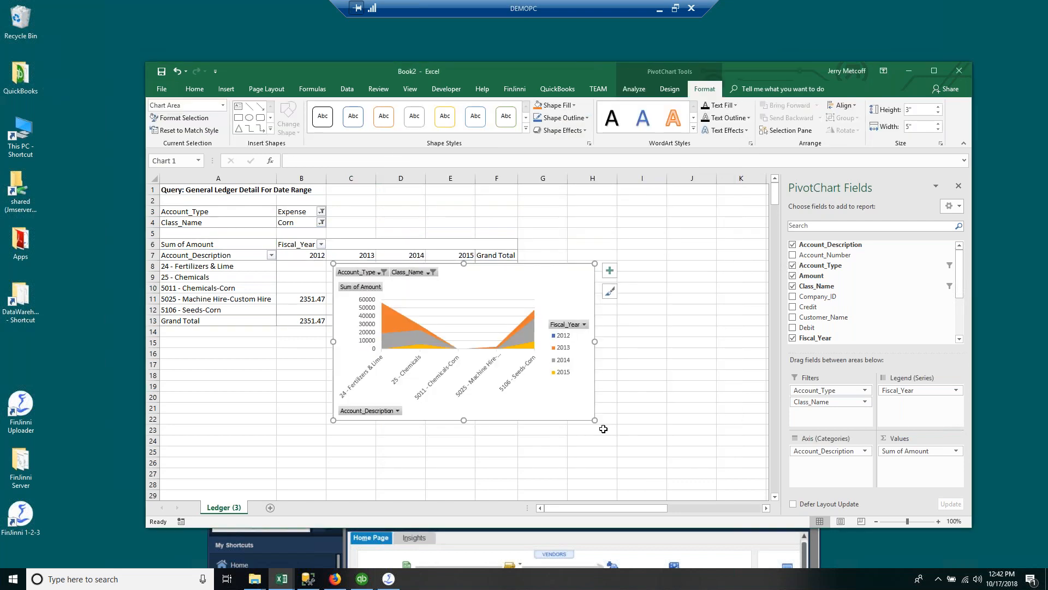
{"action": "left_click_drag", "start_coordinate": [481, 280], "coordinate": [670, 355]}
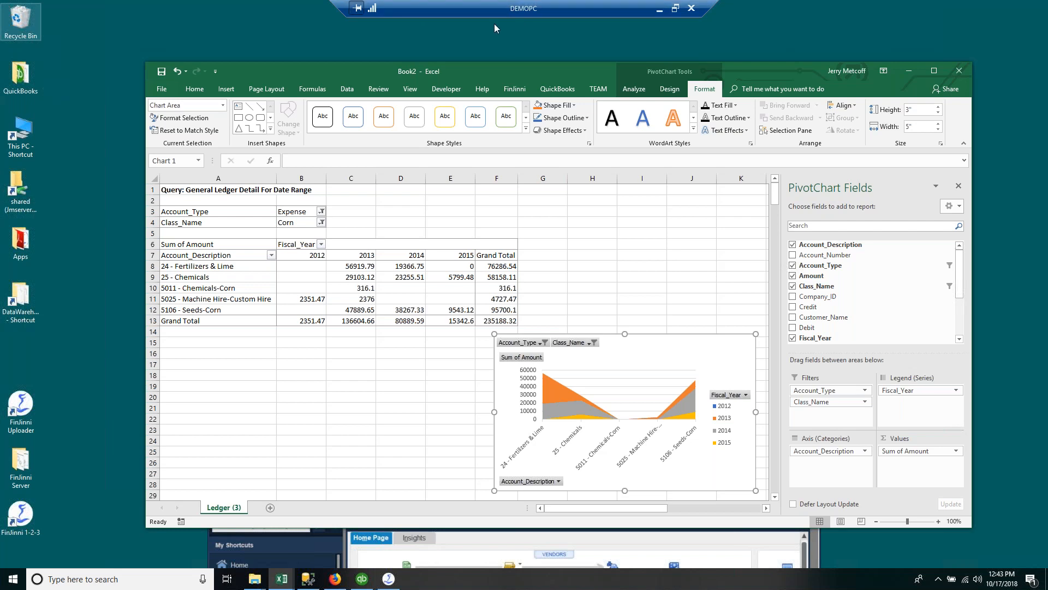
Step: Browse the Item fields in the Query Builder's column list, then close it without running
{"action": "left_click", "coordinate": [514, 90]}
{"action": "left_click", "coordinate": [156, 114]}
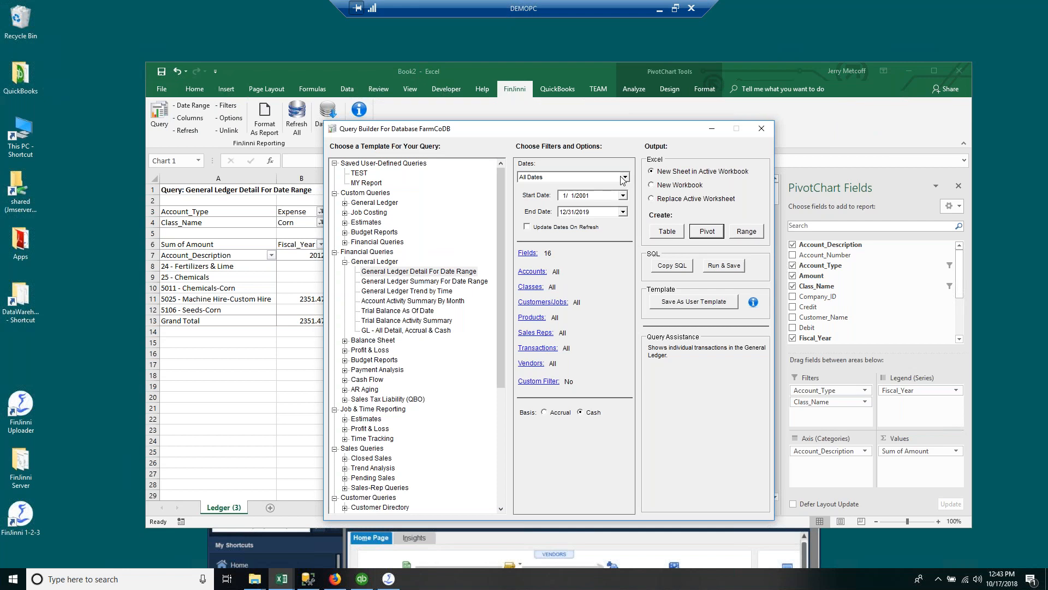
{"action": "left_click", "coordinate": [527, 253]}
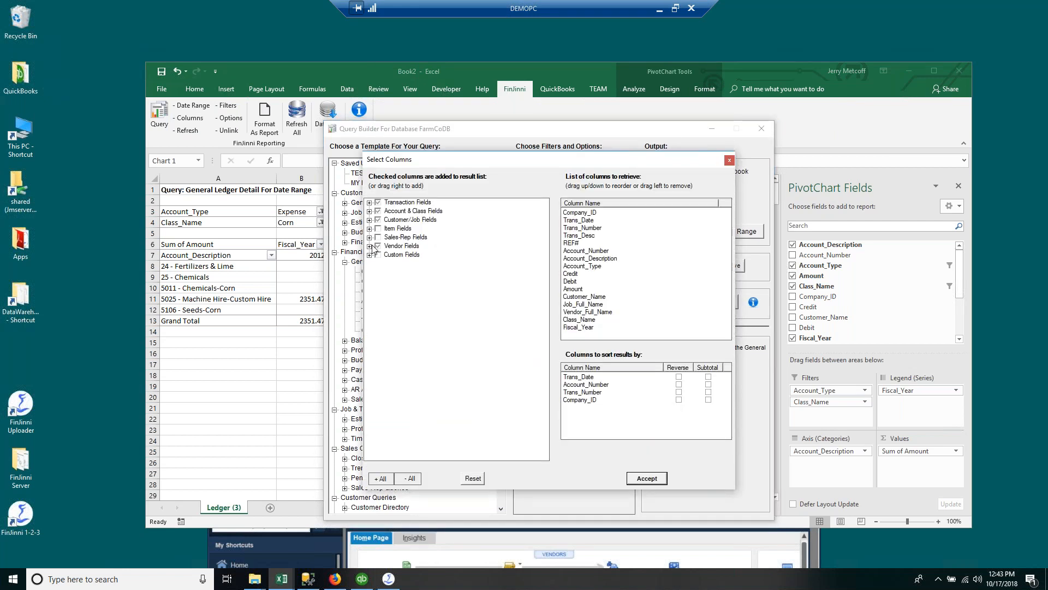
{"action": "left_click", "coordinate": [369, 228]}
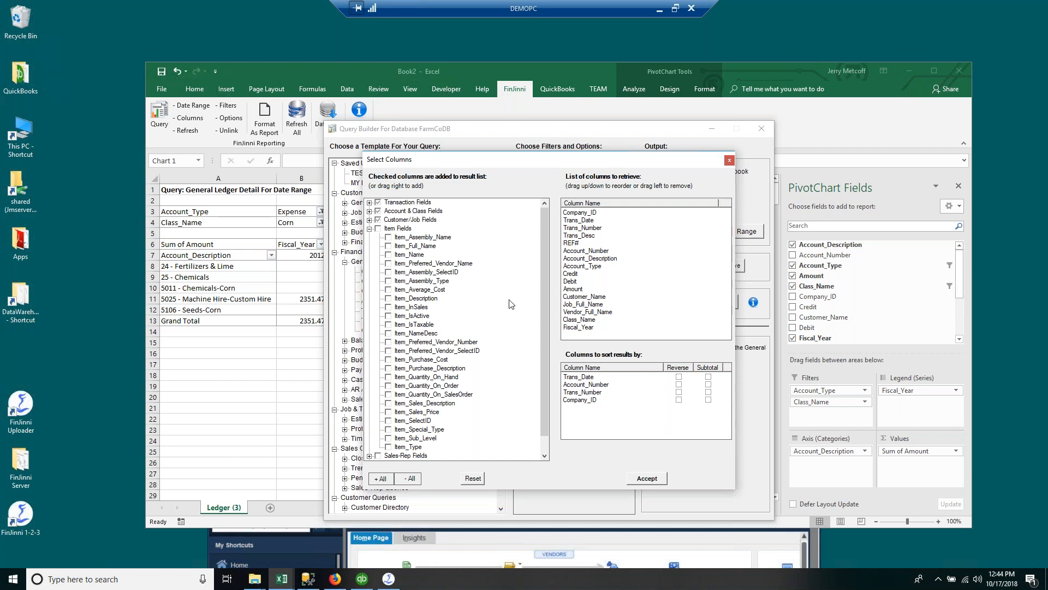
{"action": "left_click", "coordinate": [729, 159]}
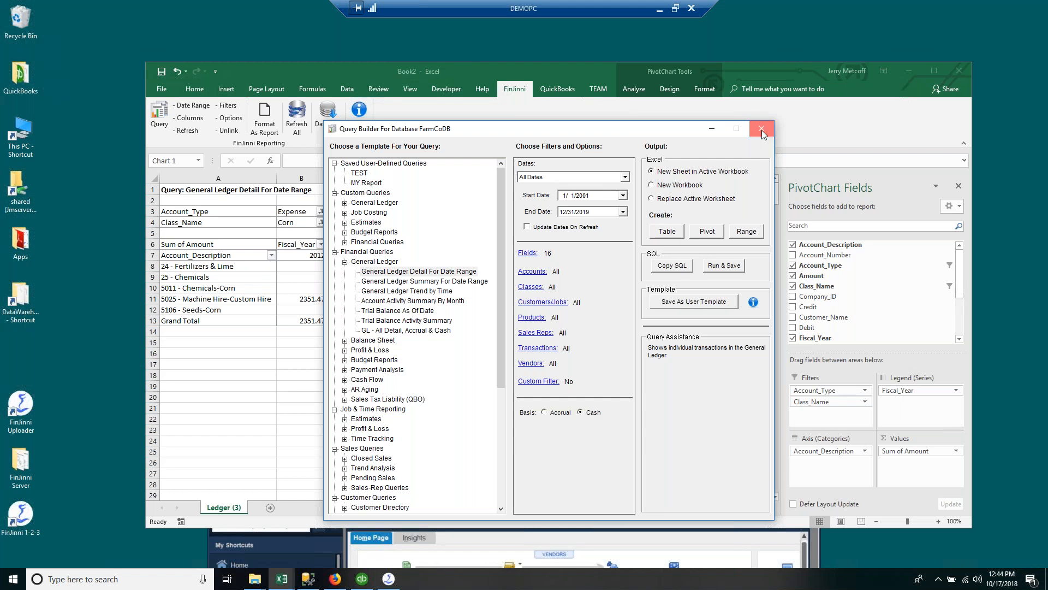
{"action": "left_click", "coordinate": [761, 130]}
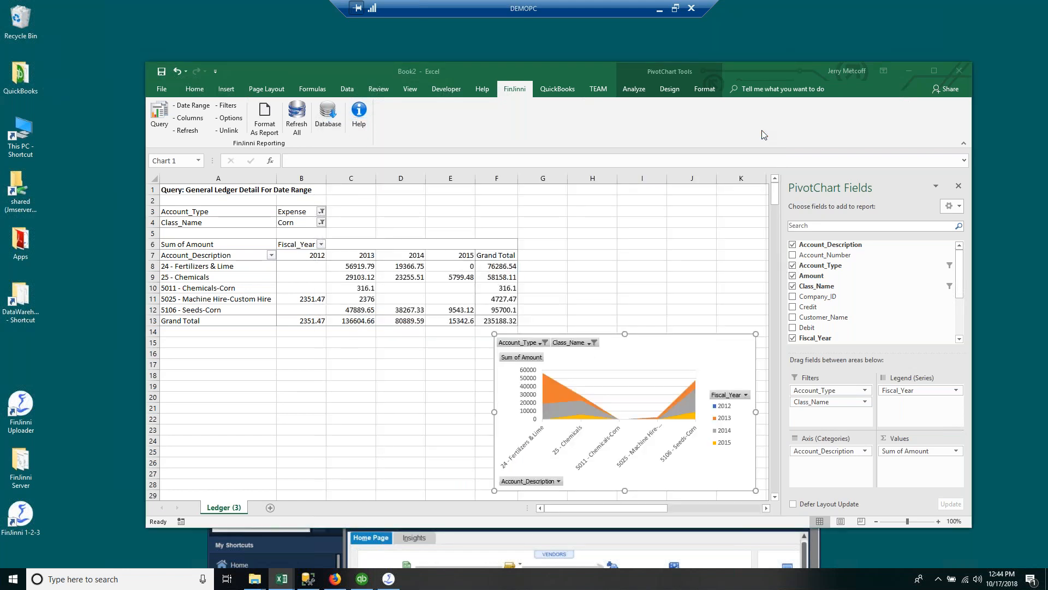
Step: Connect FinJinni to the QBTEST2 database on Server1 and reopen the Query Builder
{"action": "left_click", "coordinate": [327, 113]}
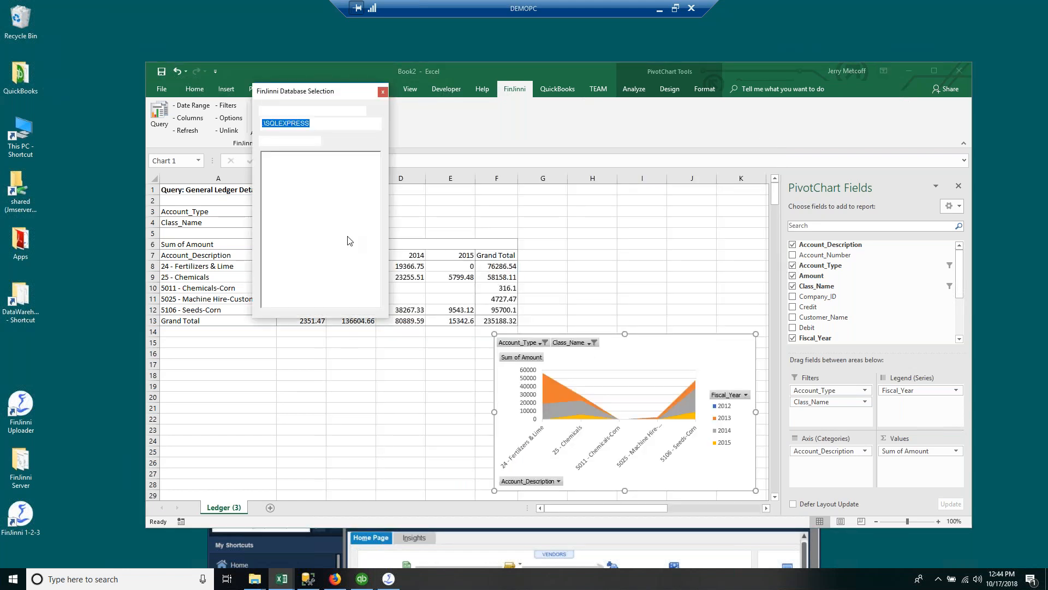
{"action": "left_click", "coordinate": [376, 125]}
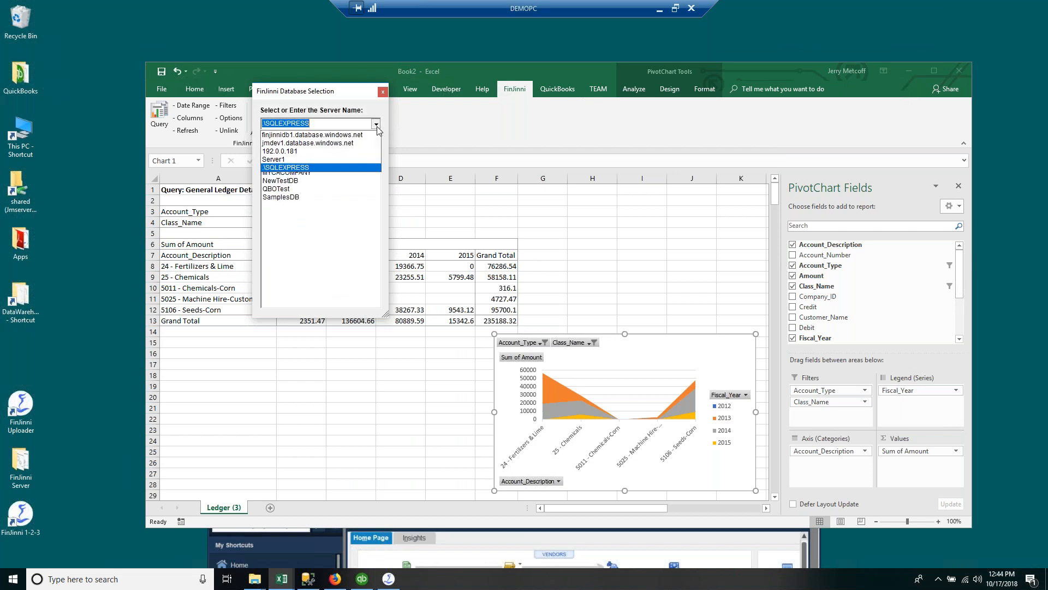
{"action": "left_click", "coordinate": [327, 165]}
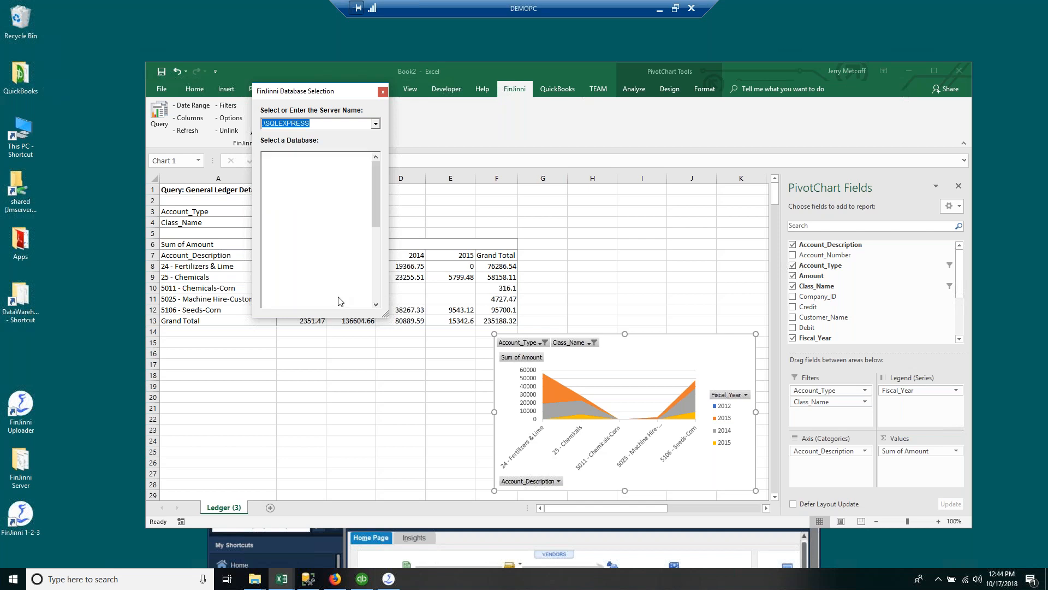
{"action": "scroll", "coordinate": [340, 282], "scroll_direction": "down", "scroll_amount": 1}
{"action": "scroll", "coordinate": [343, 282], "scroll_direction": "down", "scroll_amount": 2}
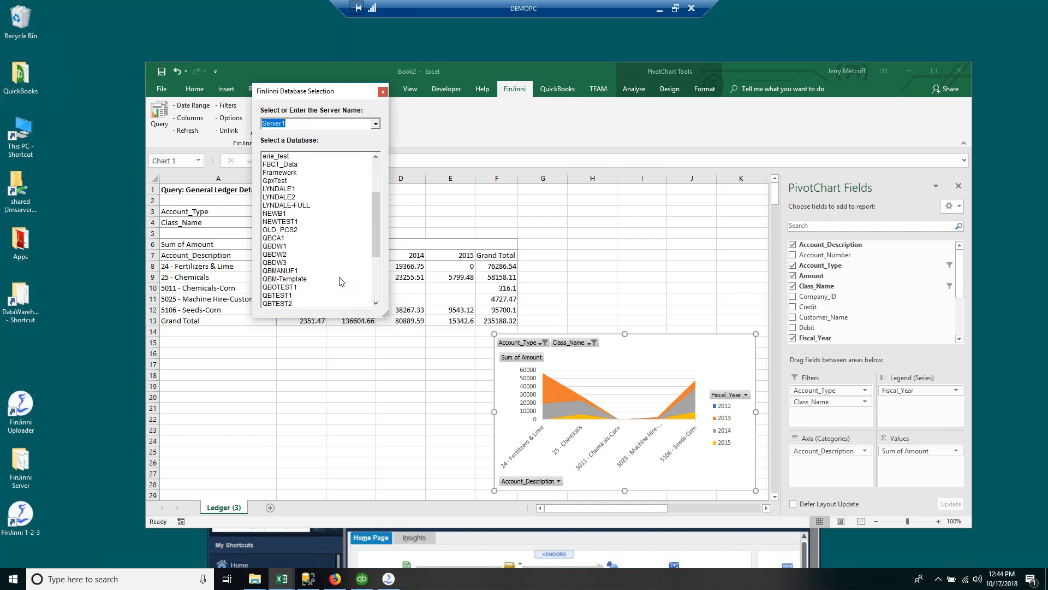
{"action": "scroll", "coordinate": [342, 282], "scroll_direction": "down", "scroll_amount": 2}
{"action": "double_click", "coordinate": [341, 279]}
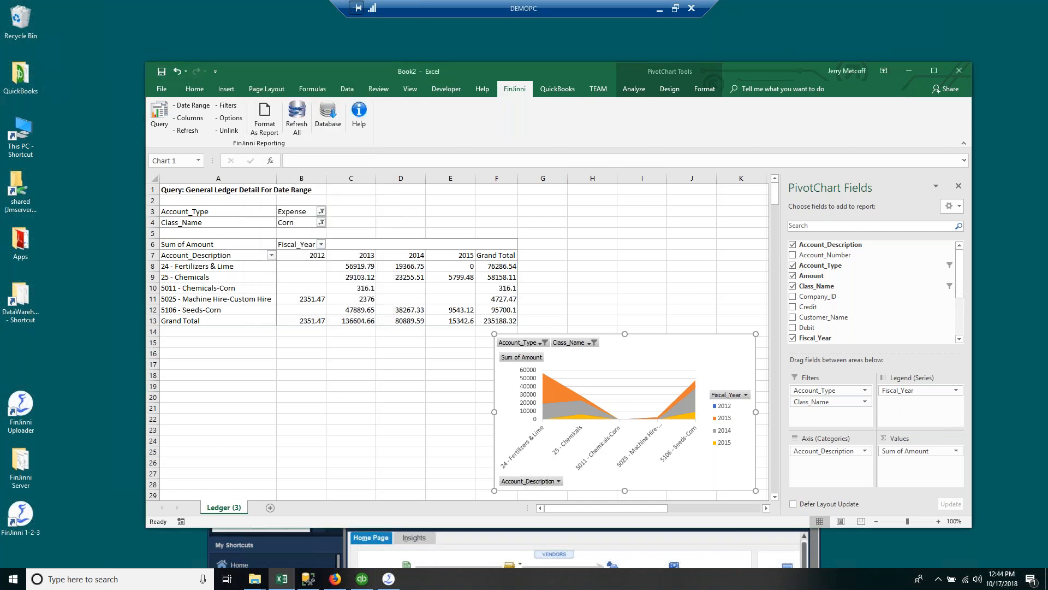
{"action": "left_click", "coordinate": [206, 103]}
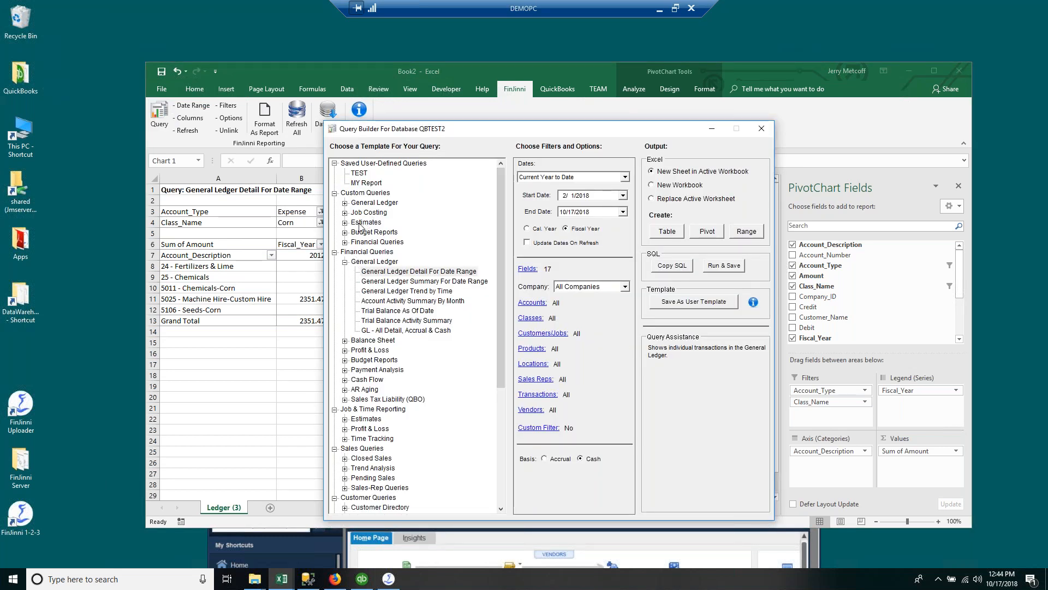
Step: Expand the Estimates, Profit & Loss and Job Costing query groups to find the job reports
{"action": "scroll", "coordinate": [380, 327], "scroll_direction": "down", "scroll_amount": 2}
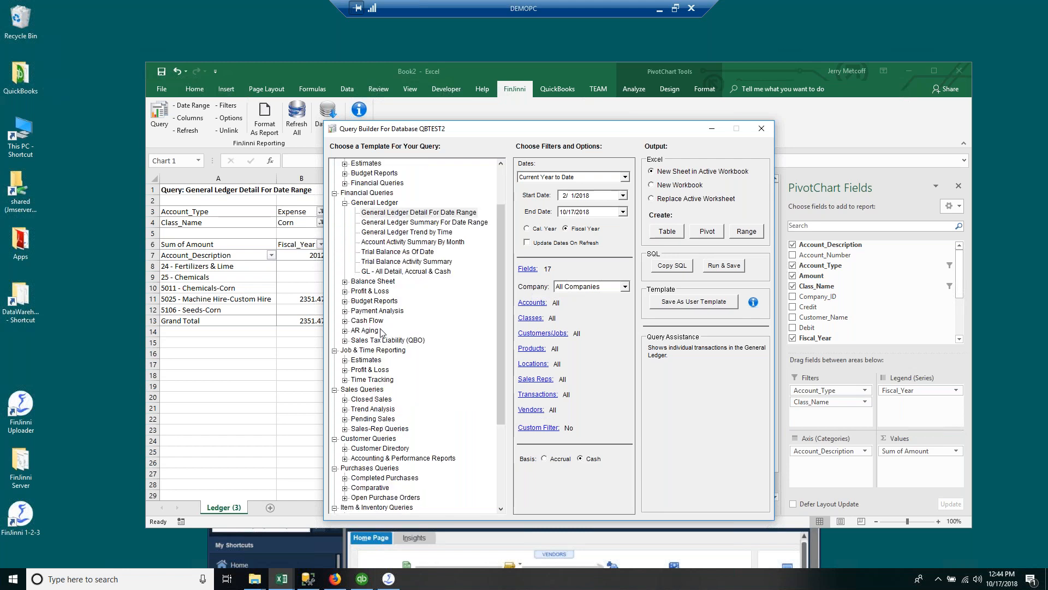
{"action": "scroll", "coordinate": [385, 322], "scroll_direction": "up", "scroll_amount": 2}
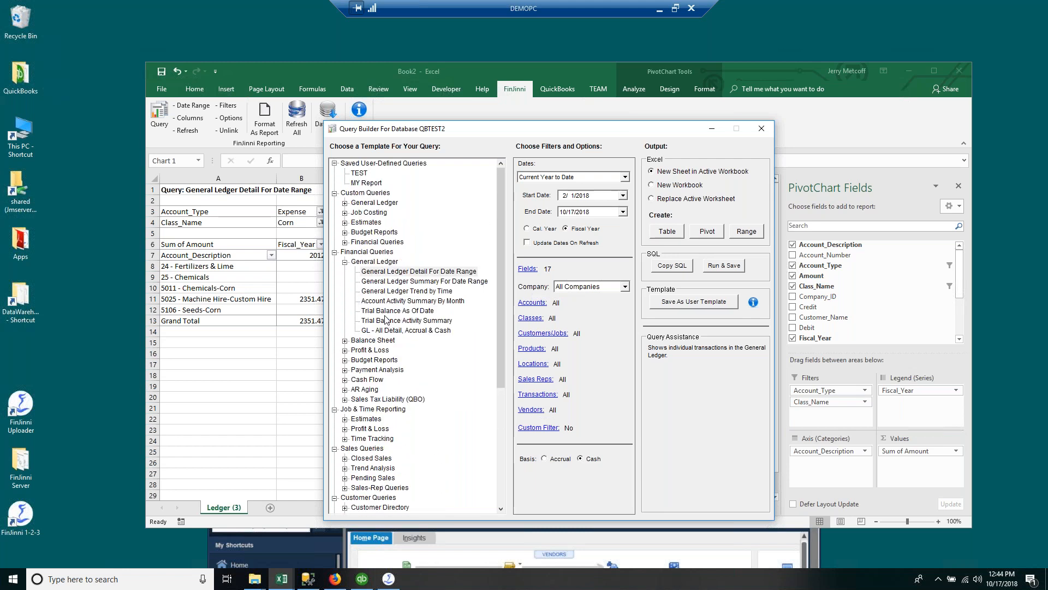
{"action": "scroll", "coordinate": [382, 325], "scroll_direction": "down", "scroll_amount": 2}
{"action": "scroll", "coordinate": [369, 333], "scroll_direction": "up", "scroll_amount": 2}
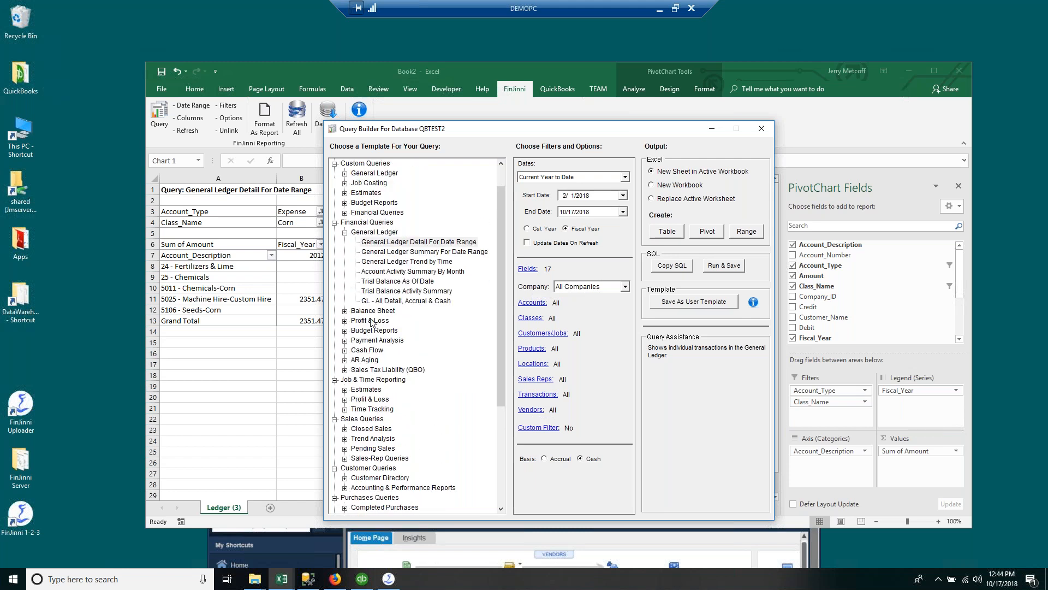
{"action": "left_click", "coordinate": [344, 223]}
{"action": "scroll", "coordinate": [378, 354], "scroll_direction": "down", "scroll_amount": 6}
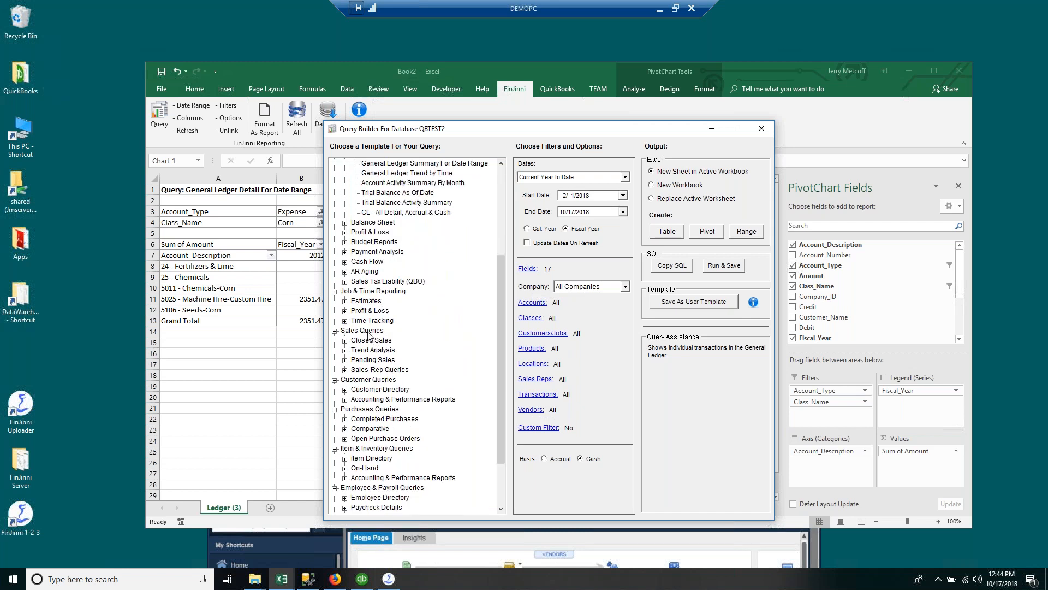
{"action": "left_click", "coordinate": [344, 301]}
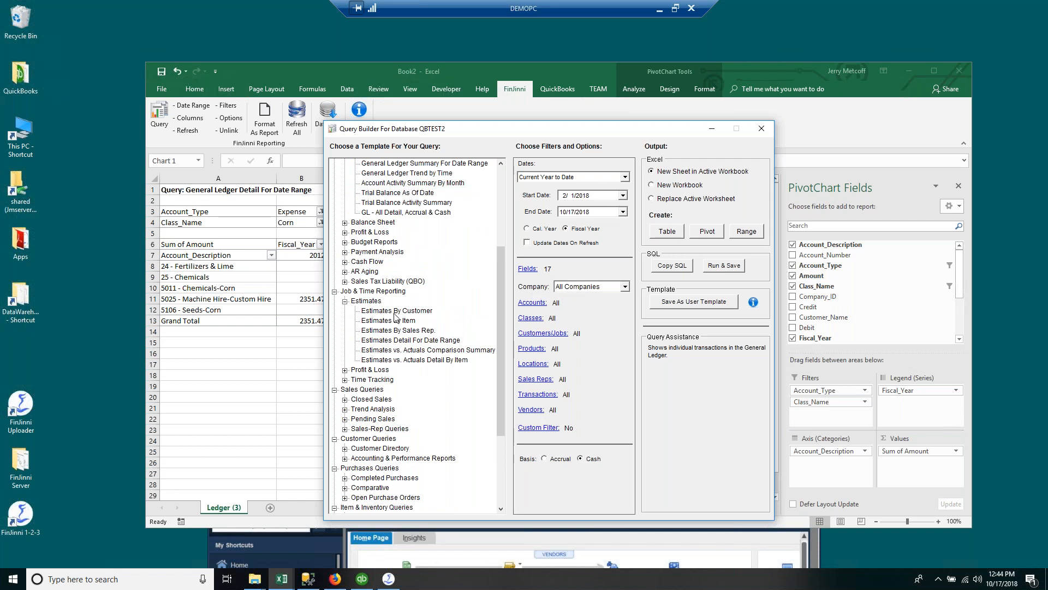
{"action": "left_click", "coordinate": [345, 370]}
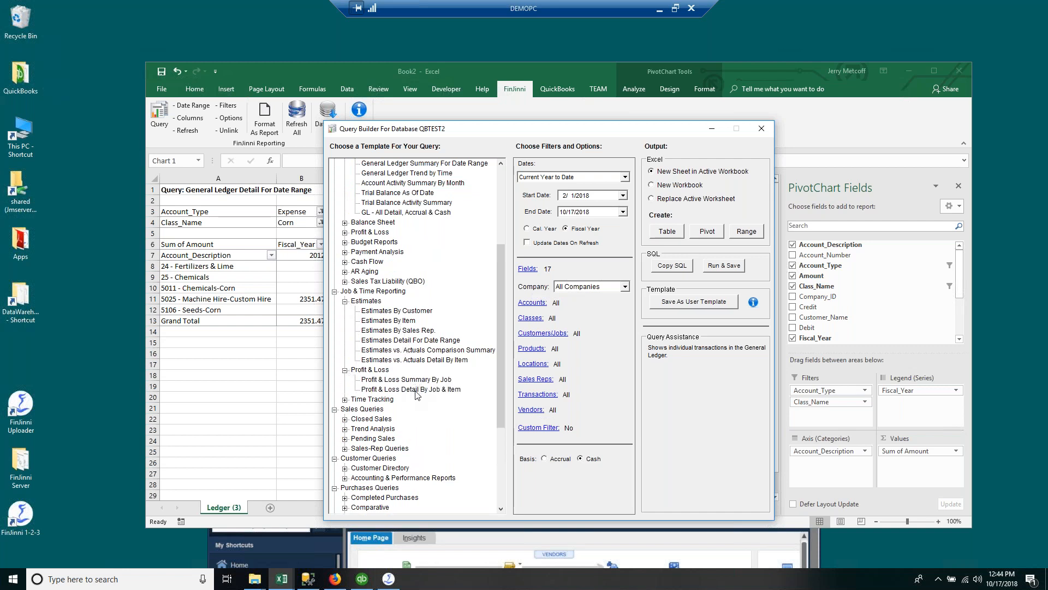
{"action": "scroll", "coordinate": [413, 382], "scroll_direction": "up", "scroll_amount": 3}
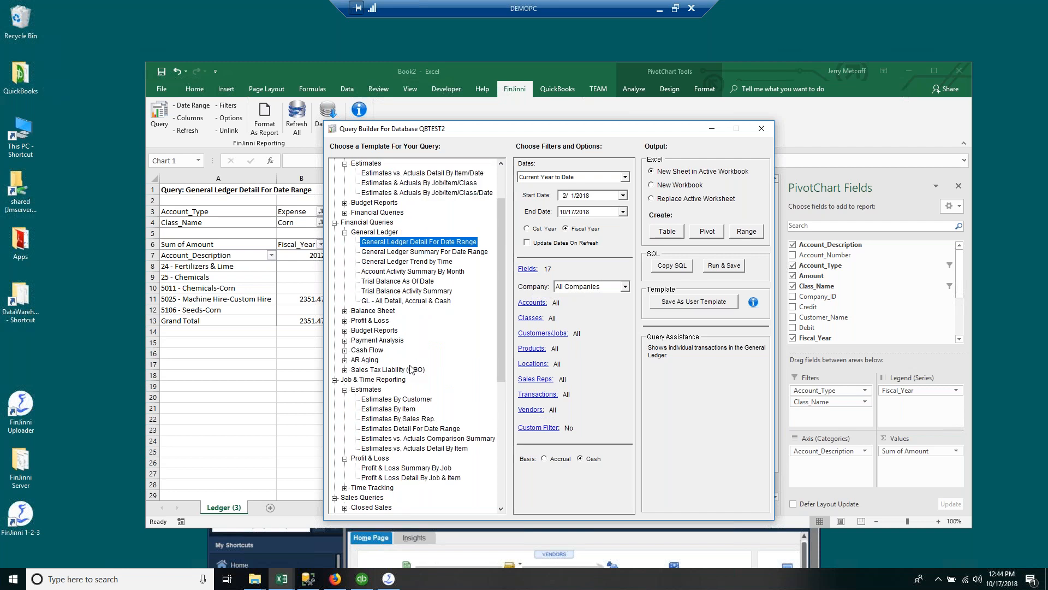
{"action": "scroll", "coordinate": [412, 369], "scroll_direction": "up", "scroll_amount": 2}
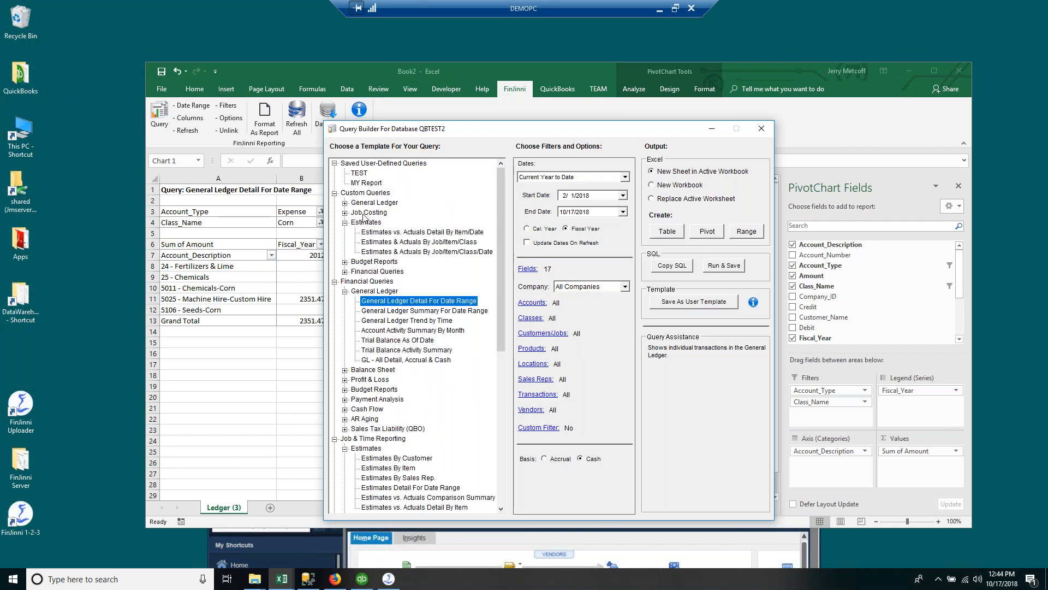
{"action": "left_click", "coordinate": [345, 212]}
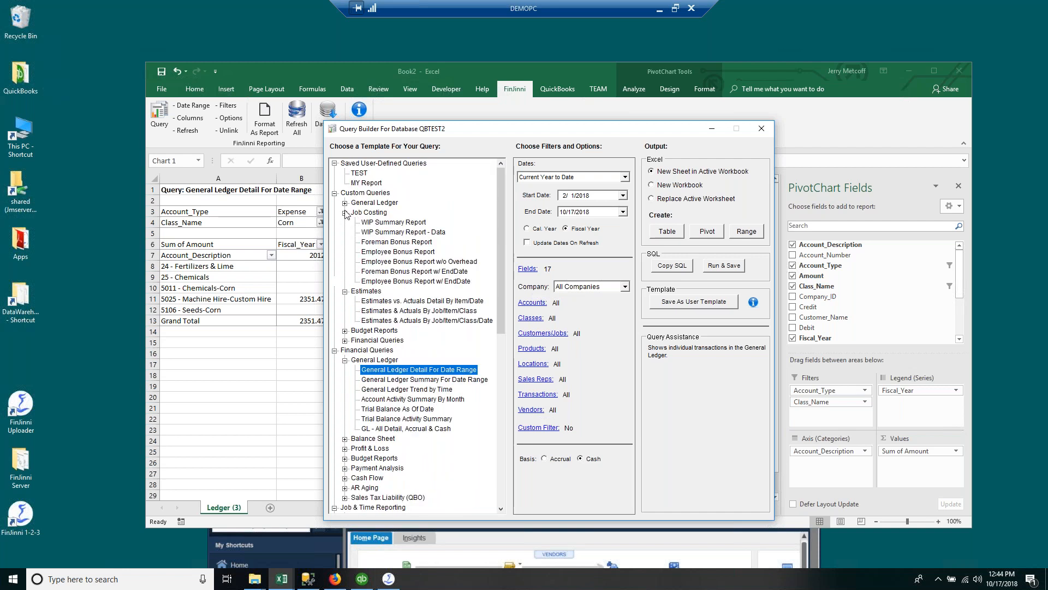
Step: Run Employee Bonus Report w/o Overhead for All Dates as a table on a new sheet
{"action": "left_click", "coordinate": [412, 261]}
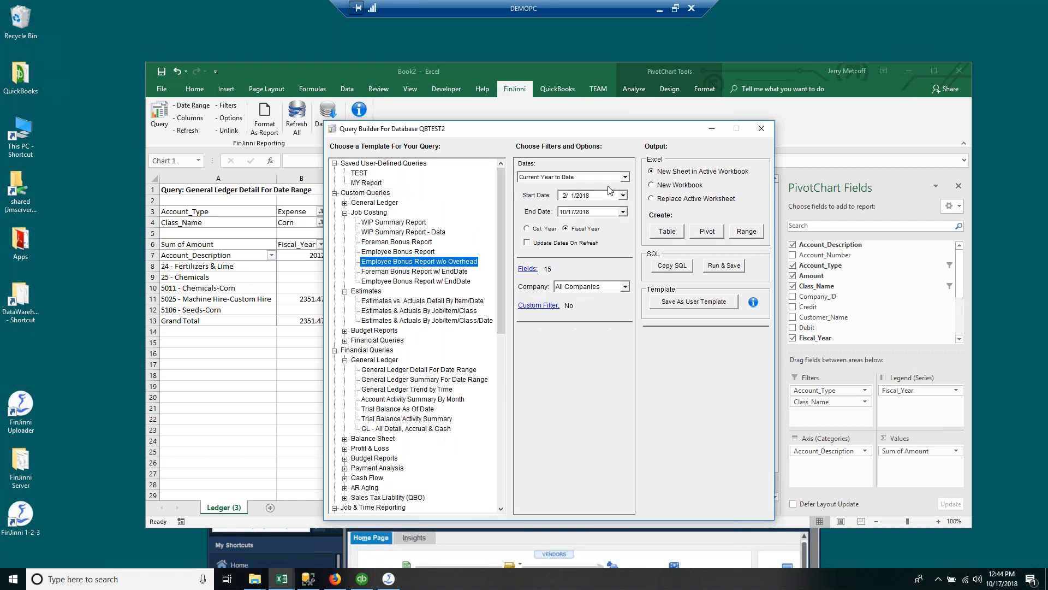
{"action": "left_click", "coordinate": [625, 177]}
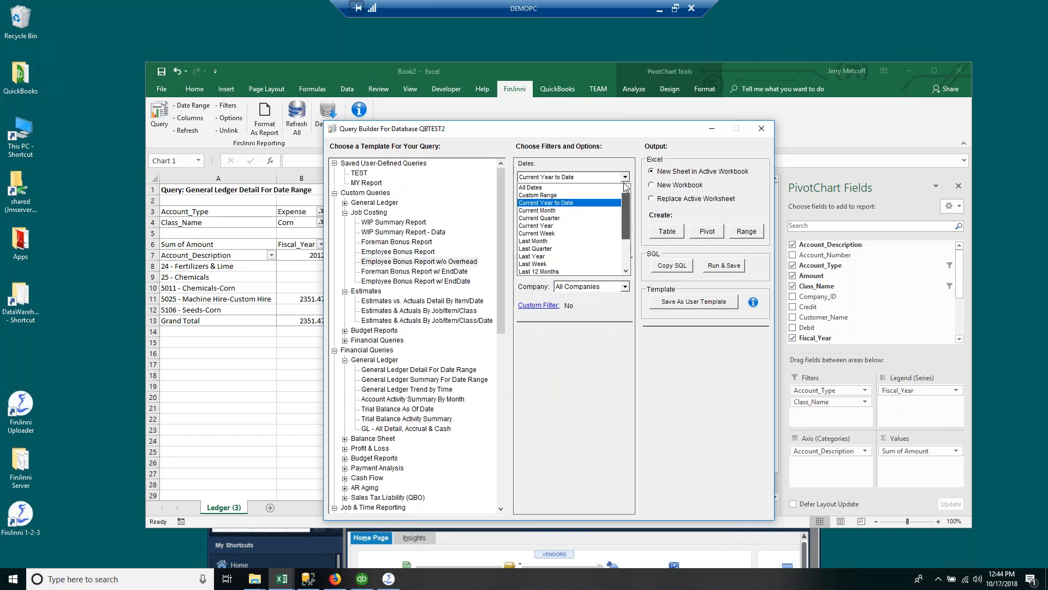
{"action": "left_click", "coordinate": [589, 187]}
{"action": "left_click", "coordinate": [667, 232]}
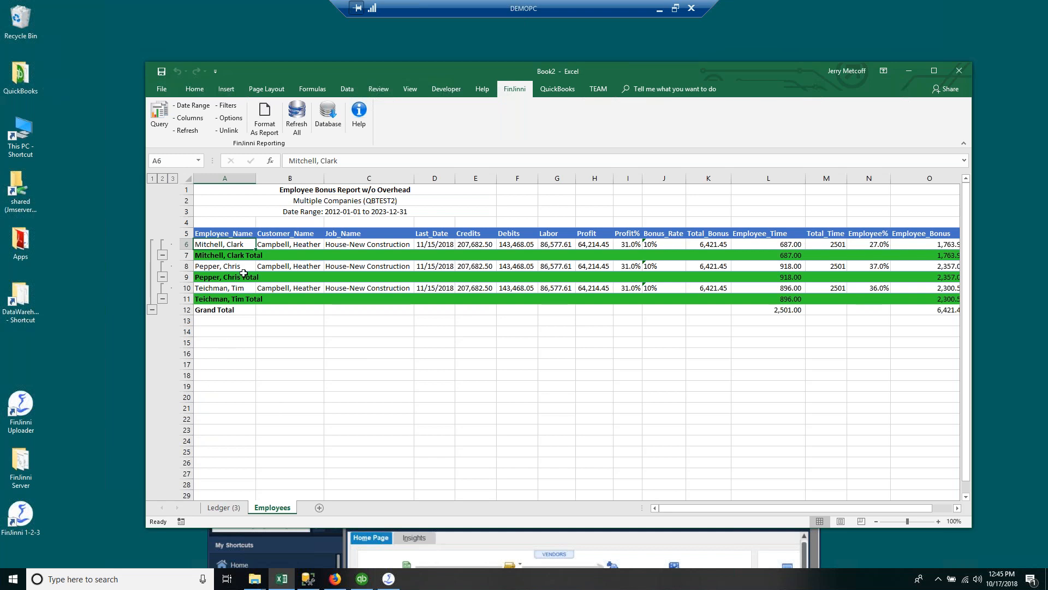
{"action": "left_click", "coordinate": [356, 245]}
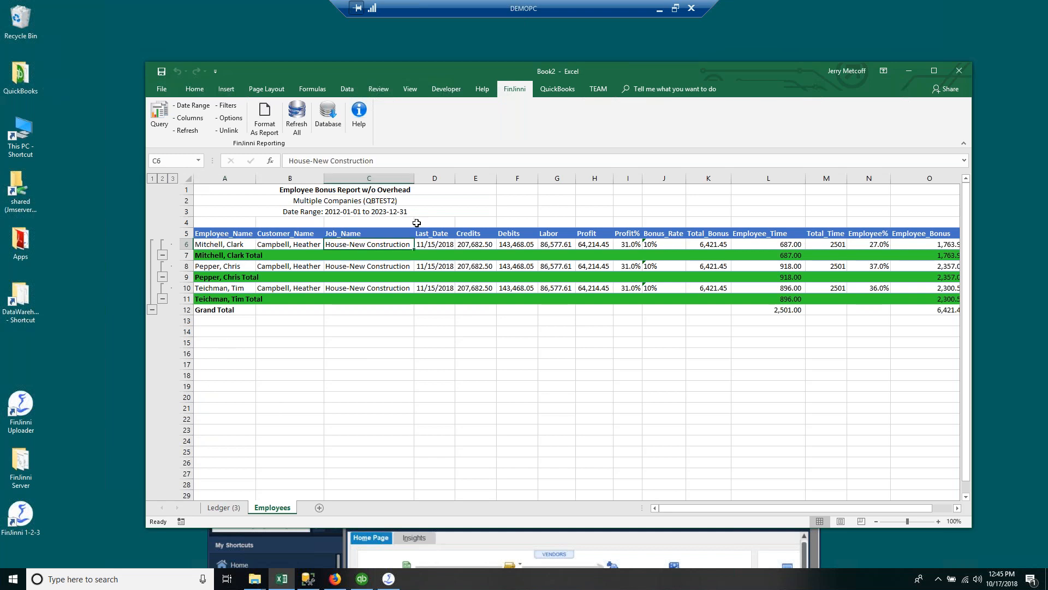
{"action": "left_click_drag", "start_coordinate": [479, 243], "coordinate": [502, 241]}
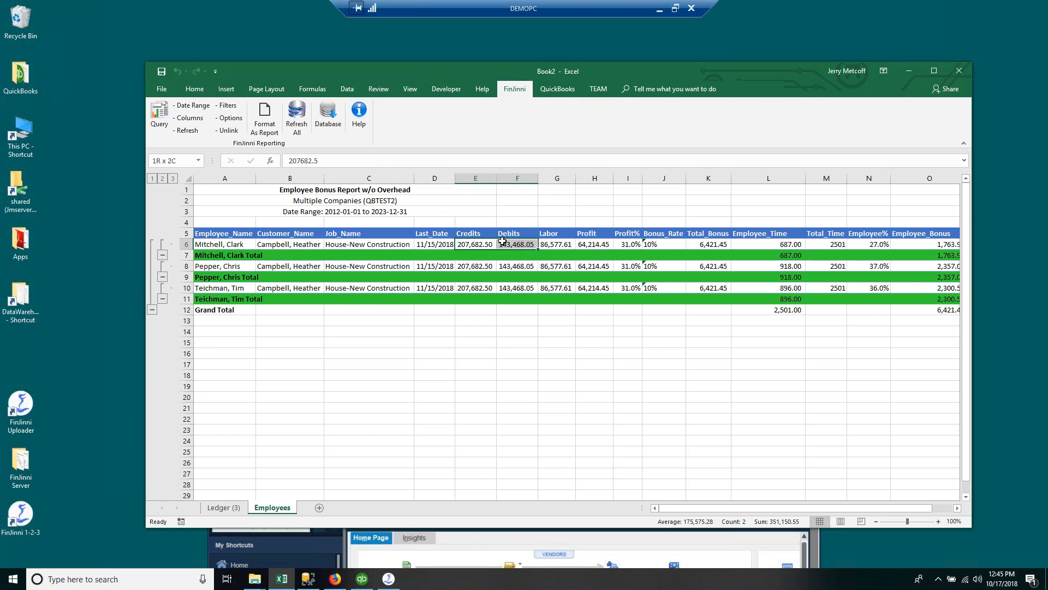
{"action": "left_click", "coordinate": [552, 366]}
{"action": "left_click", "coordinate": [554, 246]}
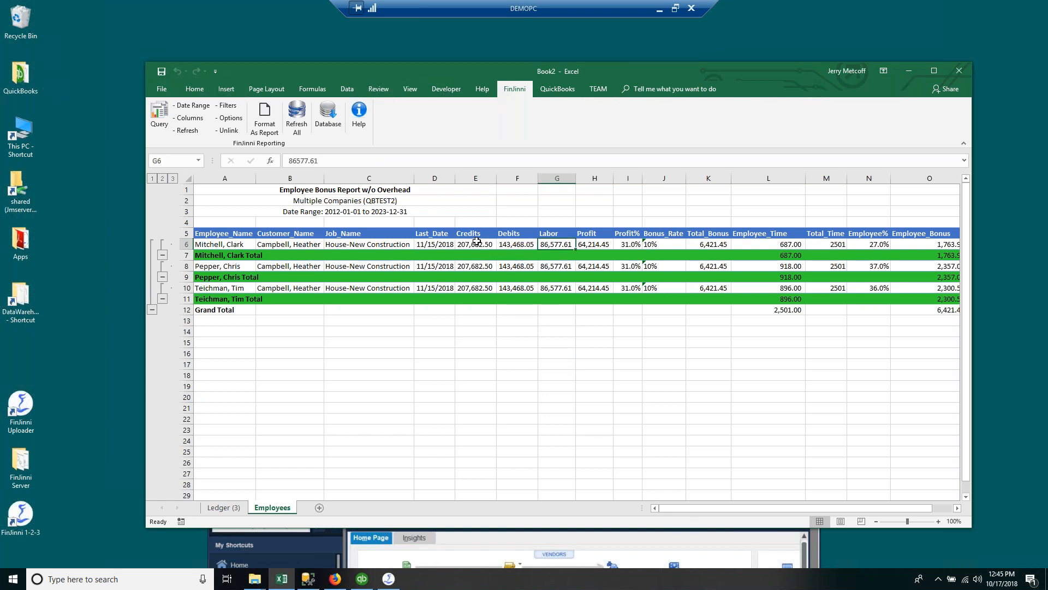
{"action": "left_click", "coordinate": [585, 244]}
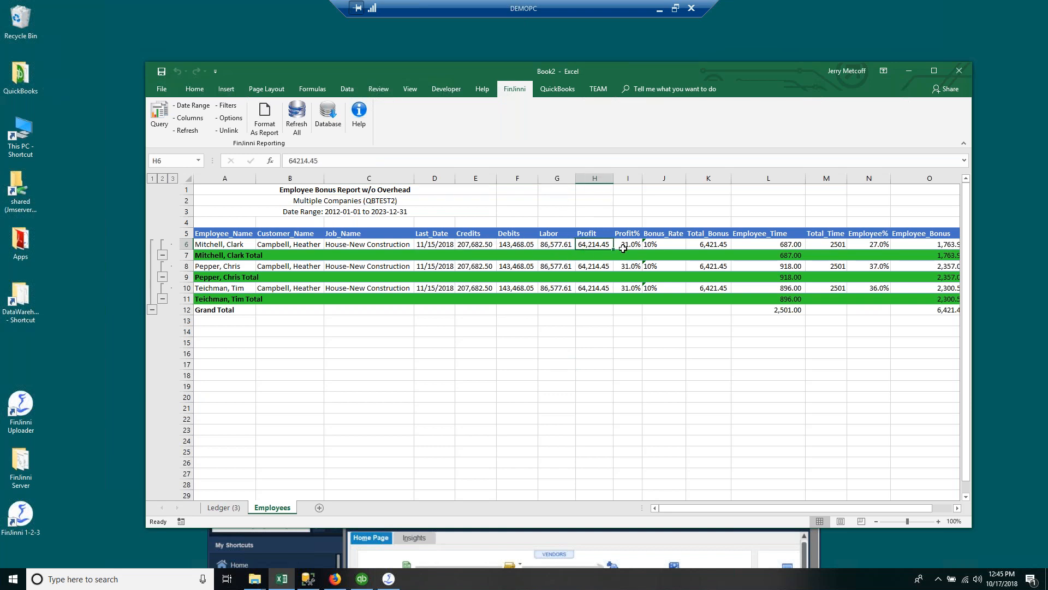
{"action": "left_click_drag", "start_coordinate": [494, 243], "coordinate": [590, 245]}
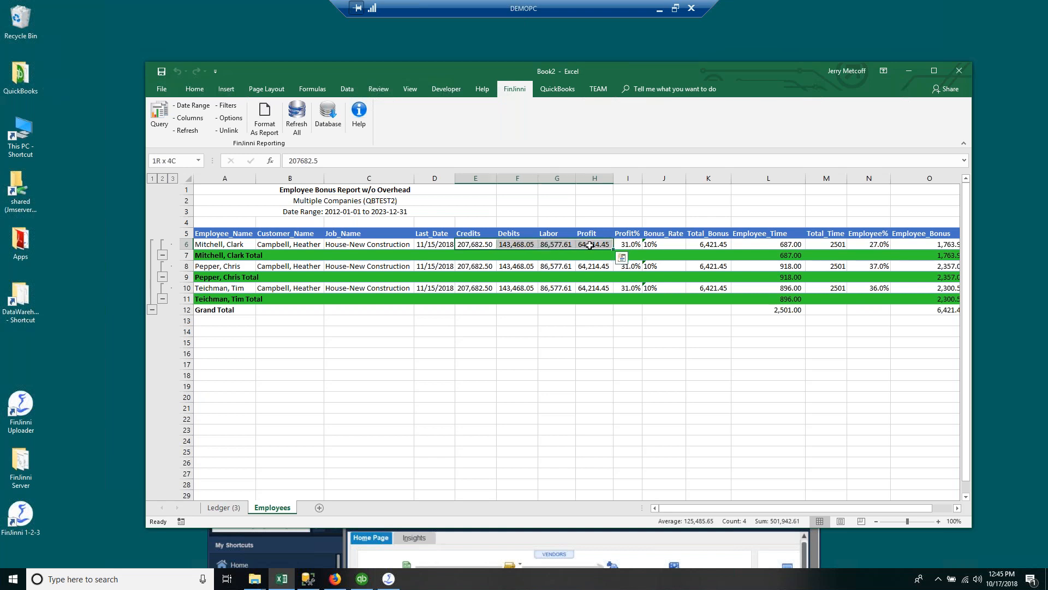
{"action": "left_click", "coordinate": [666, 243]}
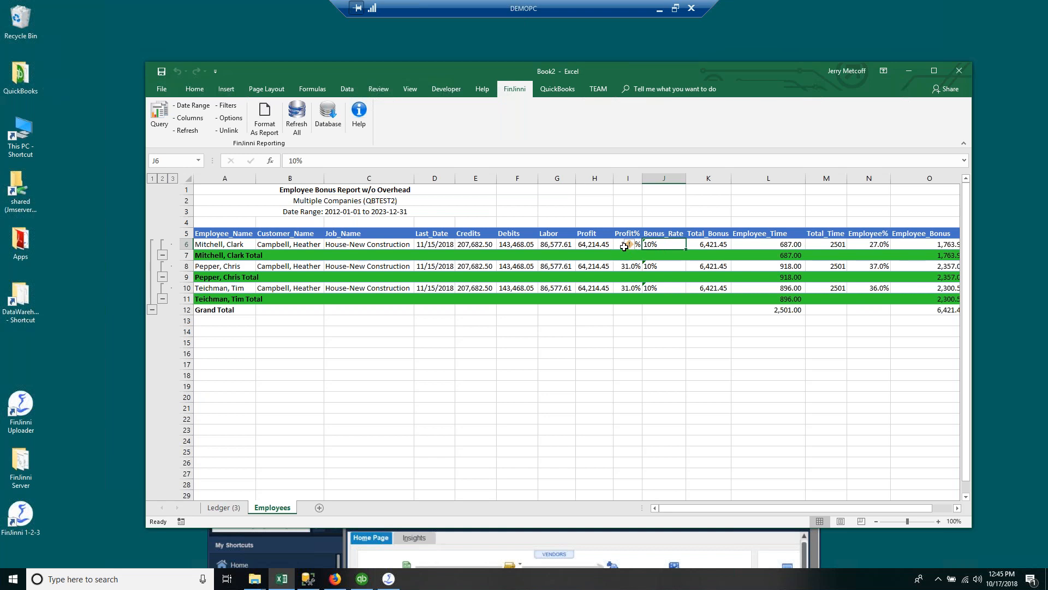
{"action": "left_click", "coordinate": [708, 247]}
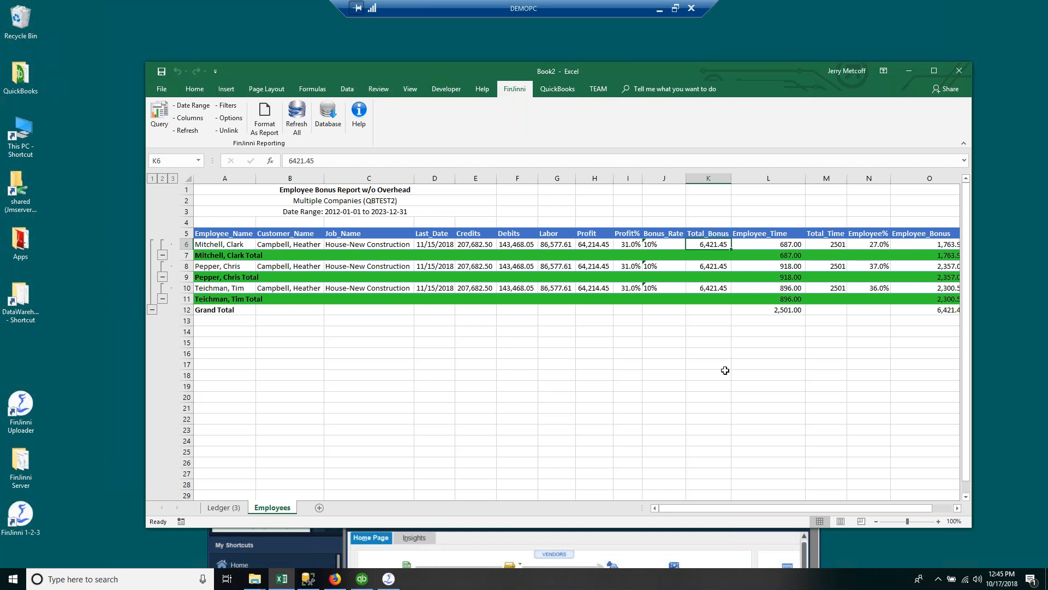
{"action": "left_click_drag", "start_coordinate": [812, 508], "coordinate": [836, 509]}
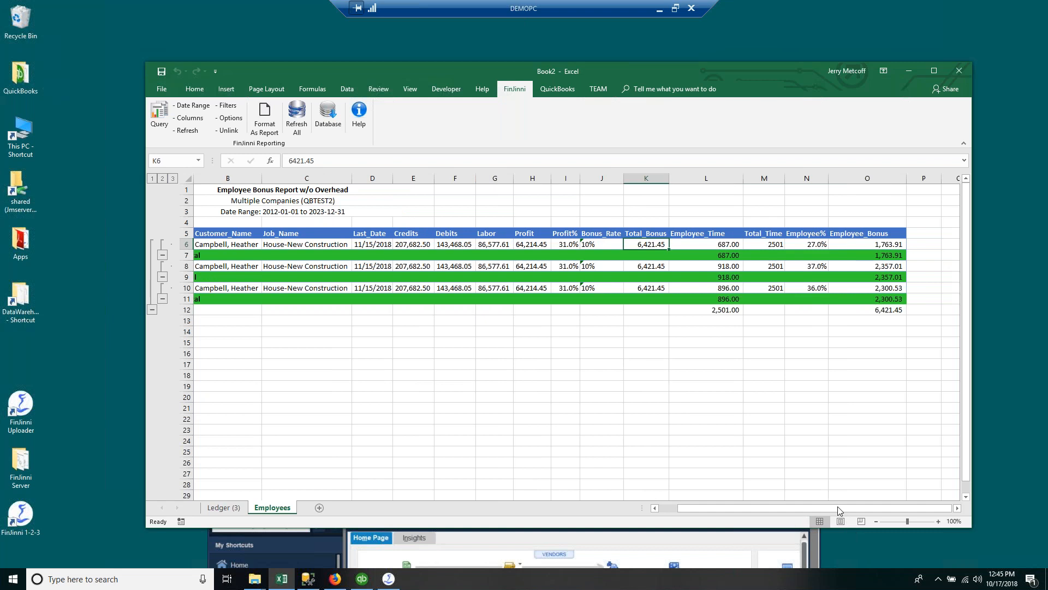
{"action": "left_click", "coordinate": [714, 244]}
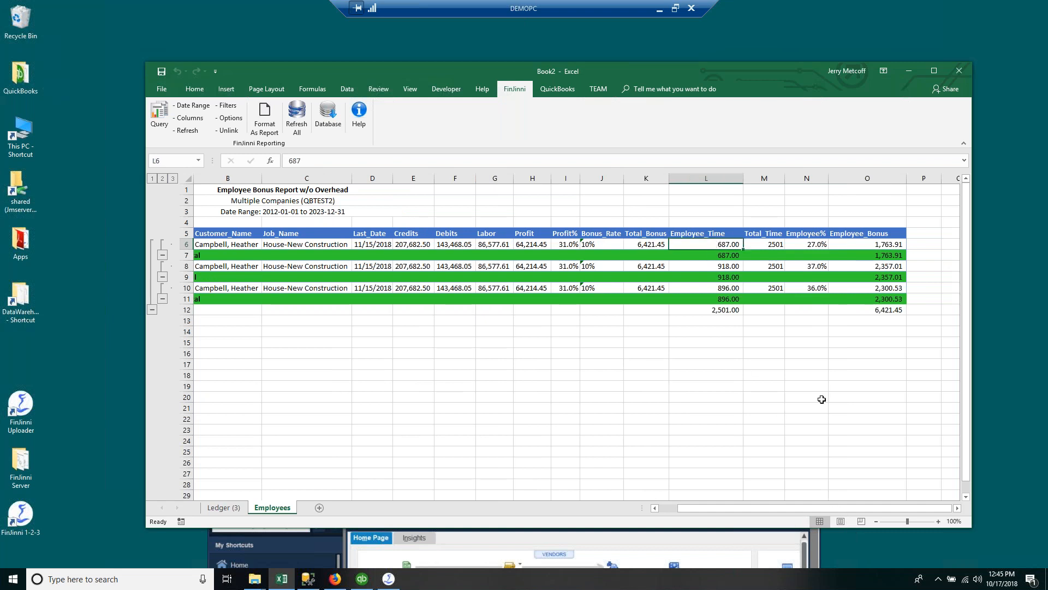
{"action": "left_click", "coordinate": [777, 246]}
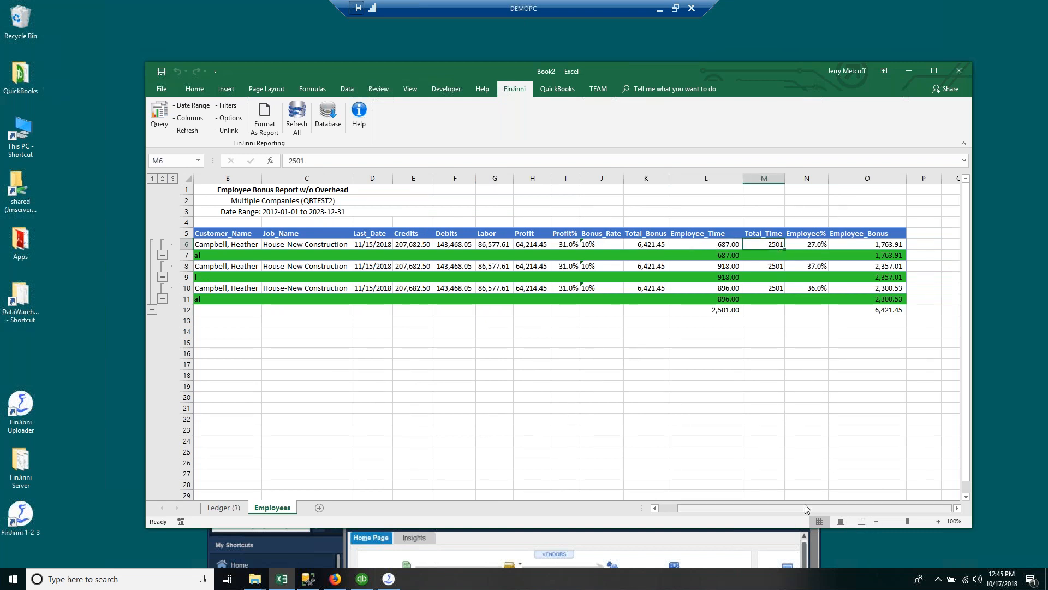
{"action": "left_click", "coordinate": [817, 243]}
{"action": "left_click", "coordinate": [873, 244]}
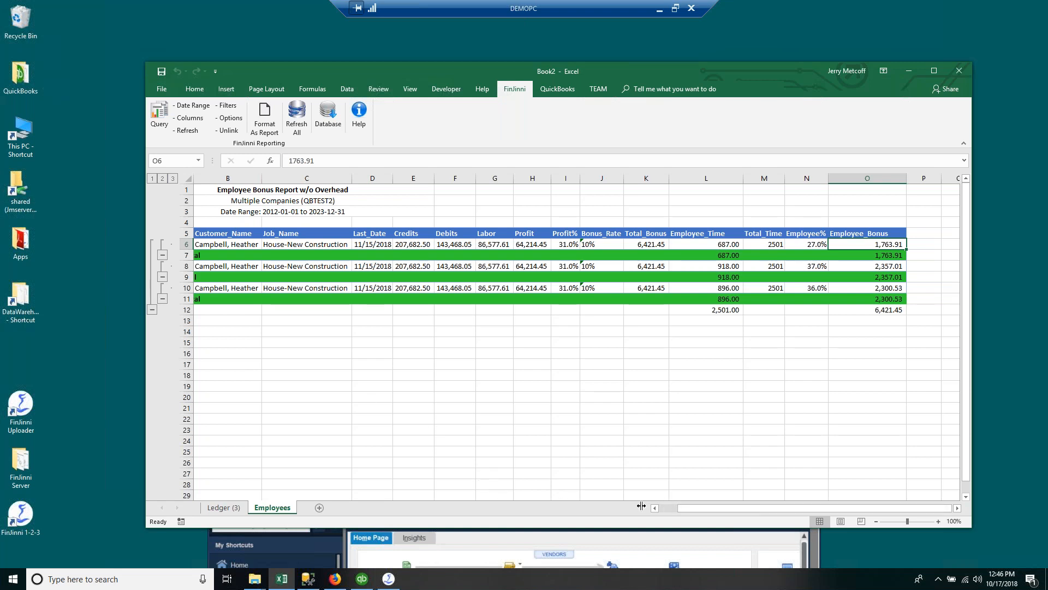
{"action": "left_click", "coordinate": [662, 508]}
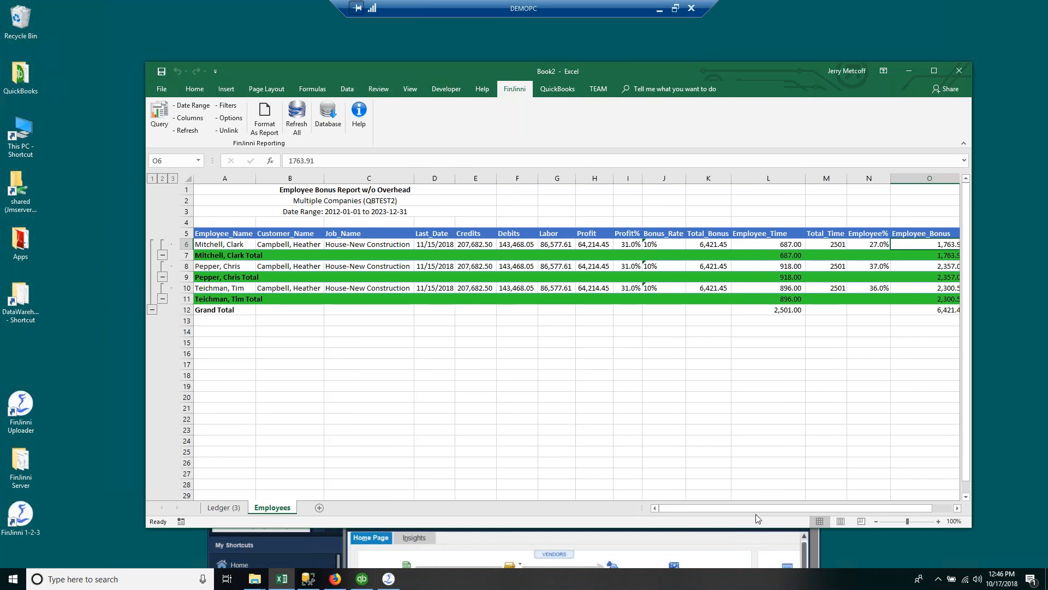
{"action": "left_click", "coordinate": [422, 392]}
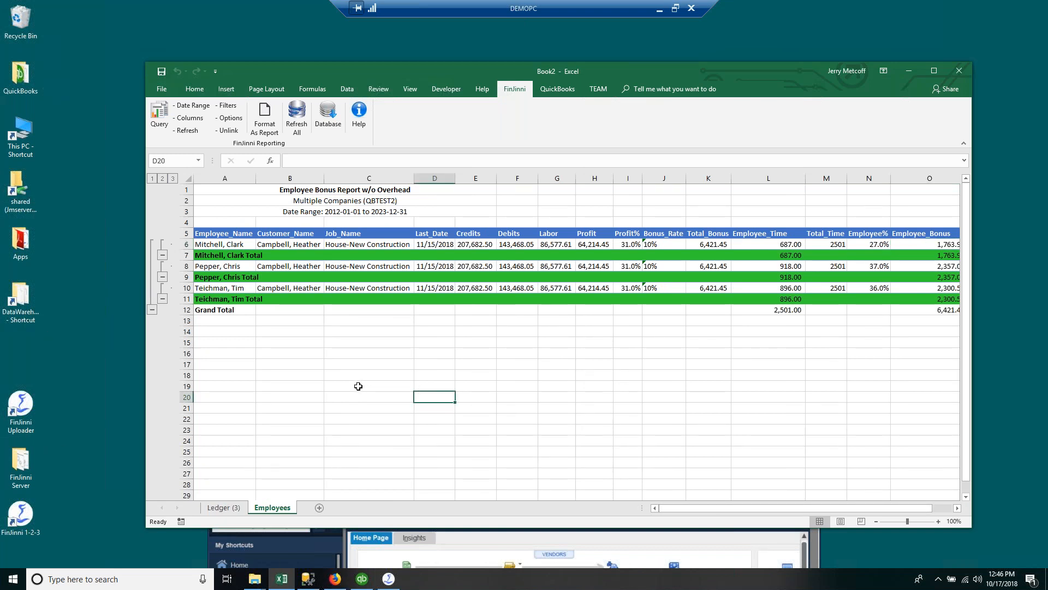
{"action": "left_click", "coordinate": [163, 114]}
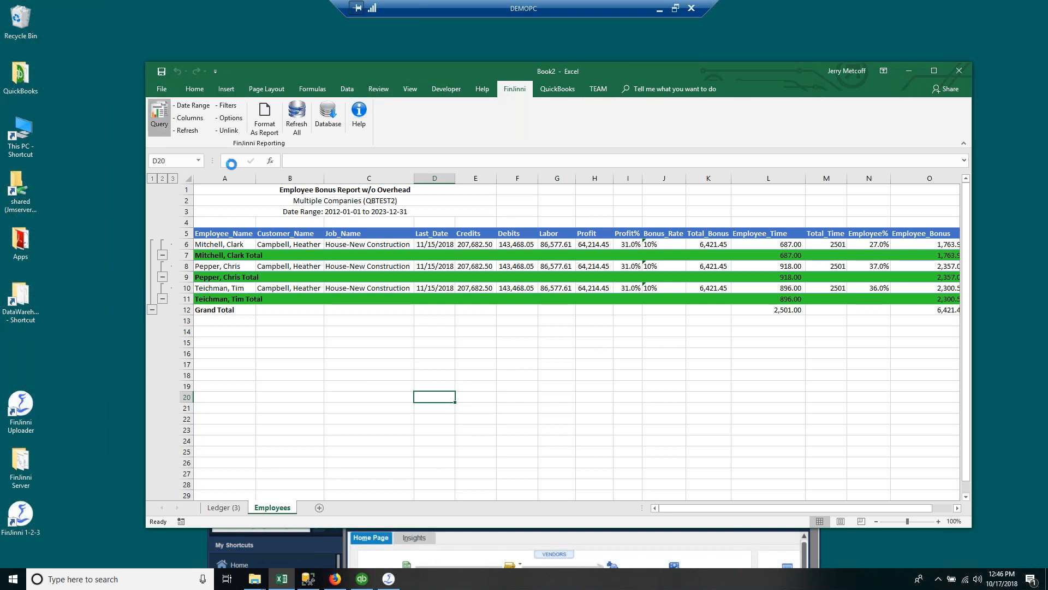
Step: Pick the Sales Commissions Summary template and accept its fields with _Rep_Commission Rate checked
{"action": "scroll", "coordinate": [451, 468], "scroll_direction": "down", "scroll_amount": 1}
{"action": "scroll", "coordinate": [450, 469], "scroll_direction": "down", "scroll_amount": 7}
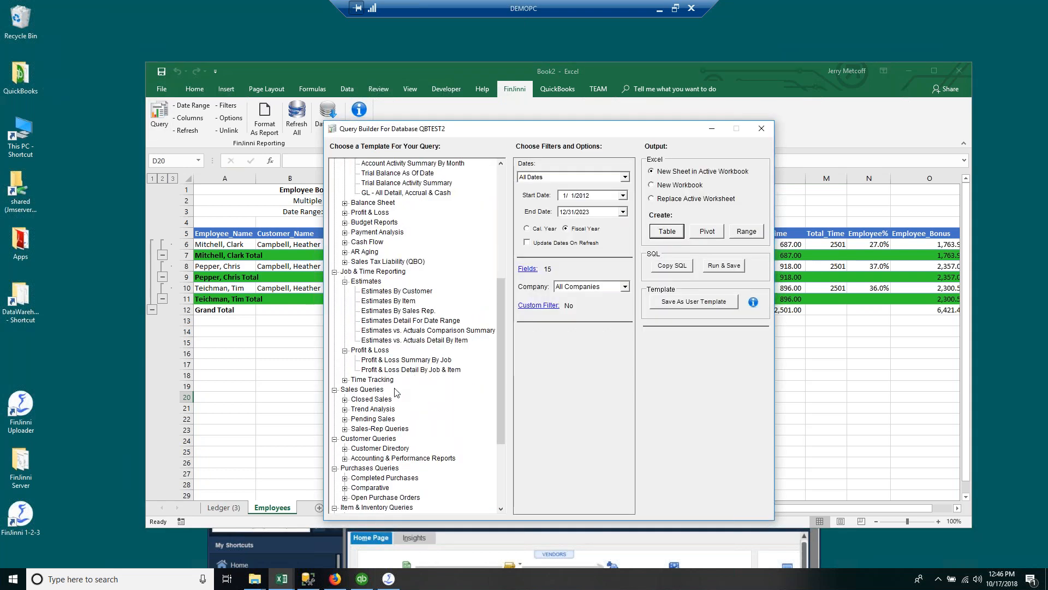
{"action": "left_click", "coordinate": [345, 429]}
{"action": "scroll", "coordinate": [486, 445], "scroll_direction": "down", "scroll_amount": 2}
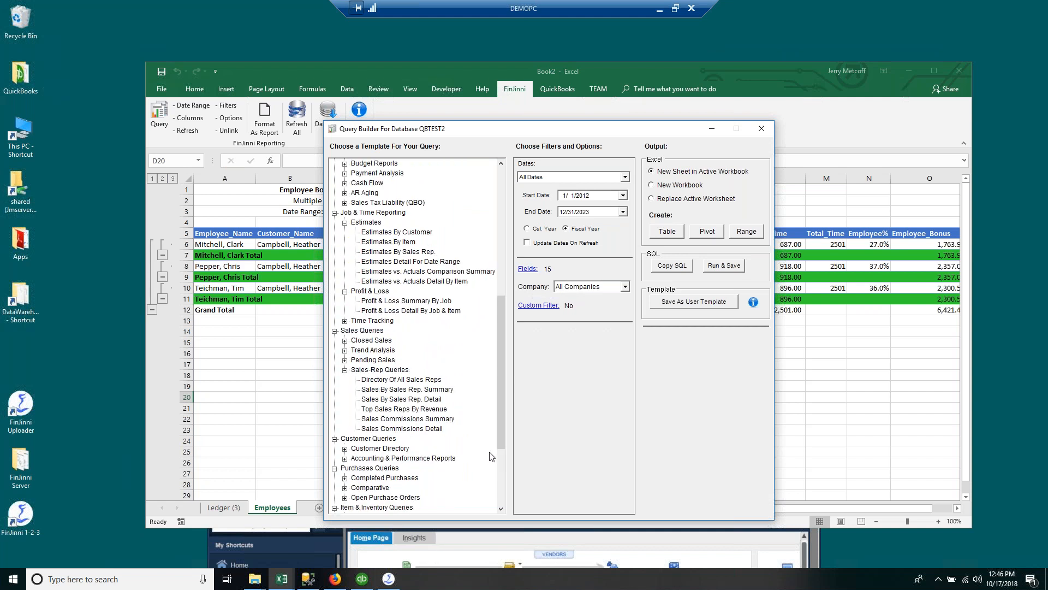
{"action": "left_click", "coordinate": [426, 419]}
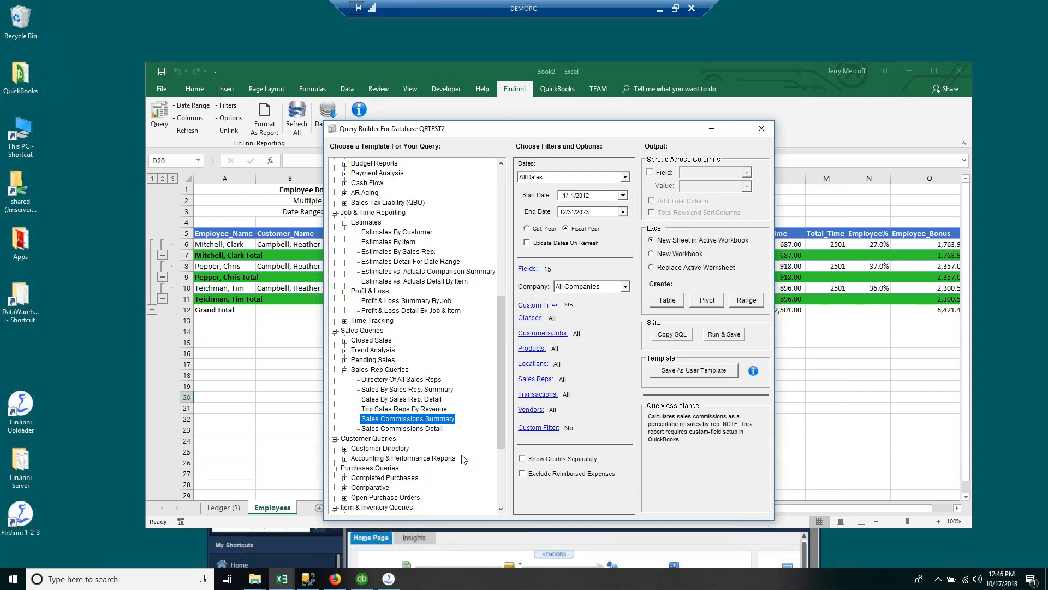
{"action": "left_click", "coordinate": [530, 269]}
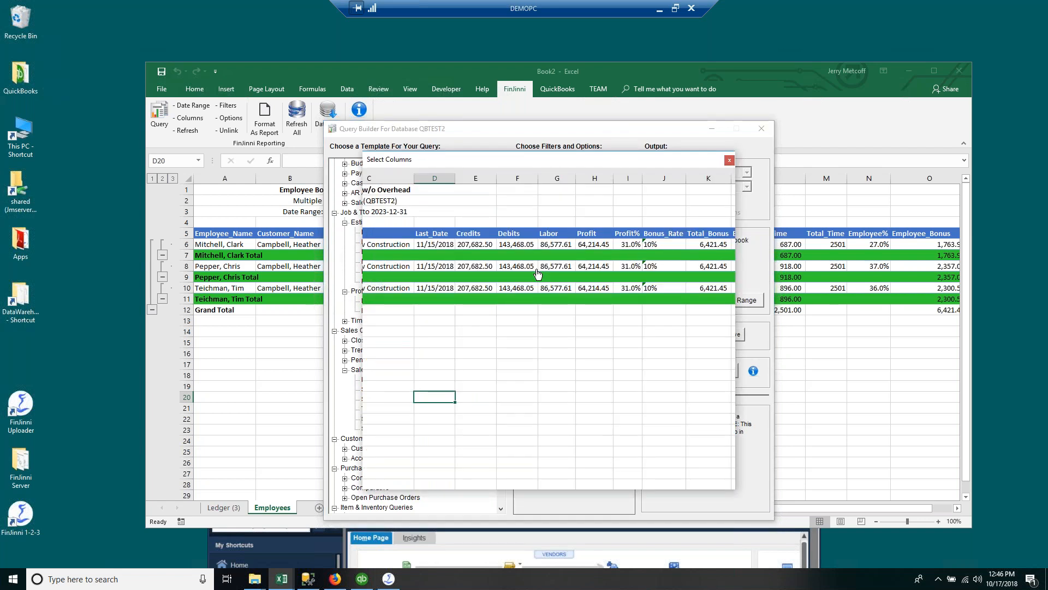
{"action": "left_click", "coordinate": [373, 262]}
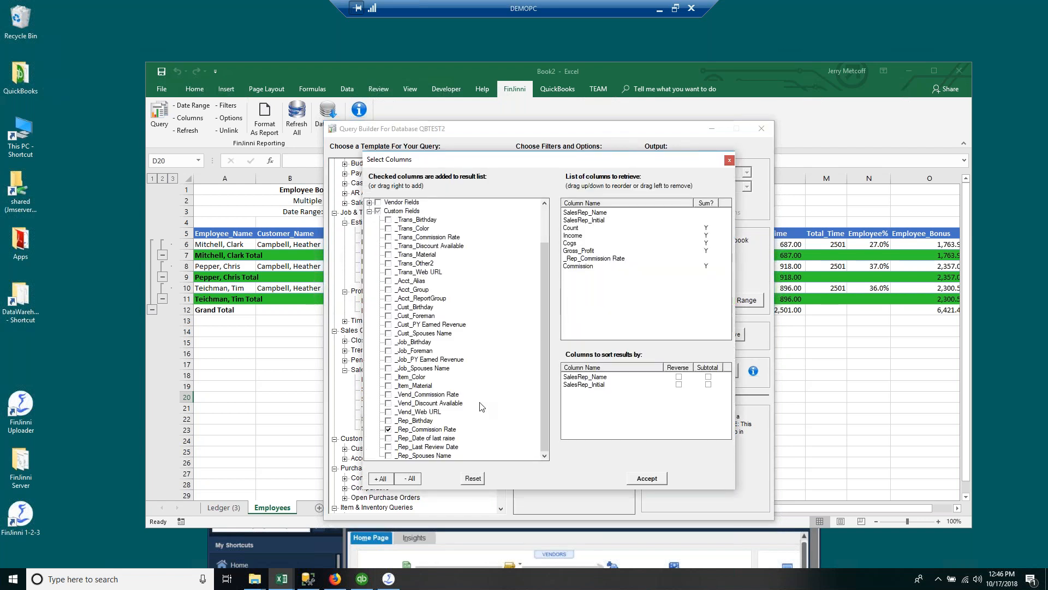
{"action": "left_click", "coordinate": [428, 431]}
{"action": "left_click", "coordinate": [645, 479]}
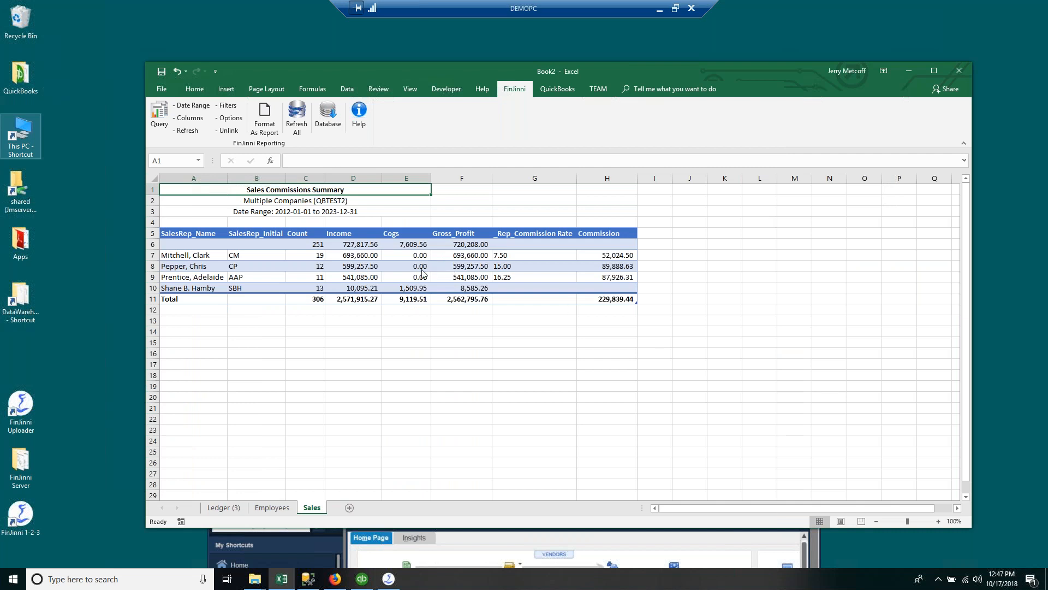
Step: Inspect the first rep's row, then select commission rates G7:G9 and commission amounts H7:H9
{"action": "left_click", "coordinate": [207, 257]}
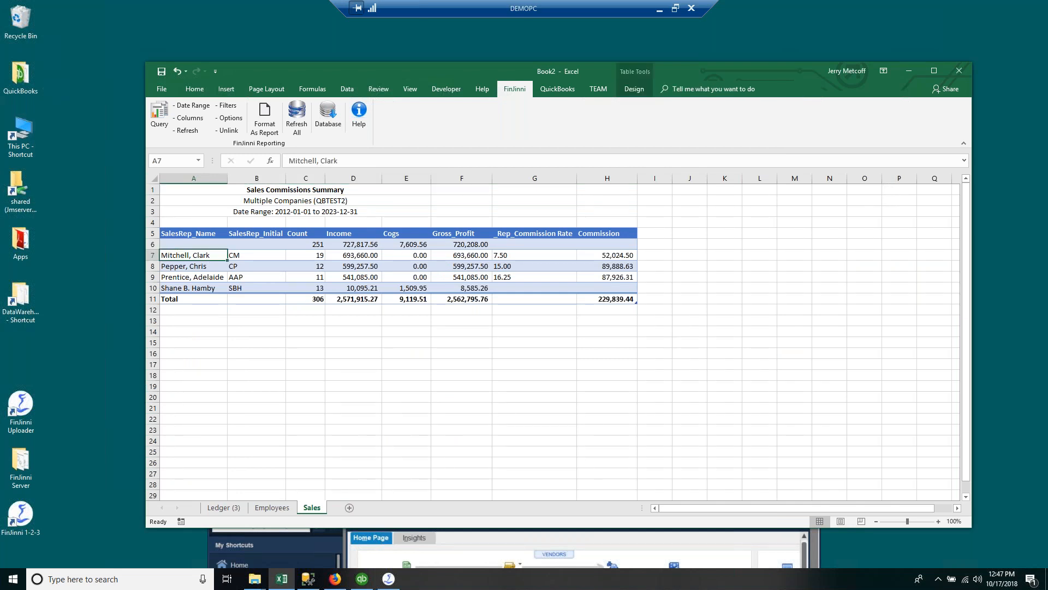
{"action": "left_click", "coordinate": [263, 257]}
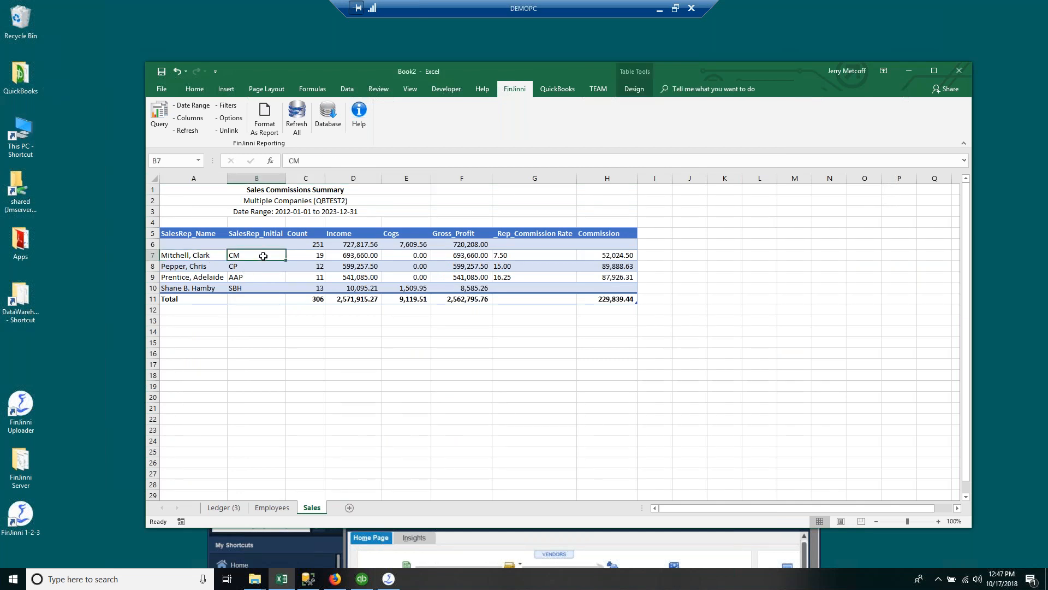
{"action": "left_click", "coordinate": [308, 253]}
{"action": "left_click", "coordinate": [344, 254]}
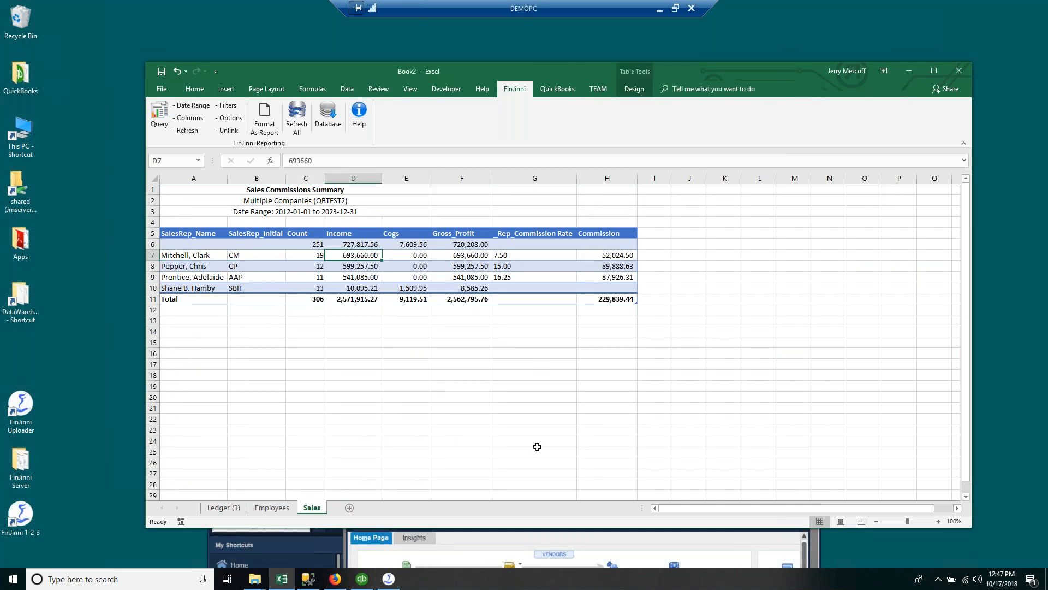
{"action": "left_click", "coordinate": [510, 256]}
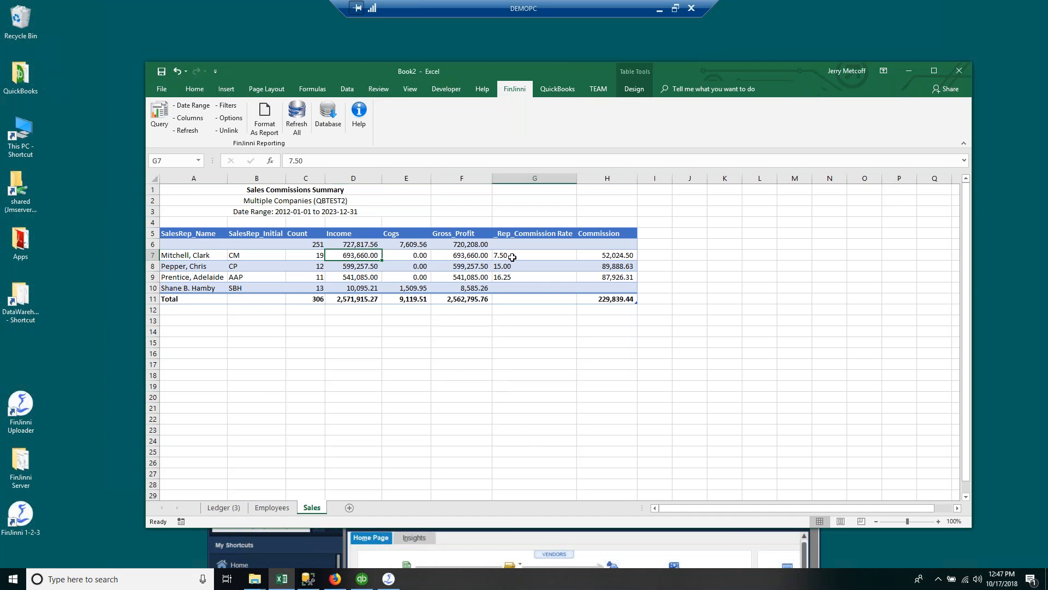
{"action": "left_click_drag", "start_coordinate": [511, 278], "coordinate": [511, 260]}
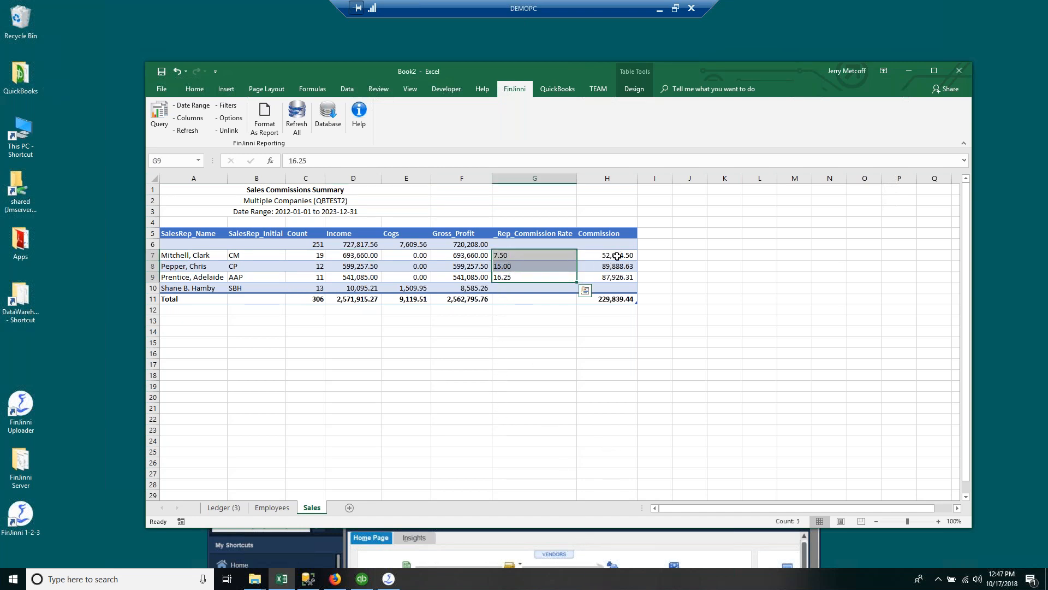
{"action": "left_click_drag", "start_coordinate": [615, 255], "coordinate": [606, 277]}
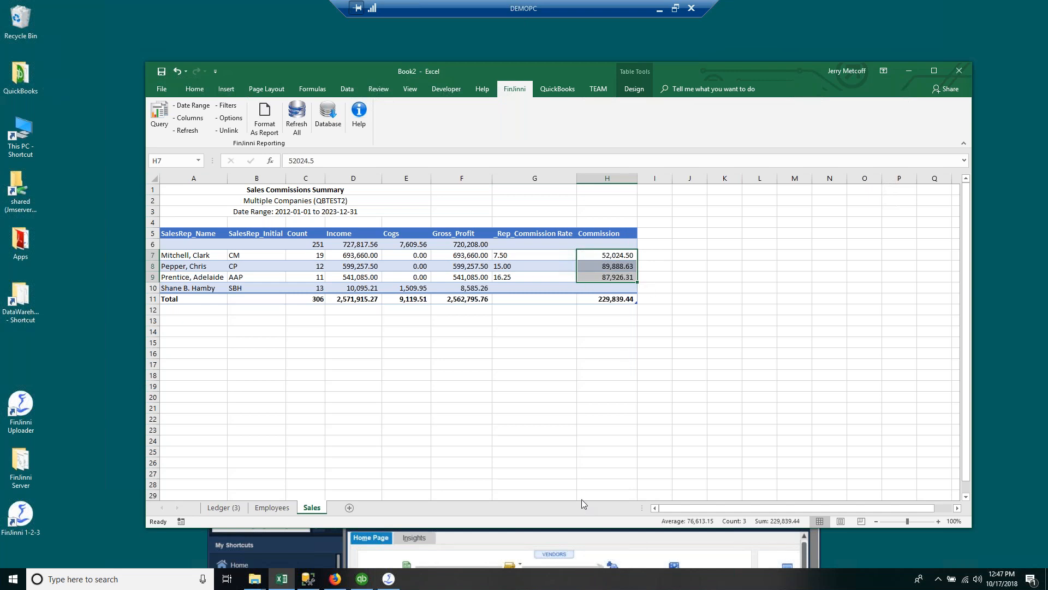
Step: Revisit the Sales Commissions Summary template, close the Query Builder unused, and clear the selection
{"action": "left_click", "coordinate": [164, 139]}
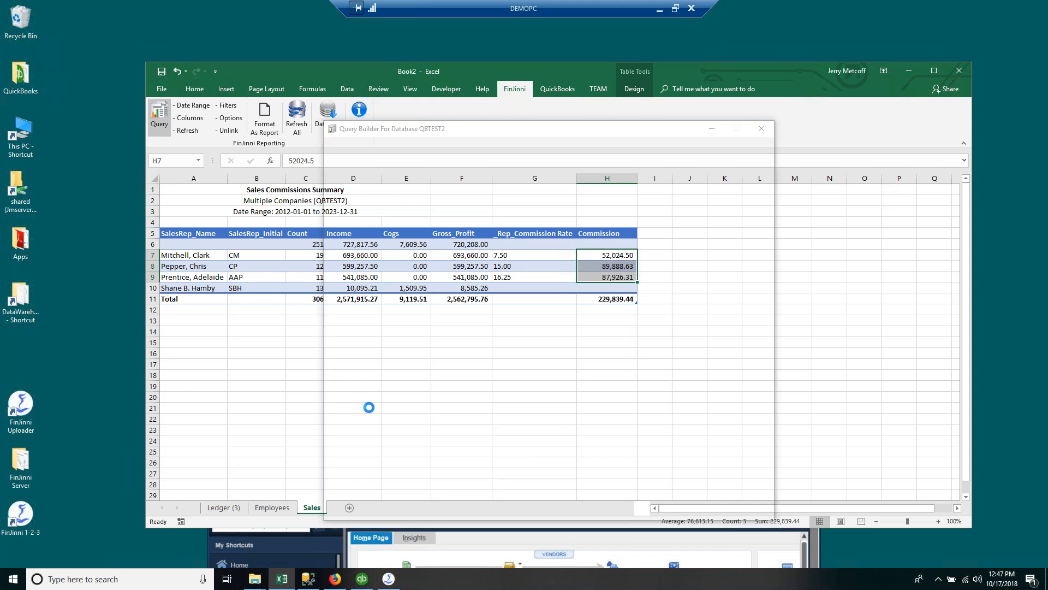
{"action": "left_click", "coordinate": [428, 420]}
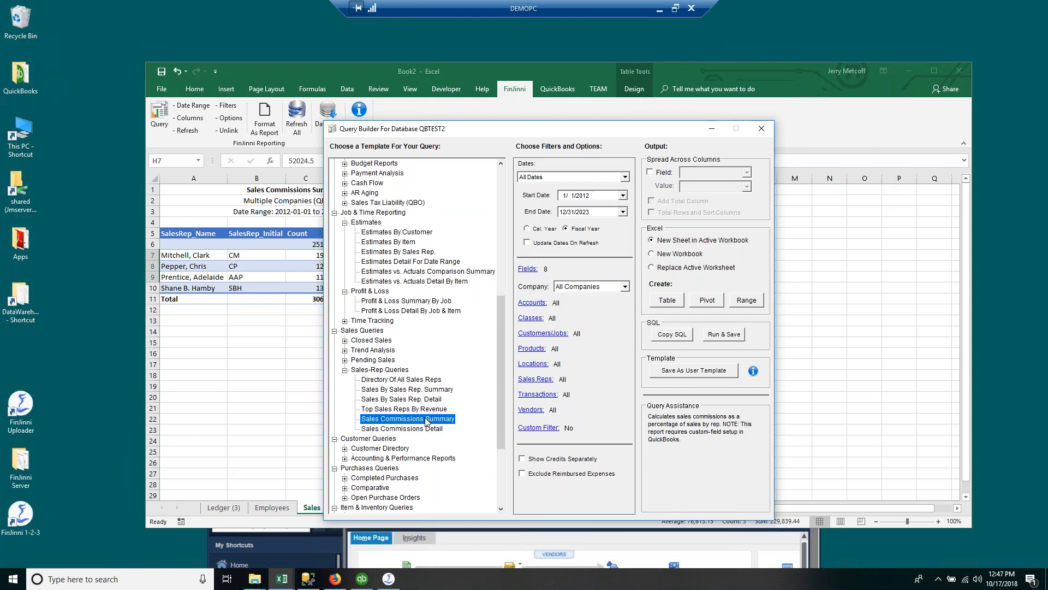
{"action": "left_click", "coordinate": [761, 133]}
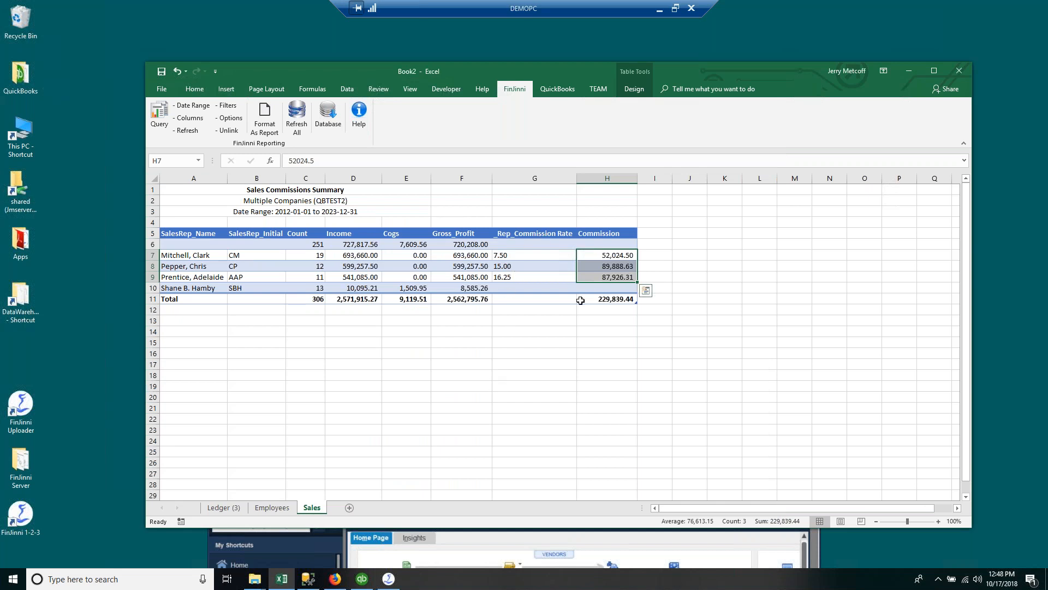
{"action": "left_click", "coordinate": [530, 374]}
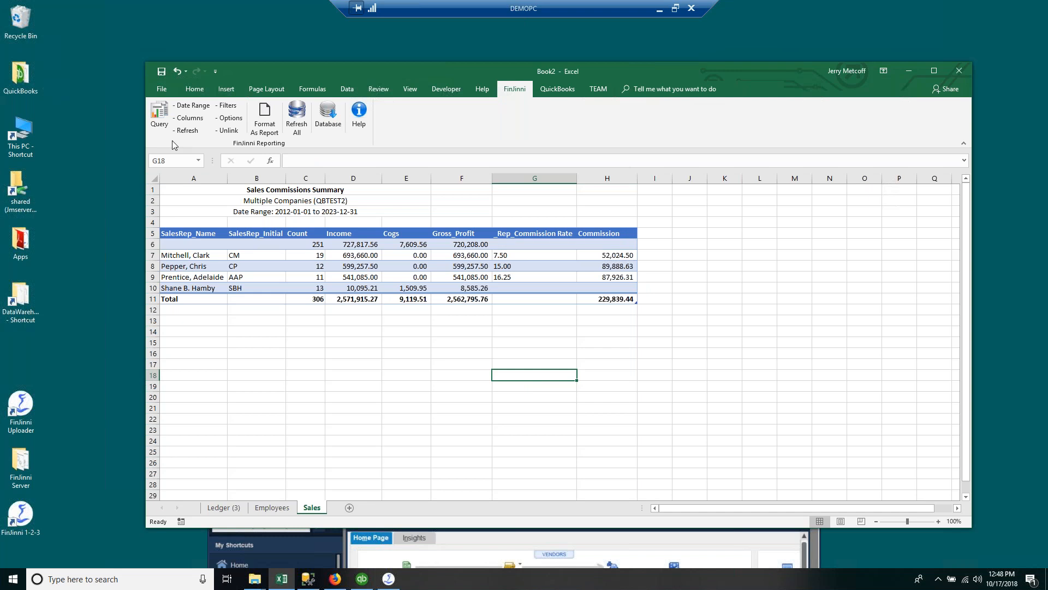
Step: Run Sales By Ship Address Summary from Closed Sales as a table on a new sheet
{"action": "left_click", "coordinate": [160, 119]}
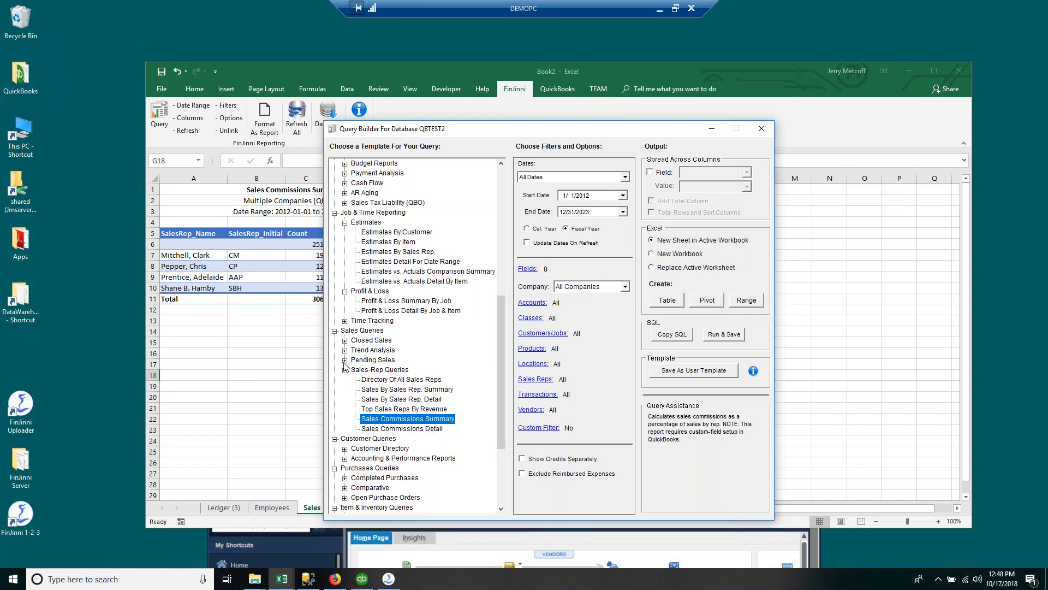
{"action": "left_click", "coordinate": [345, 341]}
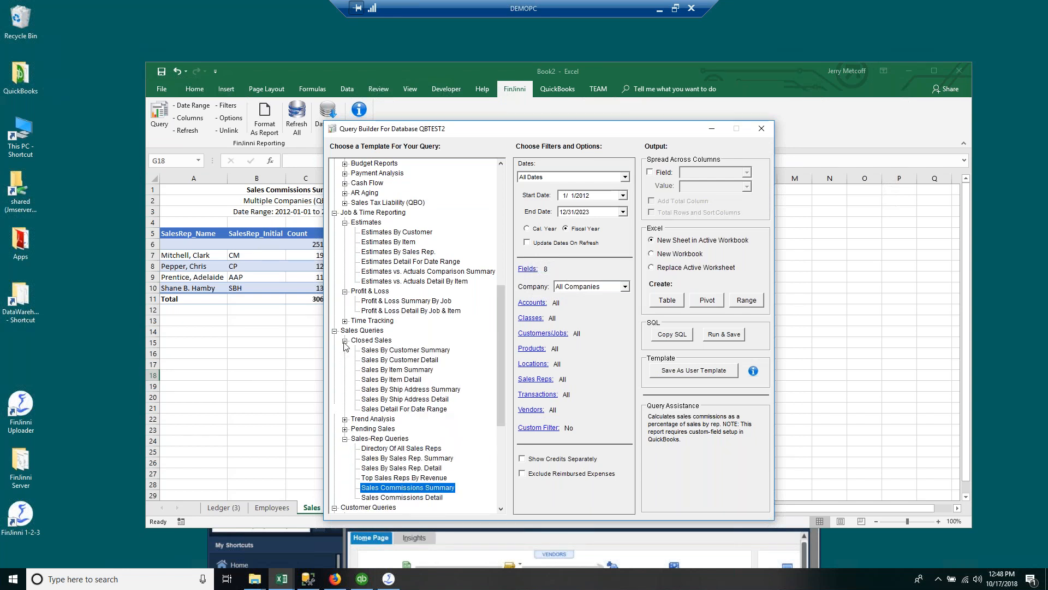
{"action": "left_click", "coordinate": [395, 400]}
{"action": "left_click", "coordinate": [424, 390]}
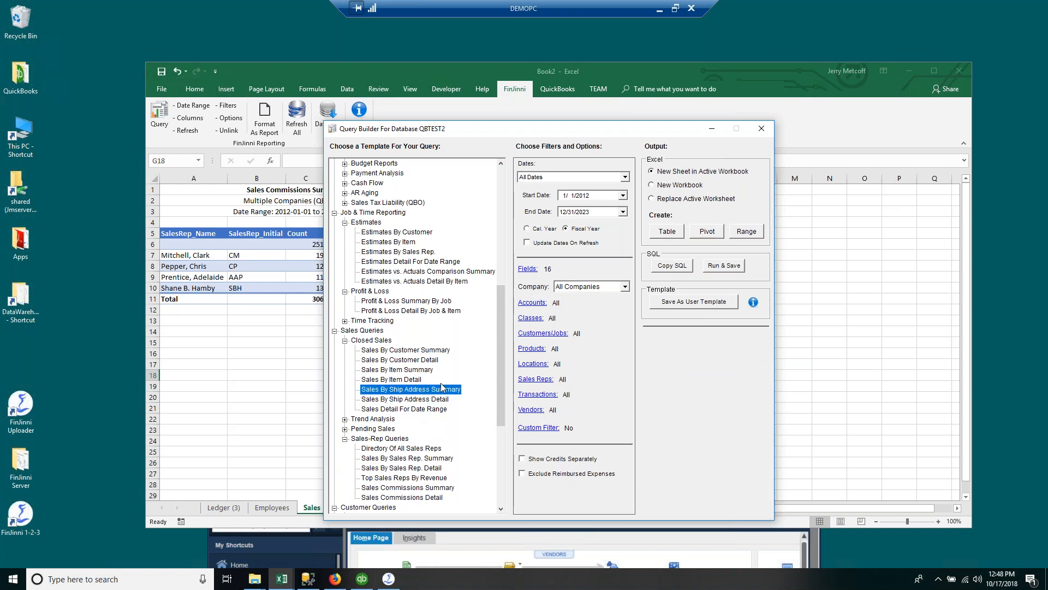
{"action": "left_click", "coordinate": [666, 232]}
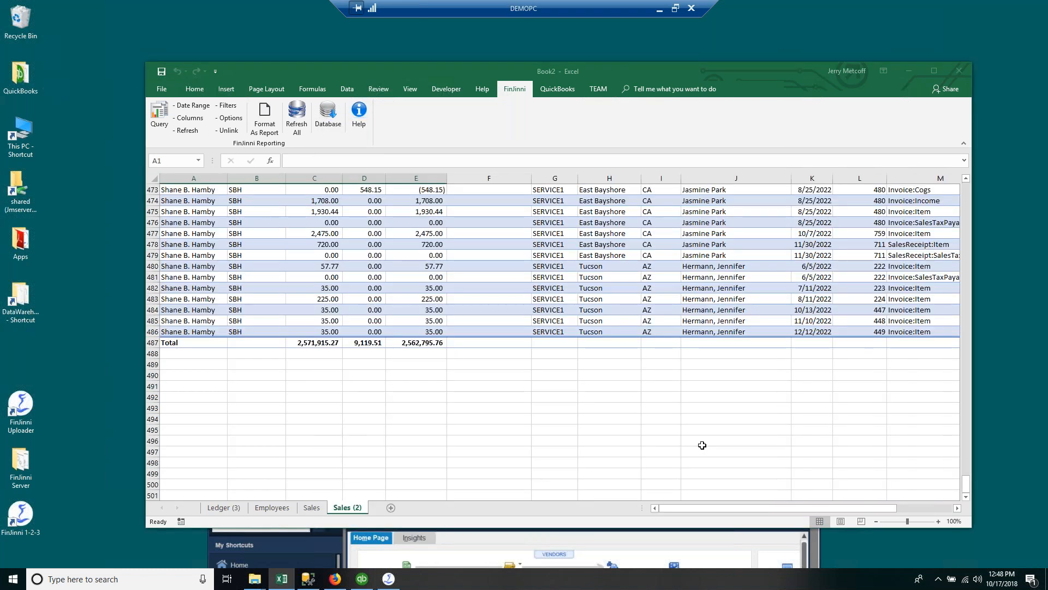
Step: Scroll to the top of Sales (2), check the Ship_City and Ship_State columns, and reopen Query
{"action": "scroll", "coordinate": [447, 381], "scroll_direction": "up", "scroll_amount": 13}
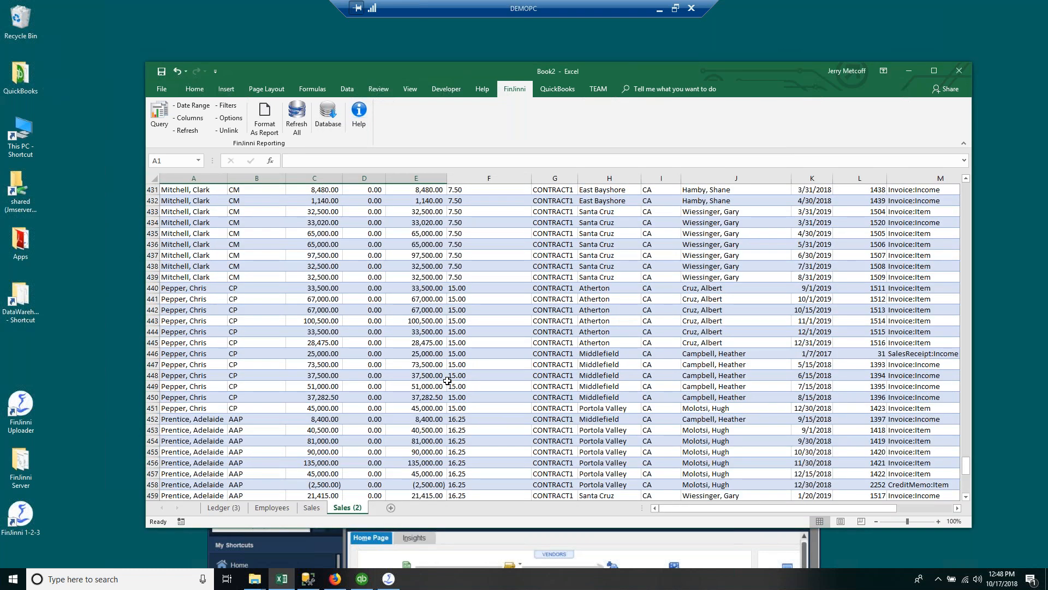
{"action": "scroll", "coordinate": [447, 381], "scroll_direction": "up", "scroll_amount": 3}
{"action": "left_click_drag", "start_coordinate": [965, 461], "coordinate": [965, 188]}
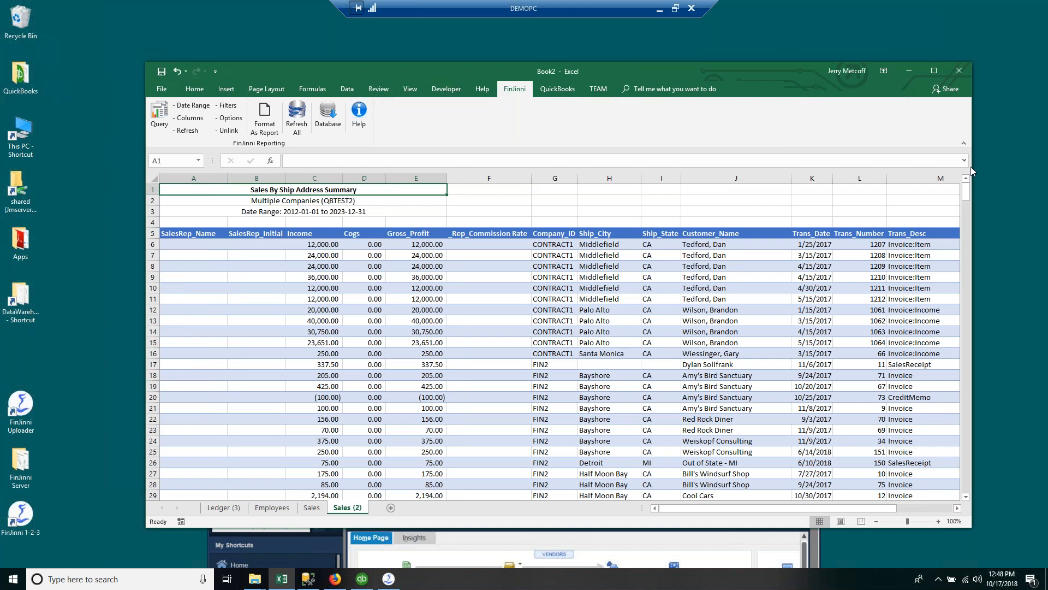
{"action": "left_click", "coordinate": [614, 179]}
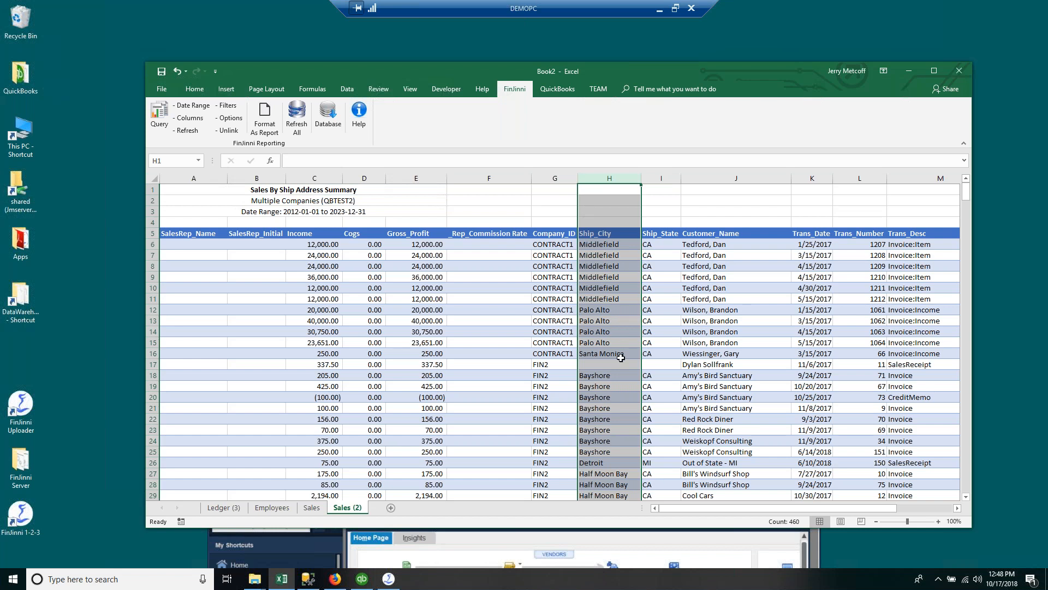
{"action": "left_click", "coordinate": [655, 299]}
{"action": "left_click_drag", "start_coordinate": [758, 508], "coordinate": [886, 513]}
{"action": "left_click", "coordinate": [158, 115]}
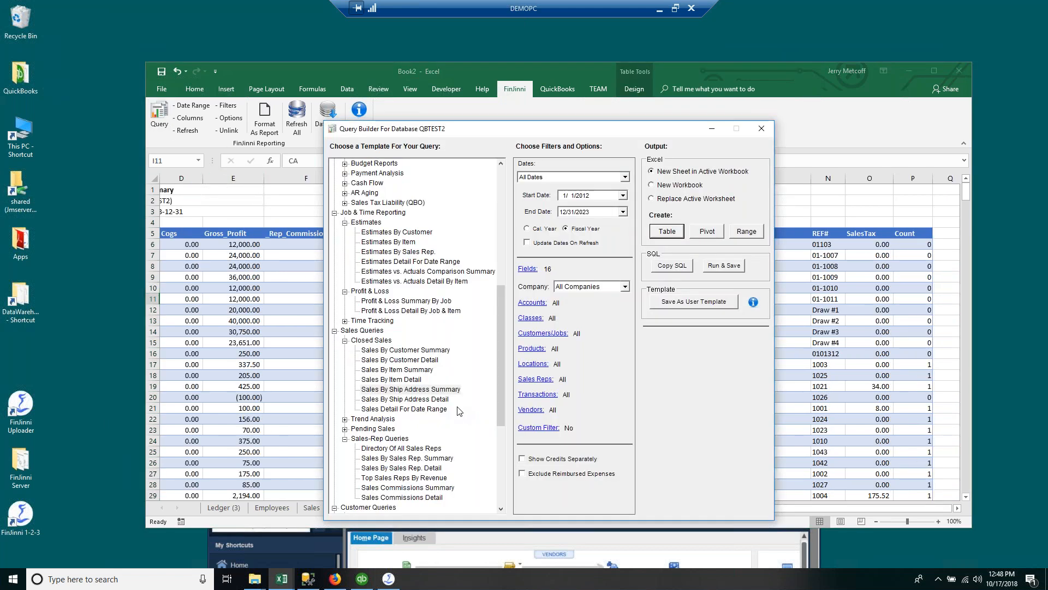
Step: Create a Sales By Ship Address Detail pivot with SalesTax and Income values by Ship_State
{"action": "left_click", "coordinate": [443, 400]}
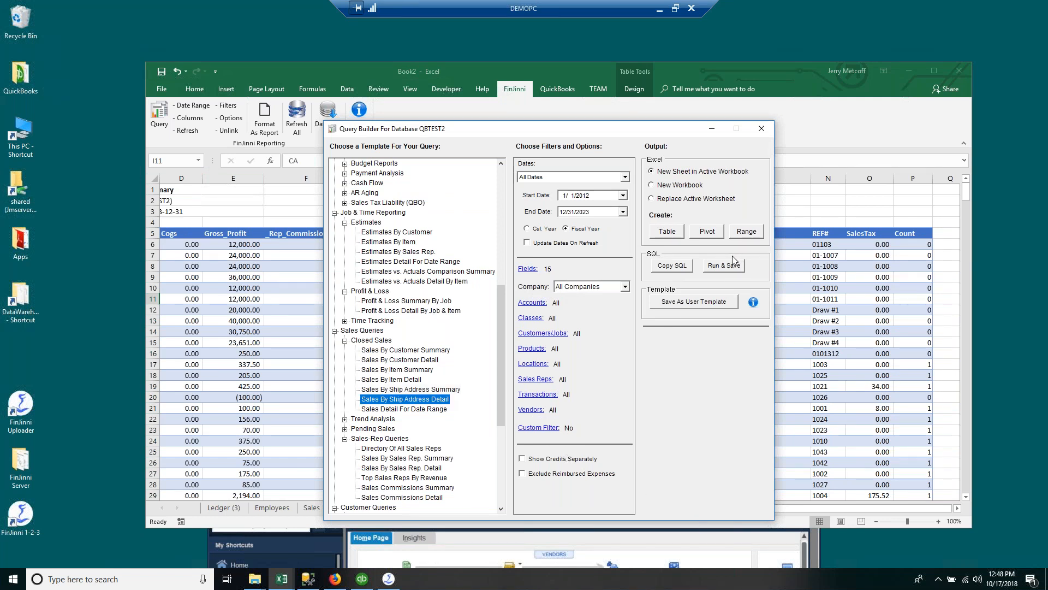
{"action": "left_click", "coordinate": [697, 235]}
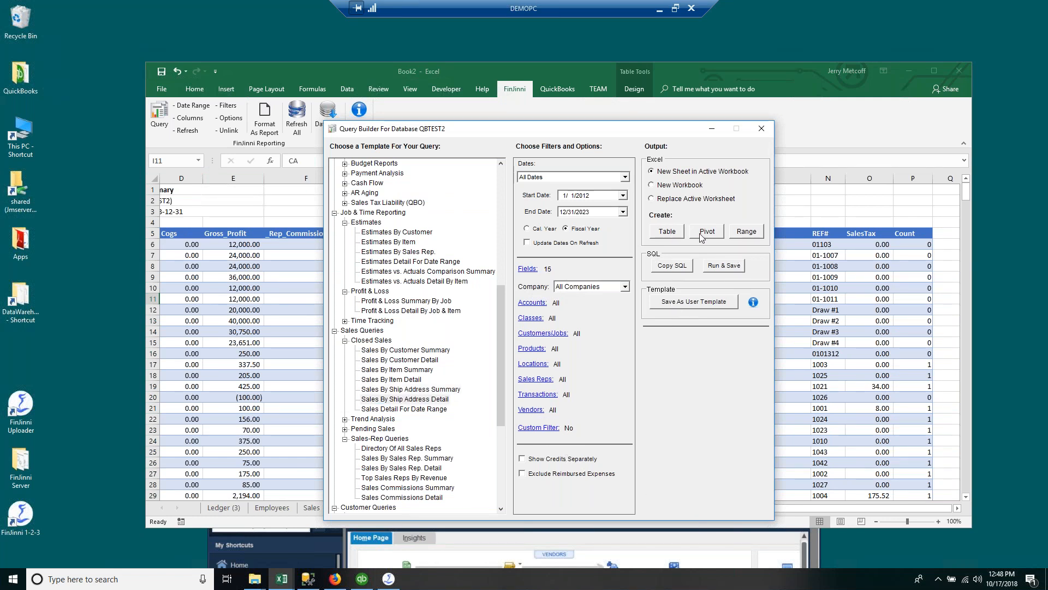
{"action": "left_click", "coordinate": [566, 330]}
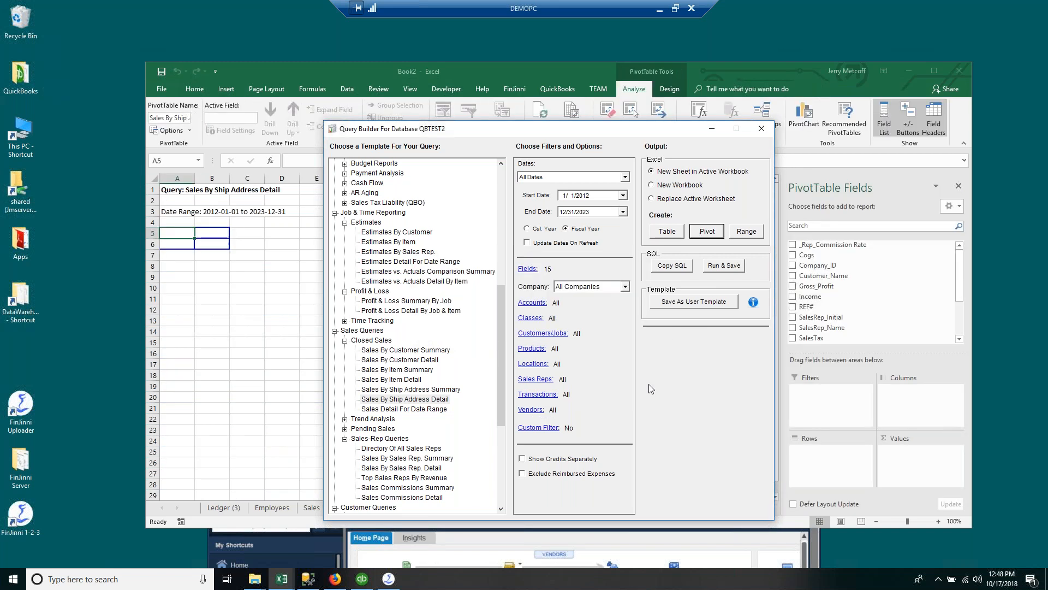
{"action": "left_click", "coordinate": [773, 71]}
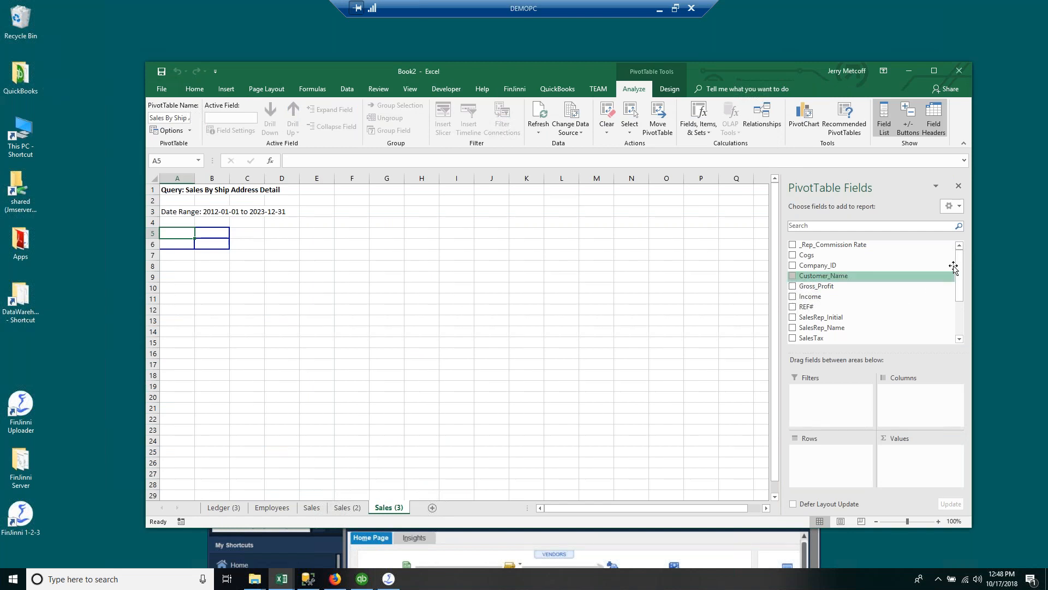
{"action": "left_click_drag", "start_coordinate": [960, 277], "coordinate": [959, 327]}
{"action": "left_click_drag", "start_coordinate": [812, 271], "coordinate": [927, 458]}
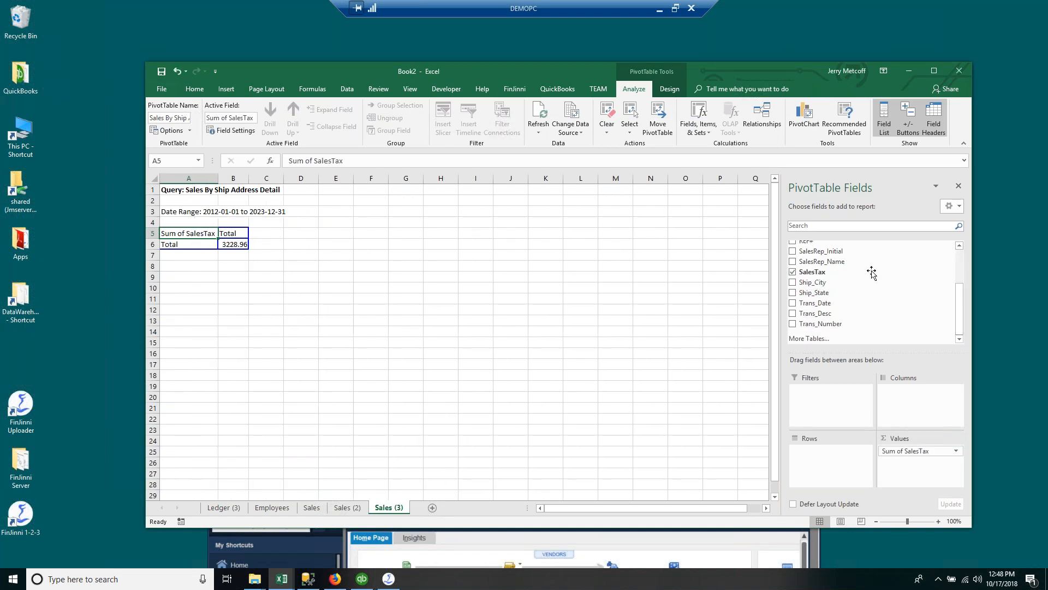
{"action": "left_click_drag", "start_coordinate": [958, 311], "coordinate": [882, 263]}
{"action": "left_click_drag", "start_coordinate": [818, 296], "coordinate": [919, 465]}
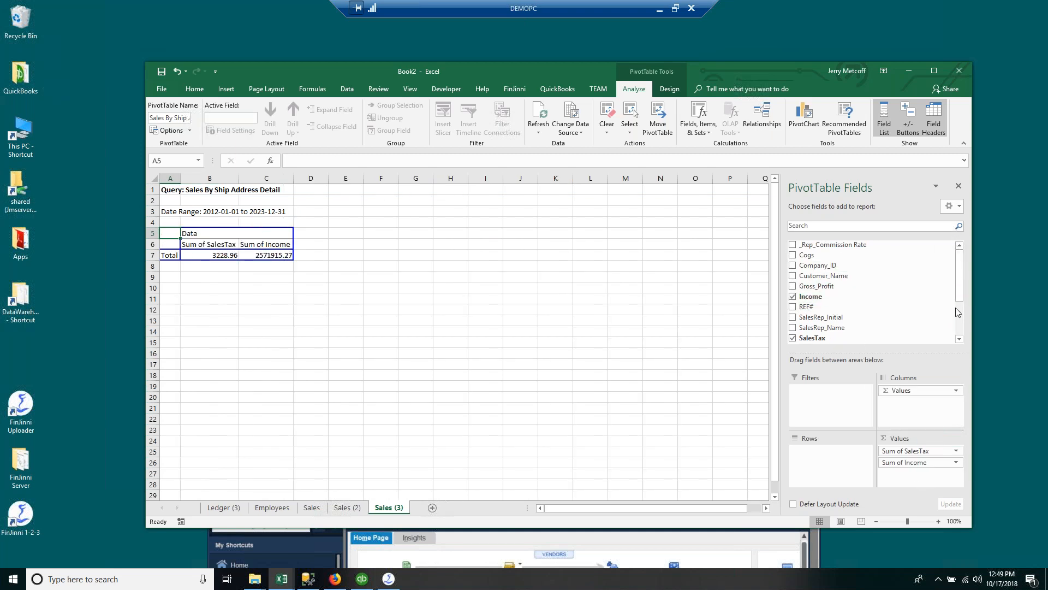
{"action": "left_click_drag", "start_coordinate": [958, 303], "coordinate": [966, 332]}
{"action": "left_click_drag", "start_coordinate": [816, 293], "coordinate": [830, 464]}
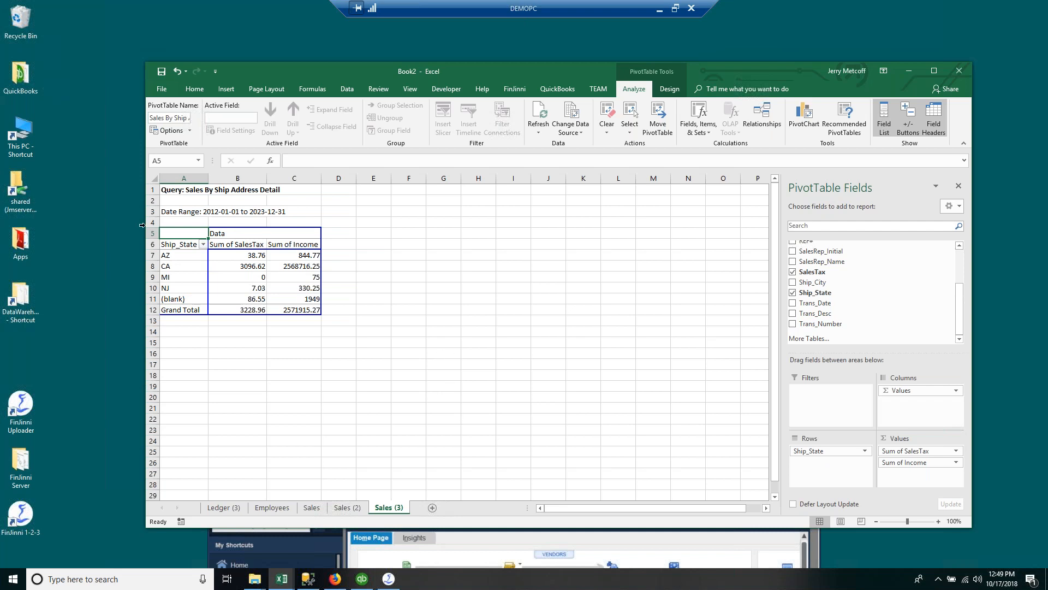
Step: Inspect the Sum of SalesTax column and NJ's sales tax and income totals, then minimize Excel
{"action": "left_click", "coordinate": [172, 245]}
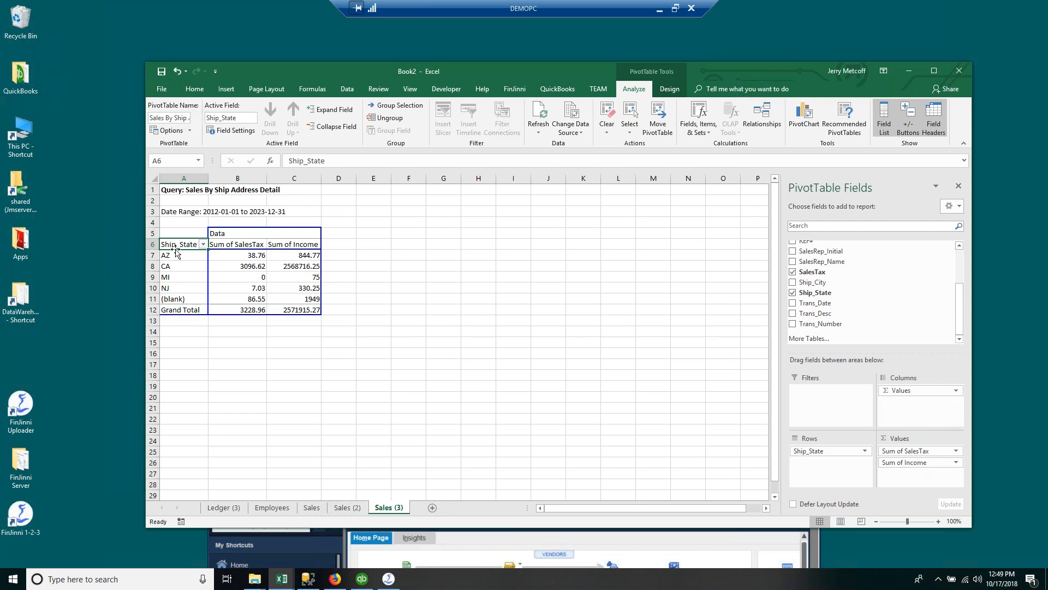
{"action": "left_click", "coordinate": [232, 241]}
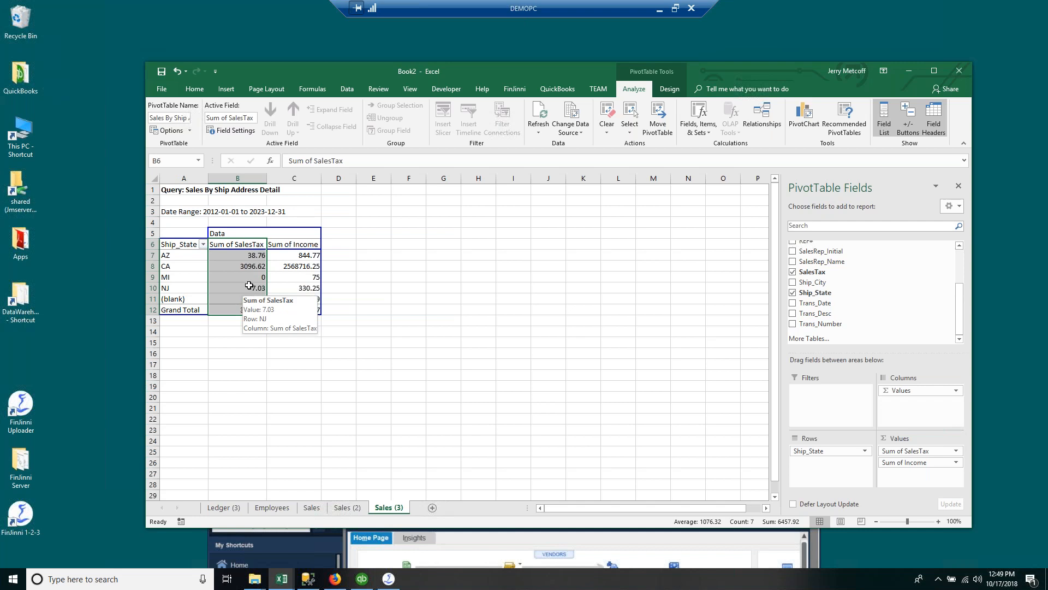
{"action": "left_click", "coordinate": [248, 287]}
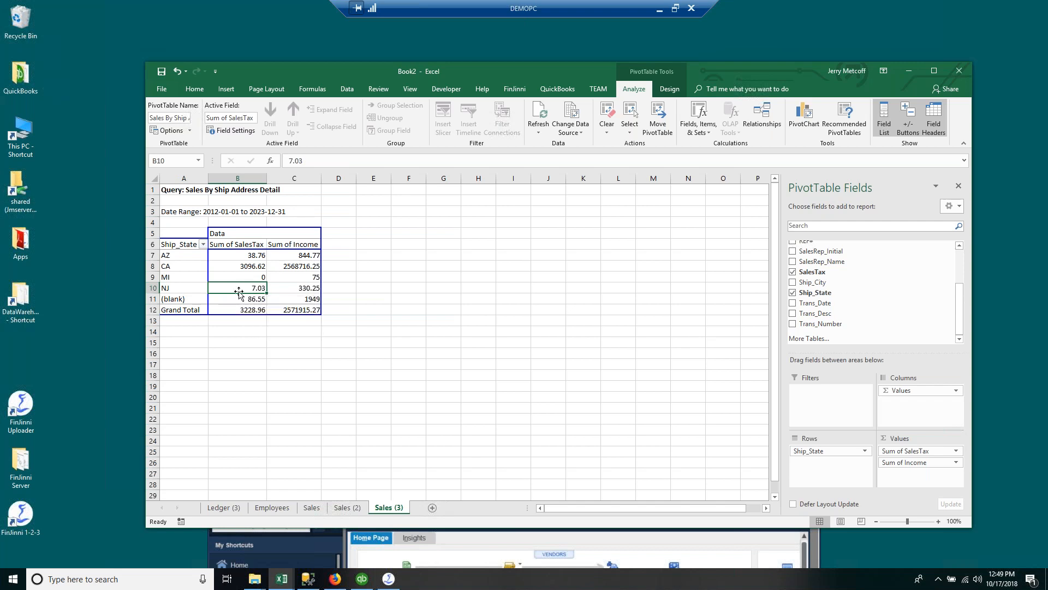
{"action": "left_click_drag", "start_coordinate": [182, 287], "coordinate": [223, 286]}
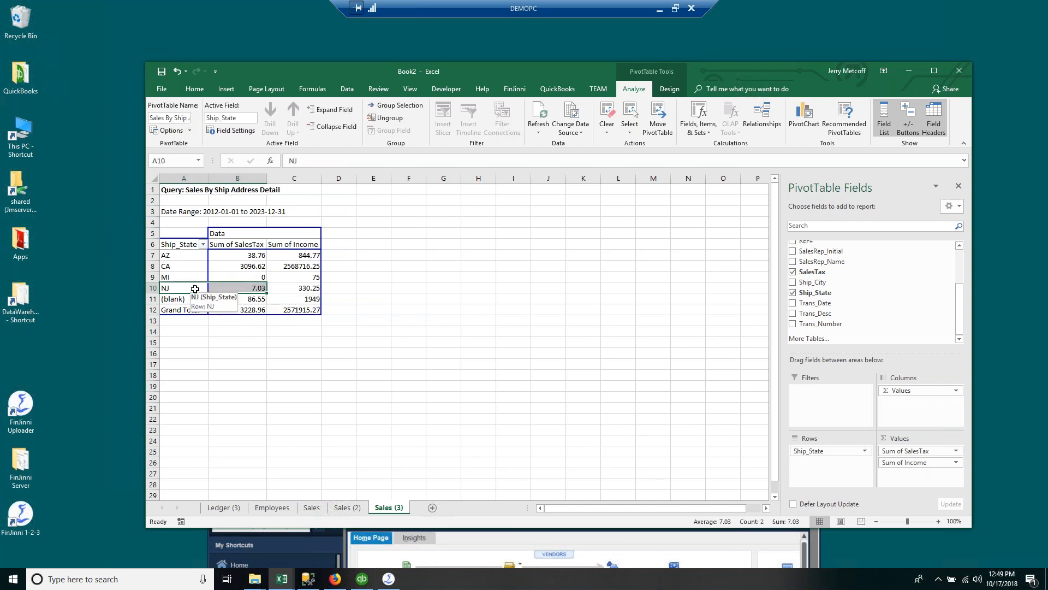
{"action": "left_click", "coordinate": [291, 287]}
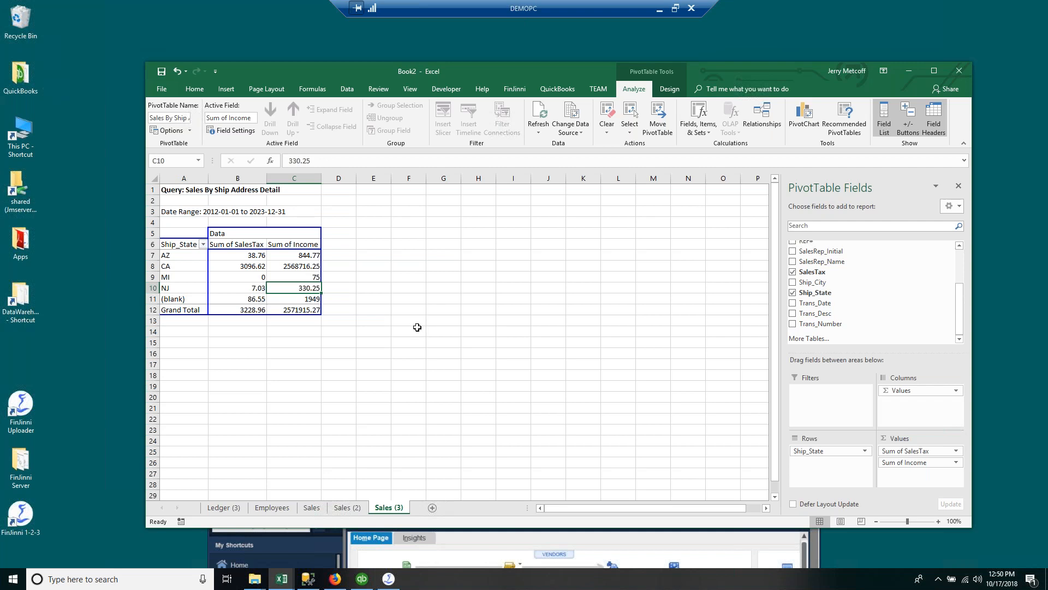
{"action": "left_click", "coordinate": [906, 71]}
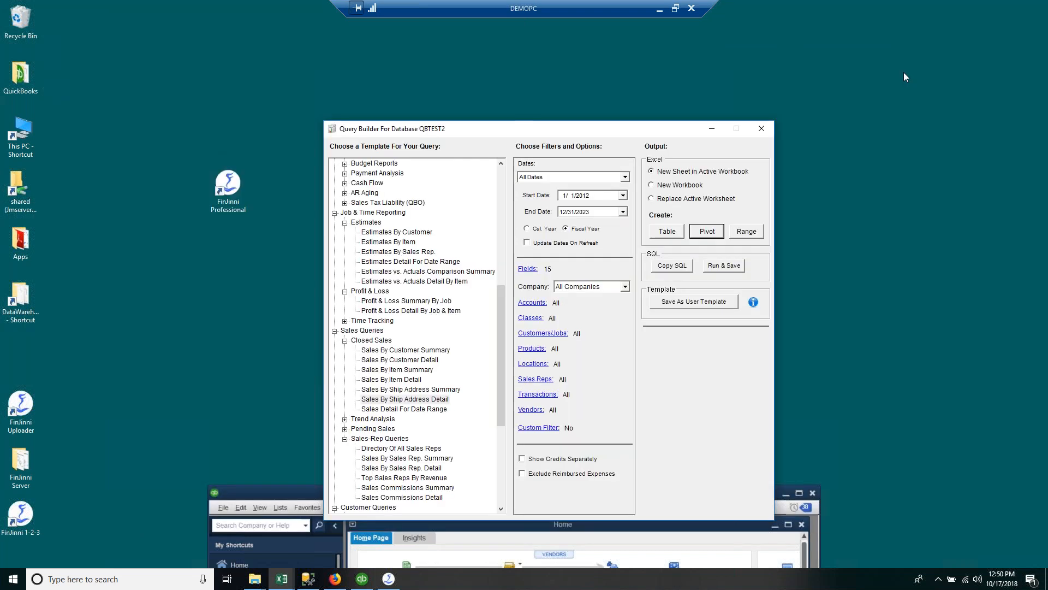
Step: Close the Query Builder, launch FinJinni Professional, and switch to the Gypsy BI site in Firefox
{"action": "left_click", "coordinate": [761, 128]}
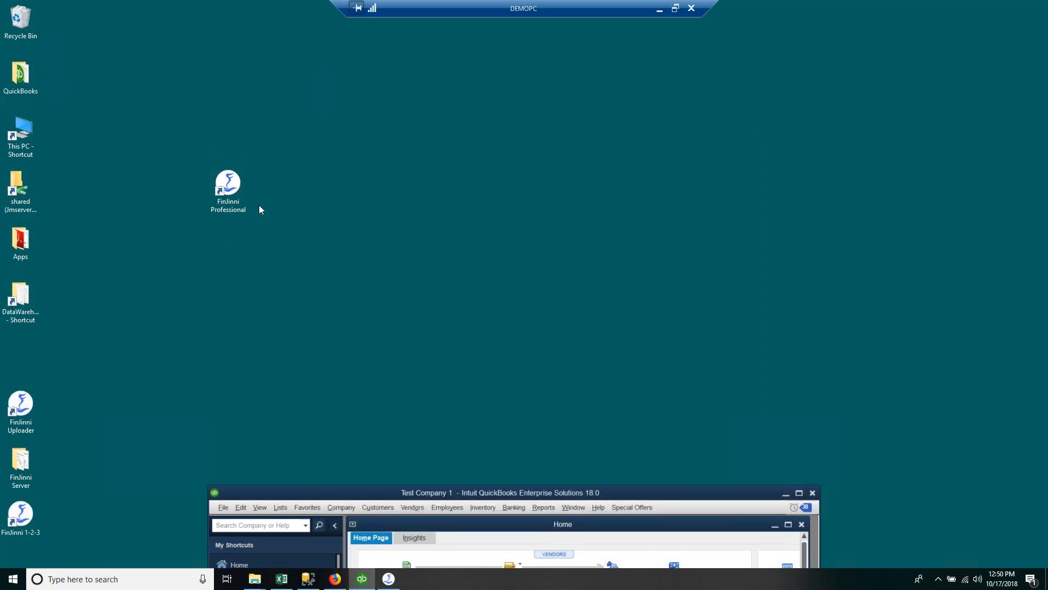
{"action": "double_click", "coordinate": [230, 192]}
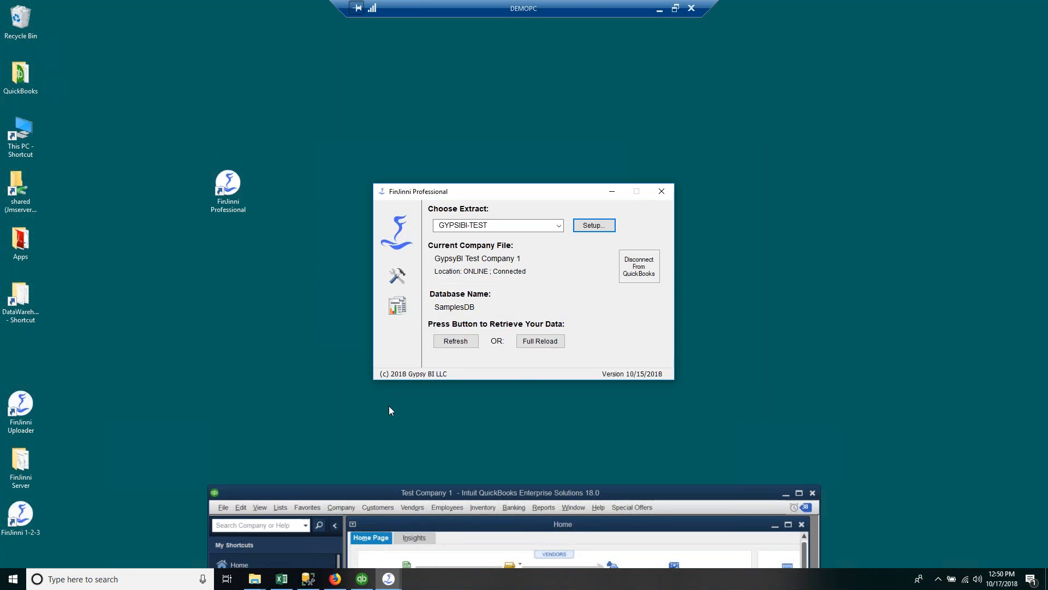
{"action": "left_click", "coordinate": [334, 579]}
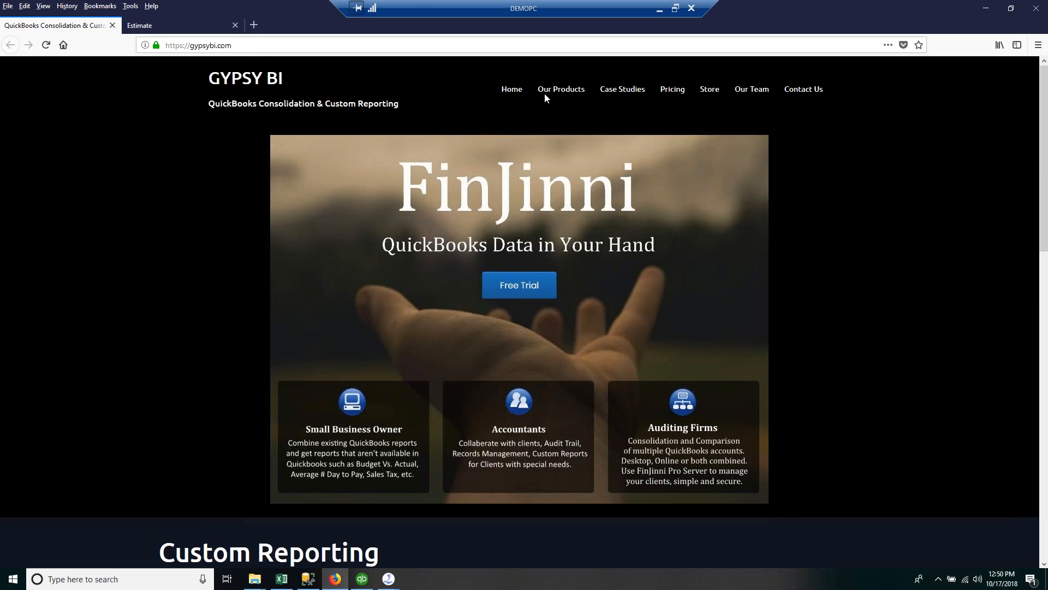
Step: Submit the Free Trial form with the user's first name, last name and e-mail address
{"action": "left_click", "coordinate": [538, 293]}
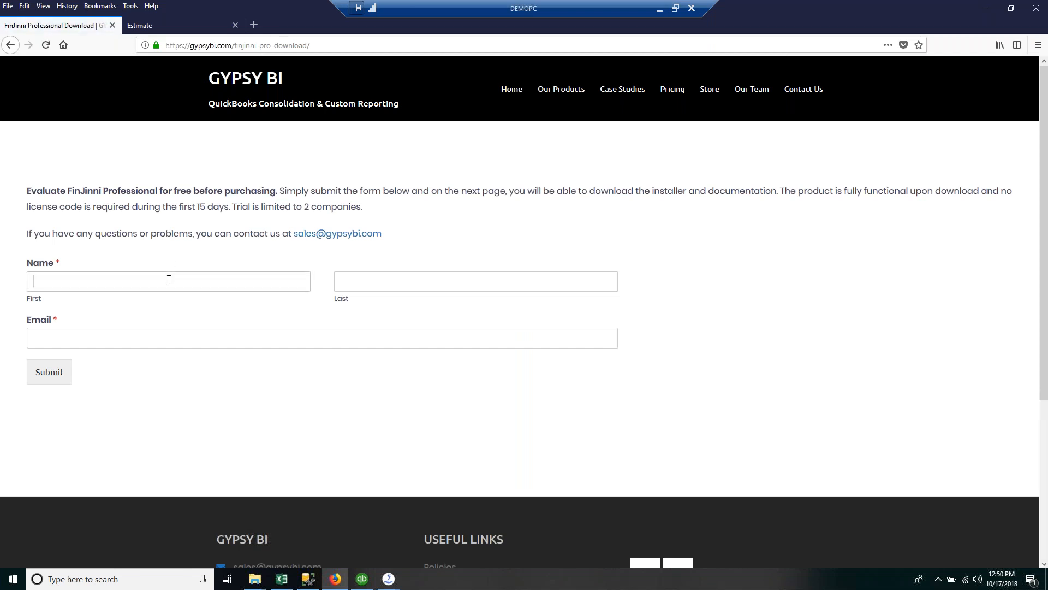
{"action": "left_click", "coordinate": [169, 280]}
{"action": "key", "text": "Tab"}
{"action": "key", "text": "Tab"}
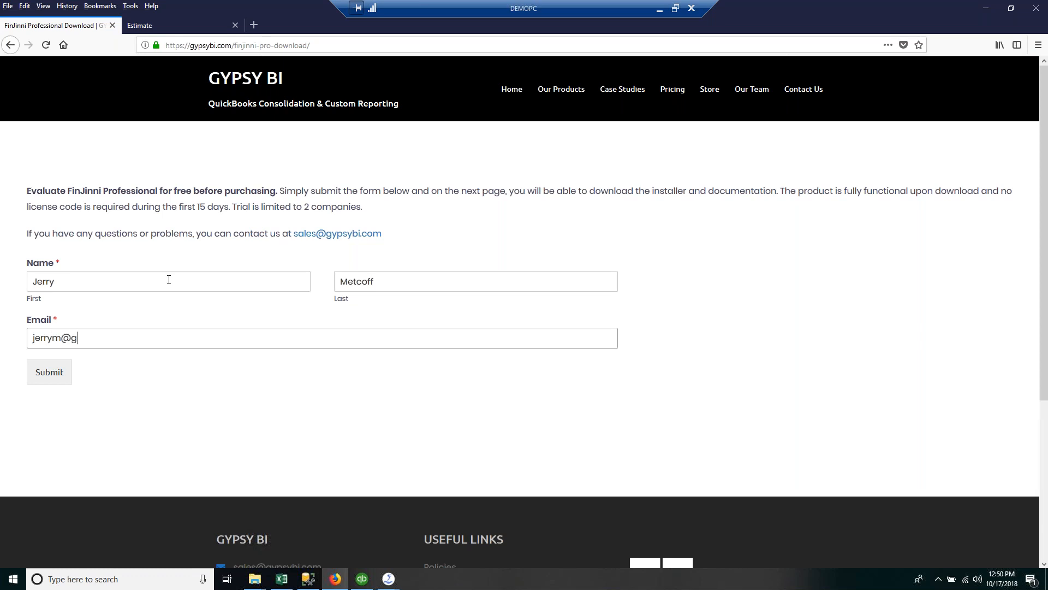
{"action": "left_click", "coordinate": [50, 377]}
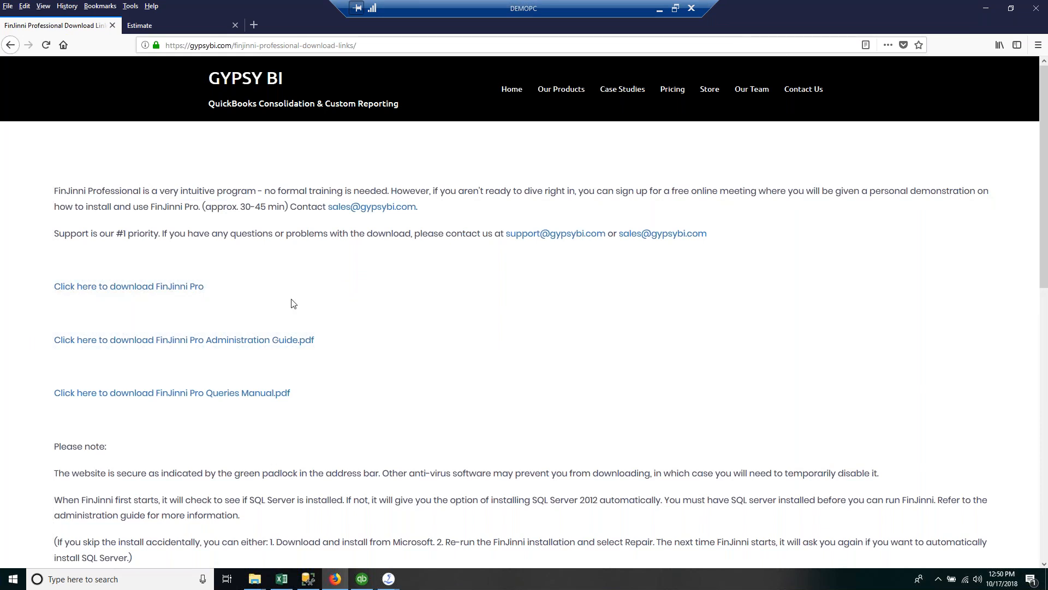
Step: Open the FinJinni Pro Administration Guide PDF from the download links page
{"action": "left_click", "coordinate": [152, 287]}
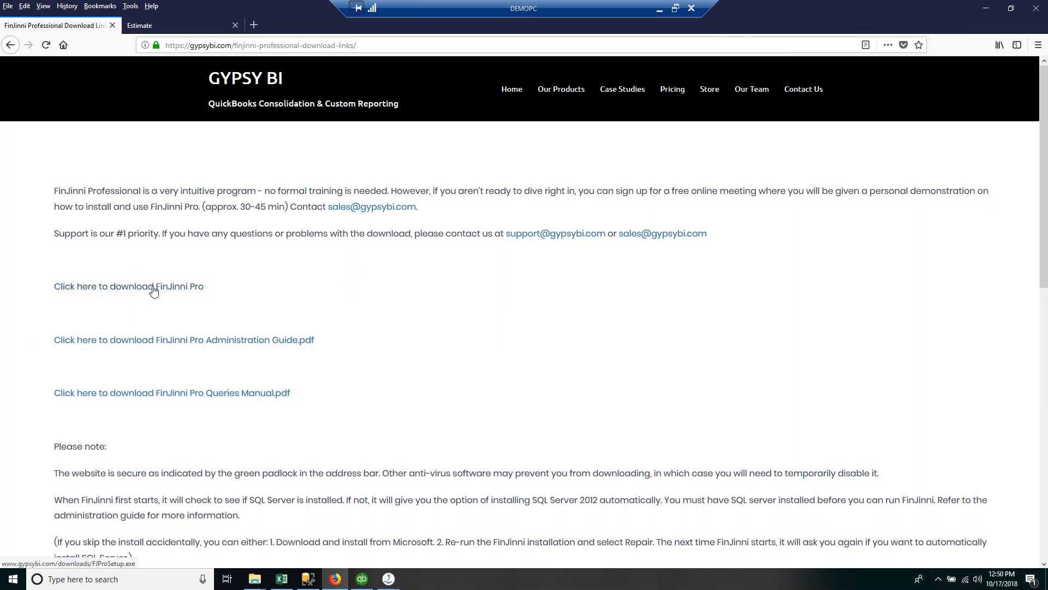
{"action": "left_click", "coordinate": [180, 340]}
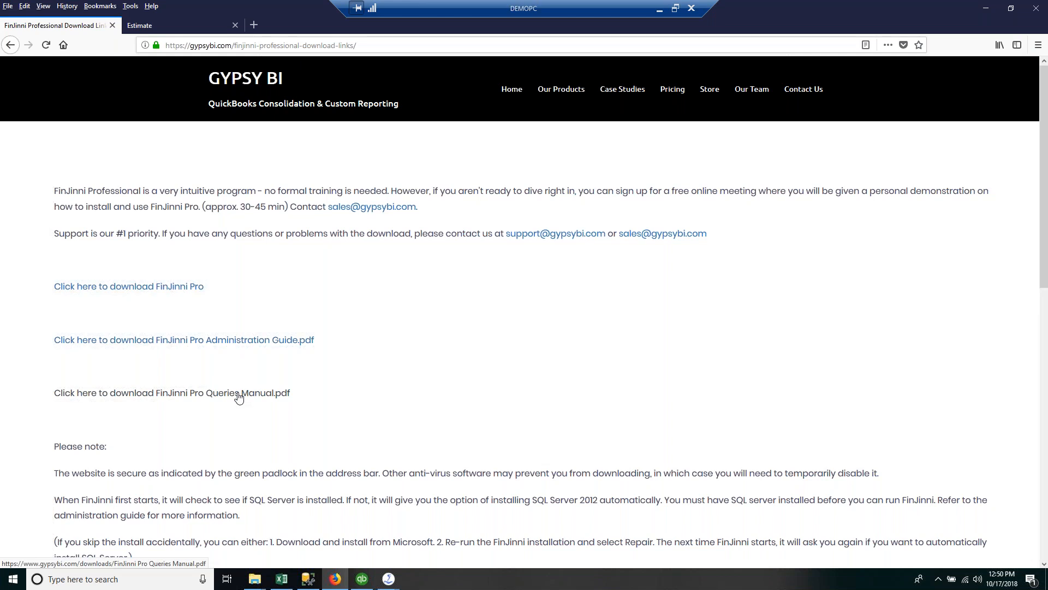
{"action": "left_click", "coordinate": [274, 348]}
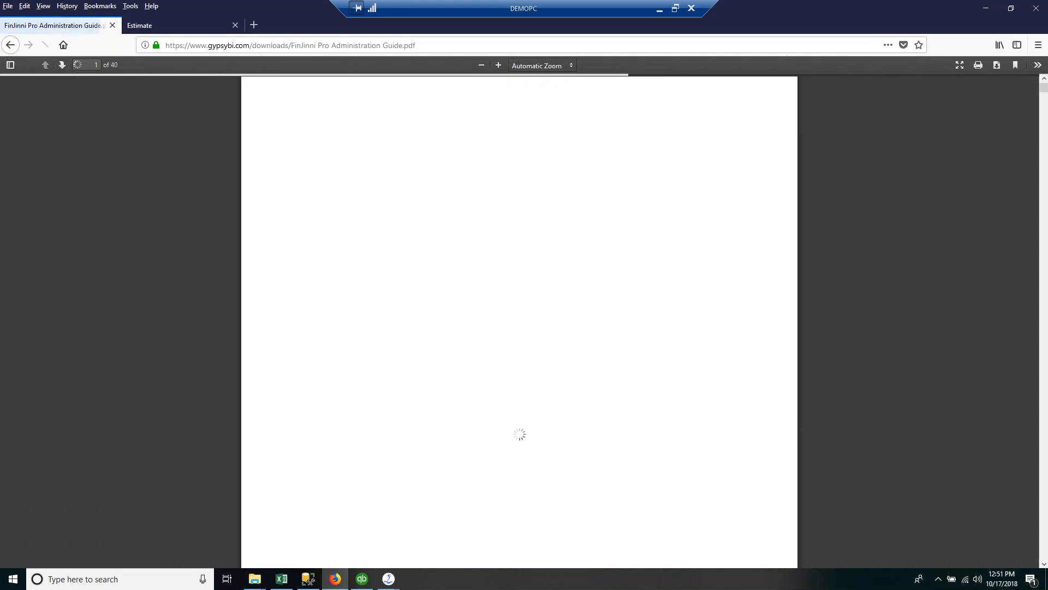
Step: Jump to Customizing the Chart of Accounts from the table of contents, then close both Firefox tabs
{"action": "left_click", "coordinate": [1044, 437]}
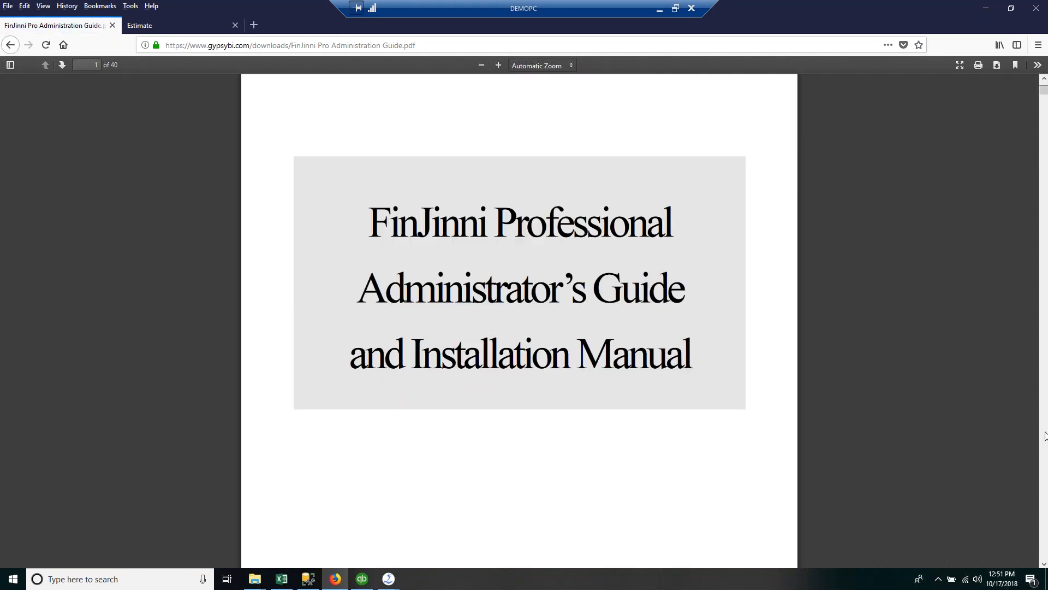
{"action": "left_click", "coordinate": [1044, 437]}
{"action": "scroll", "coordinate": [817, 392], "scroll_direction": "up", "scroll_amount": 1}
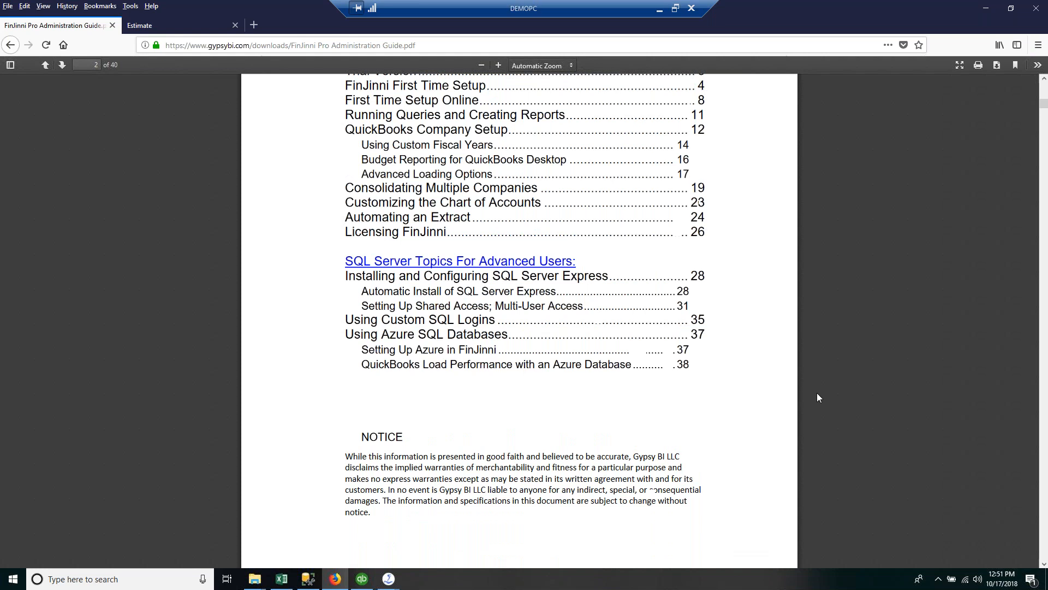
{"action": "scroll", "coordinate": [817, 392], "scroll_direction": "up", "scroll_amount": 6}
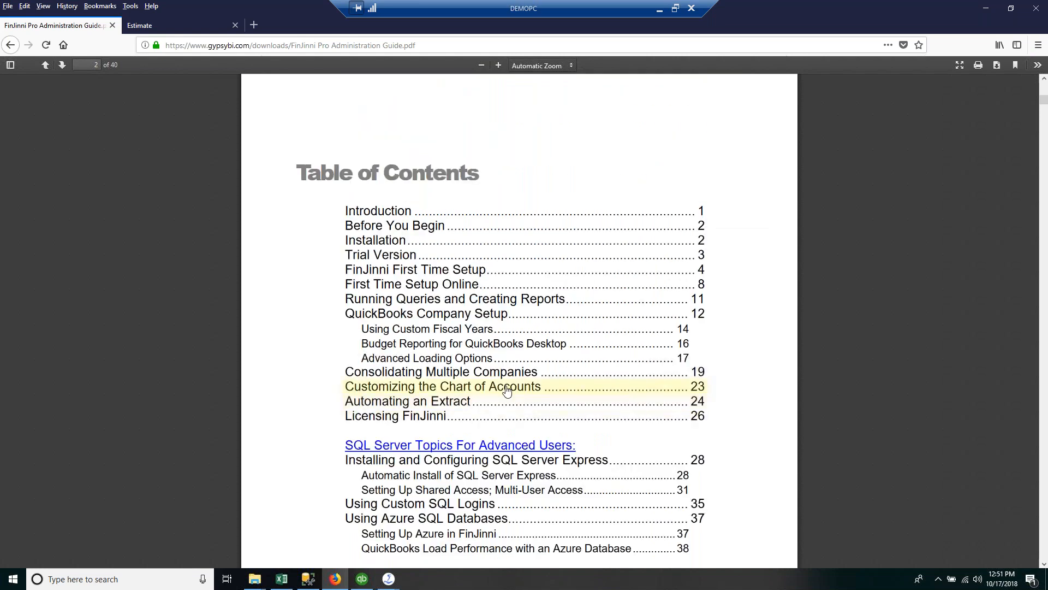
{"action": "left_click", "coordinate": [506, 389]}
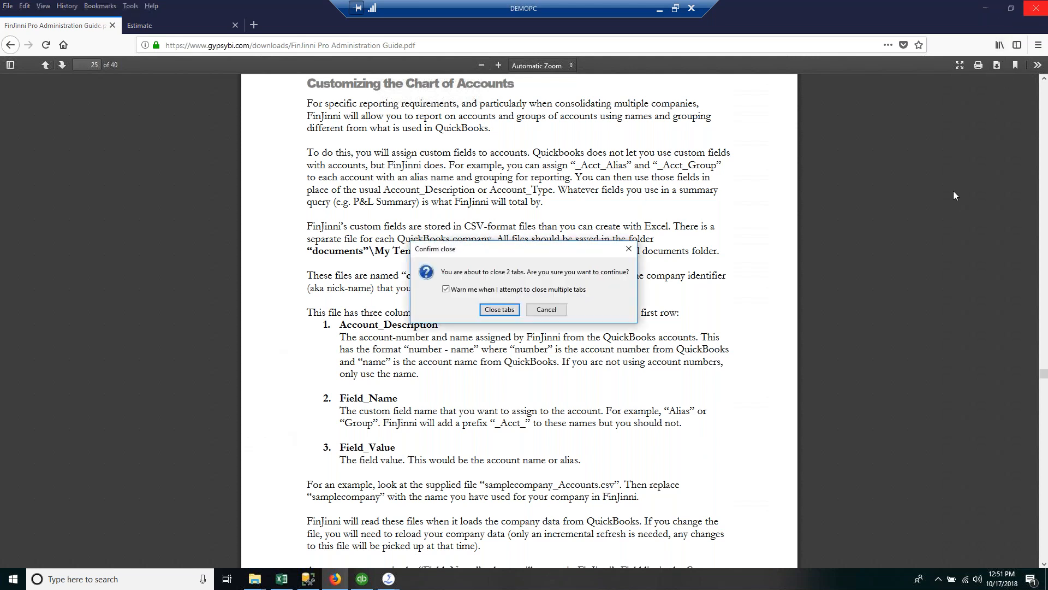
{"action": "left_click", "coordinate": [508, 309]}
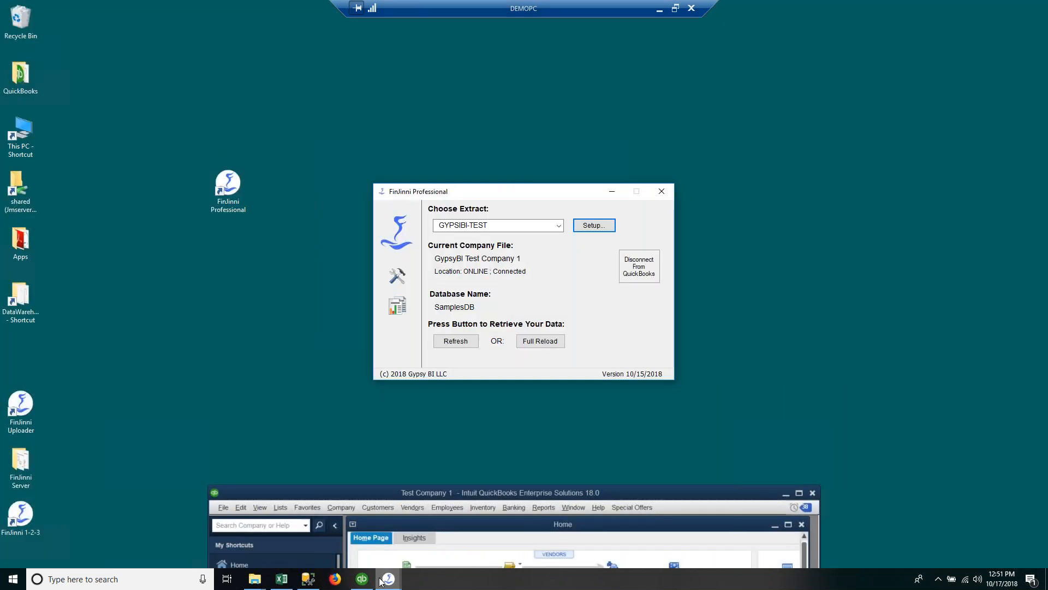
Step: Bring the Book2 workbook with the Sales (3) ship-state pivot back in front of FinJinni
{"action": "mouse_move", "coordinate": [386, 582]}
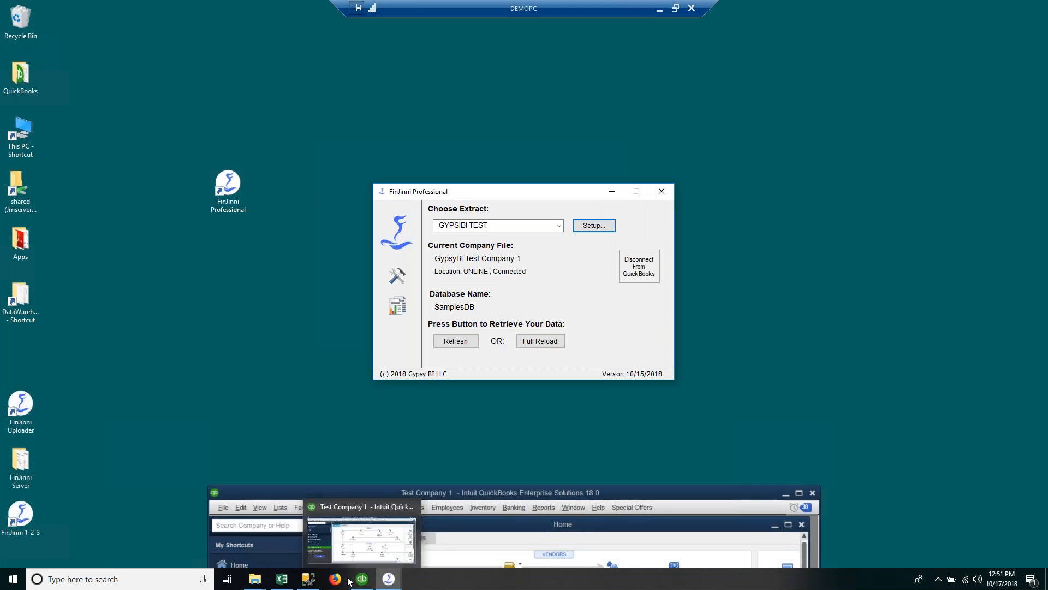
{"action": "mouse_move", "coordinate": [306, 583]}
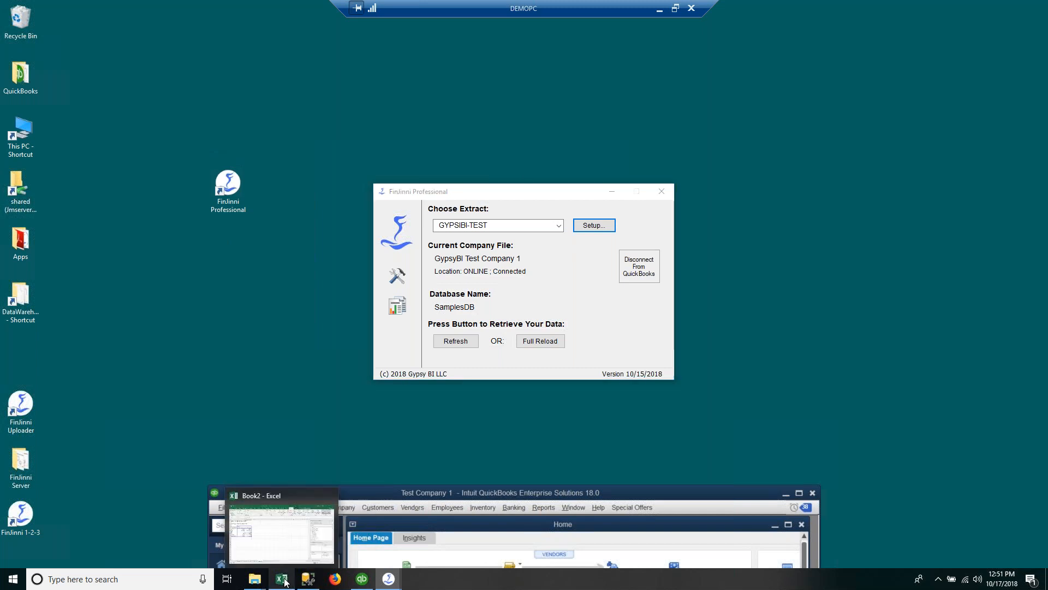
{"action": "left_click", "coordinate": [283, 581]}
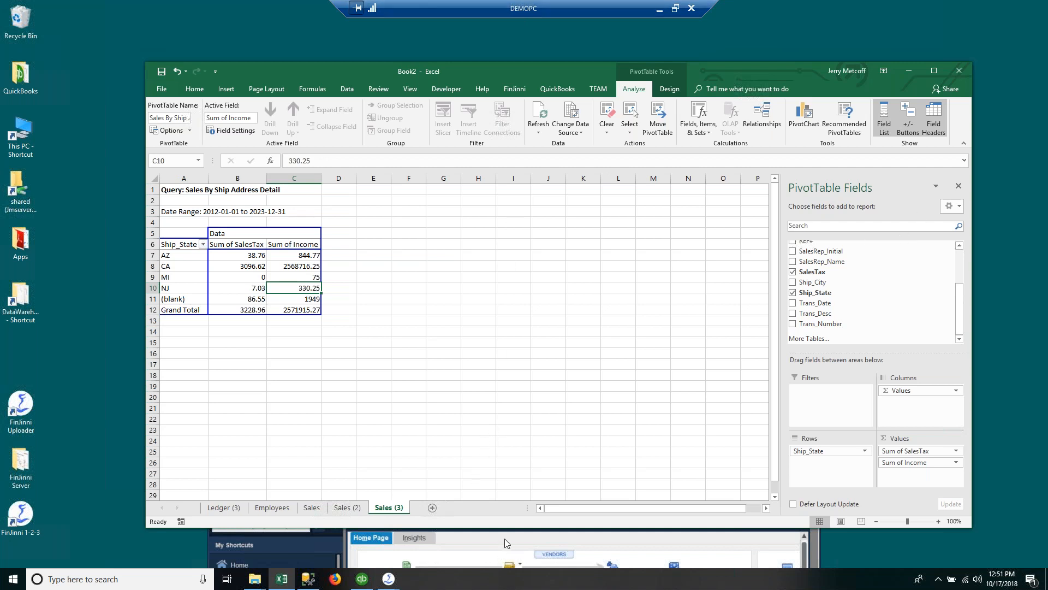
{"action": "left_click", "coordinate": [457, 352]}
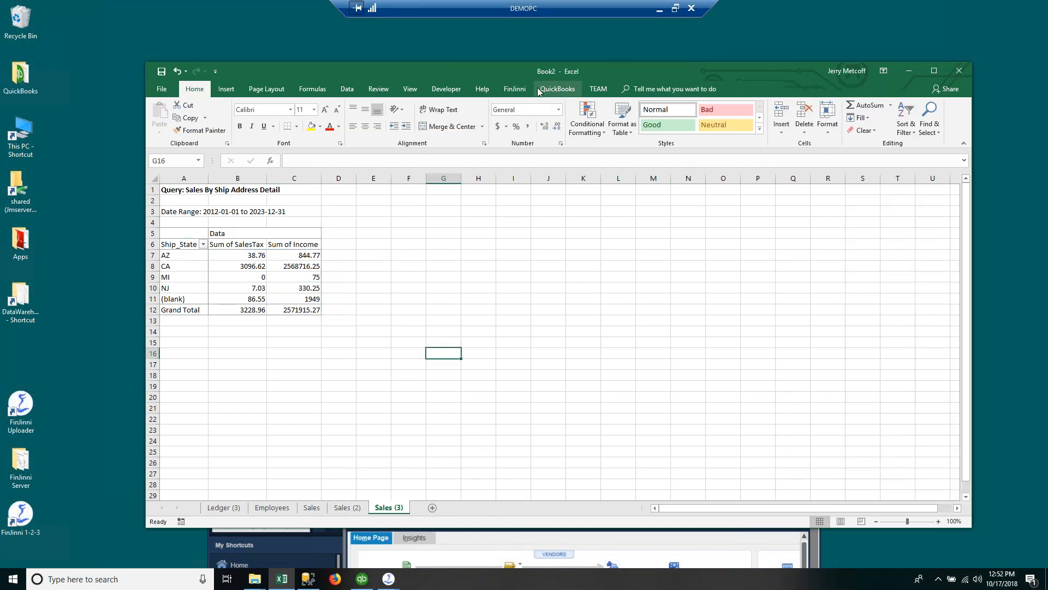
Step: In the FinJinni query builder, try the Profit & Loss Summary By Job template on cash basis
{"action": "left_click", "coordinate": [518, 91]}
{"action": "left_click", "coordinate": [159, 115]}
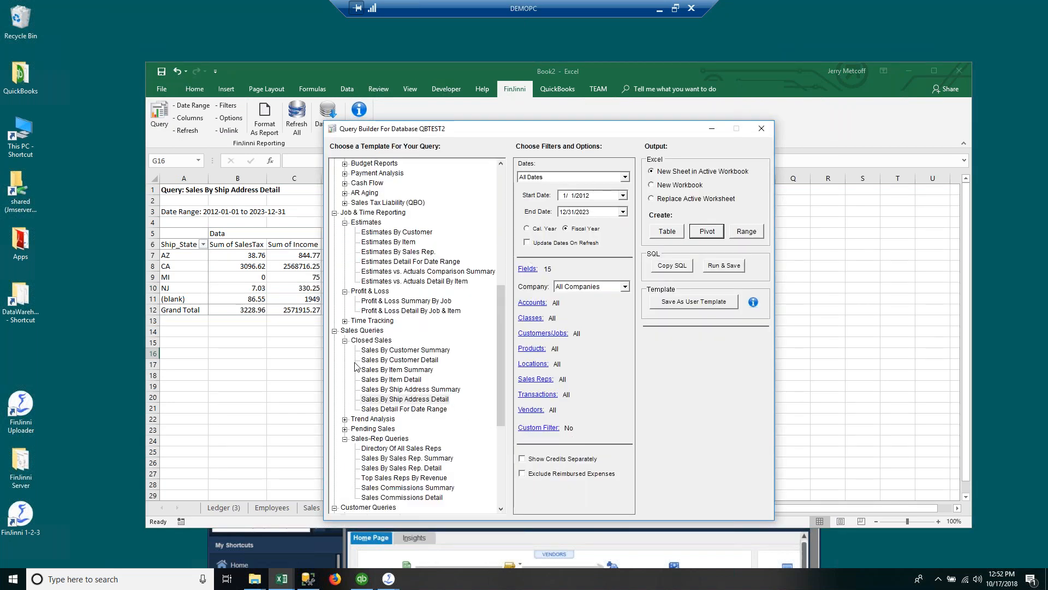
{"action": "left_click", "coordinate": [388, 302]}
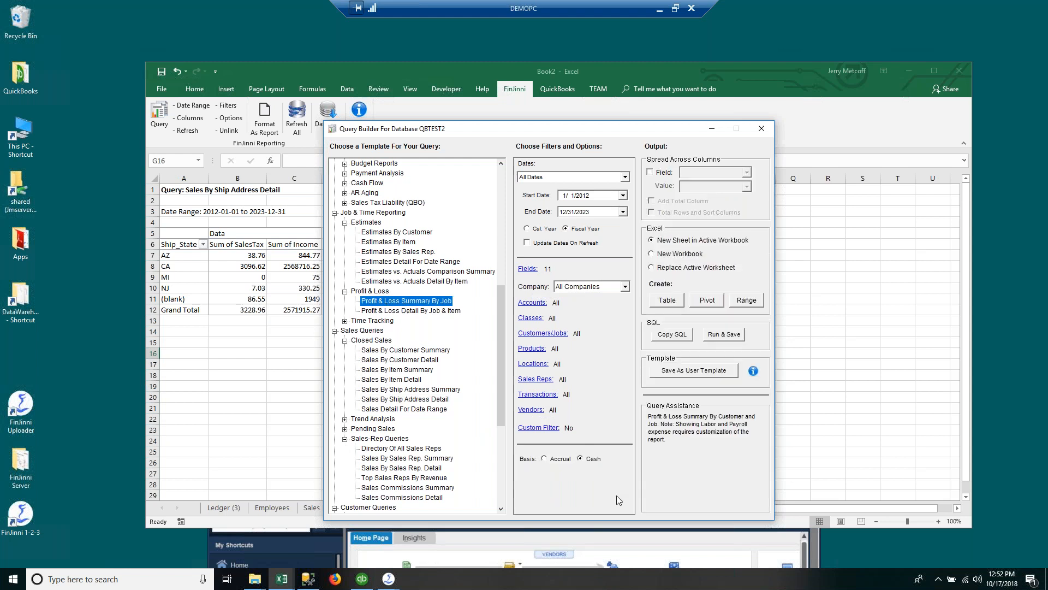
{"action": "left_click", "coordinate": [580, 459]}
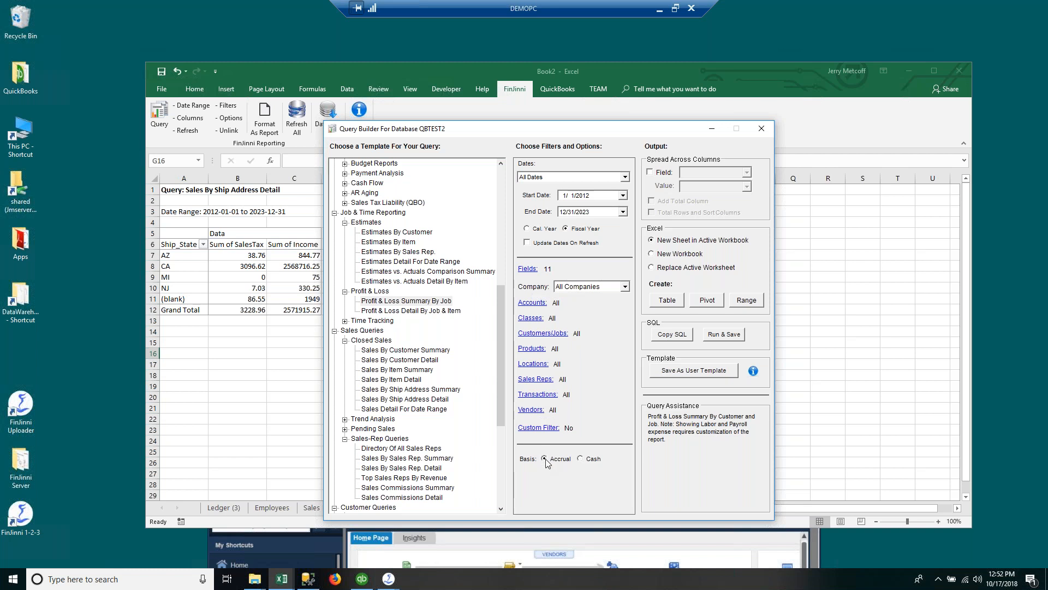
Step: Pick the Trial Balance Variance (QuickBooks Desktop) template and output it as a table on a new sheet
{"action": "scroll", "coordinate": [500, 409], "scroll_direction": "down", "scroll_amount": 7}
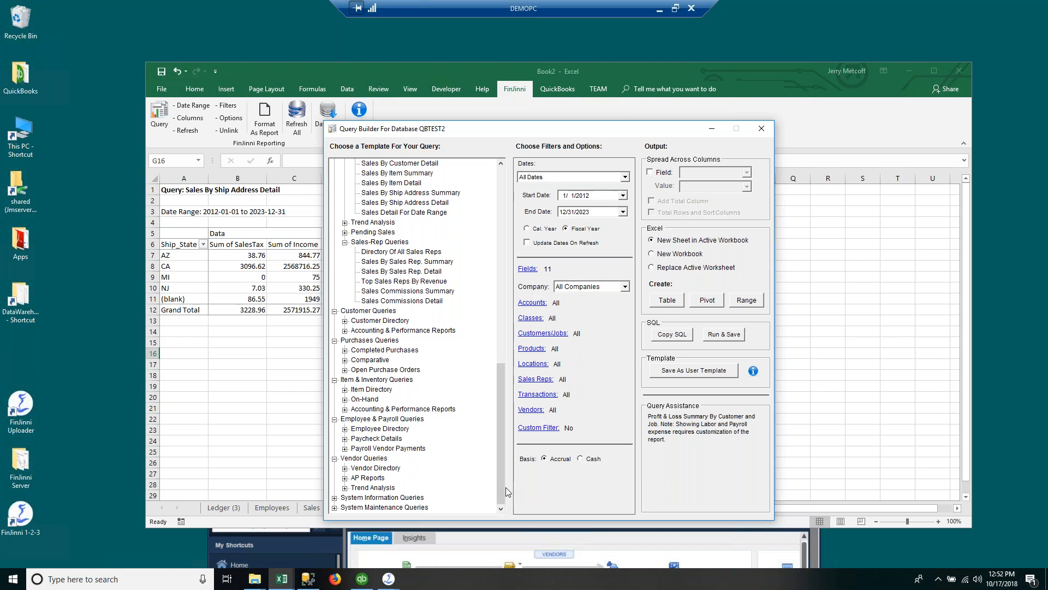
{"action": "left_click", "coordinate": [335, 508]}
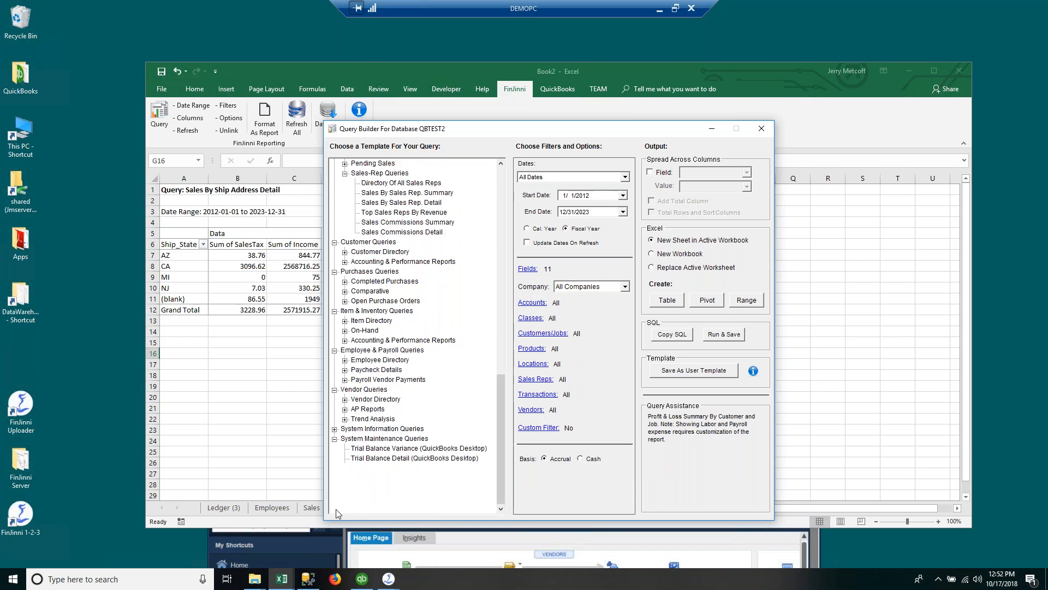
{"action": "left_click", "coordinate": [441, 449]}
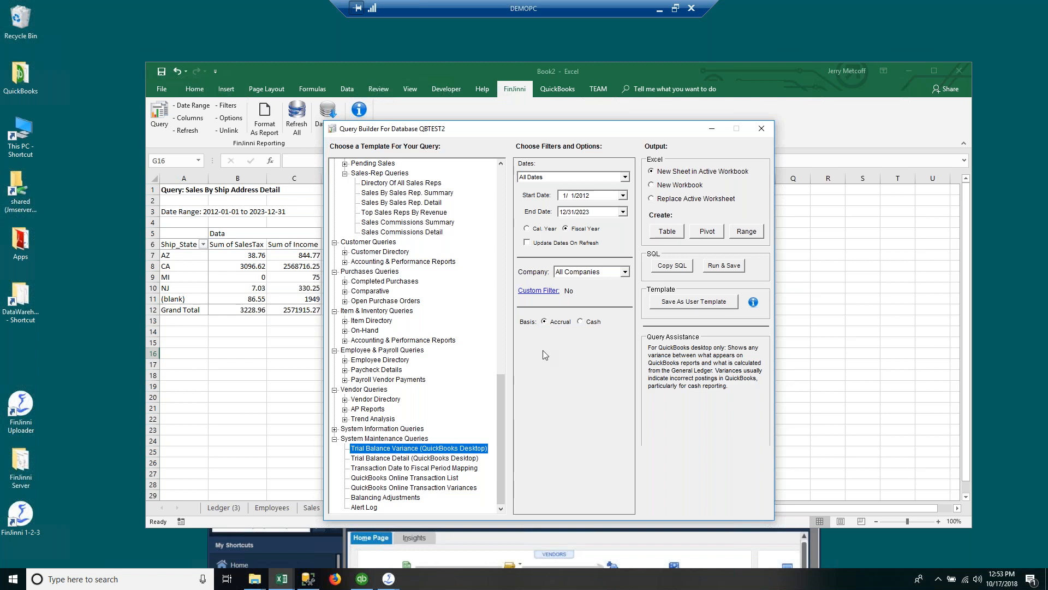
{"action": "left_click", "coordinate": [659, 232]}
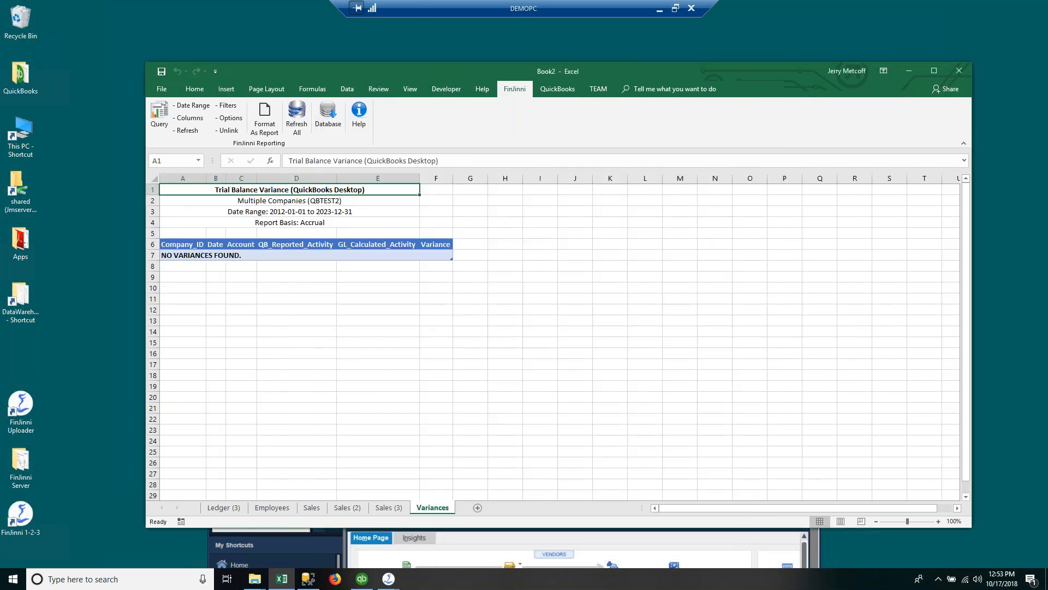
Step: Inspect the QB_Reported_Activity and GL_Calculated_Activity columns and result cells D7–F7 on the Variances sheet
{"action": "left_click", "coordinate": [324, 243]}
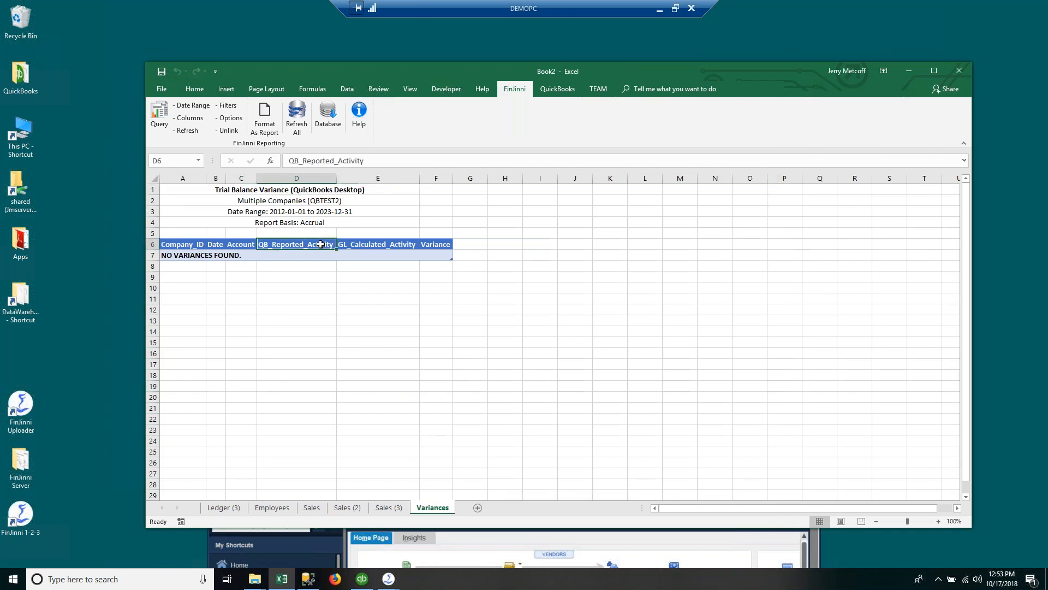
{"action": "left_click", "coordinate": [323, 179]}
{"action": "left_click", "coordinate": [367, 178]}
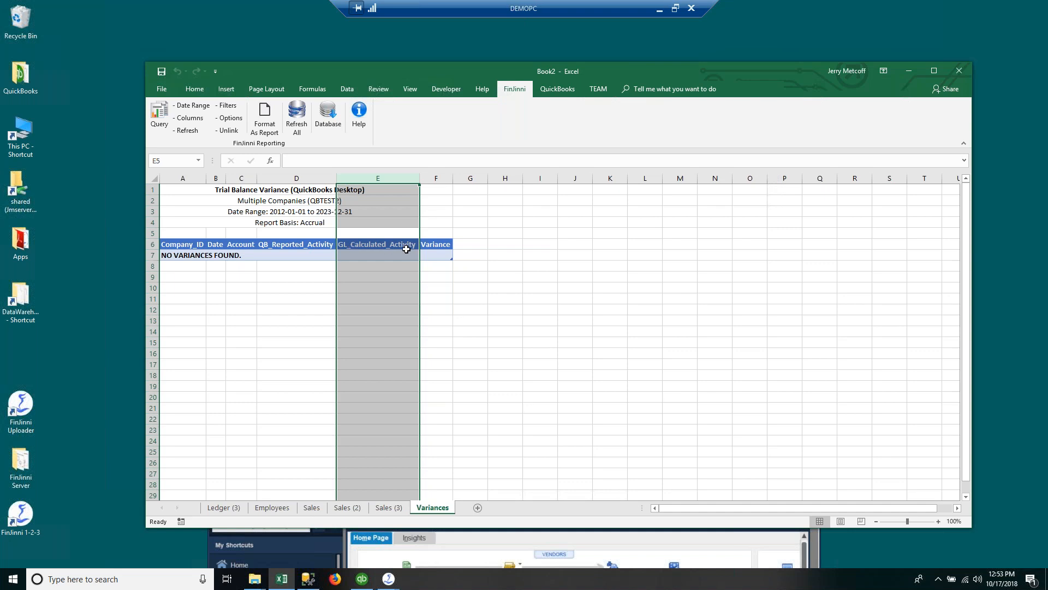
{"action": "left_click", "coordinate": [430, 253]}
{"action": "left_click", "coordinate": [324, 254]}
{"action": "left_click", "coordinate": [347, 254]}
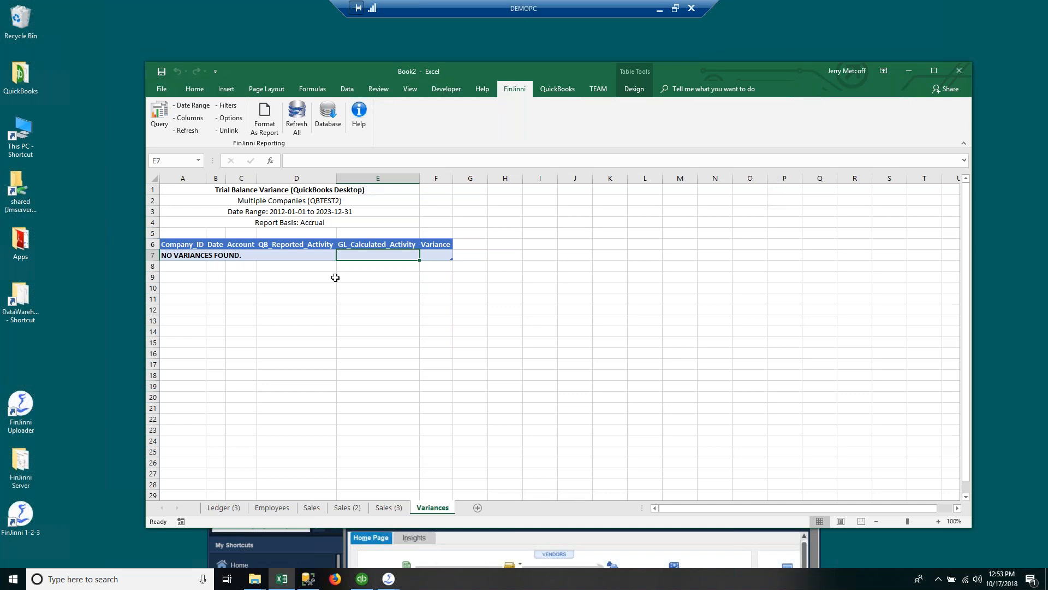
{"action": "left_click", "coordinate": [158, 114]}
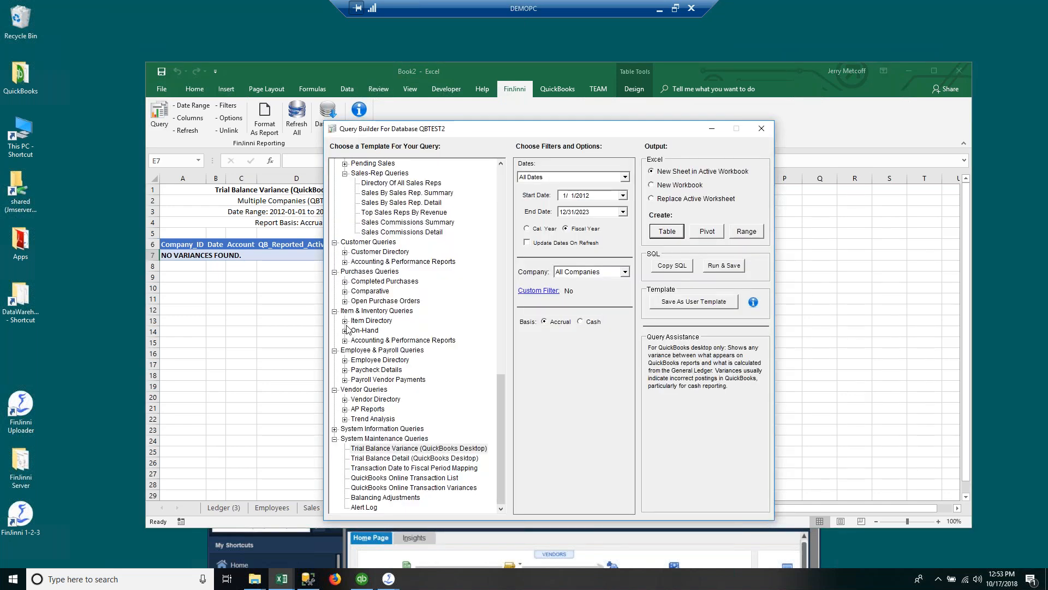
Step: Browse the Item Directory and On-Hand item groups, then select the Top Items By Revenue template
{"action": "left_click", "coordinate": [345, 321]}
{"action": "scroll", "coordinate": [349, 341], "scroll_direction": "down", "scroll_amount": 1}
{"action": "left_click", "coordinate": [344, 340]}
{"action": "left_click", "coordinate": [345, 330]}
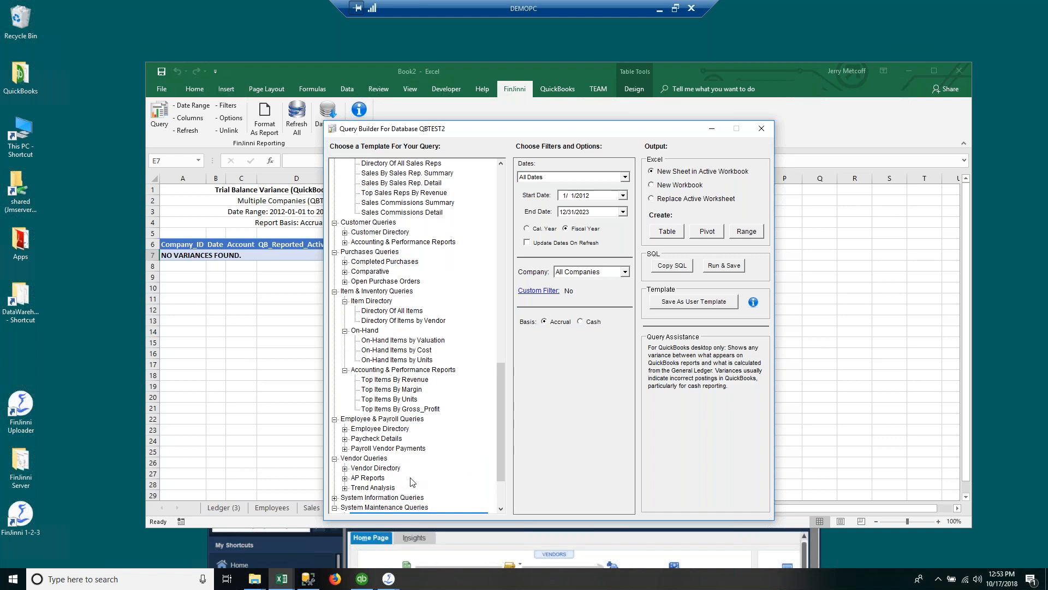
{"action": "left_click", "coordinate": [427, 339]}
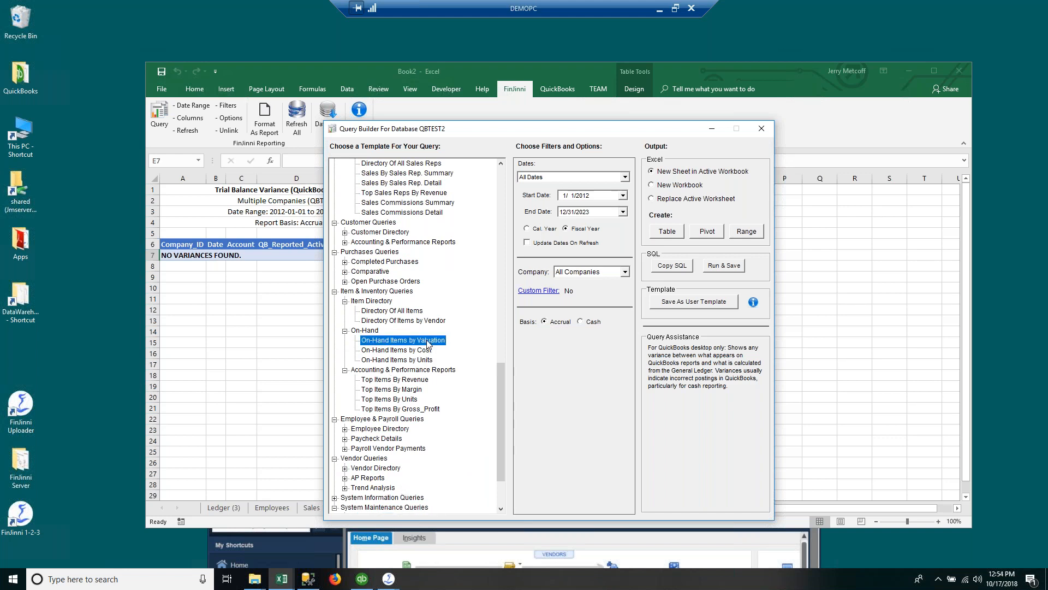
{"action": "left_click", "coordinate": [405, 381]}
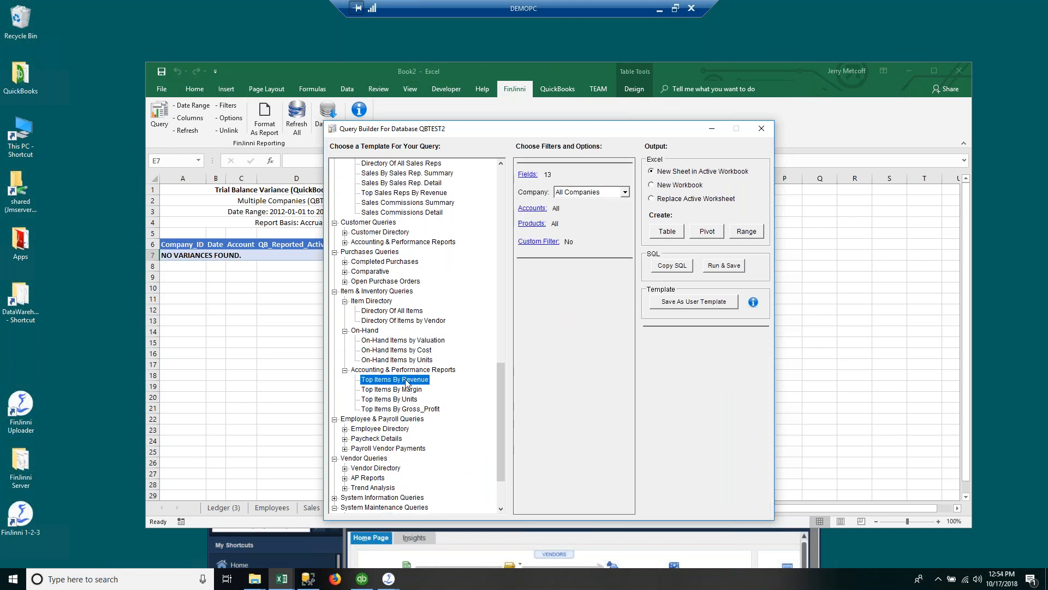